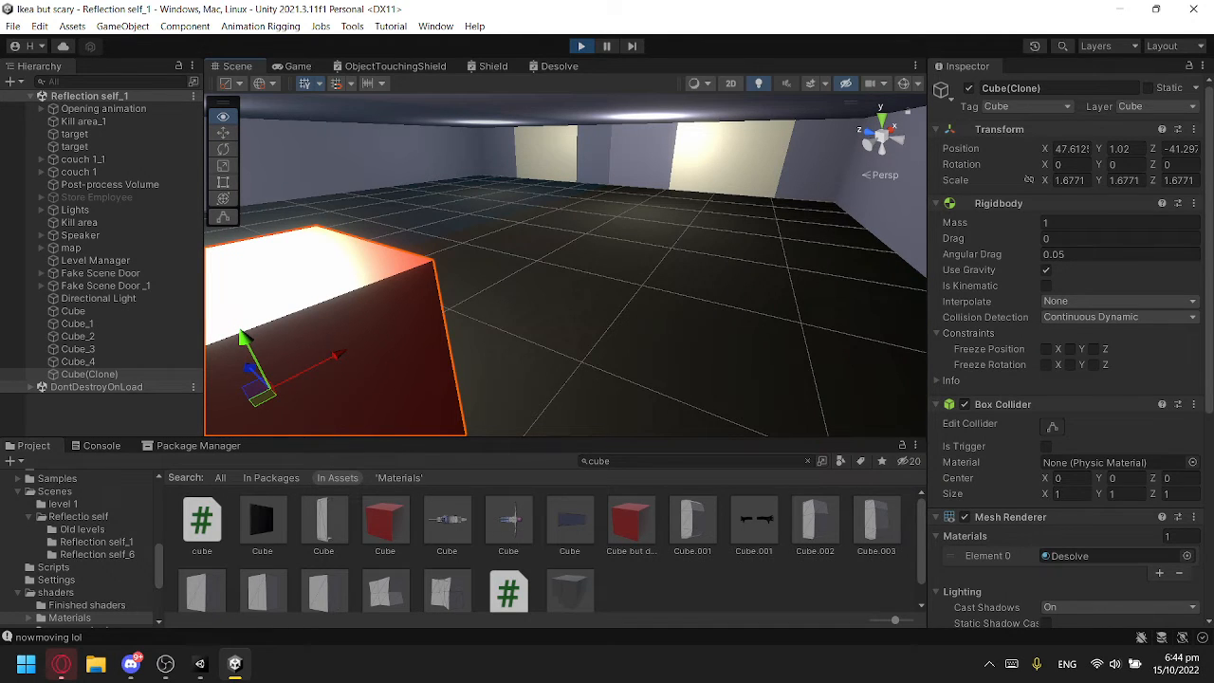
# Step: Play-test the finished effect in the Game view by walking up to the red cube and interacting with it
pyautogui.hotkey('ctrl', '2')
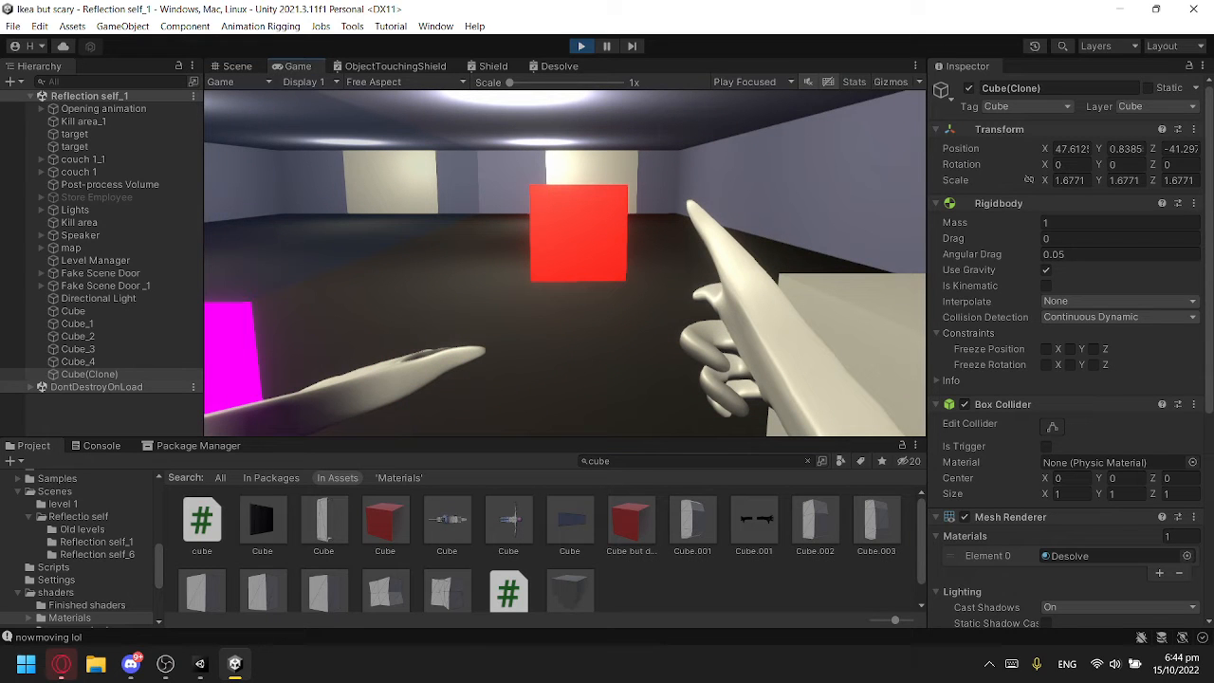
pyautogui.press('w')
pyautogui.press('e')
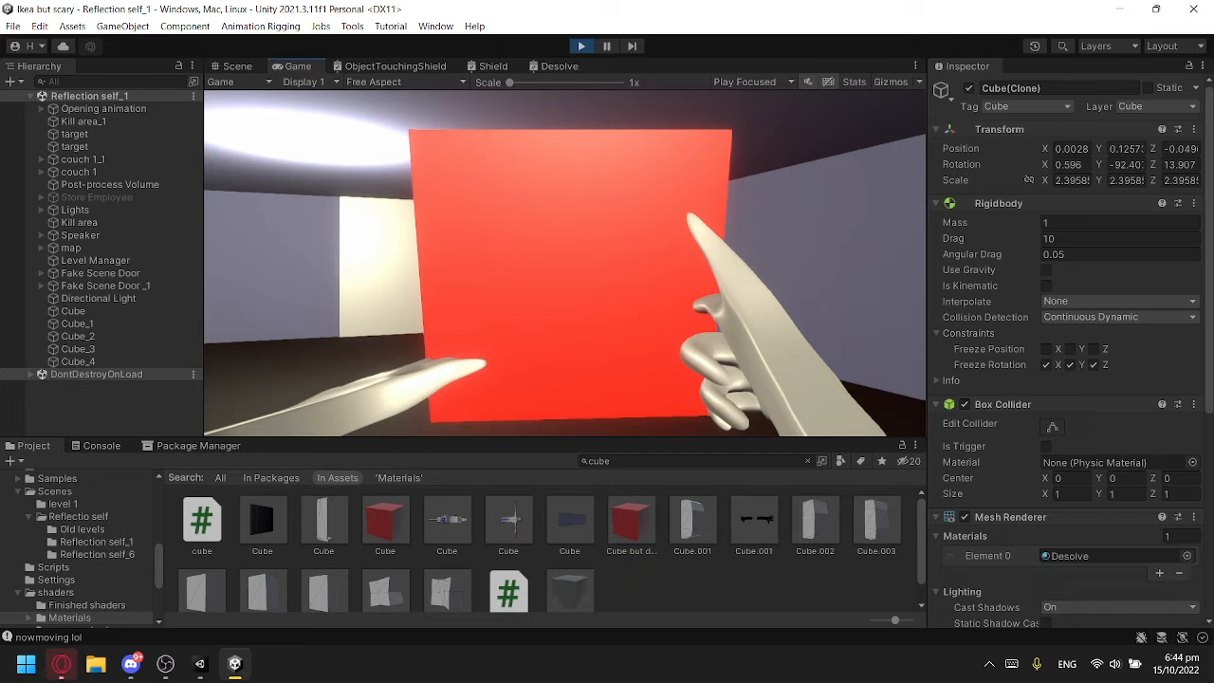
pyautogui.press('w')
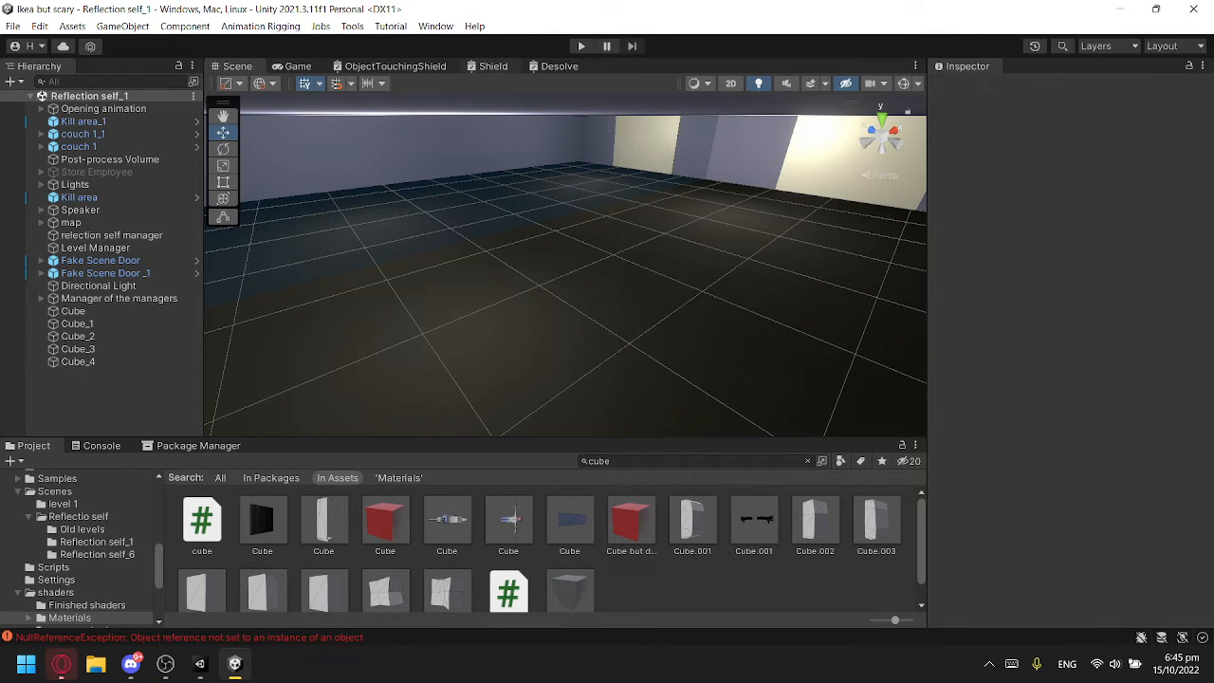
# Step: Switch to the tutorials Unity project and widen the Scene view by narrowing the Inspector and Hierarchy
pyautogui.hotkey('alt', 'Tab')
pyautogui.moveTo(427, 254); pyautogui.dragTo(500, 262, button='right')
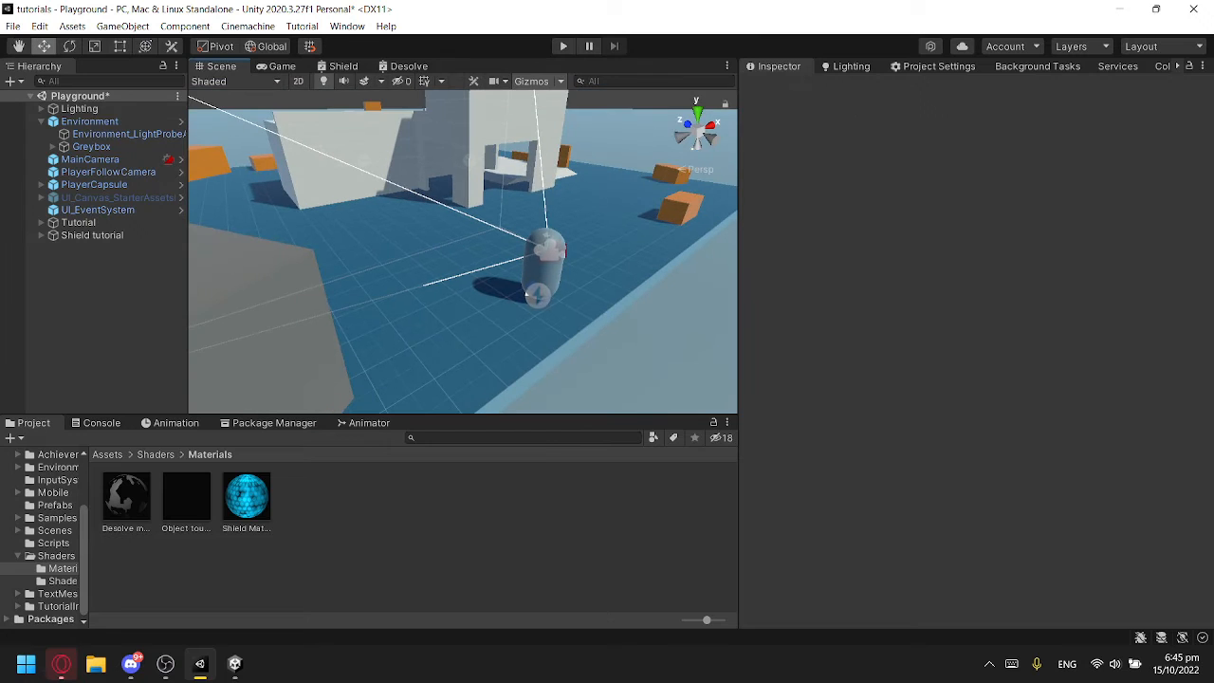
pyautogui.moveTo(739, 266); pyautogui.dragTo(950, 265)
pyautogui.moveTo(607, 414); pyautogui.dragTo(606, 414)
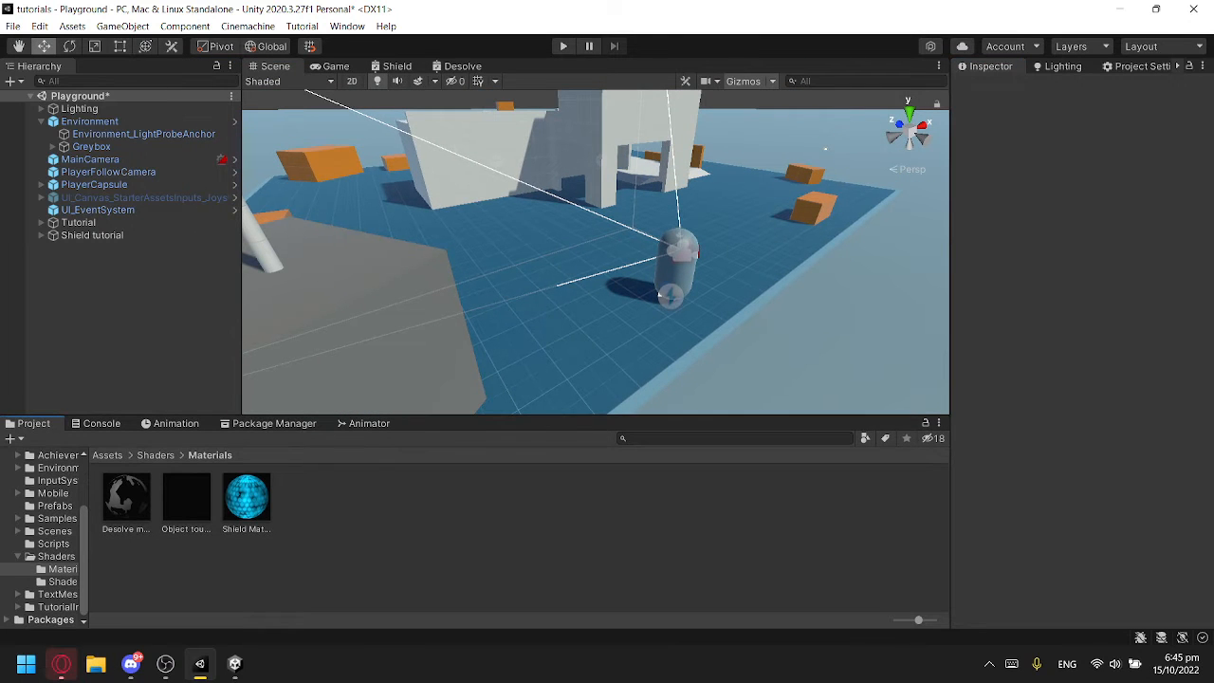
pyautogui.click(238, 254)
pyautogui.moveTo(242, 254); pyautogui.dragTo(159, 254)
pyautogui.moveTo(427, 256); pyautogui.dragTo(393, 308, button='right')
pyautogui.press('d')
pyautogui.press('w')
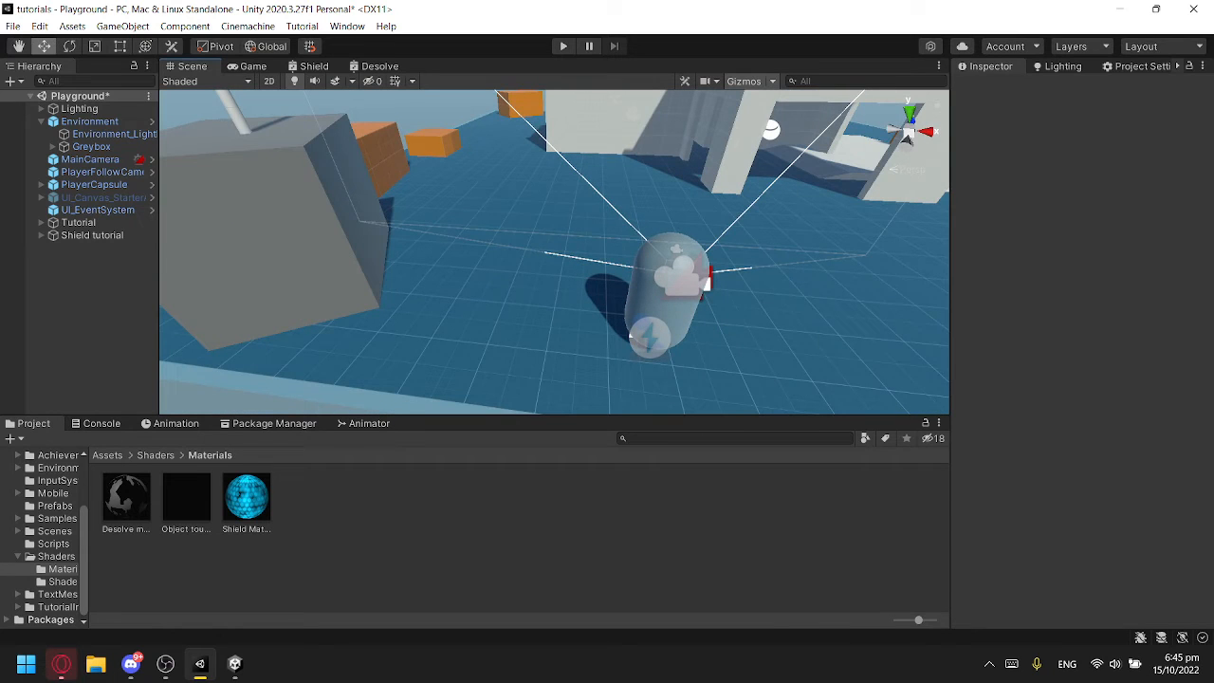
# Step: Delete the existing Desolve shader graph from the Shader graph folder and discard its open graph
pyautogui.click(126, 497)
pyautogui.click(62, 582)
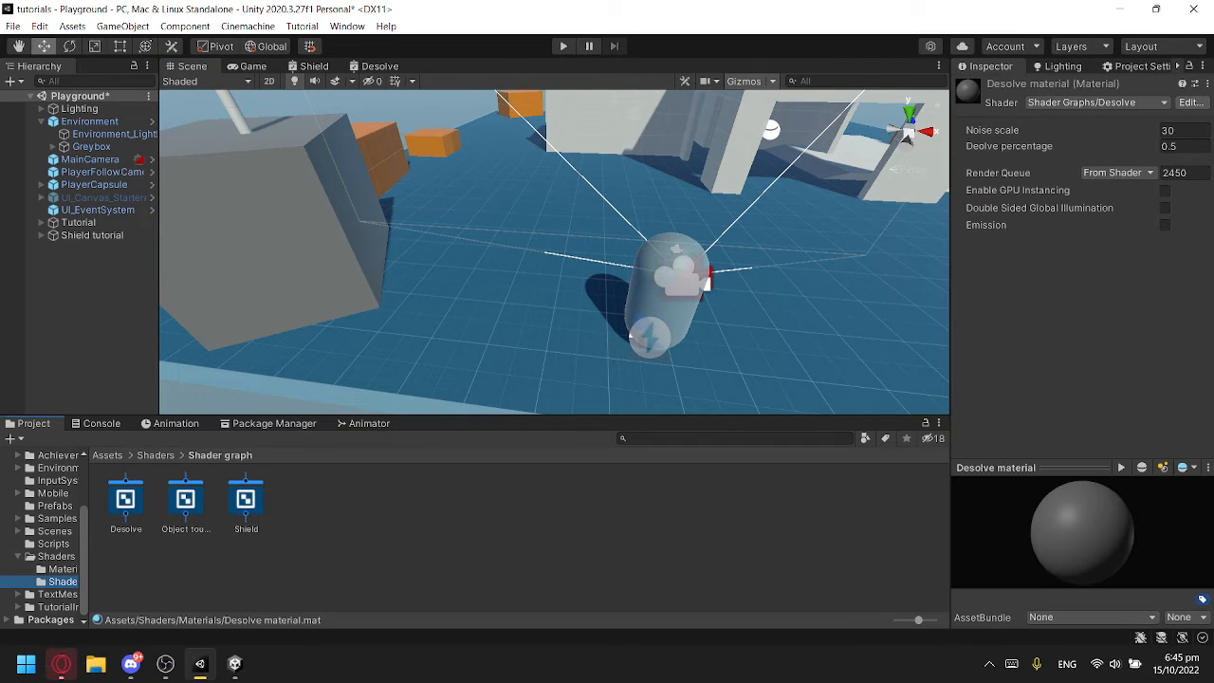
pyautogui.click(126, 499)
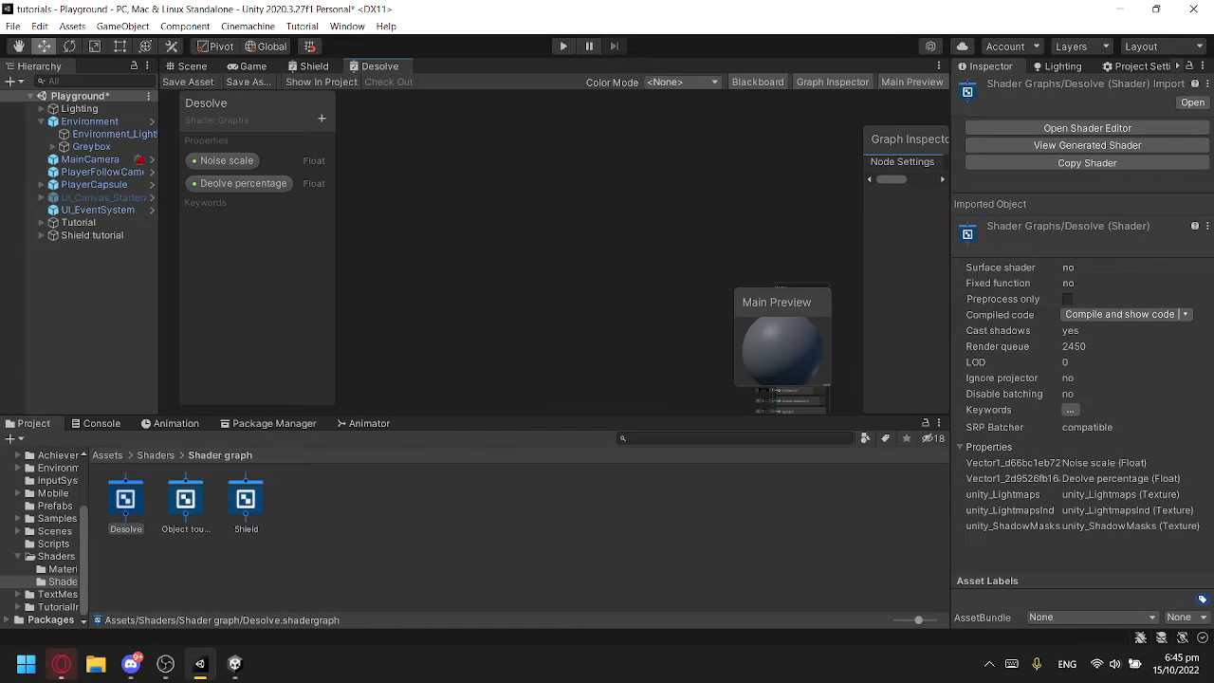
pyautogui.click(125, 500)
pyautogui.press('Delete')
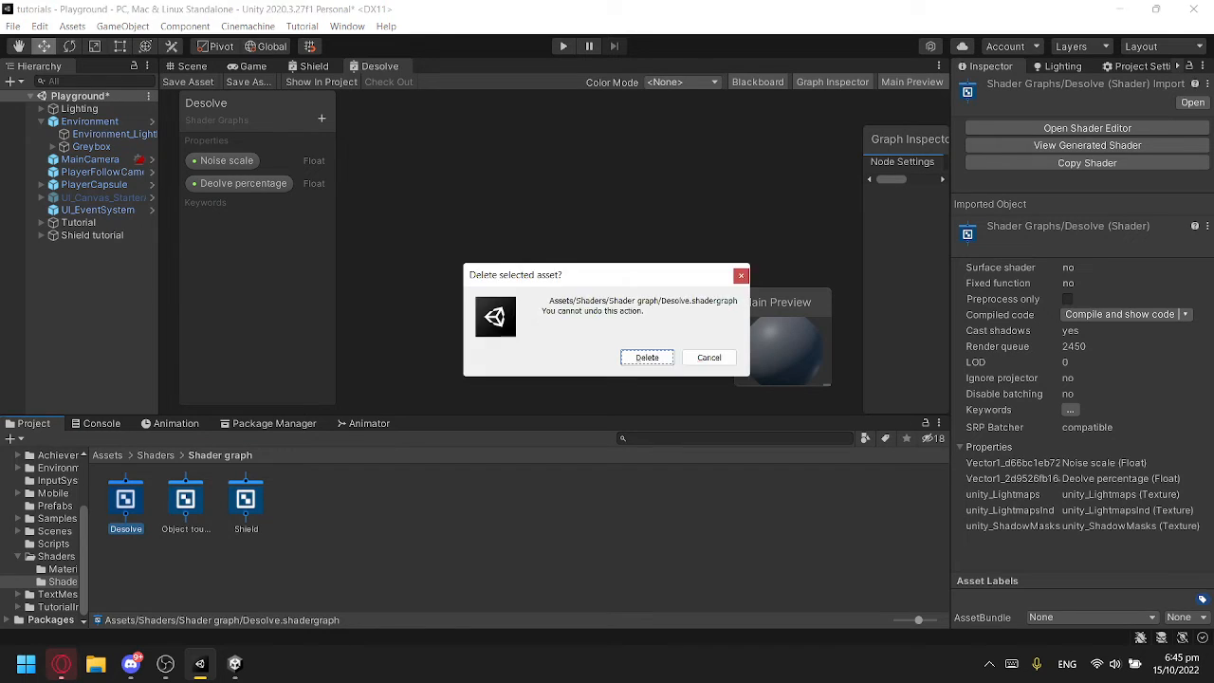
pyautogui.press('Return')
pyautogui.click(611, 367)
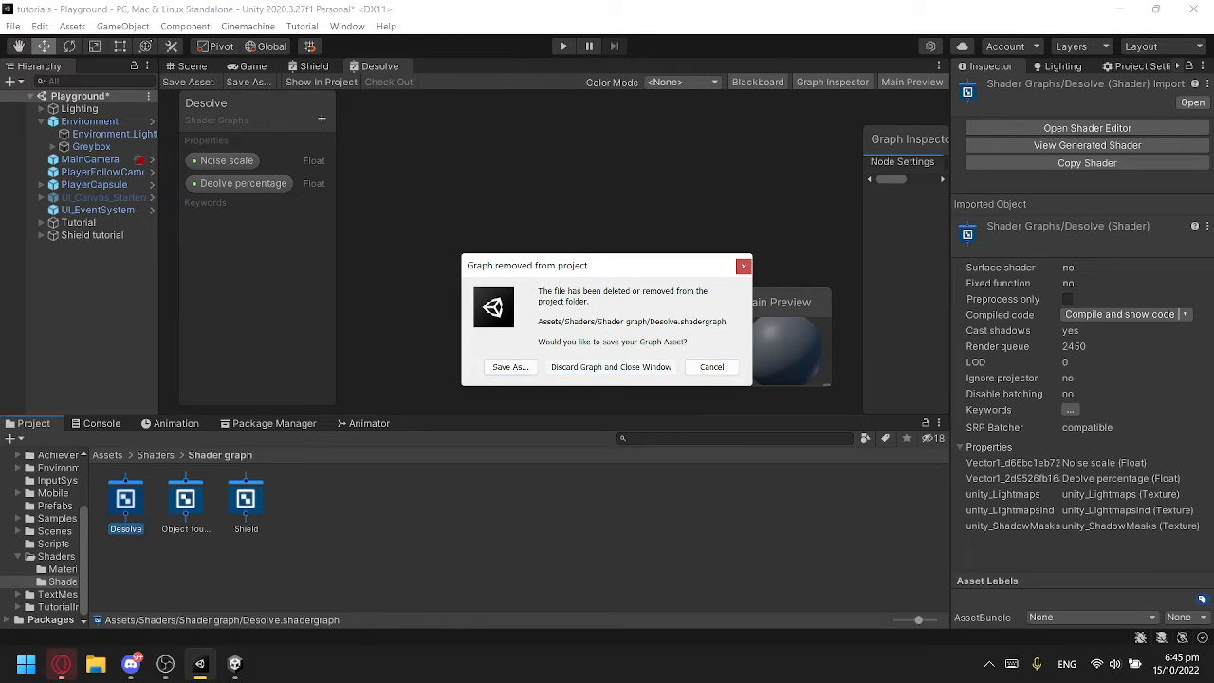
# Step: Create a Universal Render Pipeline Lit Shader Graph named Desolve in the Shader graph folder
pyautogui.rightClick(325, 532)
pyautogui.moveTo(379, 124)
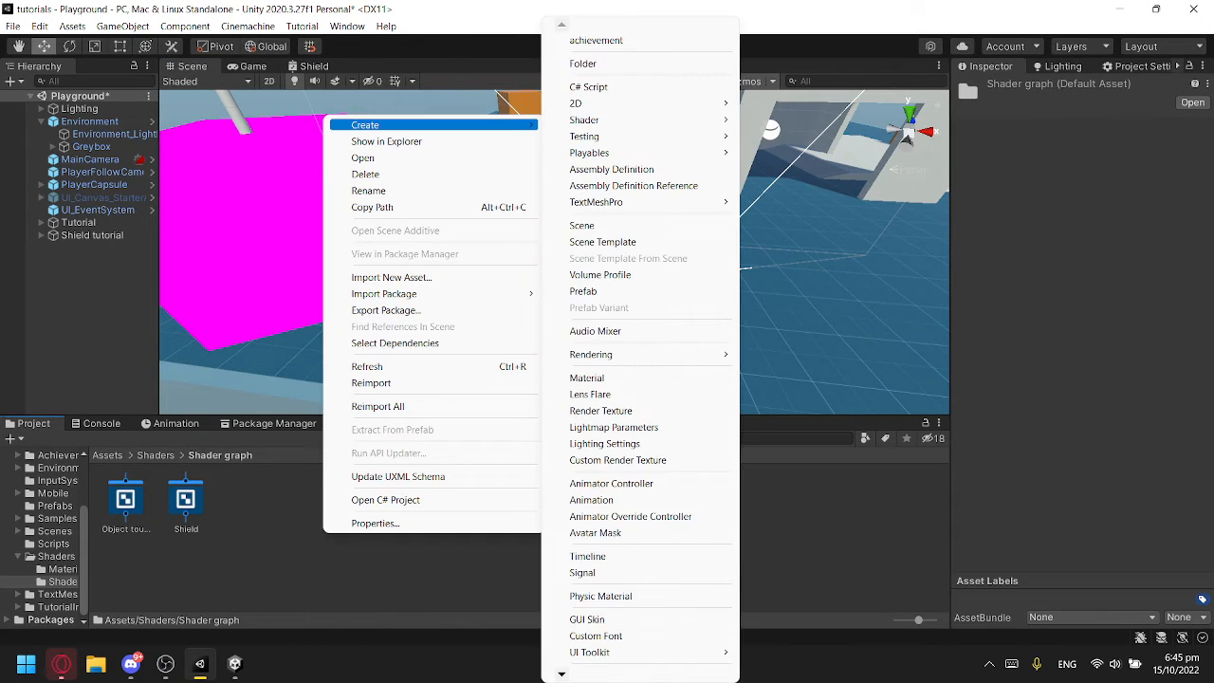
pyautogui.moveTo(626, 119)
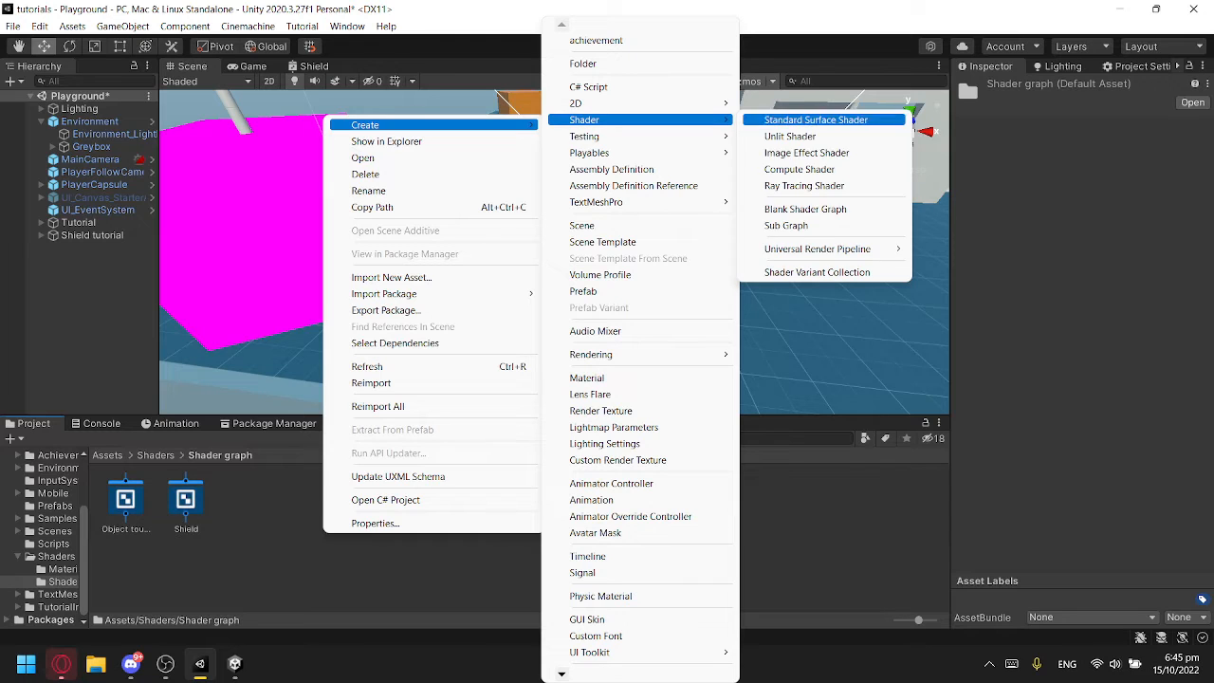
pyautogui.moveTo(817, 249)
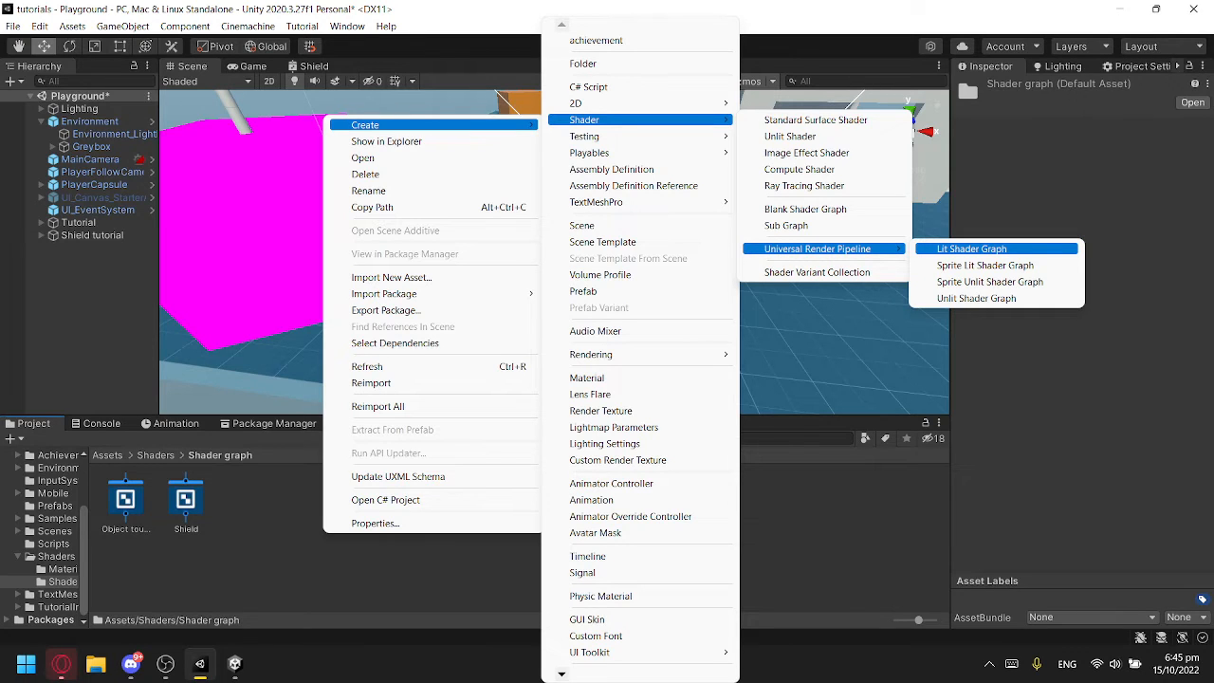
pyautogui.click(986, 248)
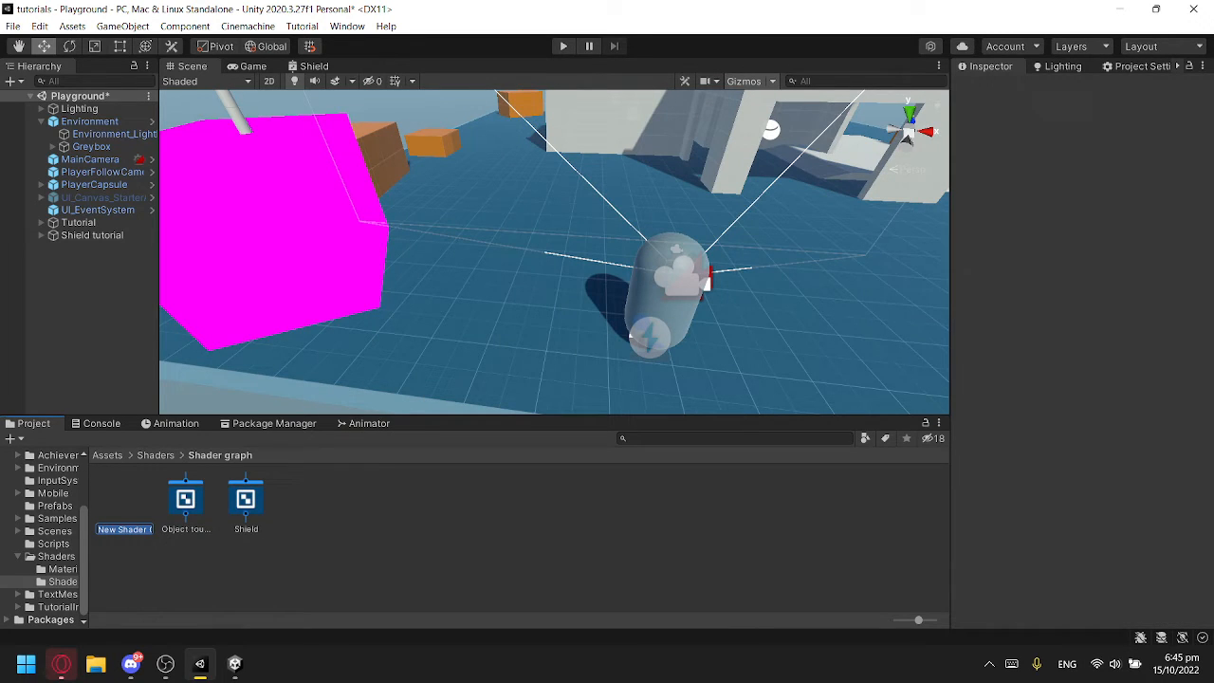
pyautogui.write('Desolve')
pyautogui.click(1115, 663)
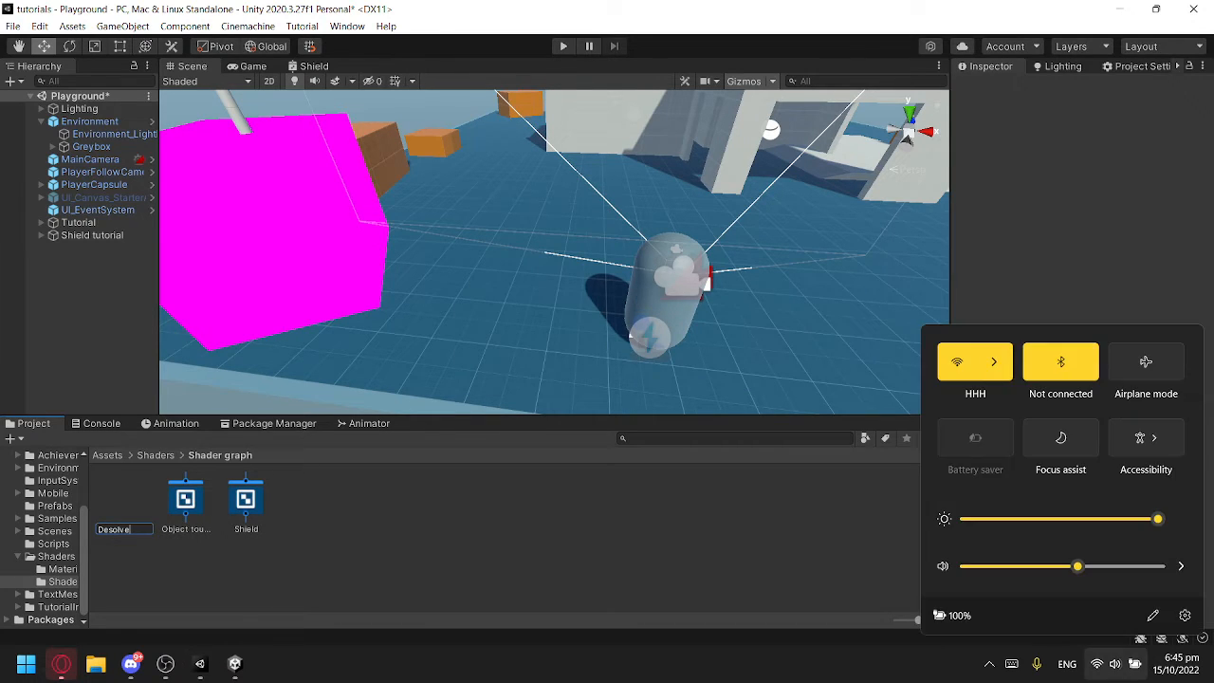
pyautogui.moveTo(1078, 566); pyautogui.dragTo(966, 566)
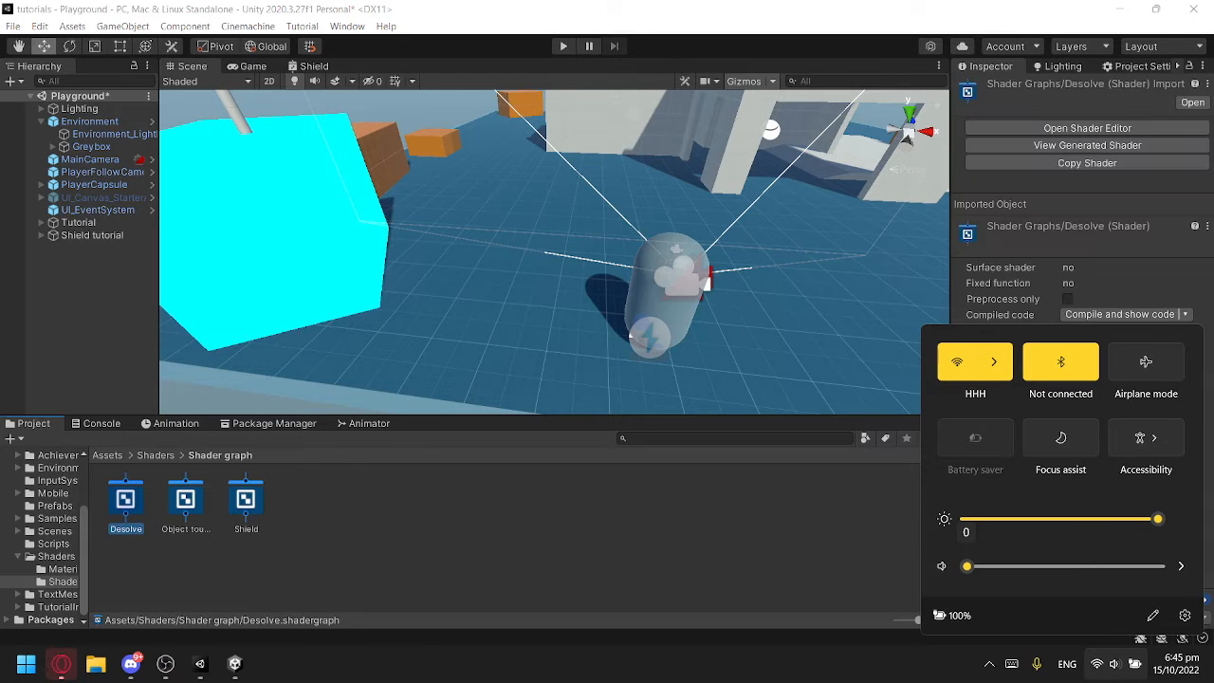
pyautogui.click(569, 550)
pyautogui.moveTo(550, 265); pyautogui.dragTo(464, 227, button='right')
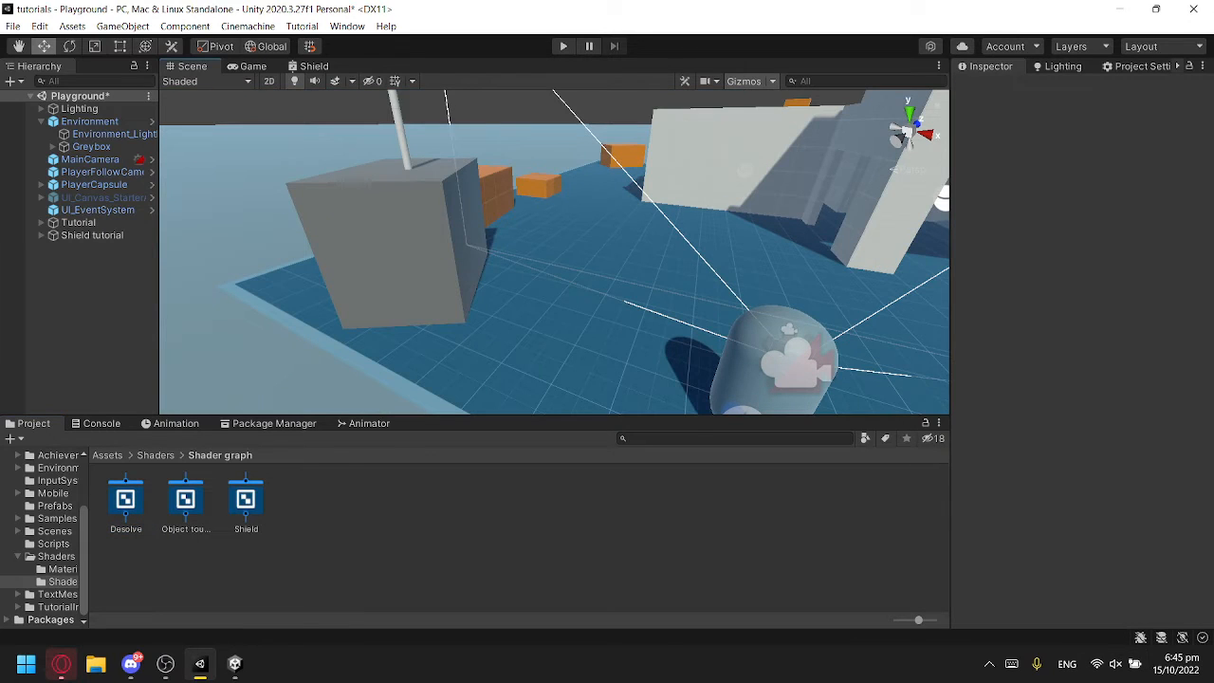
pyautogui.click(125, 500)
pyautogui.moveTo(399, 284)
pyautogui.mouseDown(button='right')
pyautogui.moveTo(386, 294)
pyautogui.moveTo(385, 278)
pyautogui.mouseUp(button='right')
pyautogui.click(1115, 664)
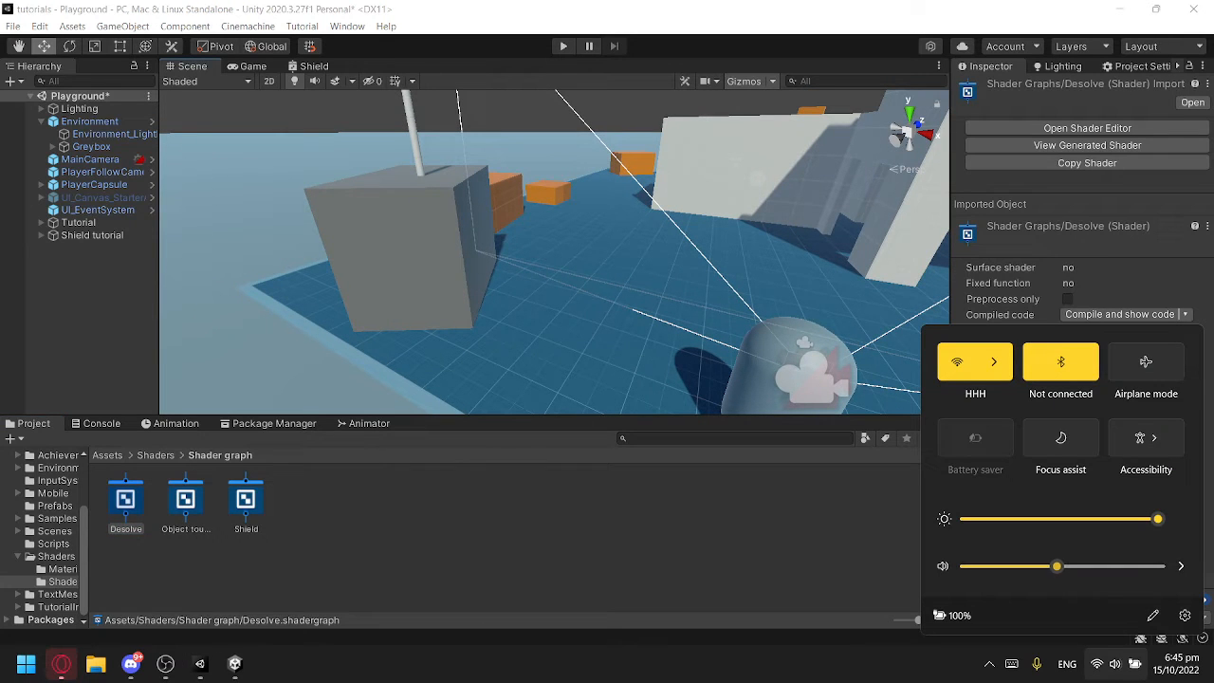
pyautogui.click(683, 550)
# Step: Assign the Shader Graphs/Desolve shader to the Desolve material in the Materials folder
pyautogui.click(61, 569)
pyautogui.click(127, 497)
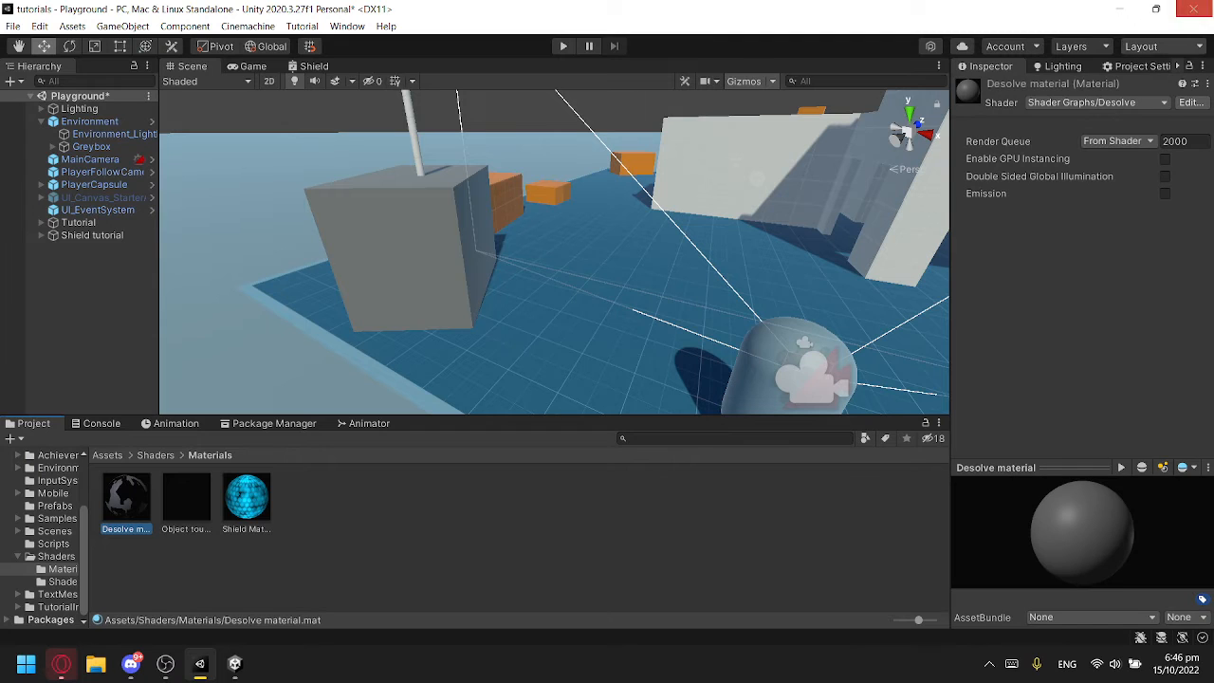
pyautogui.click(1095, 102)
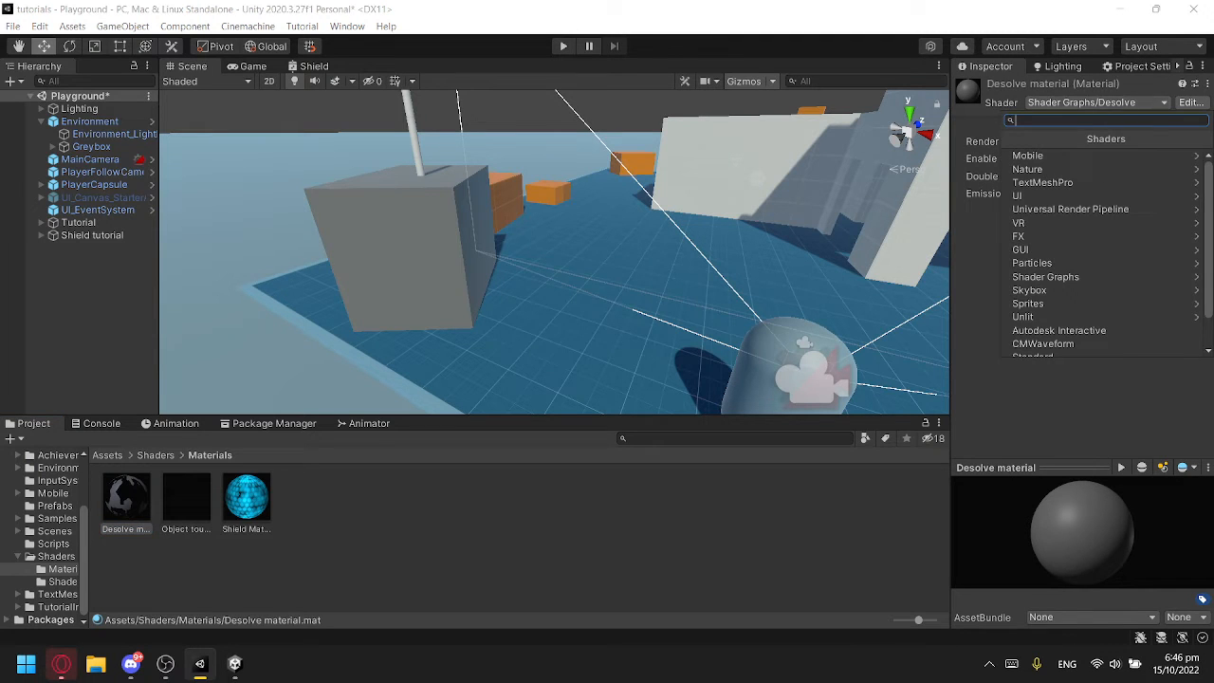
pyautogui.write('desol')
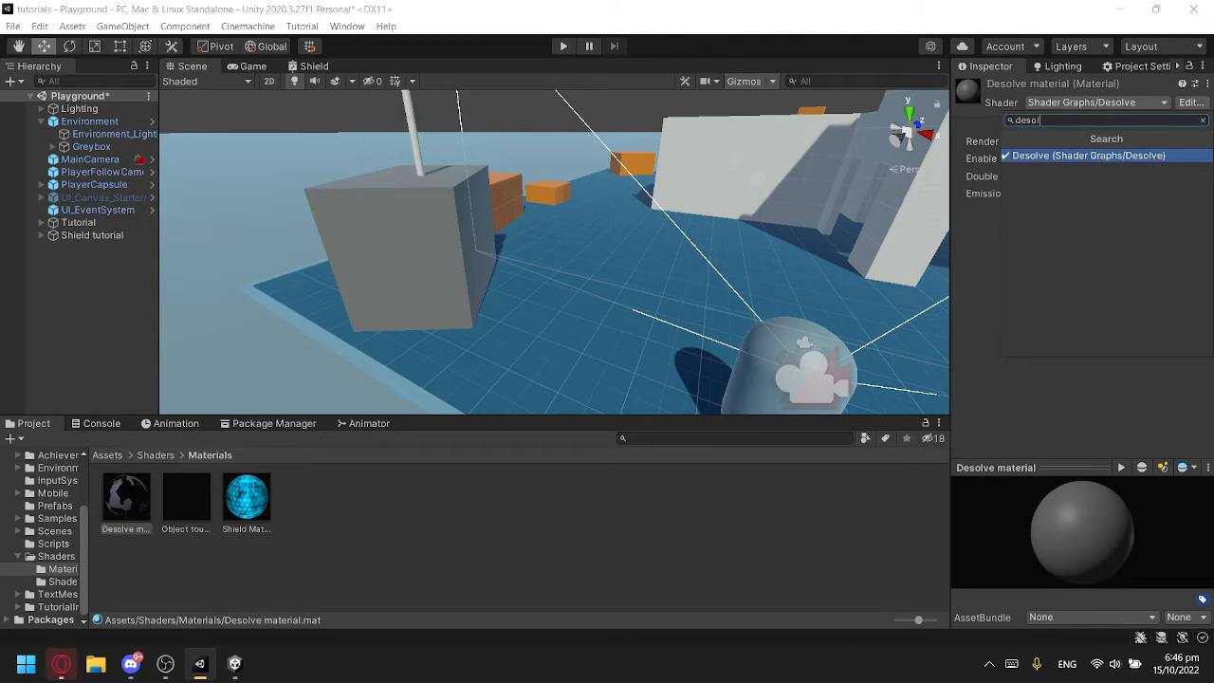
pyautogui.press('Return')
pyautogui.click(126, 497)
# Step: Add a 3D sphere to the scene and apply the Desolve material to it
pyautogui.moveTo(531, 275); pyautogui.dragTo(451, 242, button='right')
pyautogui.click(92, 348)
pyautogui.rightClick(92, 348)
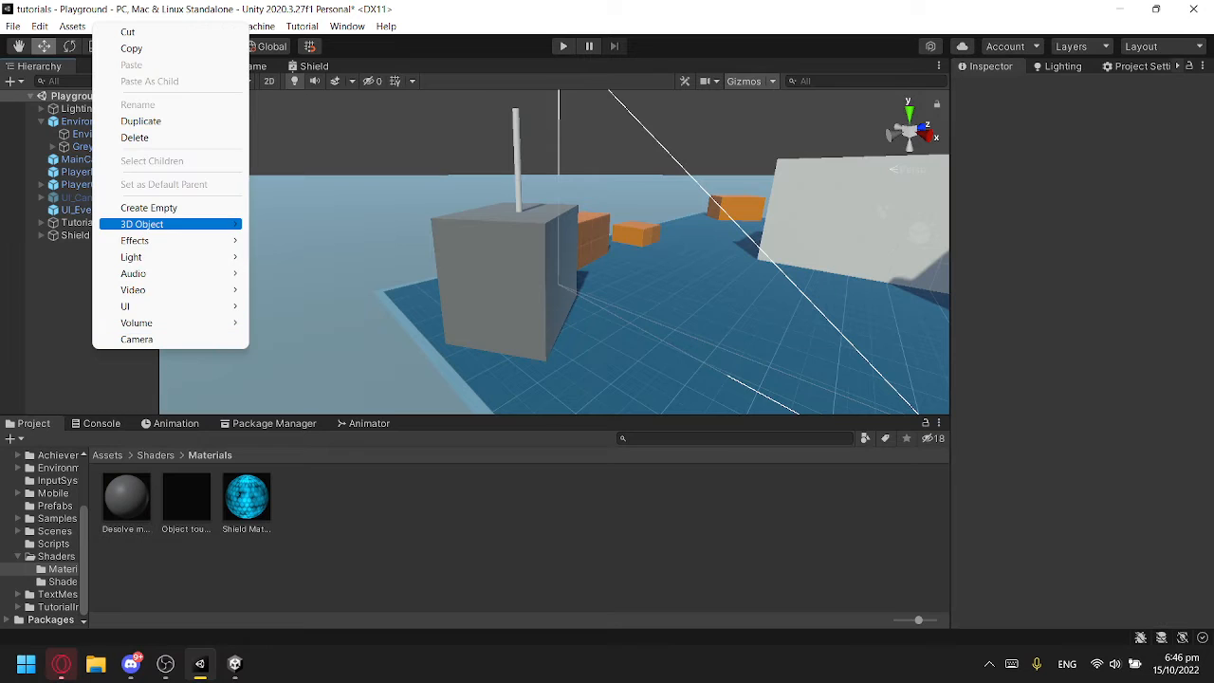
pyautogui.moveTo(143, 223)
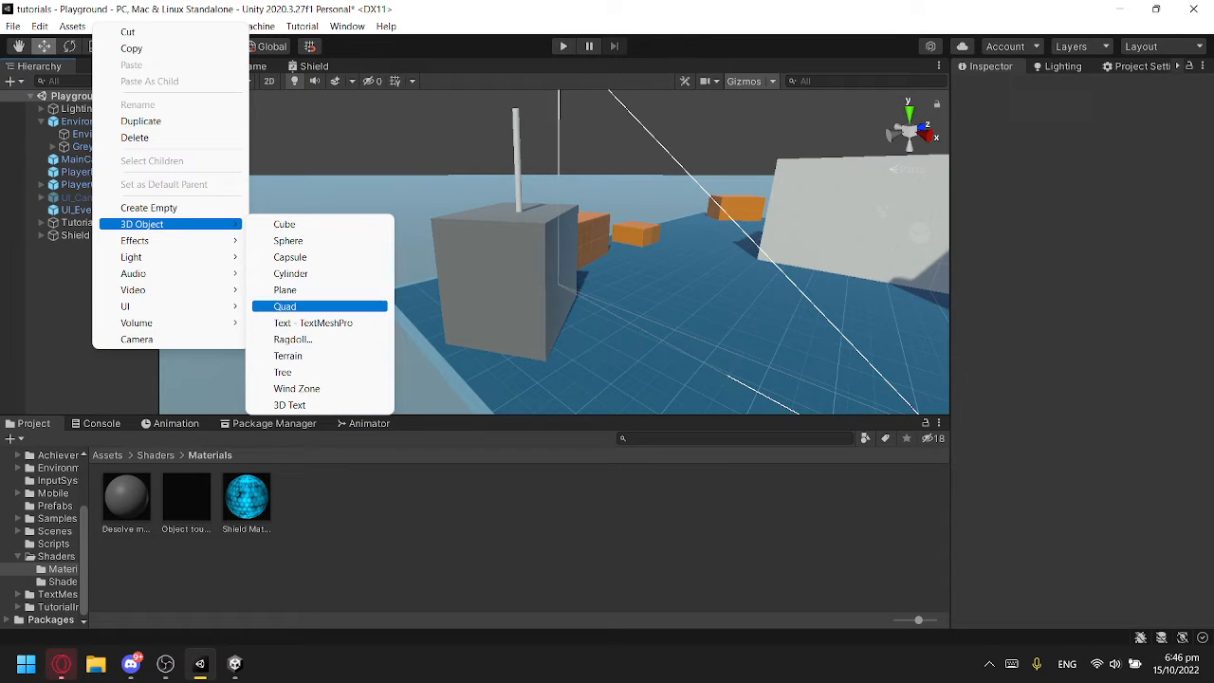
pyautogui.click(288, 240)
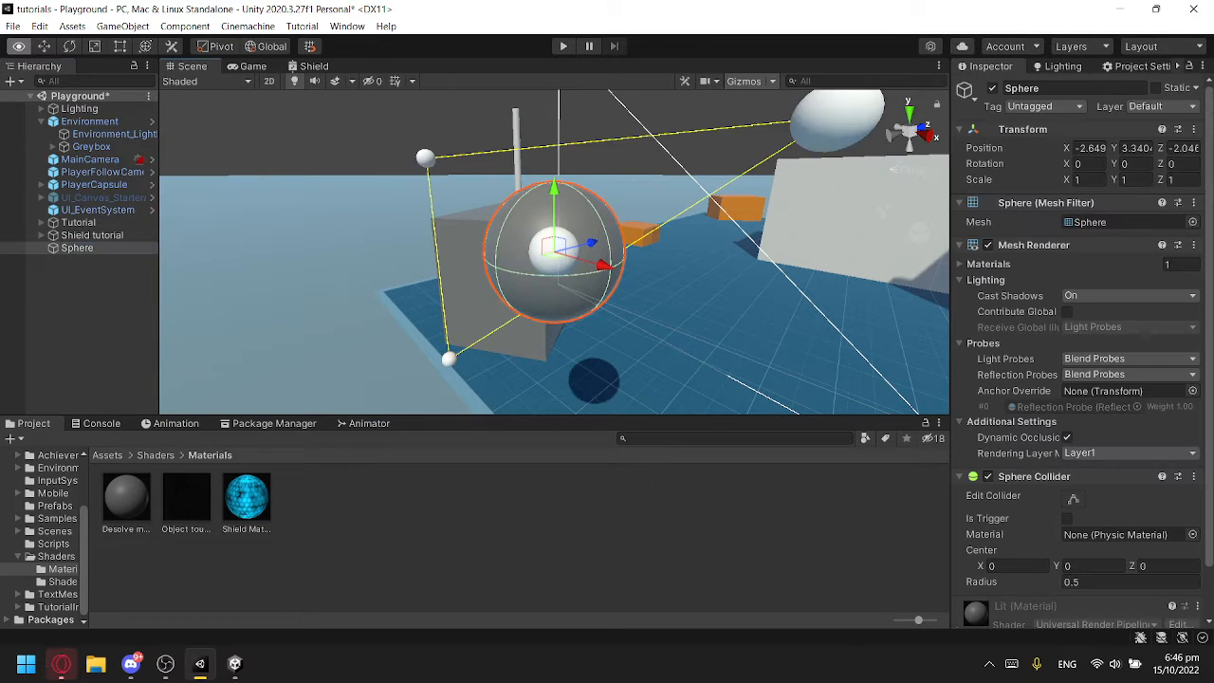
pyautogui.moveTo(126, 498); pyautogui.dragTo(469, 232)
# Step: Open the Desolve shader graph for editing, with the Vertex and Fragment blocks moved aside to free up working space
pyautogui.click(63, 581)
pyautogui.doubleClick(126, 497)
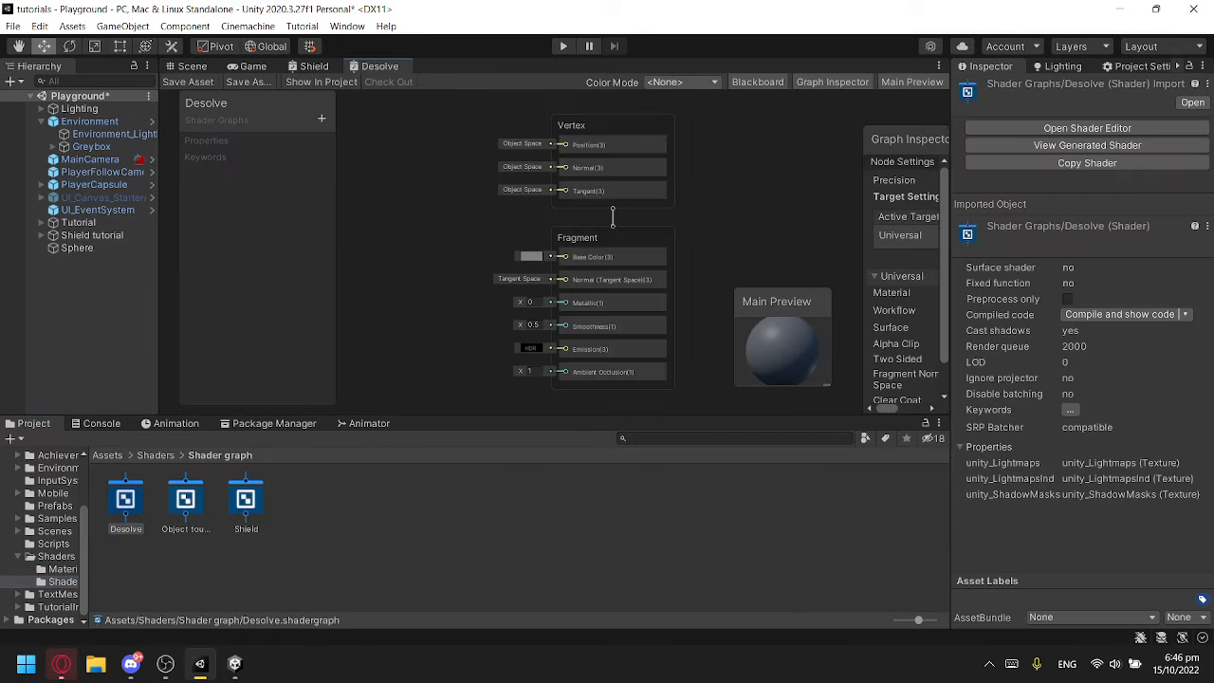
pyautogui.scroll(-3, 612, 217)
pyautogui.moveTo(613, 217); pyautogui.dragTo(757, 221, button='middle')
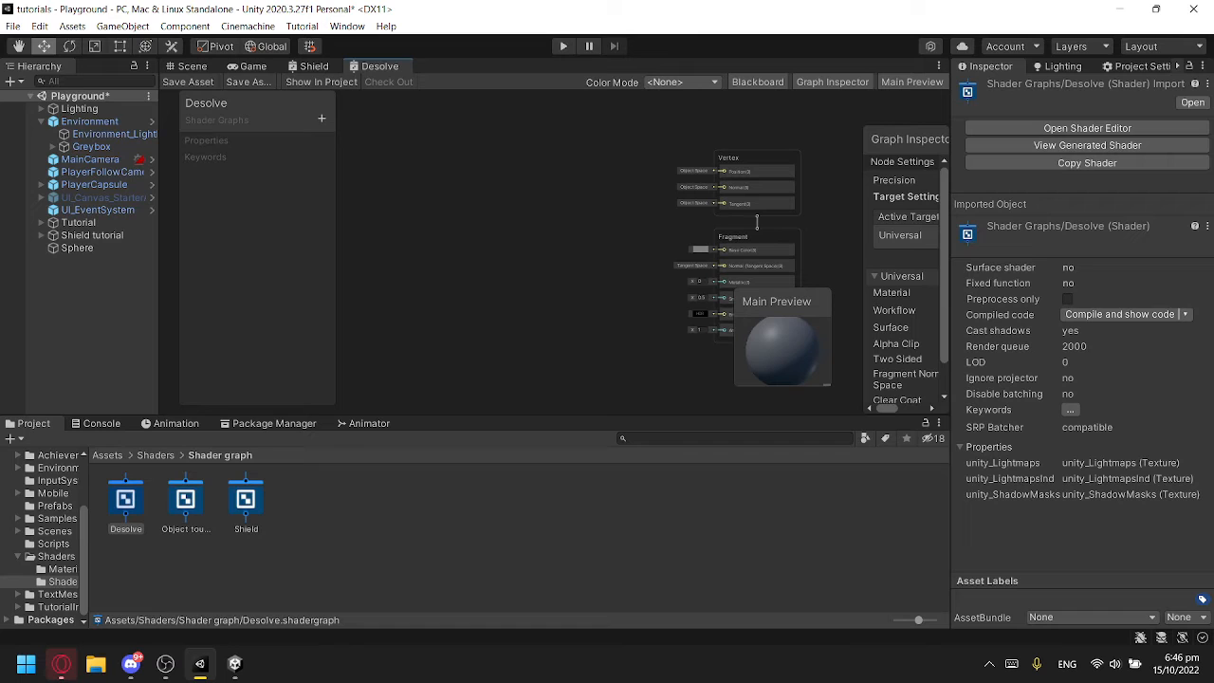
# Step: Enlarge the Graph Inspector and enable Alpha Clip in the graph's Universal target settings
pyautogui.moveTo(907, 139); pyautogui.dragTo(776, 113)
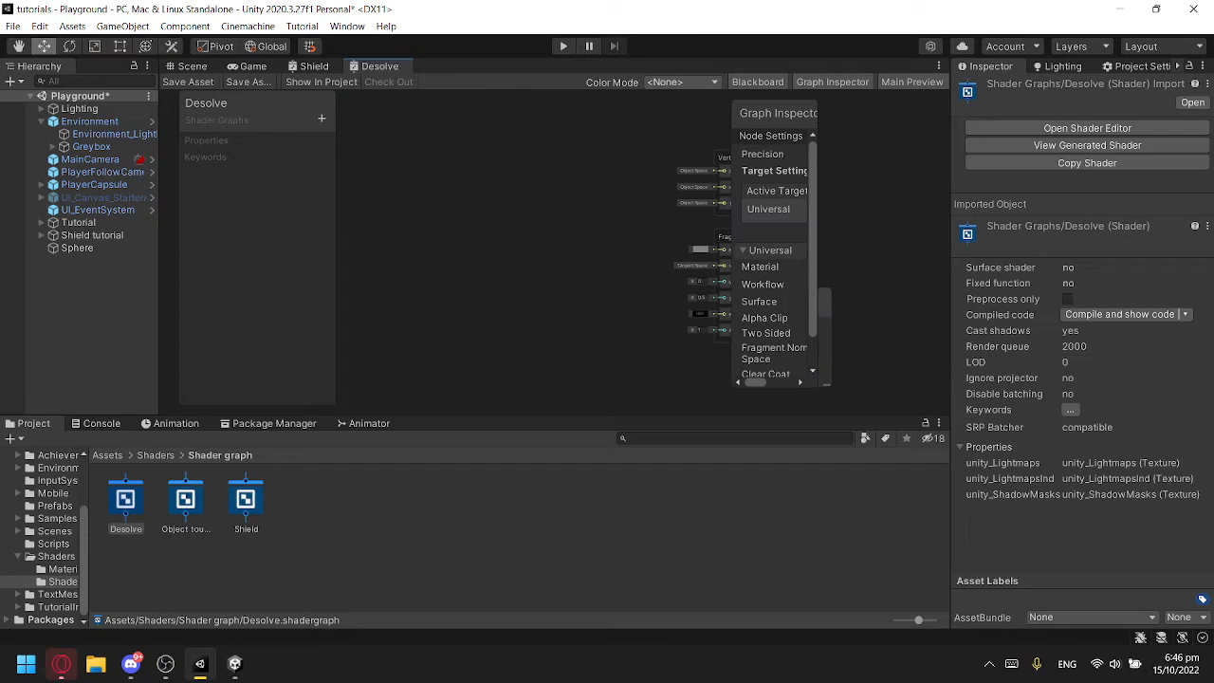
pyautogui.moveTo(732, 213); pyautogui.dragTo(458, 213)
pyautogui.moveTo(588, 113); pyautogui.dragTo(719, 104)
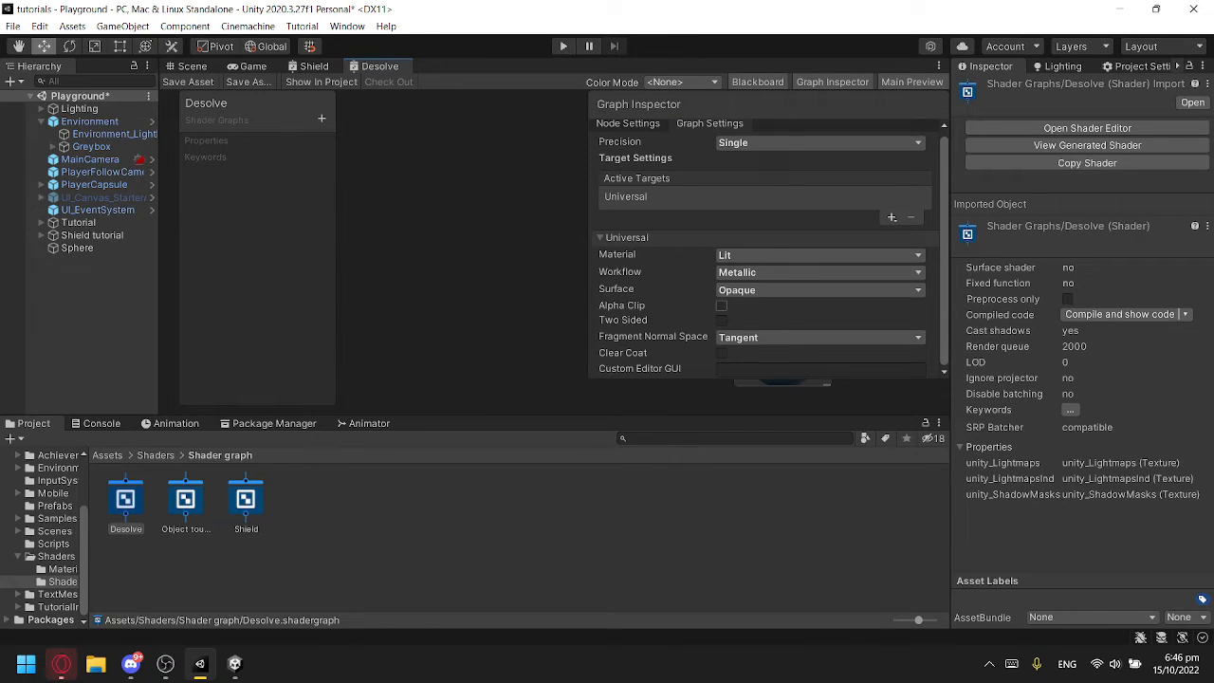
pyautogui.click(720, 305)
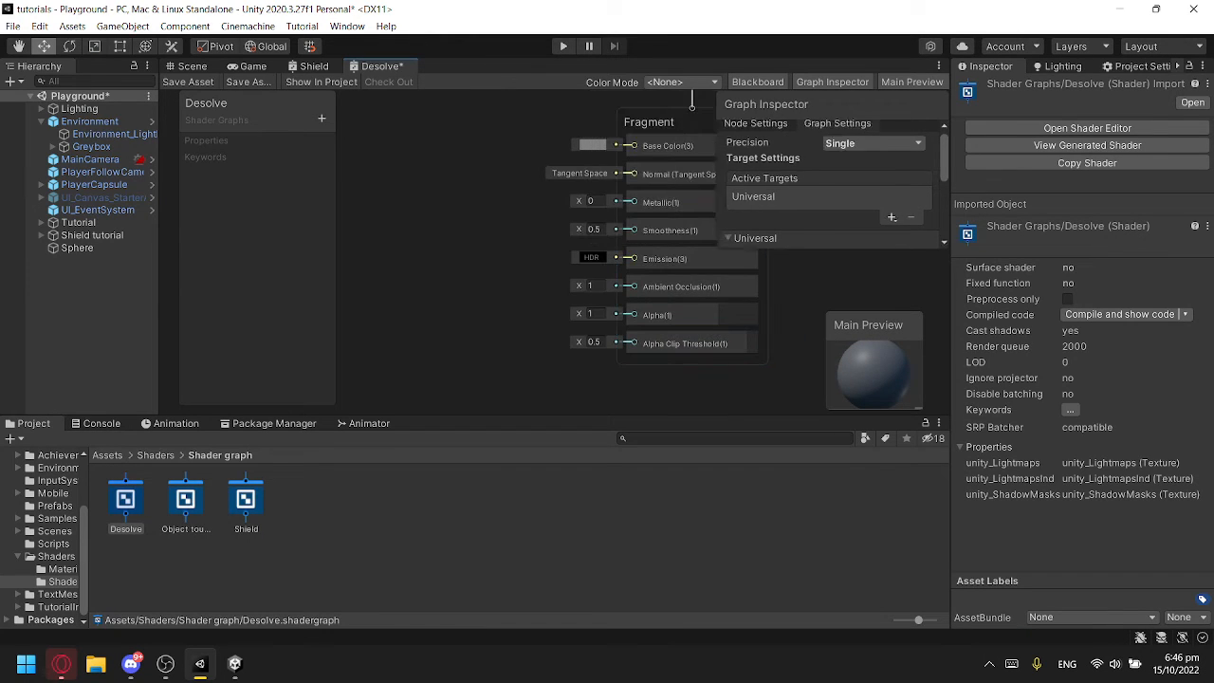
pyautogui.click(322, 118)
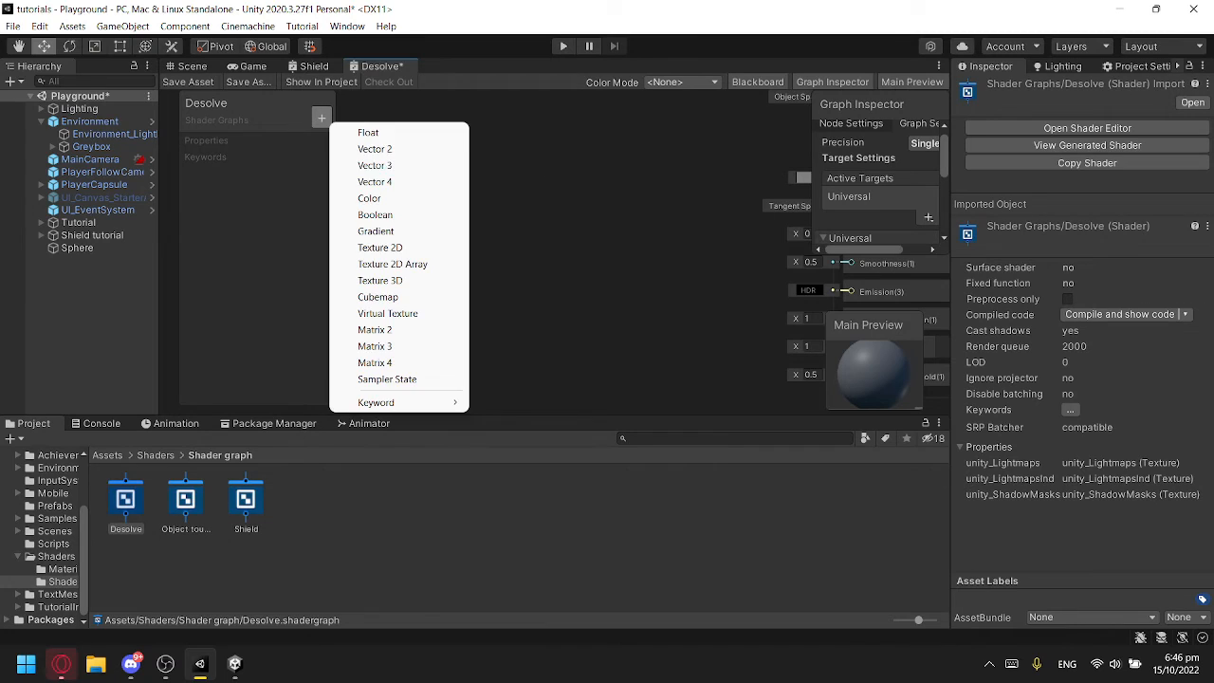
pyautogui.click(374, 165)
pyautogui.press('space')
pyautogui.write('simple')
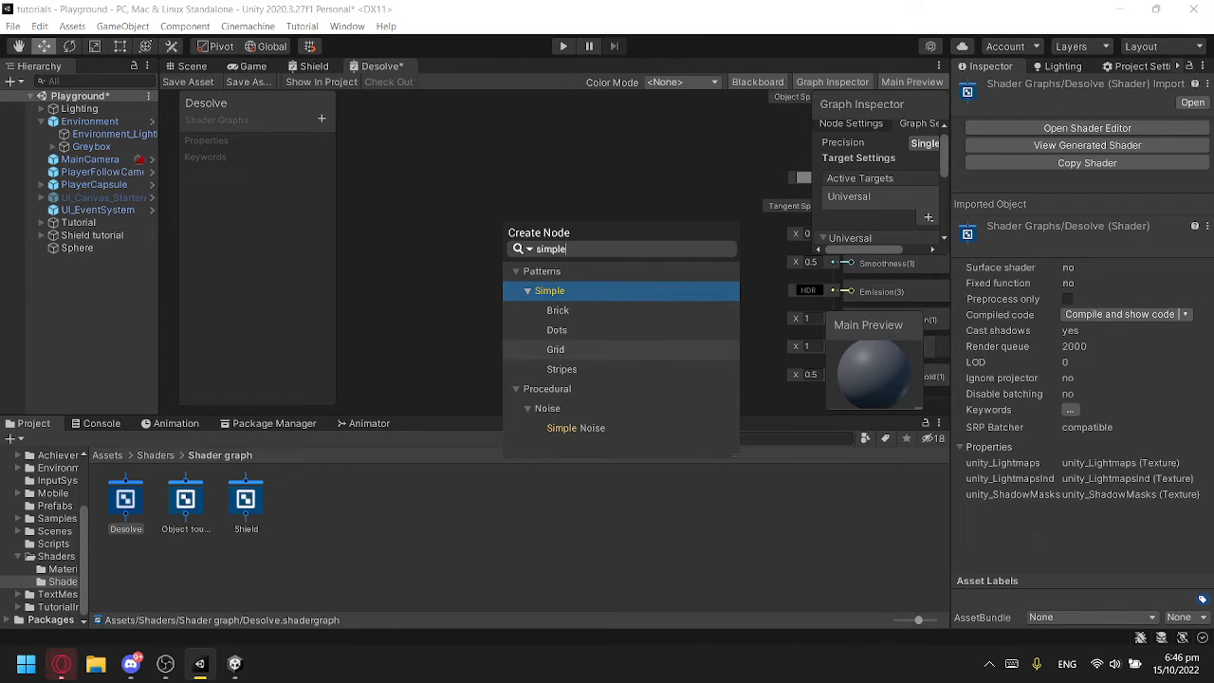
pyautogui.click(576, 428)
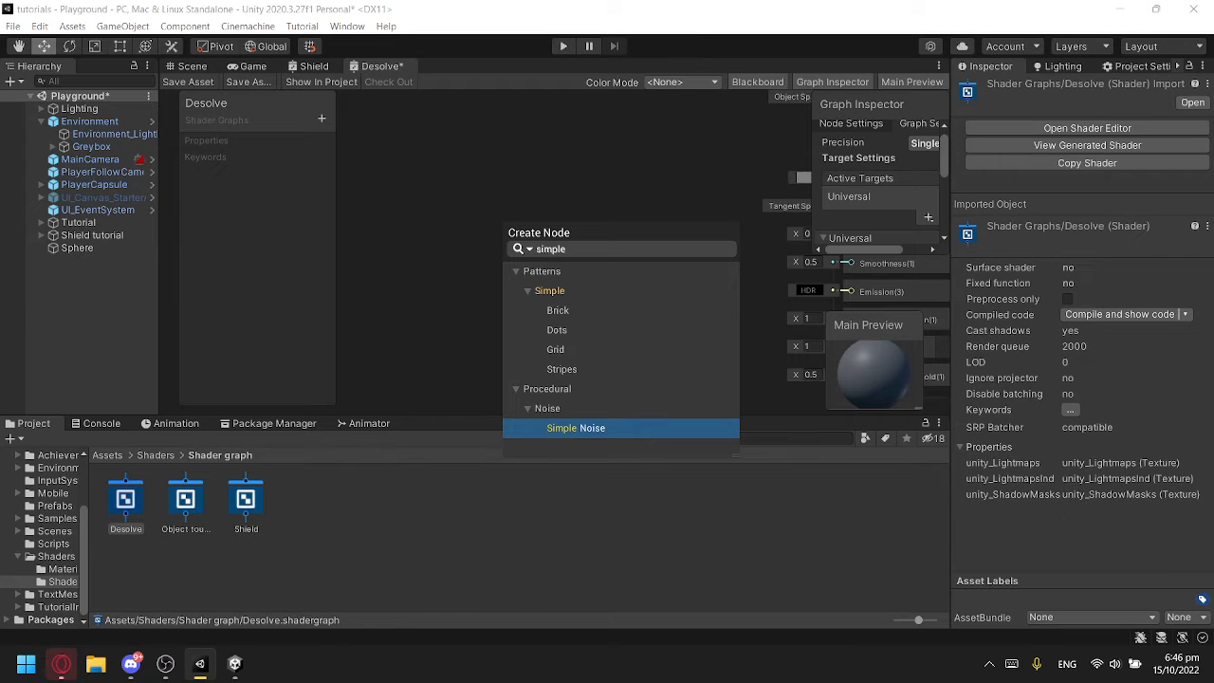
pyautogui.press('Escape')
pyautogui.scroll(-3, 700, 178)
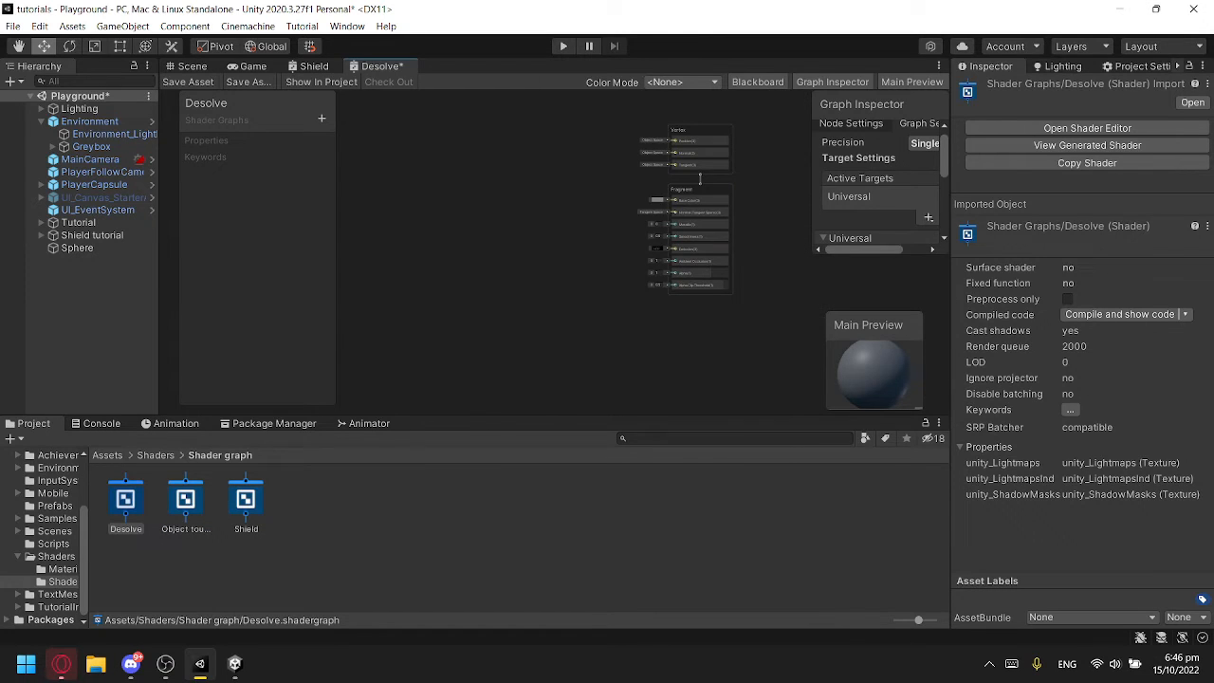
# Step: Add a Simple Noise node to the Desolve graph beside the Fragment block
pyautogui.press('space')
pyautogui.write('simpl')
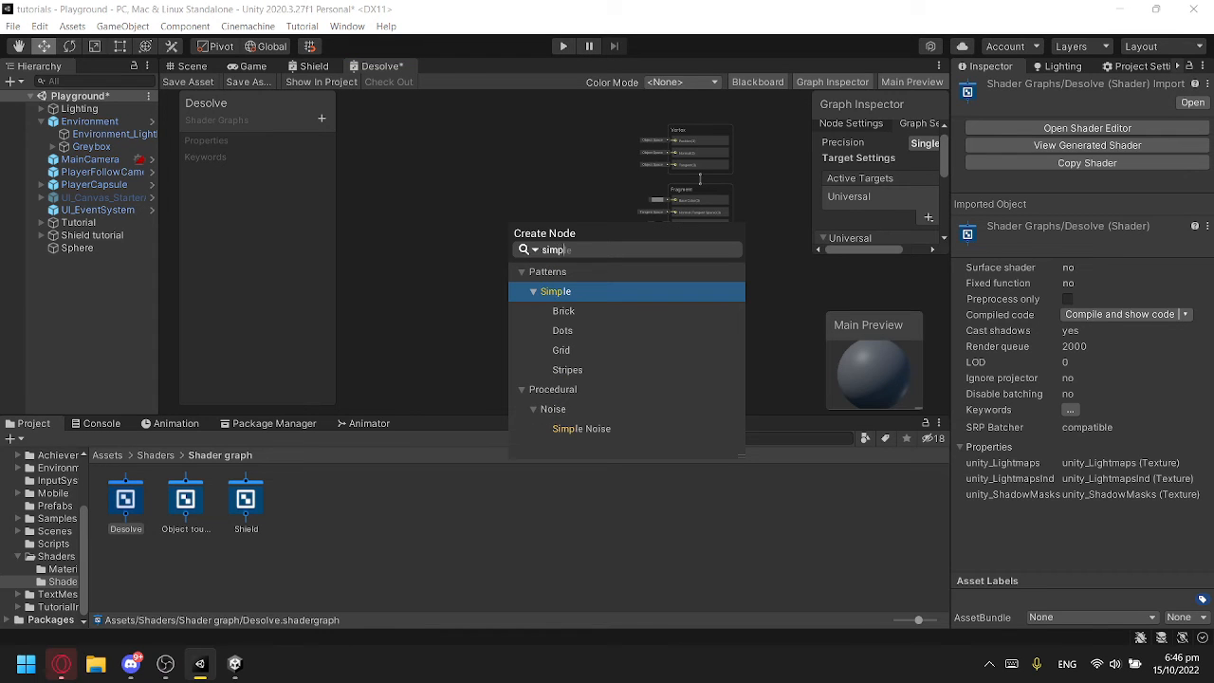
pyautogui.press('Up')
pyautogui.press('Down')
pyautogui.press('Down')
pyautogui.press('Down')
pyautogui.press('Down')
pyautogui.press('Down')
pyautogui.press('Down')
pyautogui.press('Down')
pyautogui.press('Down')
pyautogui.press('Return')
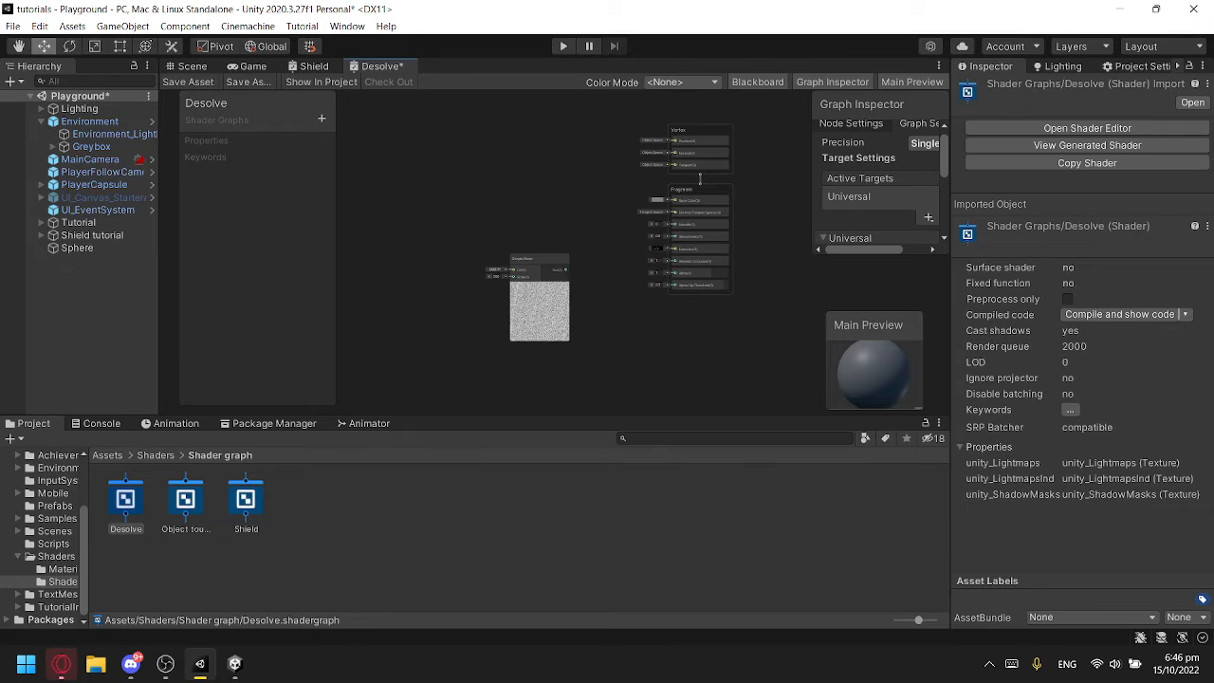
# Step: Add a Float property named "noise scale" and connect it to the Simple Noise node's Scale input
pyautogui.moveTo(519, 317); pyautogui.dragTo(464, 282)
pyautogui.scroll(5, 463, 283)
pyautogui.moveTo(464, 283); pyautogui.dragTo(535, 306, button='middle')
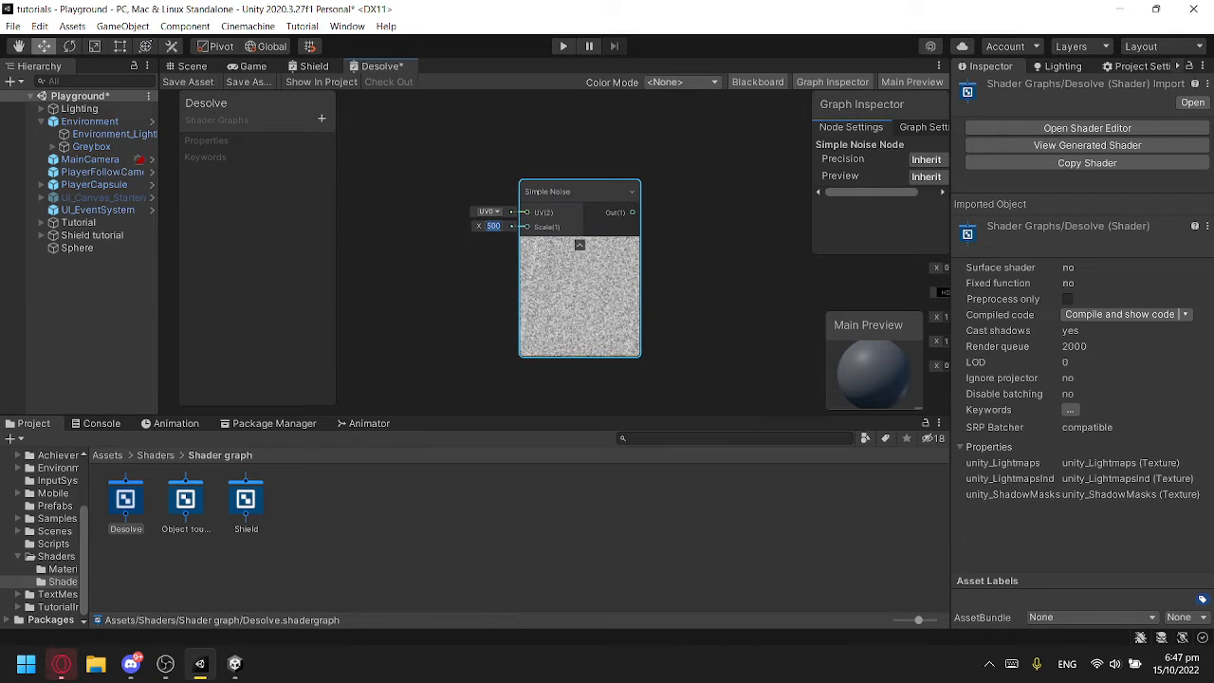
pyautogui.click(322, 118)
pyautogui.click(379, 134)
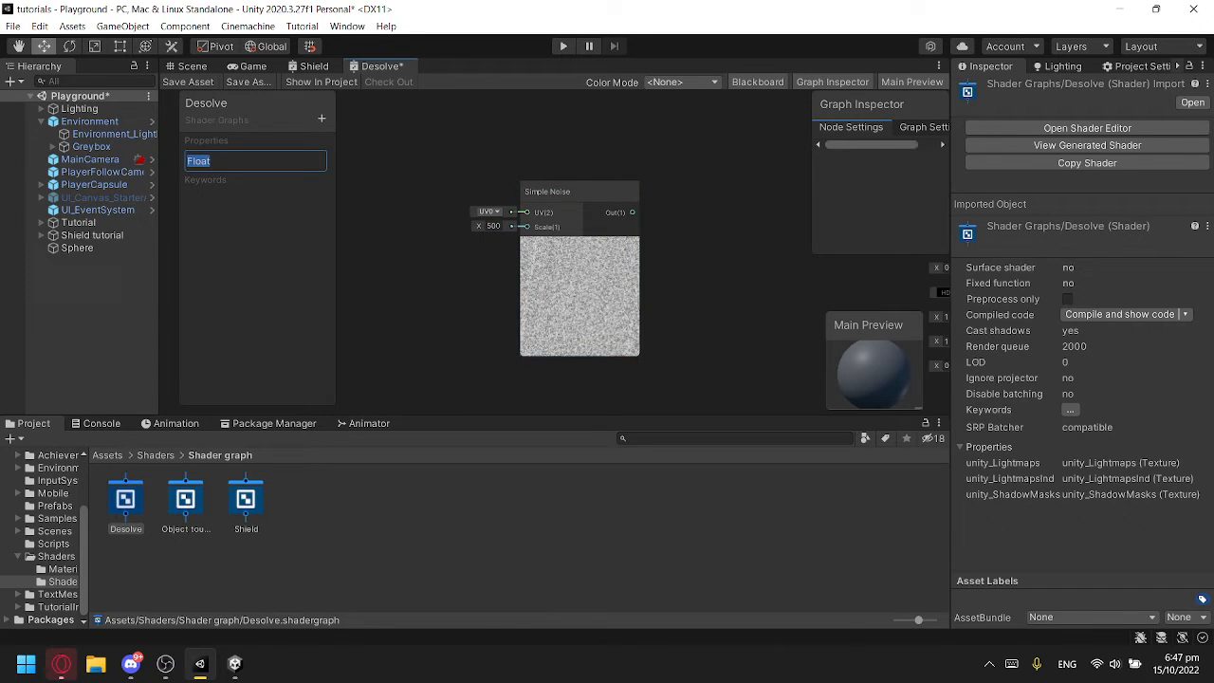
pyautogui.write('noise scale')
pyautogui.press('Return')
pyautogui.moveTo(226, 160); pyautogui.dragTo(527, 226)
pyautogui.click(457, 237)
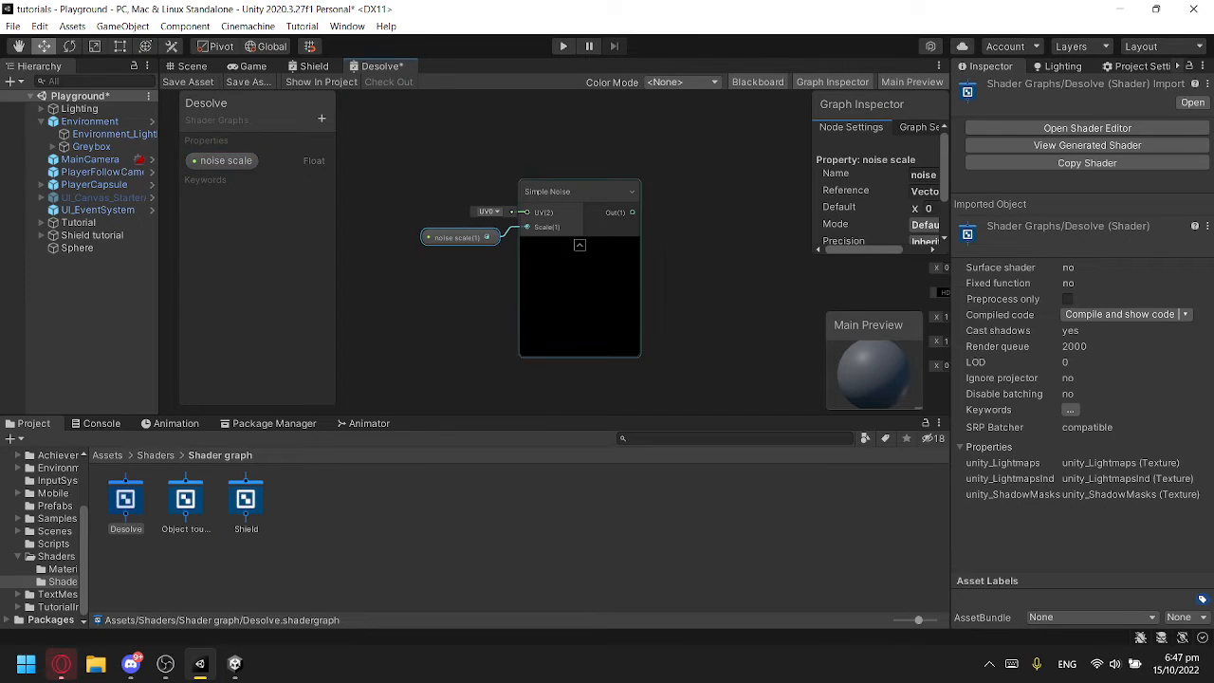
# Step: Set the noise scale property's default to 30 and enlarge the Graph Inspector to show all its fields
pyautogui.click(929, 208)
pyautogui.click(931, 208)
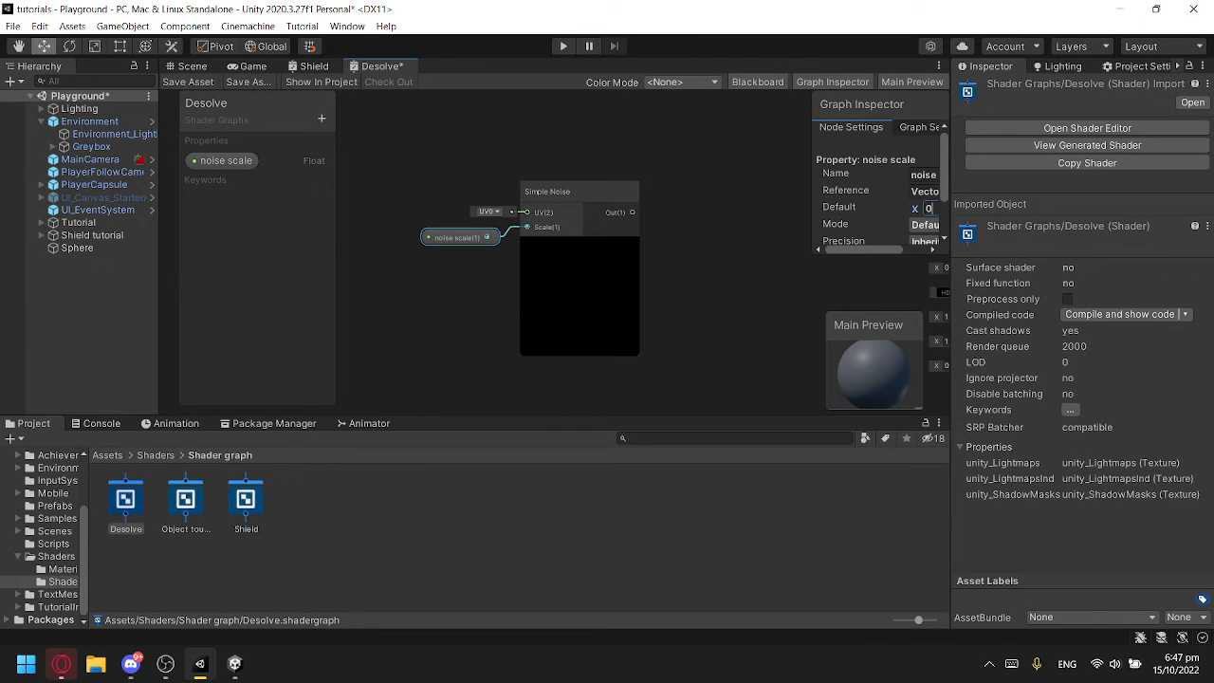
pyautogui.write('30')
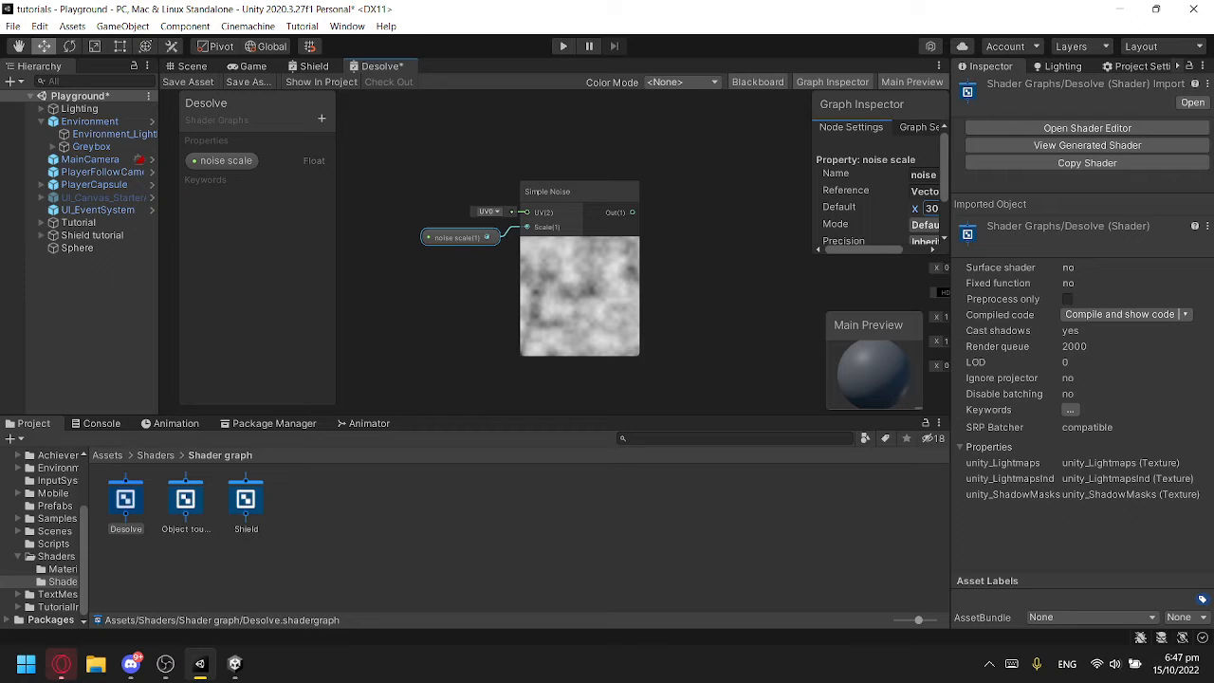
pyautogui.moveTo(877, 254); pyautogui.dragTo(877, 290)
pyautogui.moveTo(812, 211); pyautogui.dragTo(742, 210)
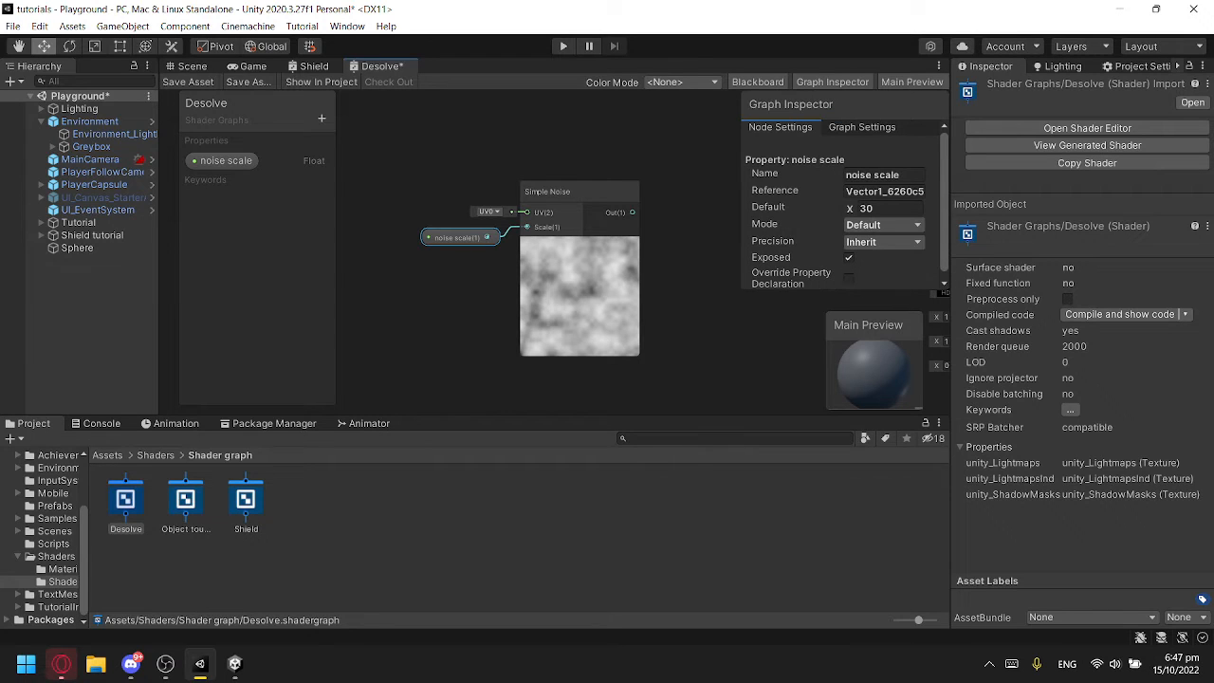
# Step: Connect the Simple Noise output to the Fragment block's Alpha input and move the Main Preview closer to the nodes
pyautogui.moveTo(598, 285); pyautogui.dragTo(379, 202, button='middle')
pyautogui.scroll(-3, 635, 188)
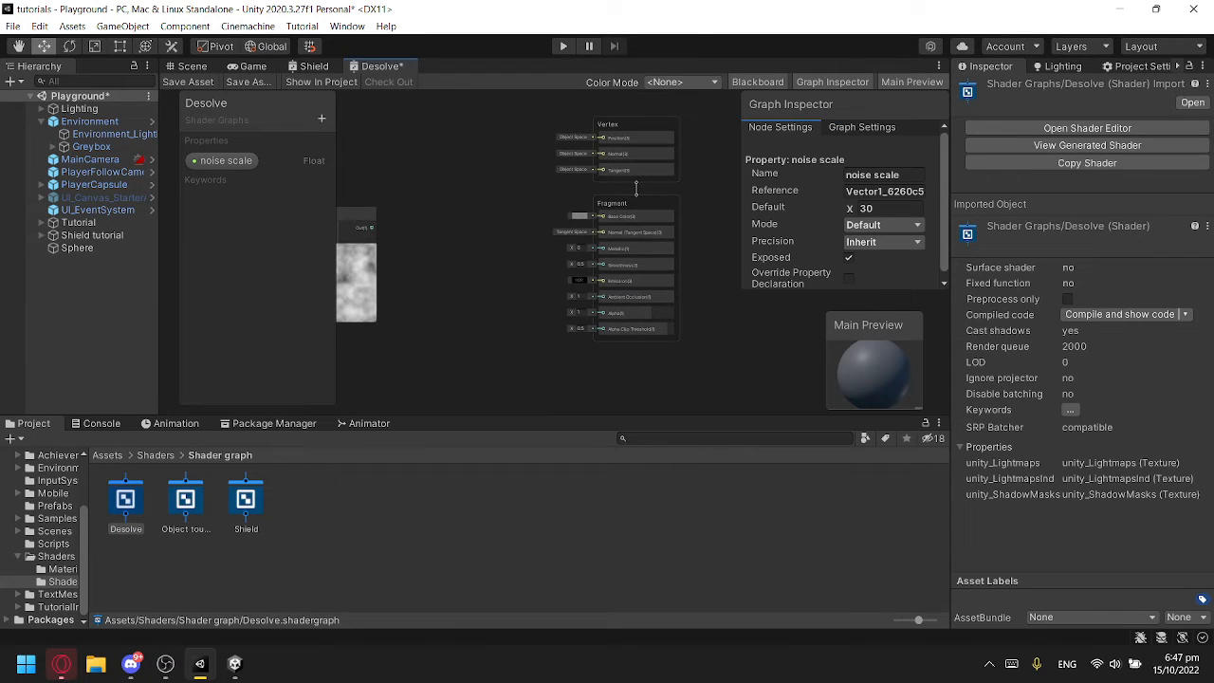
pyautogui.moveTo(636, 189); pyautogui.dragTo(706, 180, button='middle')
pyautogui.moveTo(441, 222); pyautogui.dragTo(673, 306)
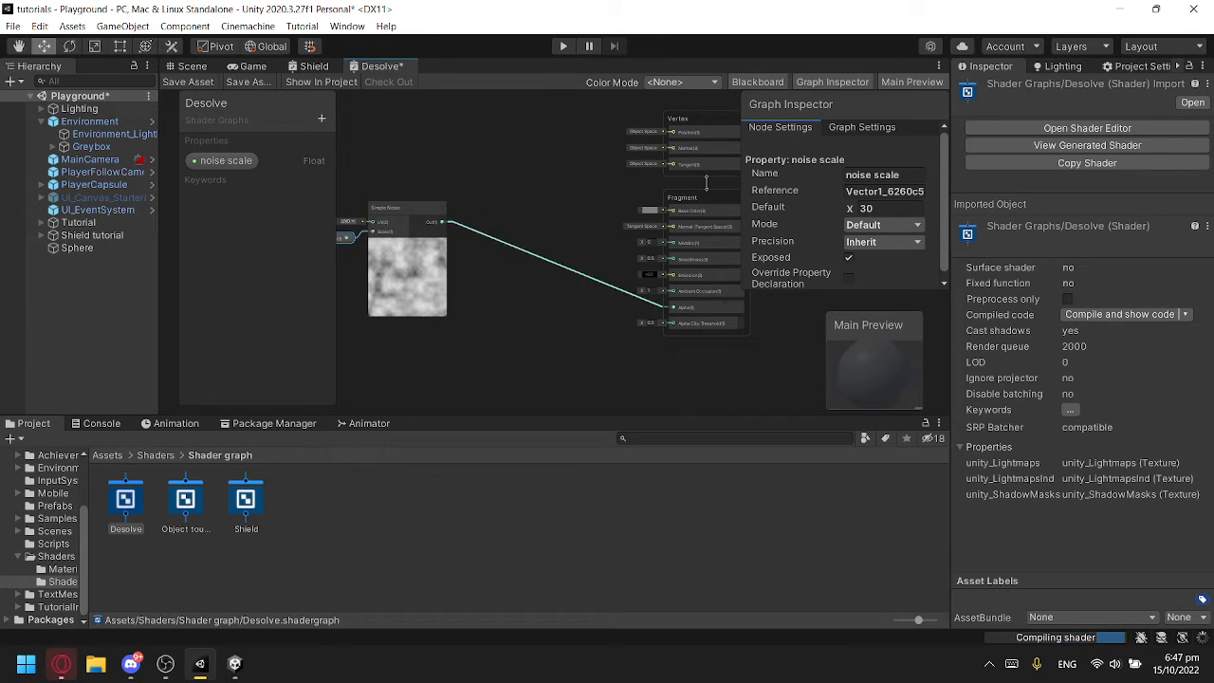
pyautogui.moveTo(706, 182); pyautogui.dragTo(759, 187, button='middle')
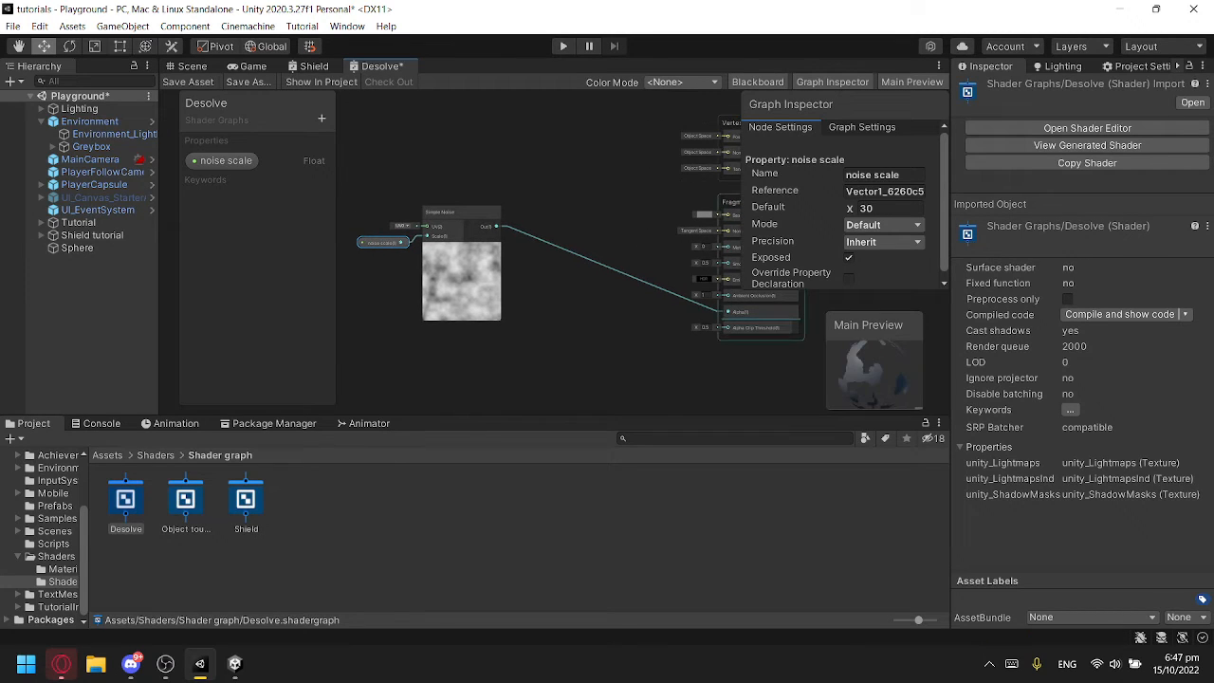
pyautogui.moveTo(868, 324); pyautogui.dragTo(728, 301)
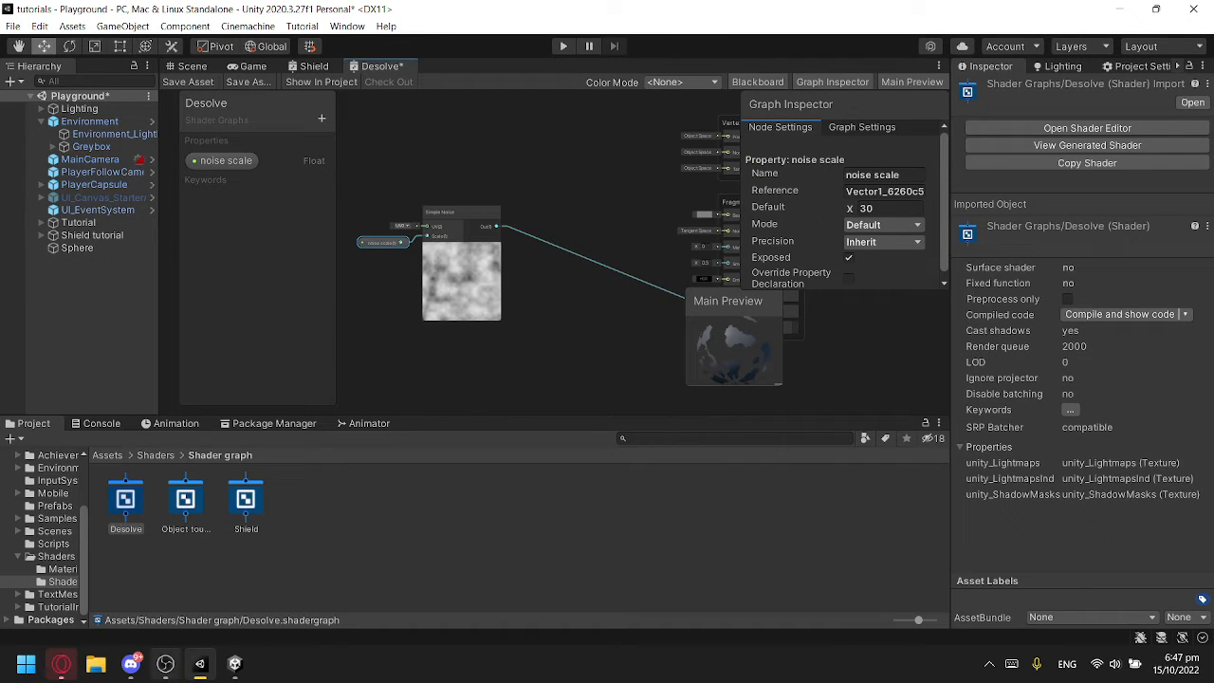
pyautogui.moveTo(131, 664)
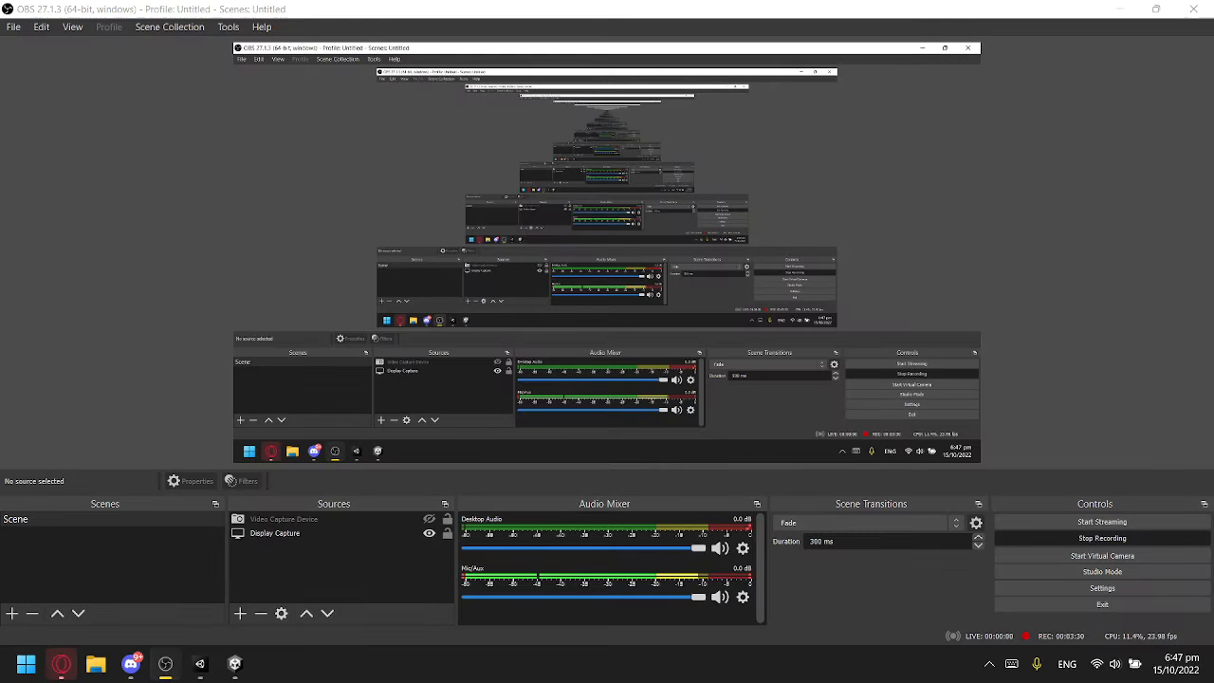
pyautogui.hotkey('alt', 'Tab')
# Step: Test the dissolve by lowering the Fragment block's Alpha Clip Threshold to 0.2 and on to -0.1
pyautogui.moveTo(531, 342); pyautogui.dragTo(513, 316, button='middle')
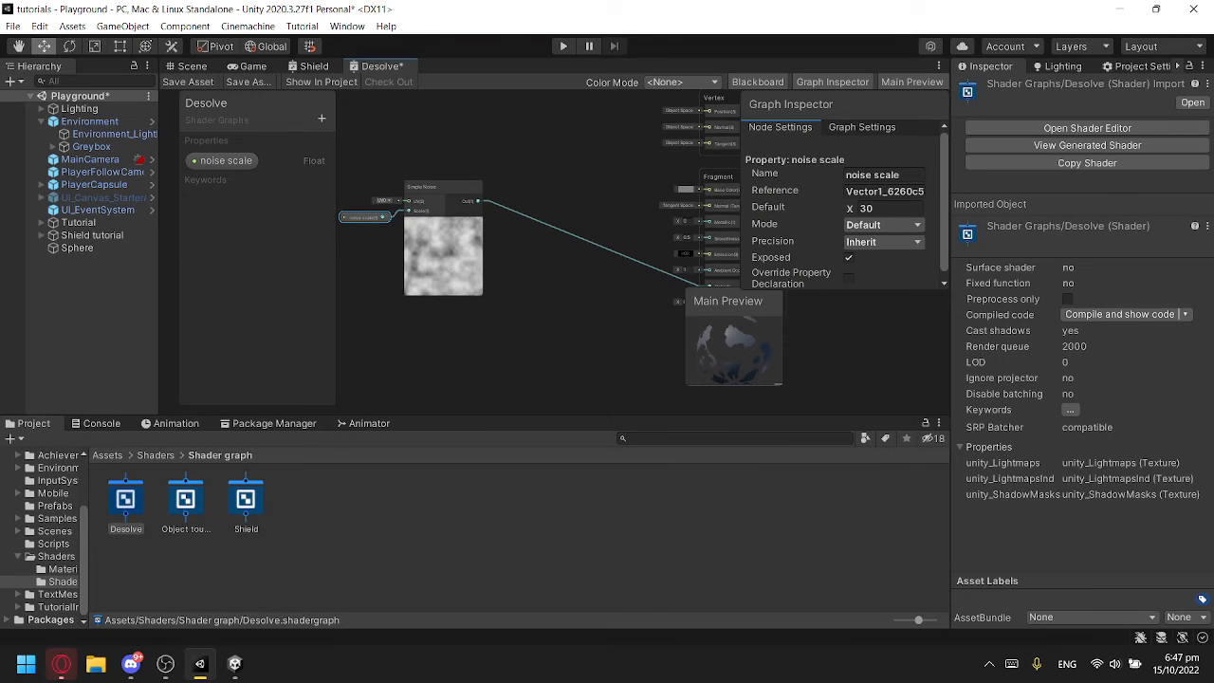
pyautogui.click(513, 317)
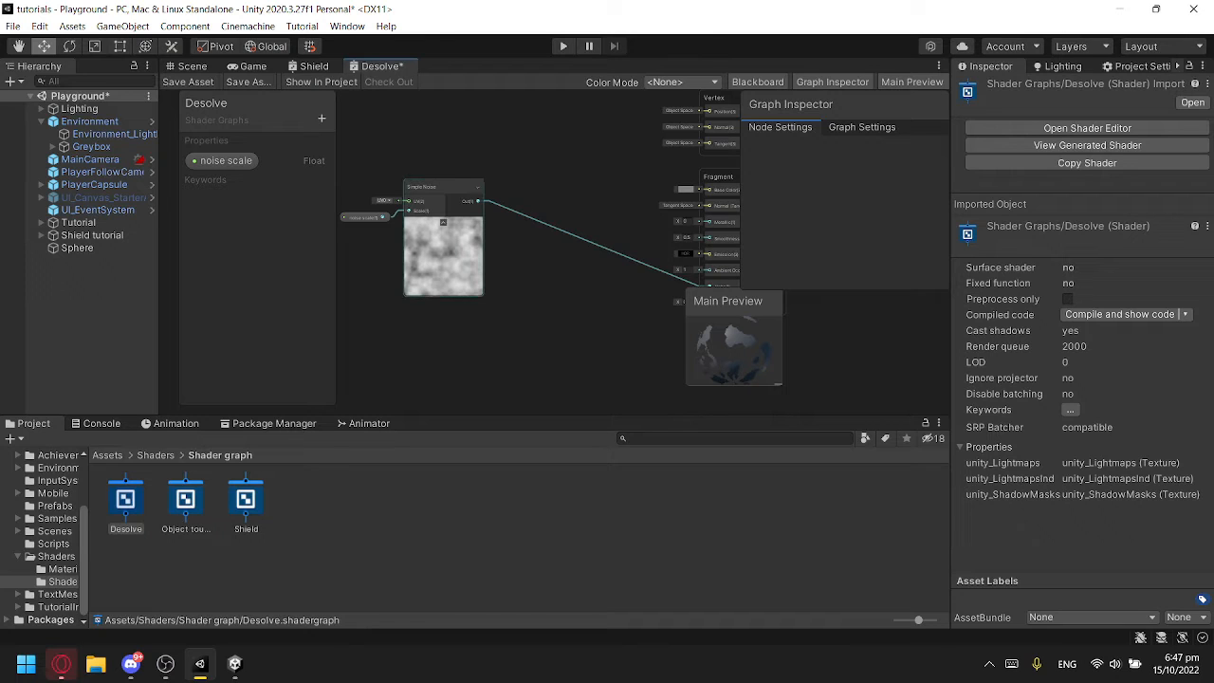
pyautogui.scroll(6, 706, 285)
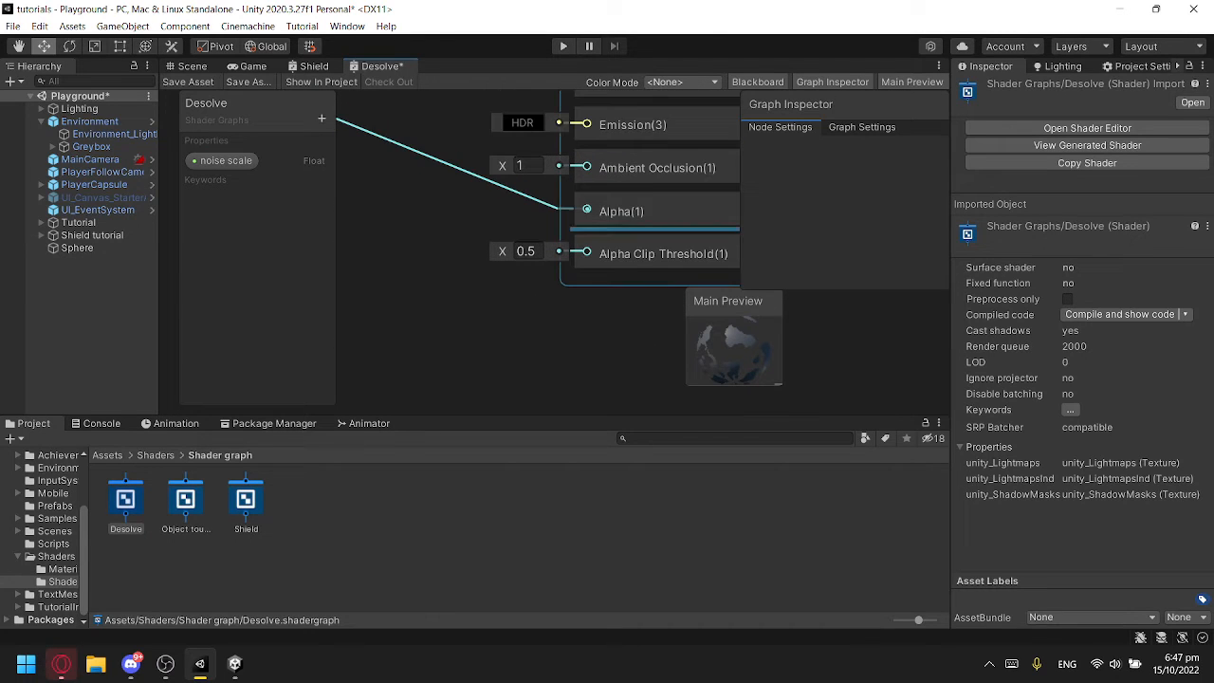
pyautogui.moveTo(664, 254); pyautogui.dragTo(598, 256, button='middle')
pyautogui.moveTo(436, 252); pyautogui.dragTo(408, 252)
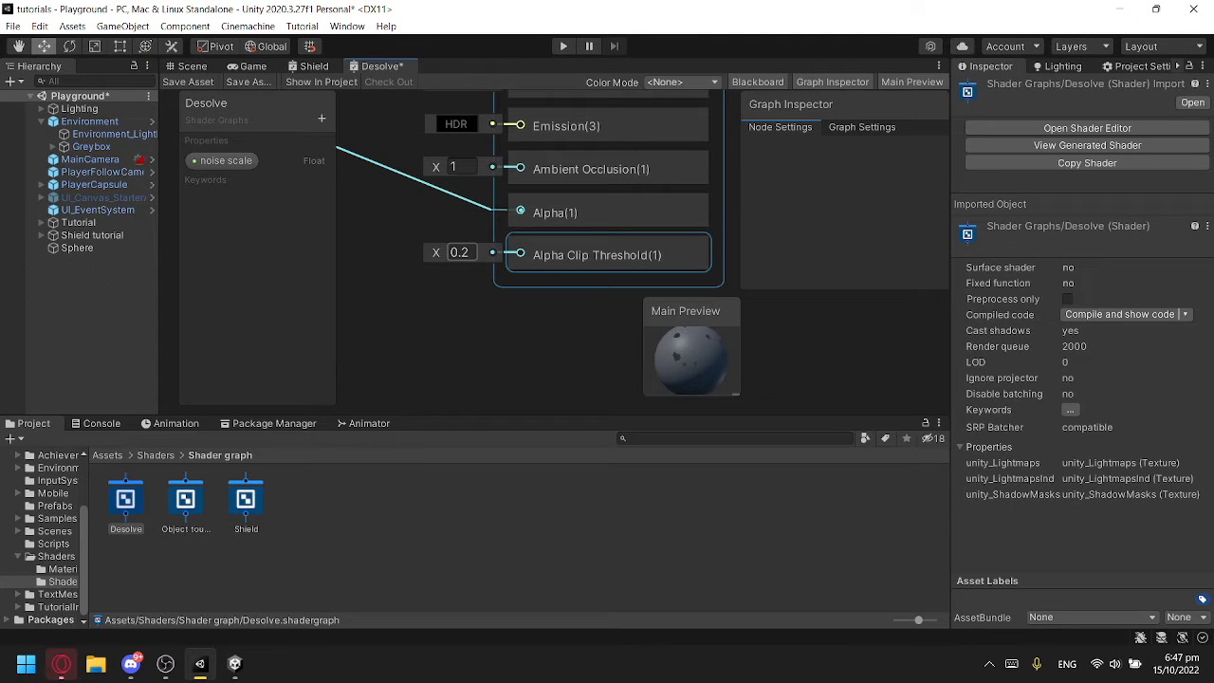
pyautogui.moveTo(436, 253)
pyautogui.mouseDown()
pyautogui.moveTo(448, 253)
pyautogui.moveTo(426, 253)
pyautogui.mouseUp()
# Step: Add a Float property named "percentage of desolved" and connect it to the Fragment block's Alpha Clip Threshold
pyautogui.moveTo(446, 305); pyautogui.dragTo(675, 292, button='middle')
pyautogui.scroll(-2, 577, 295)
pyautogui.click(321, 118)
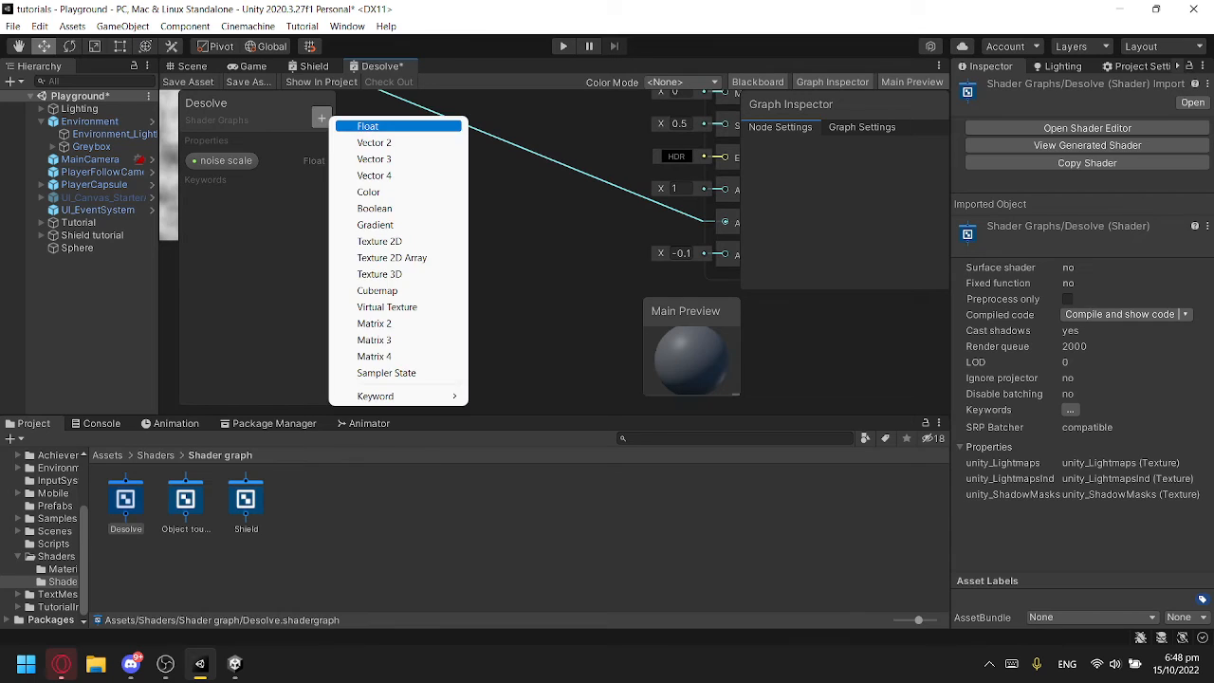
pyautogui.click(375, 123)
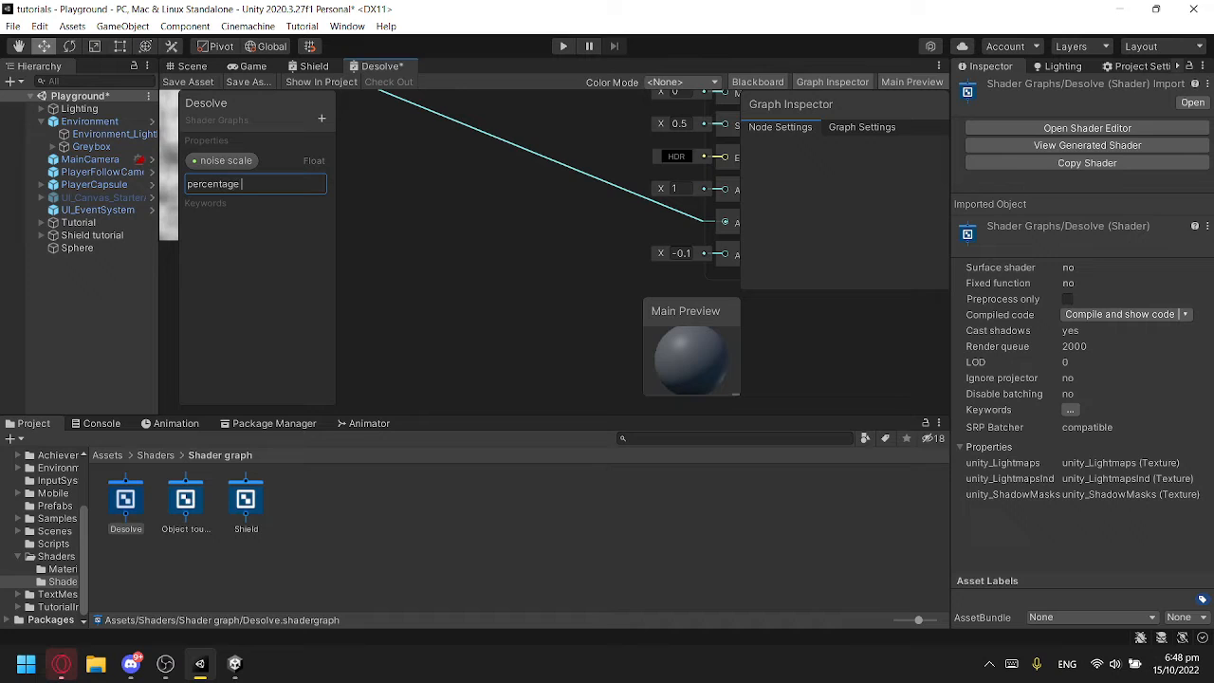
pyautogui.write('percentage of desolved')
pyautogui.press('Return')
pyautogui.click(253, 183)
pyautogui.moveTo(253, 183); pyautogui.dragTo(725, 254)
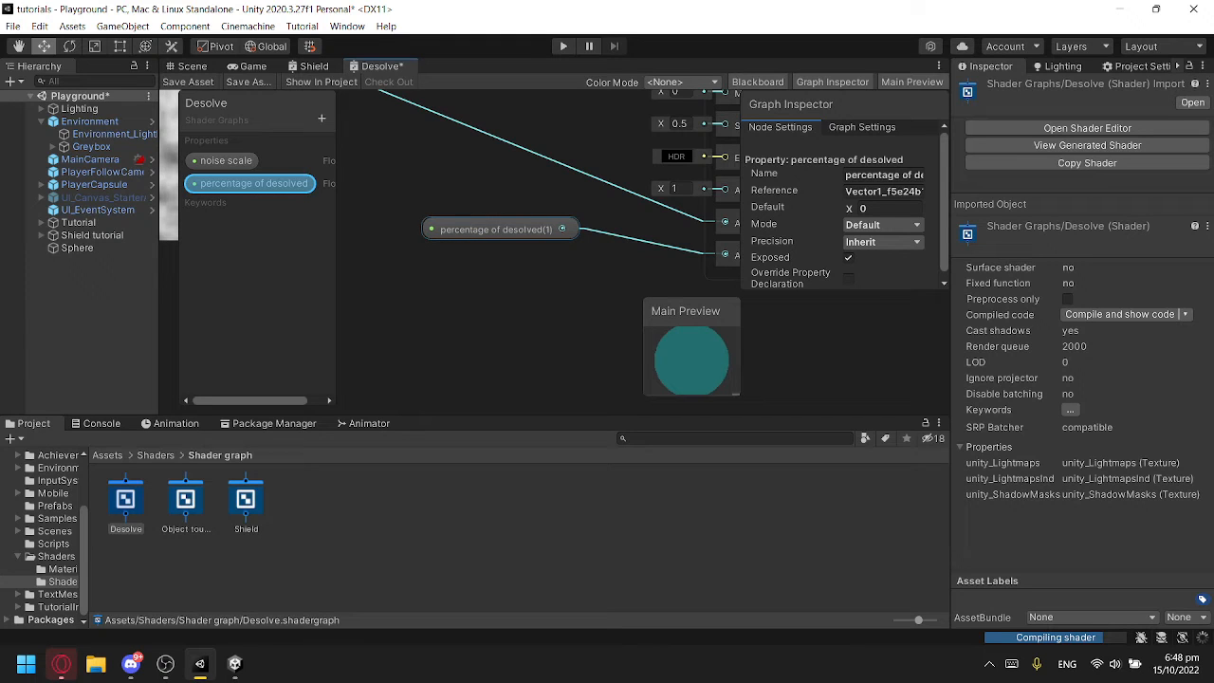
# Step: Set the percentage of desolved property's default to 0.5 and save the shader graph asset
pyautogui.click(890, 208)
pyautogui.write('0')
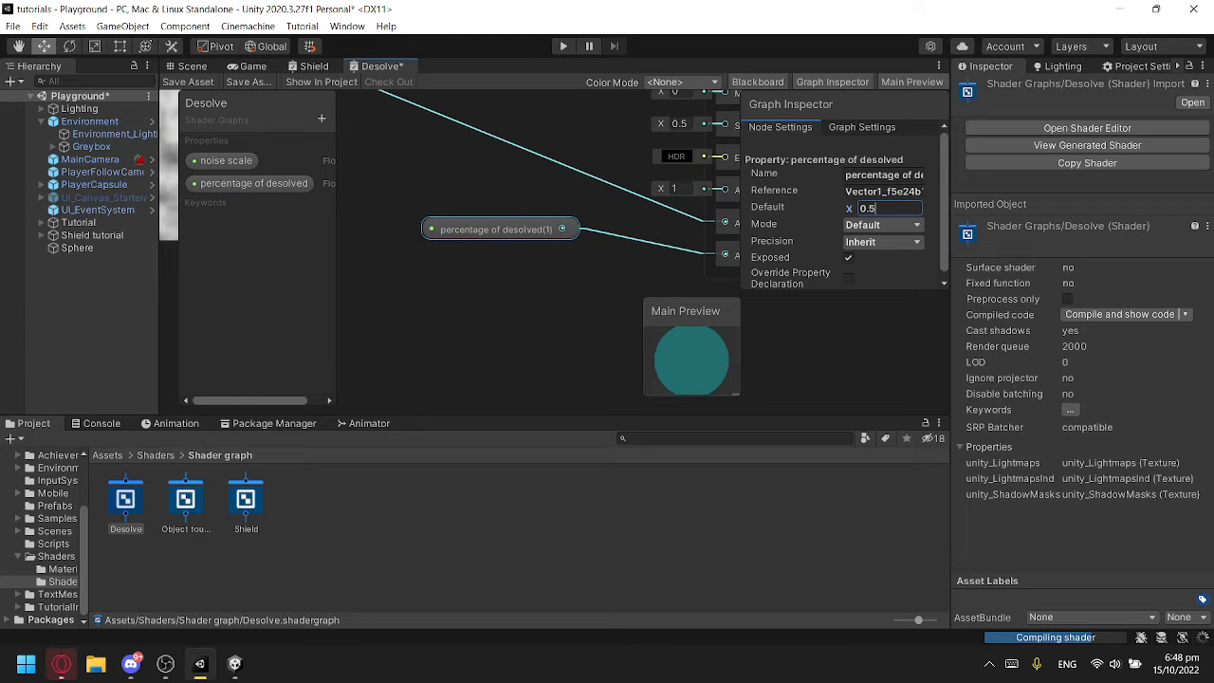
pyautogui.click(531, 318)
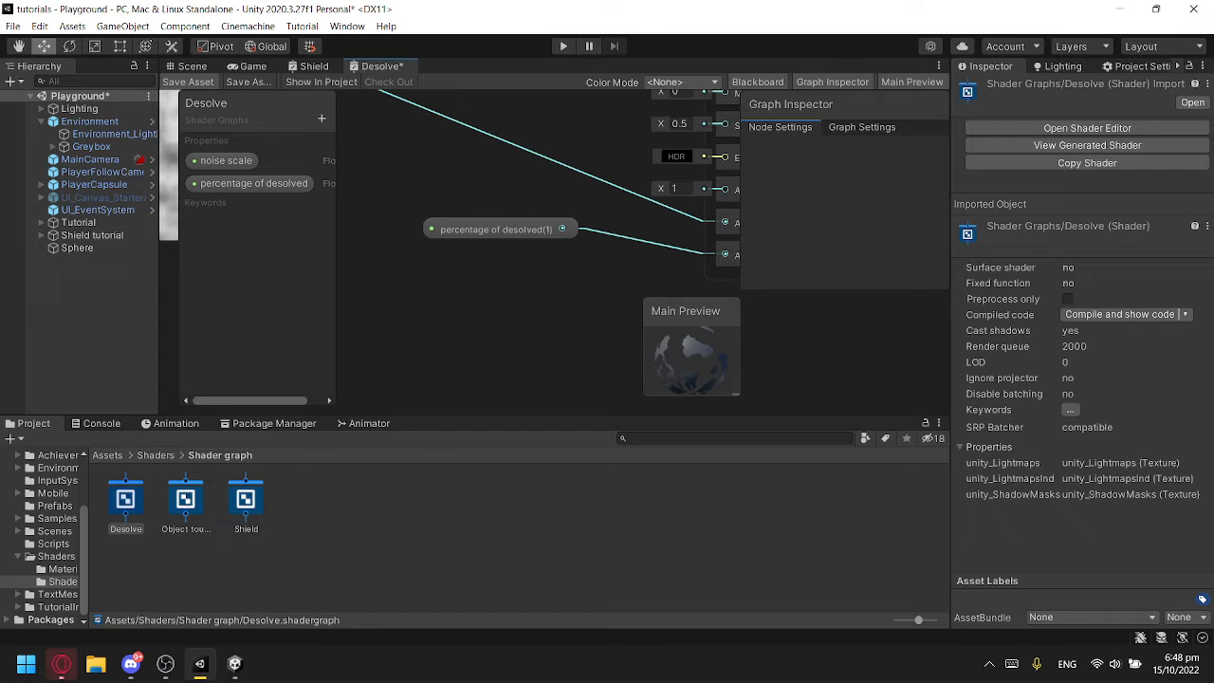
pyautogui.click(188, 82)
# Step: Switch to the Scene view and select the sphere, bringing its Desolve material properties into view
pyautogui.click(191, 67)
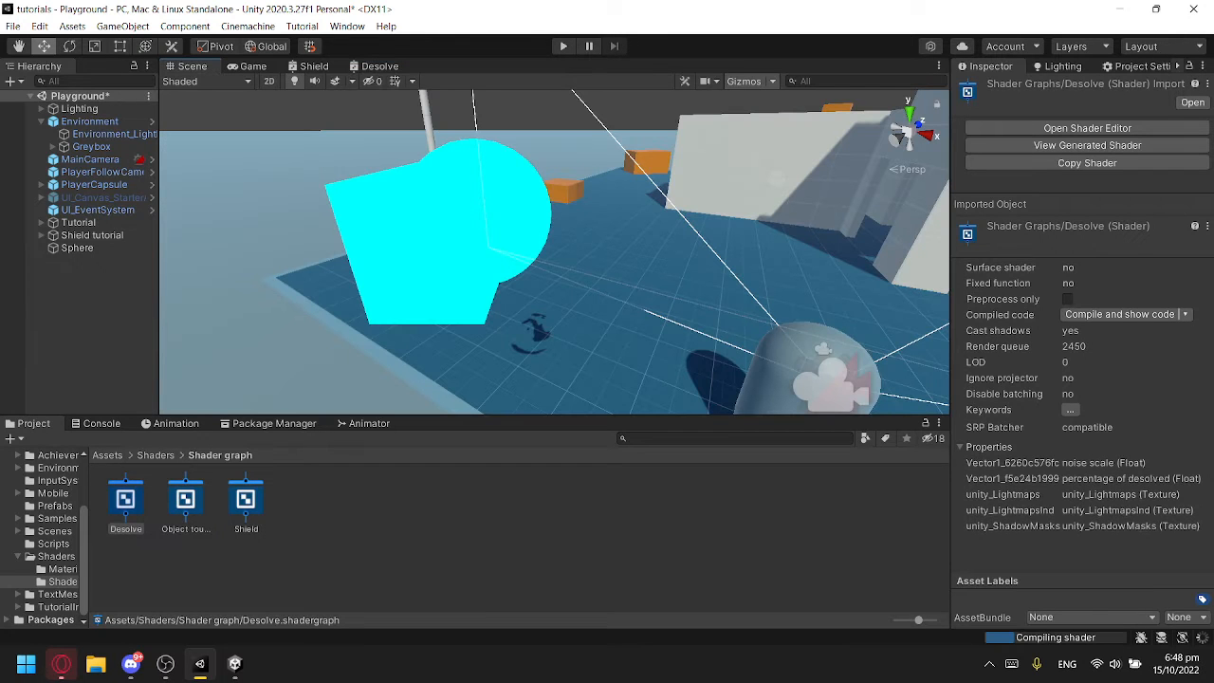
pyautogui.keyDown('alt'); pyautogui.moveTo(474, 265); pyautogui.dragTo(531, 244); pyautogui.keyUp('alt')
pyautogui.keyDown('alt'); pyautogui.moveTo(661, 325); pyautogui.dragTo(661, 405); pyautogui.keyUp('alt')
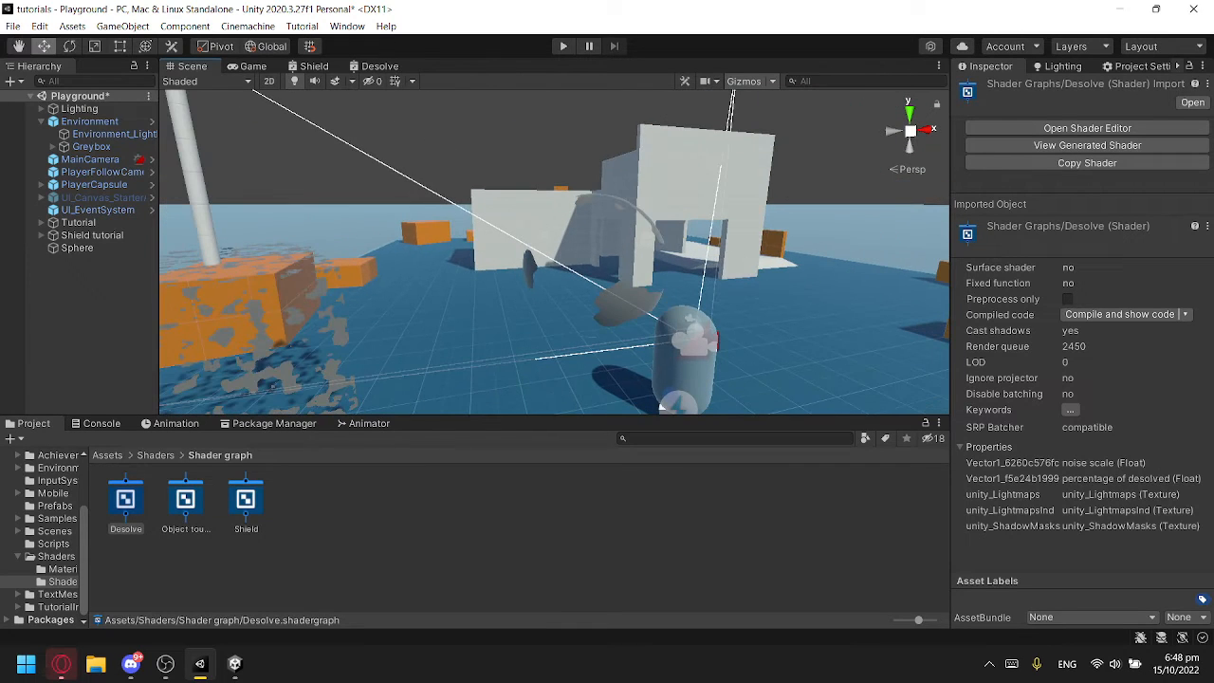
pyautogui.scroll(-1, 554, 253)
pyautogui.click(125, 500)
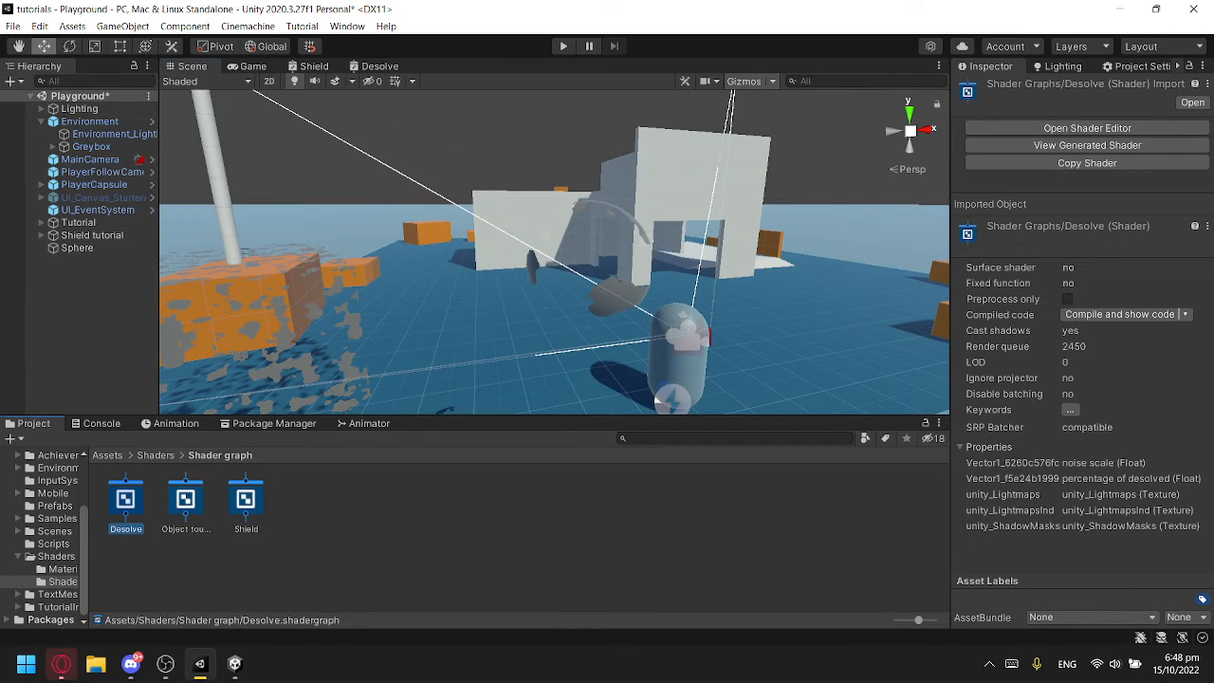
pyautogui.click(616, 296)
pyautogui.scroll(-3, 1081, 379)
pyautogui.click(958, 575)
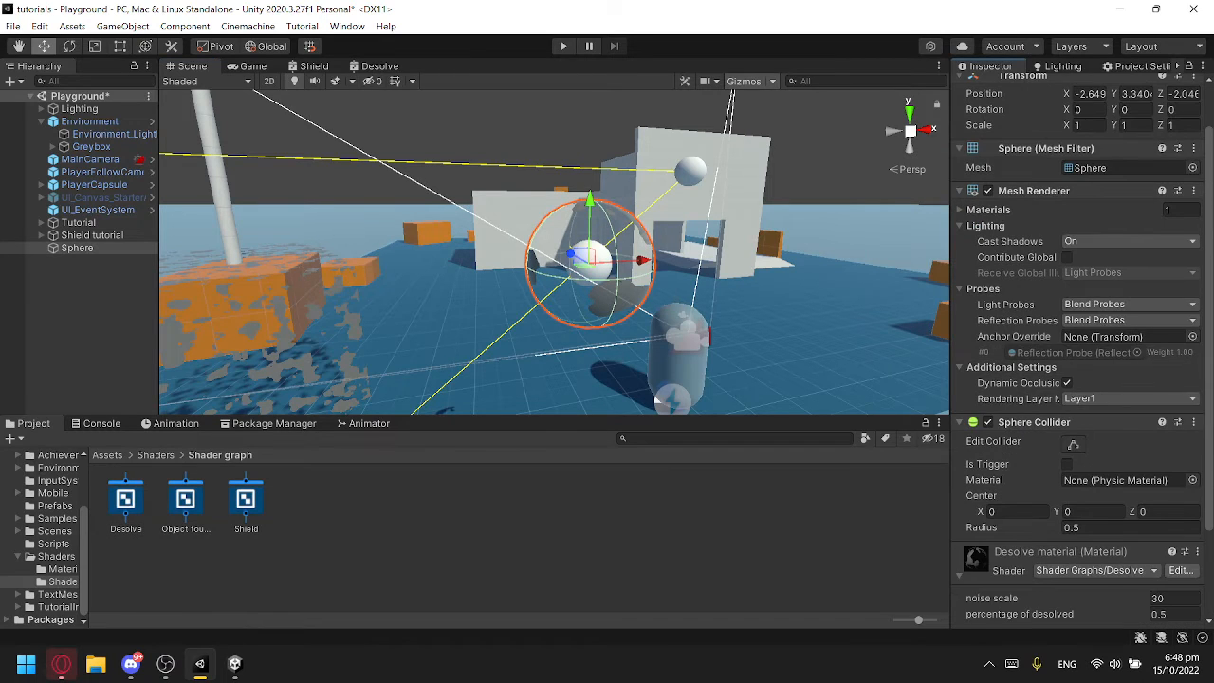
pyautogui.scroll(-3, 1080, 379)
# Step: Vary the sphere material's percentage of desolved down to -0.11 and bring it back to 0.5
pyautogui.moveTo(1061, 500)
pyautogui.mouseDown()
pyautogui.moveTo(1042, 500)
pyautogui.moveTo(1054, 500)
pyautogui.mouseUp()
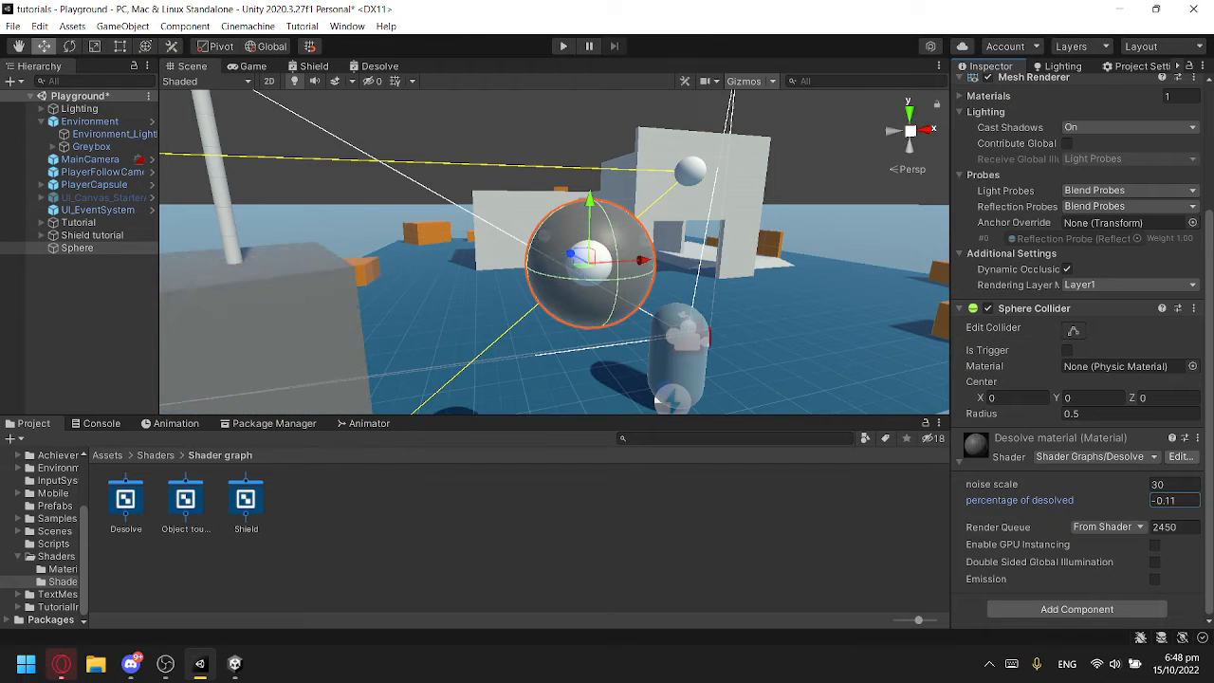
pyautogui.moveTo(588, 256); pyautogui.dragTo(489, 251, button='right')
pyautogui.moveTo(1043, 500); pyautogui.dragTo(1050, 499)
# Step: Examine the objects using the Desolve material in the scene from several distances and angles
pyautogui.moveTo(531, 256); pyautogui.dragTo(567, 214, button='right')
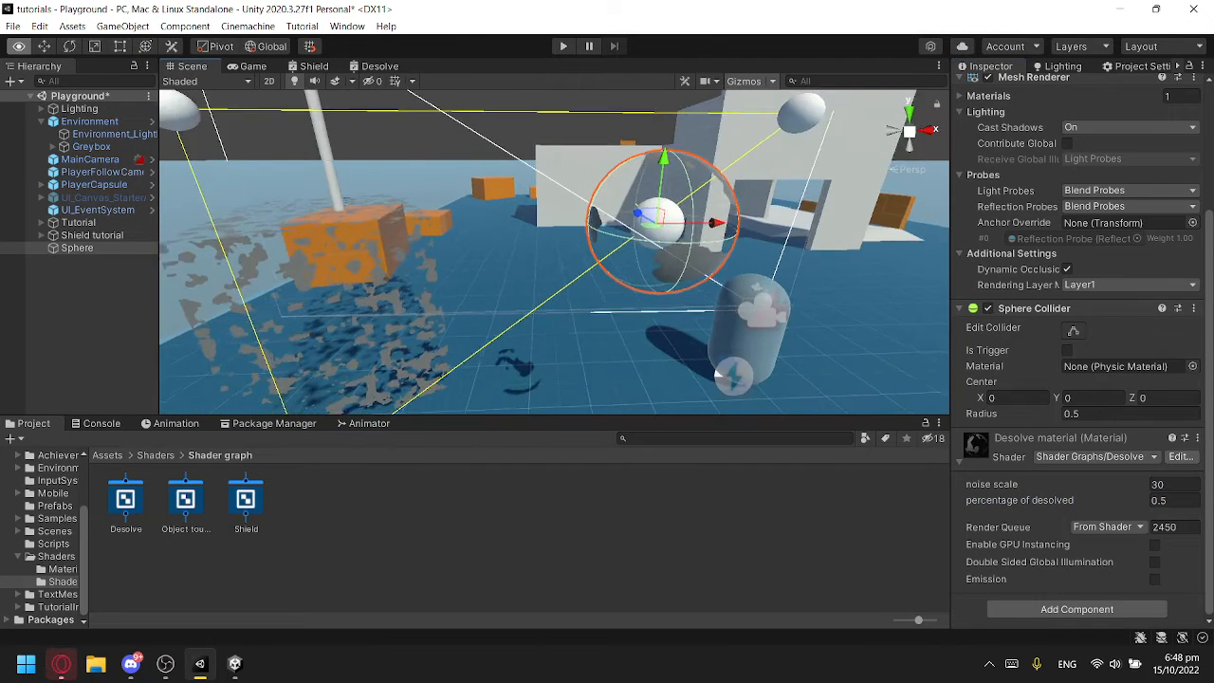
pyautogui.press('w')
pyautogui.press('s')
pyautogui.press('w')
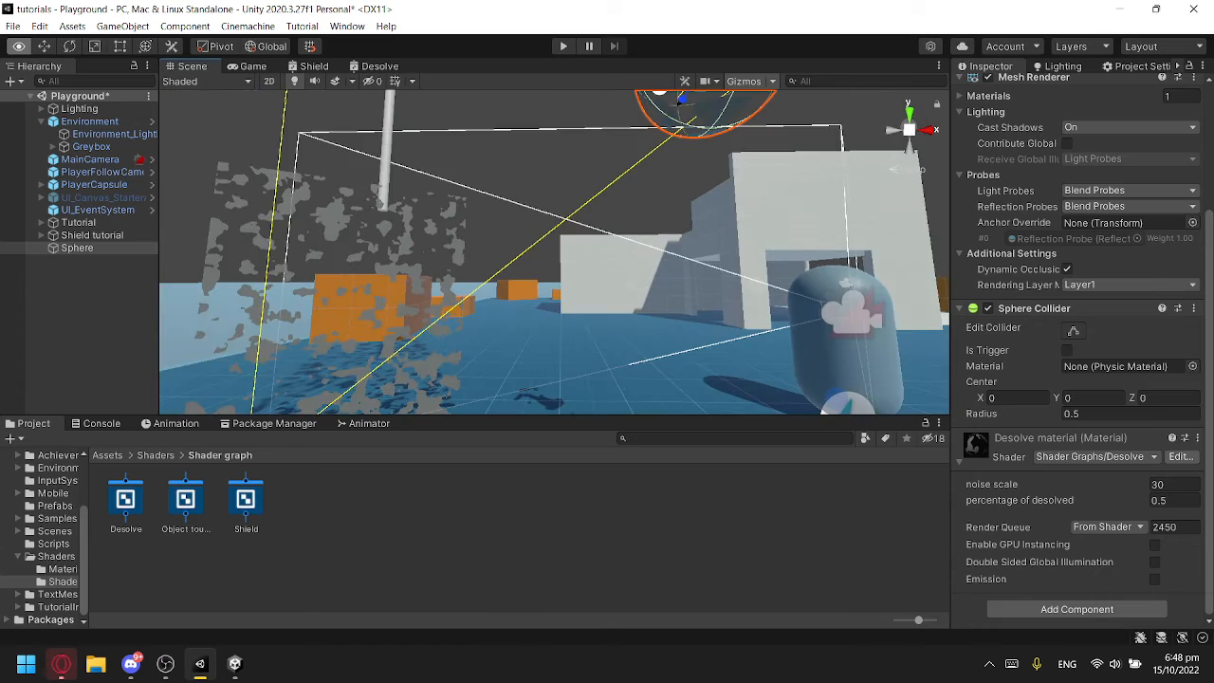
pyautogui.press('s')
pyautogui.press('w')
pyautogui.press('w')
pyautogui.click(567, 213)
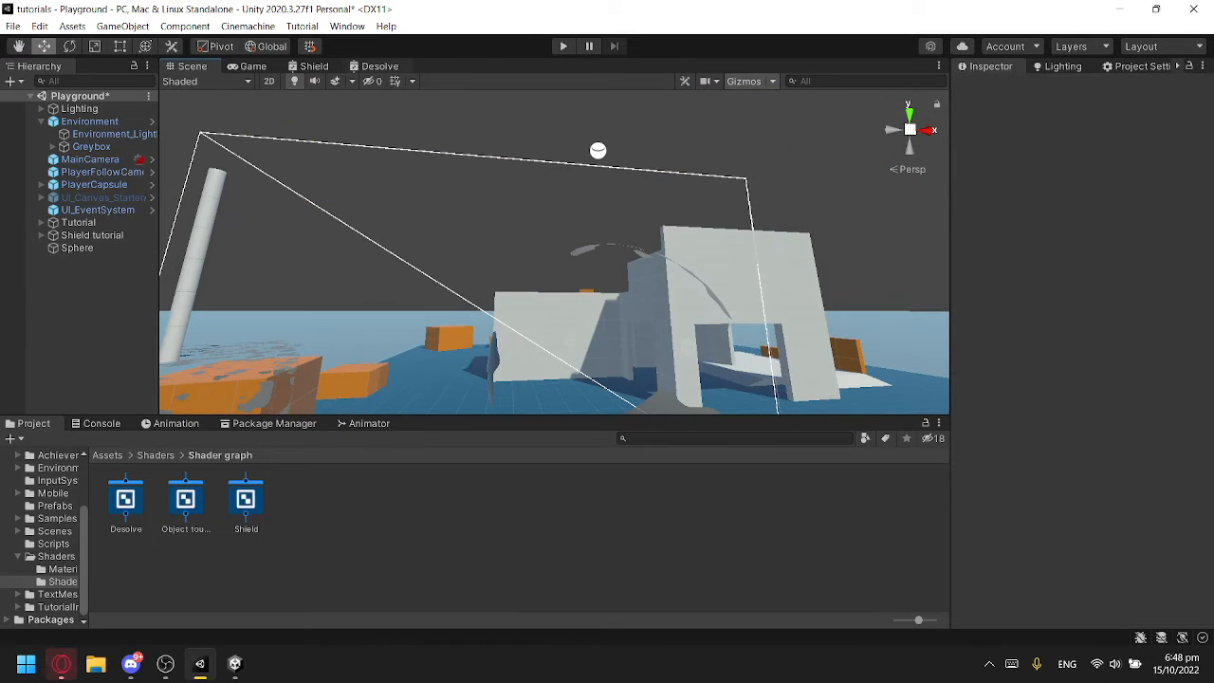
# Step: Return to the Desolve shader graph and add a Time node in the free space below the Simple Noise node
pyautogui.click(379, 66)
pyautogui.scroll(-3, 491, 197)
pyautogui.moveTo(490, 197); pyautogui.dragTo(541, 217, button='middle')
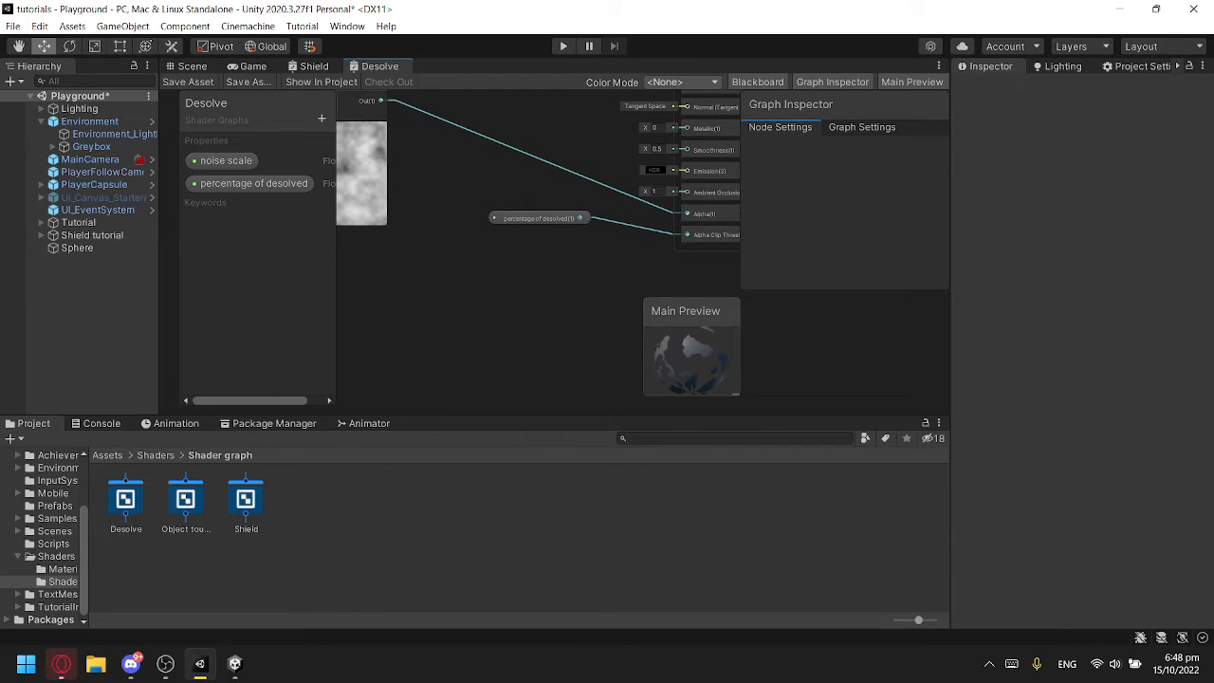
pyautogui.moveTo(512, 275); pyautogui.dragTo(624, 212, button='middle')
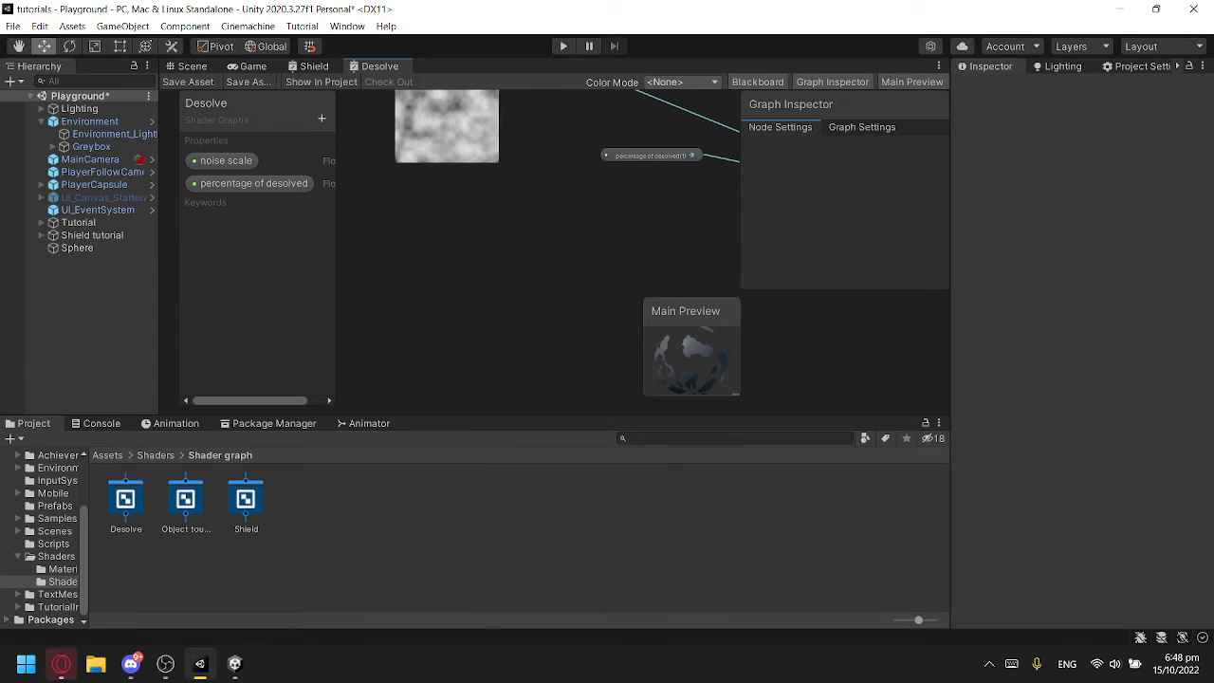
pyautogui.press('space')
pyautogui.write('time')
pyautogui.press('Return')
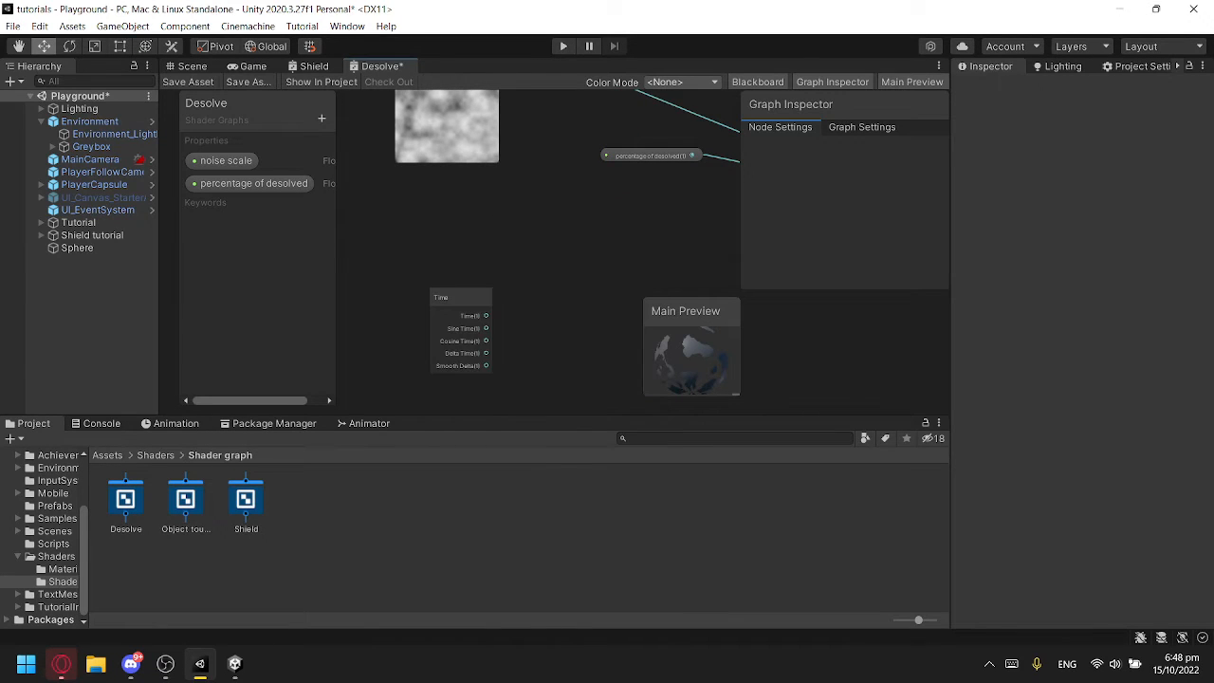
pyautogui.moveTo(457, 298); pyautogui.dragTo(434, 255)
# Step: Add a Remap node beside the Time node
pyautogui.click(531, 264)
pyautogui.press('space')
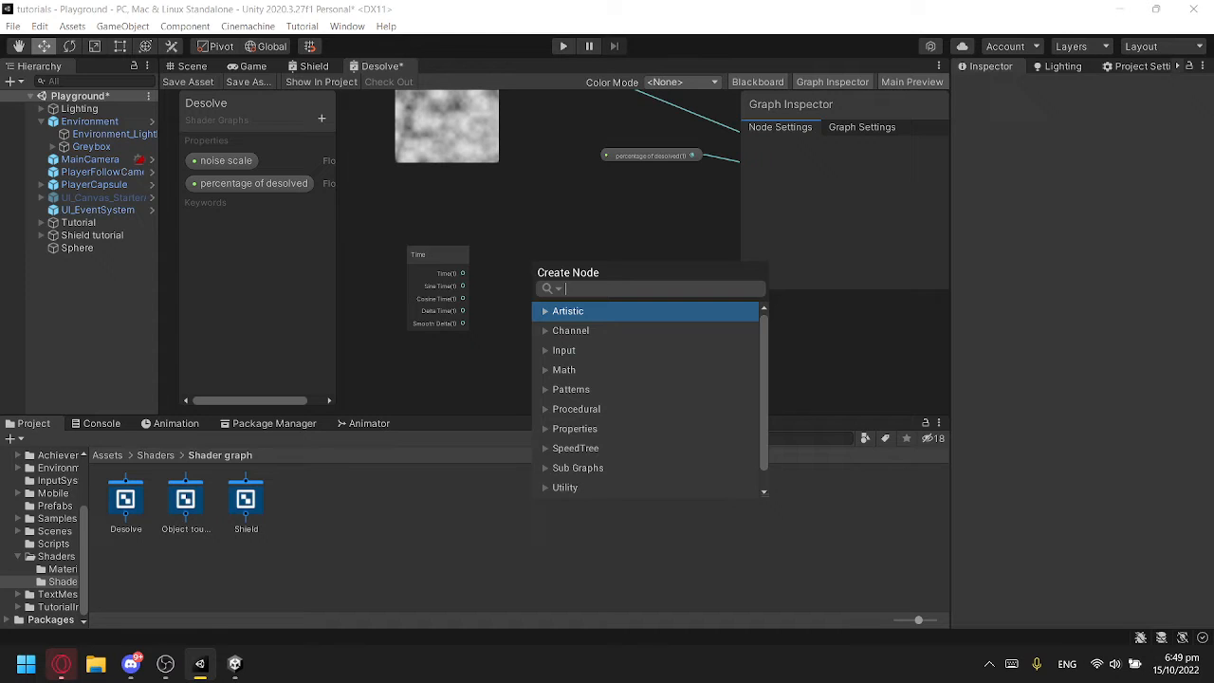
pyautogui.write('remap')
pyautogui.press('Return')
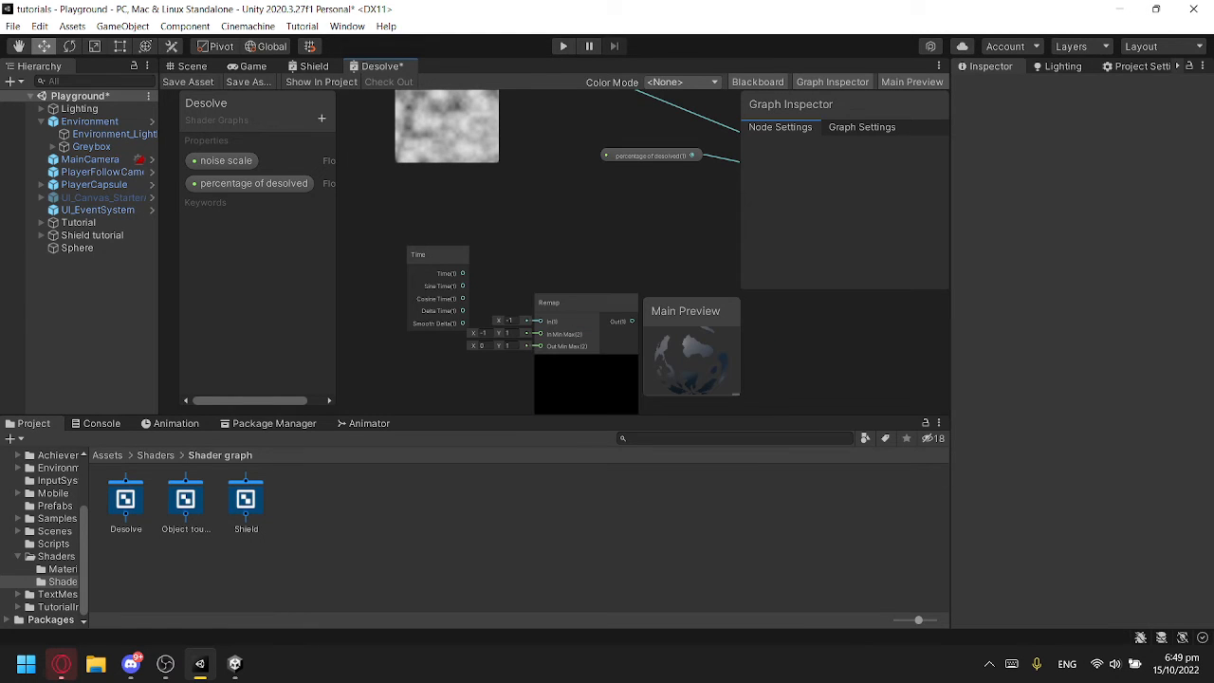
# Step: Connect the Time node's Sine Time to the Remap input, and the Remap output to the Fragment block's Alpha Clip Threshold
pyautogui.moveTo(463, 285); pyautogui.dragTo(546, 281)
pyautogui.moveTo(546, 281); pyautogui.dragTo(471, 232, button='middle')
pyautogui.scroll(-1, 471, 232)
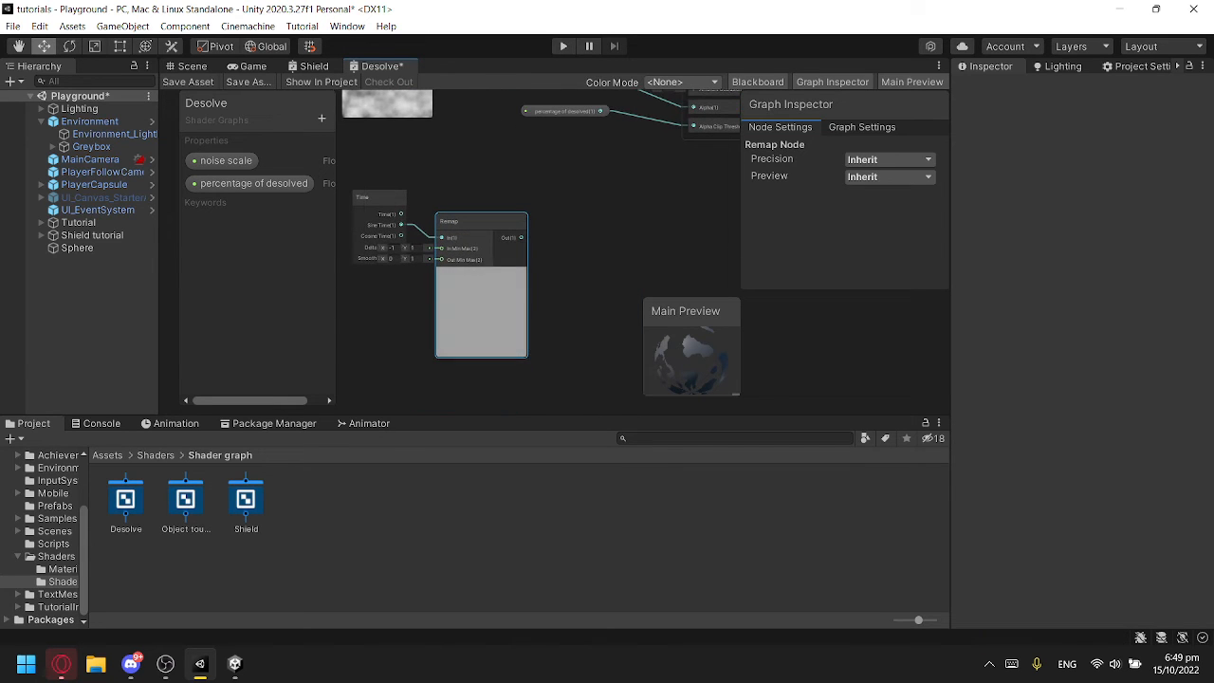
pyautogui.moveTo(519, 249); pyautogui.dragTo(694, 185)
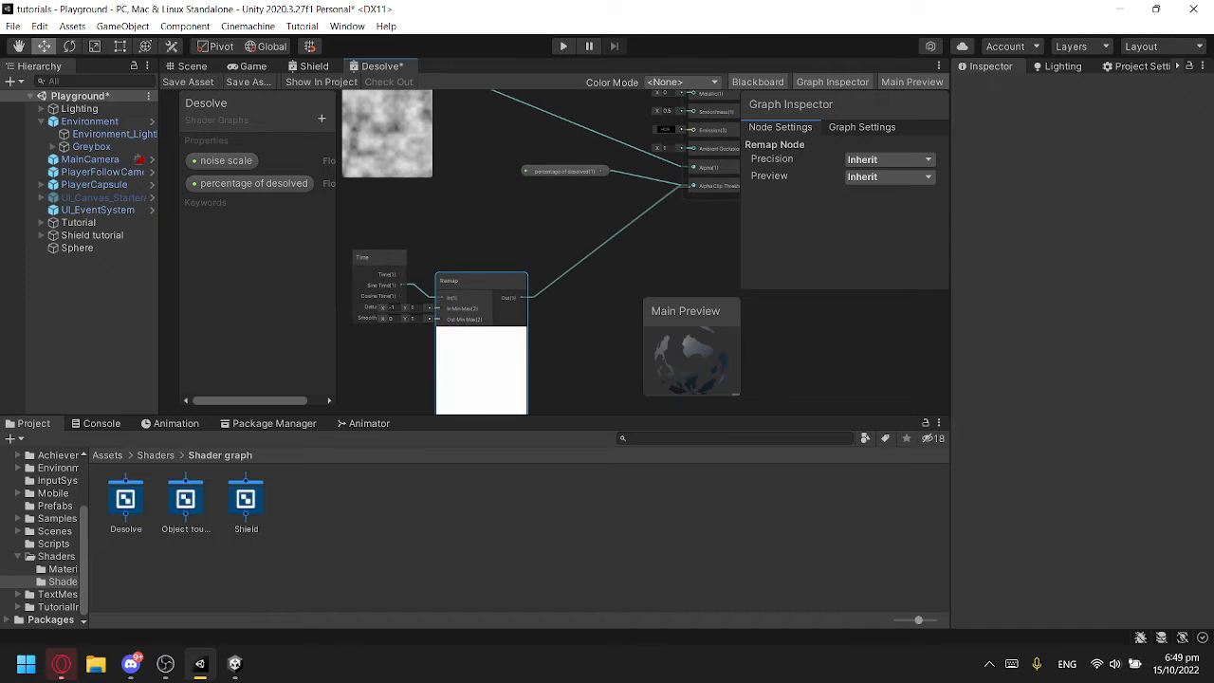
# Step: Move the percentage of desolved node aside, away from the Fragment block, and save the shader asset
pyautogui.moveTo(564, 171); pyautogui.dragTo(493, 189)
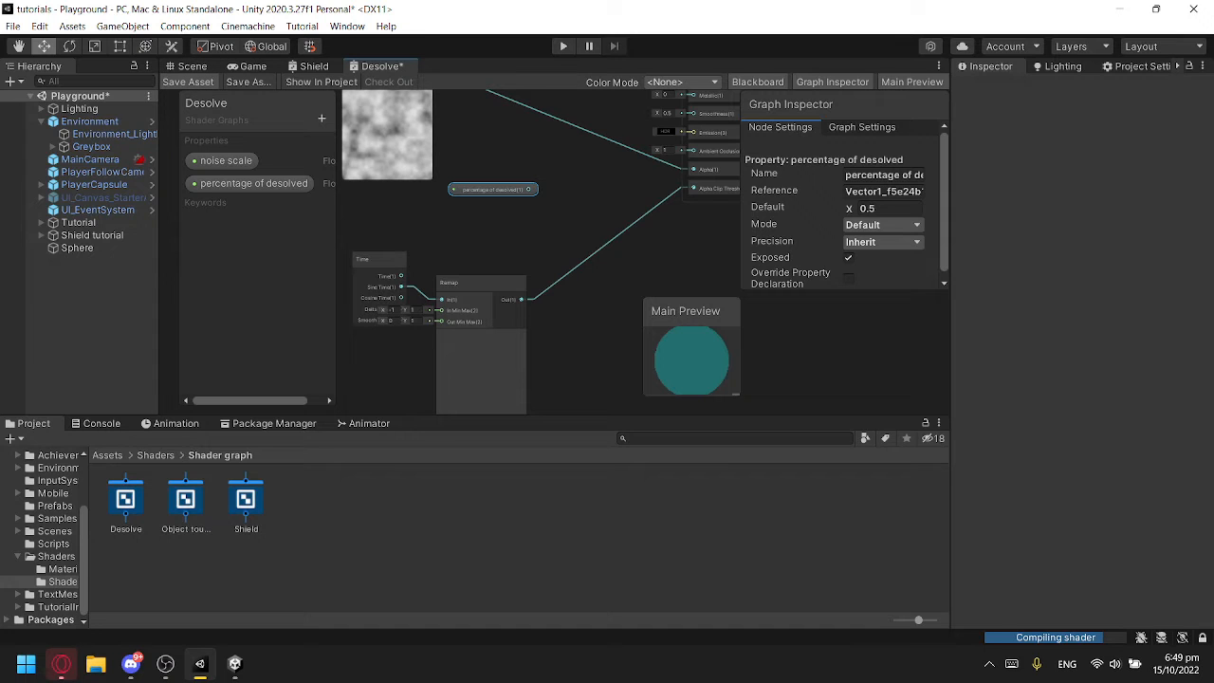
pyautogui.click(188, 81)
# Step: Check the time-driven dissolve on the scene objects, returning to the Desolve shader graph
pyautogui.click(191, 66)
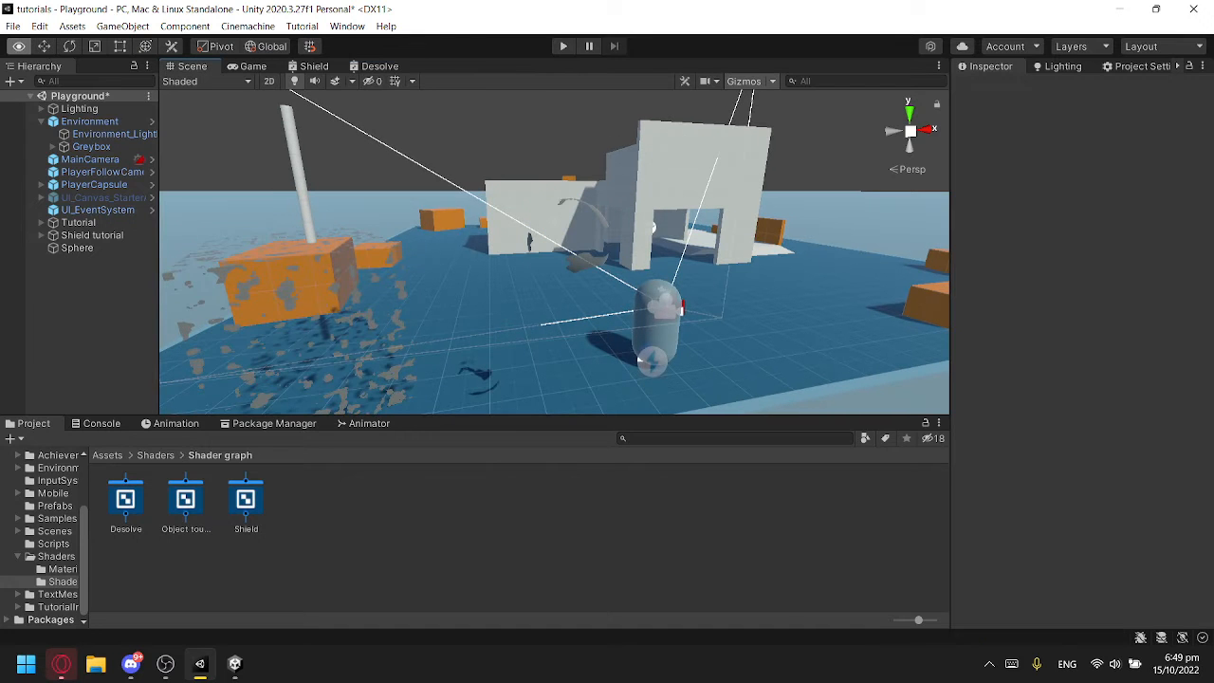
pyautogui.moveTo(568, 256); pyautogui.dragTo(529, 258, button='right')
pyautogui.click(379, 67)
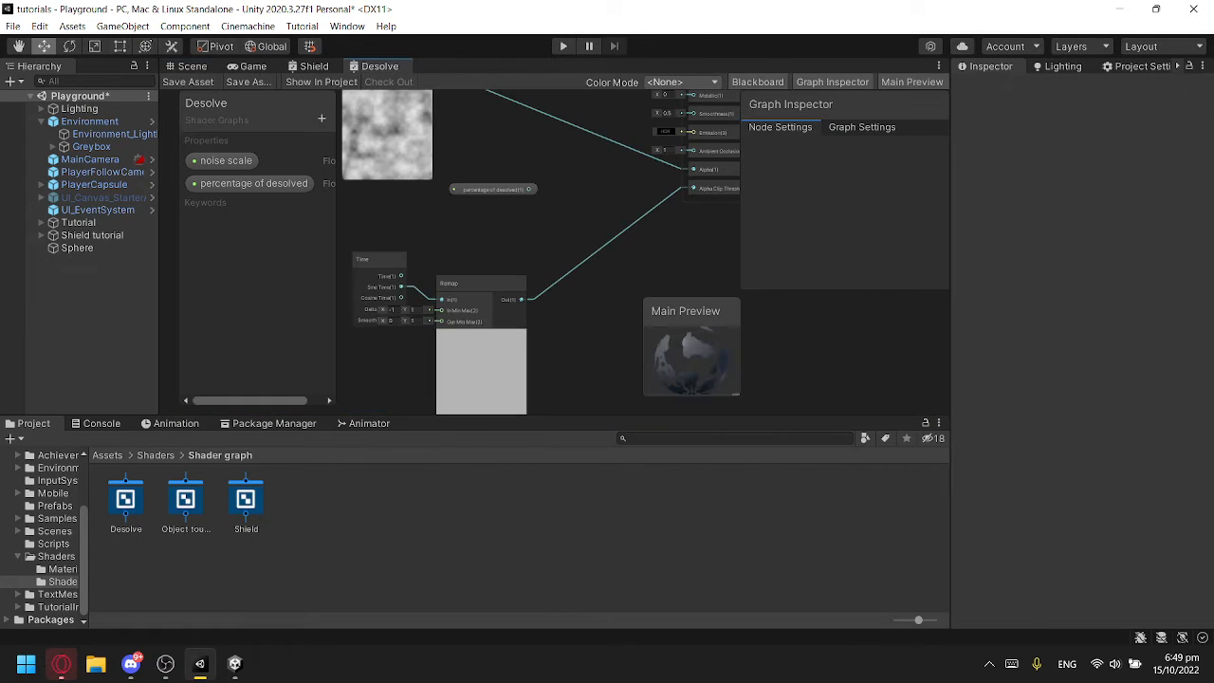
# Step: Group the Time and Remap nodes together under the title "time"
pyautogui.scroll(-3, 633, 232)
pyautogui.scroll(5, 632, 232)
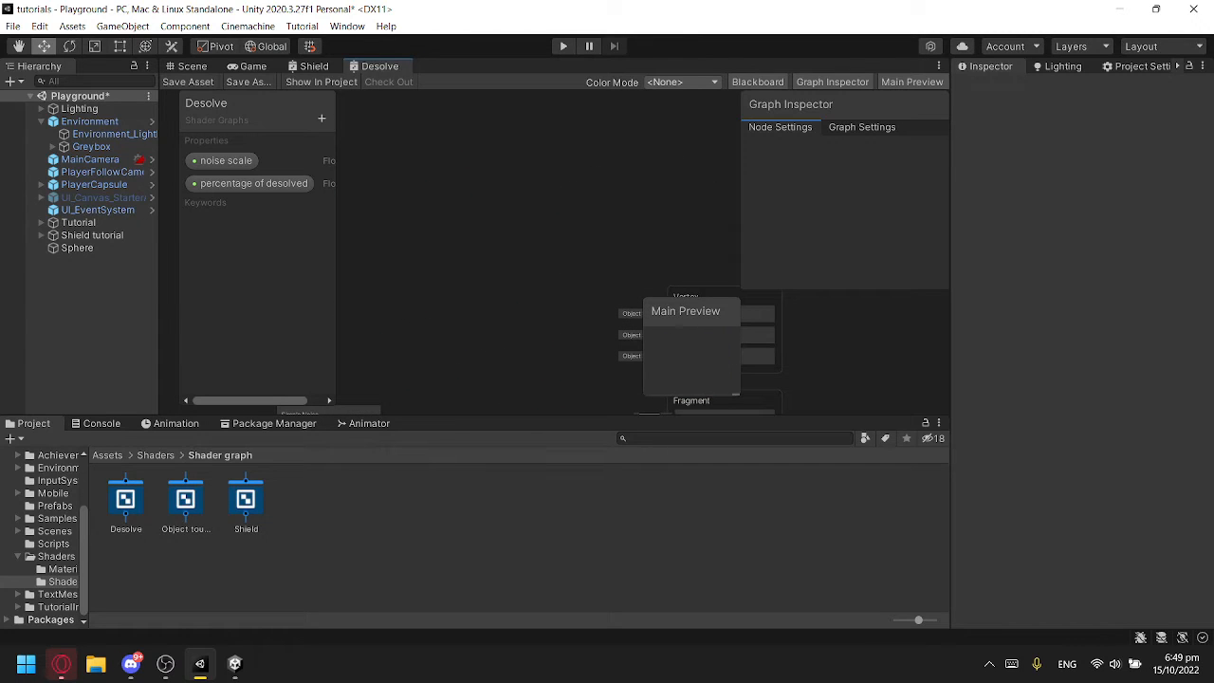
pyautogui.scroll(-1, 607, 379)
pyautogui.moveTo(588, 380); pyautogui.dragTo(649, 123, button='middle')
pyautogui.moveTo(382, 319); pyautogui.dragTo(629, 412)
pyautogui.moveTo(616, 389); pyautogui.dragTo(619, 253, button='middle')
pyautogui.rightClick(515, 216)
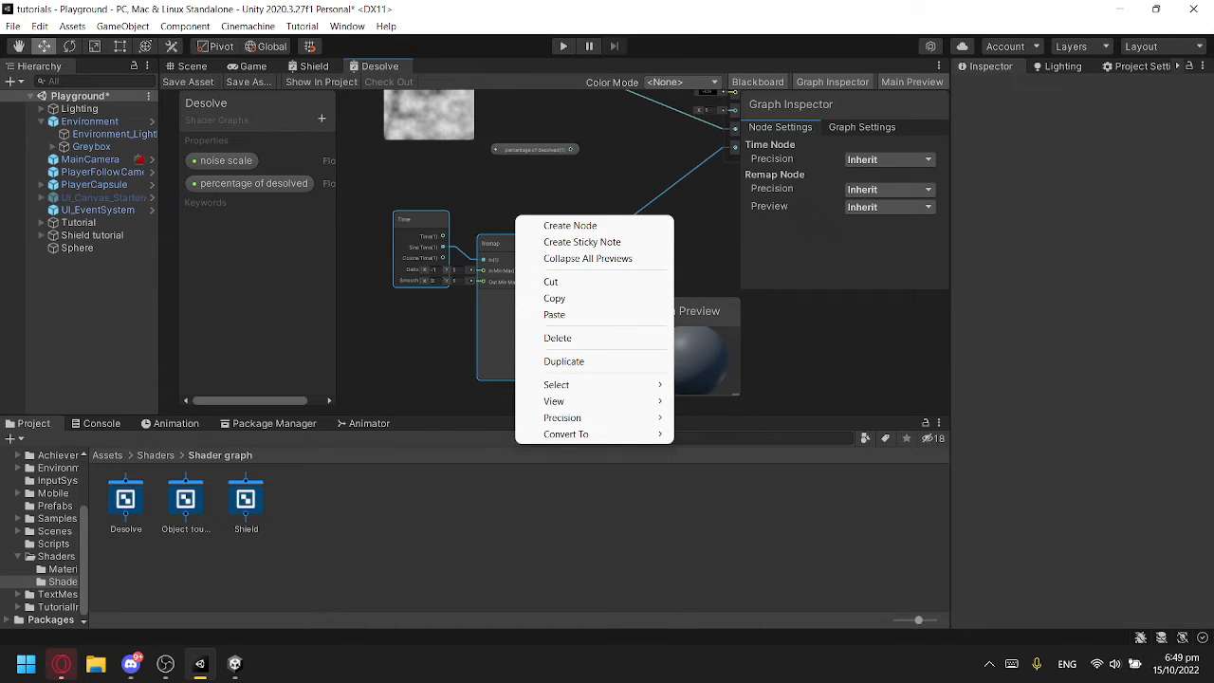
pyautogui.rightClick(423, 227)
pyautogui.click(485, 420)
pyautogui.write('Time')
pyautogui.press('Return')
# Step: Switch to the other Unity project and examine how its finished Desolve graph uses the Step node
pyautogui.scroll(-3, 624, 151)
pyautogui.moveTo(624, 152); pyautogui.dragTo(578, 440, button='middle')
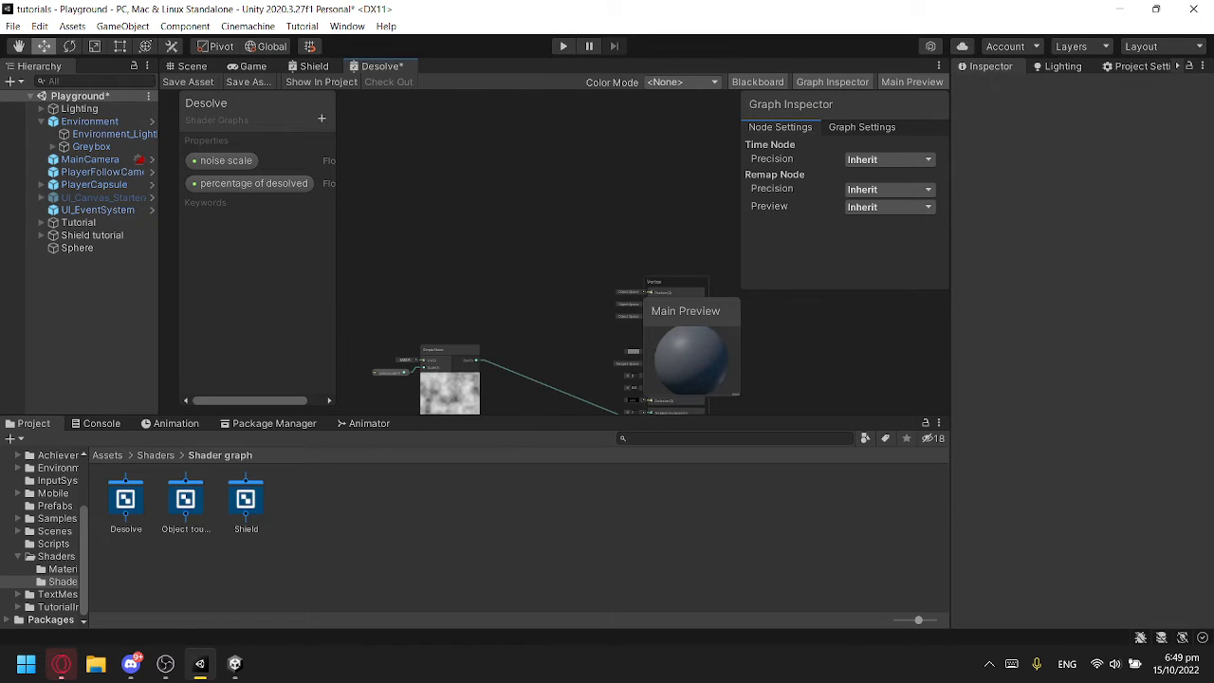
pyautogui.press('space')
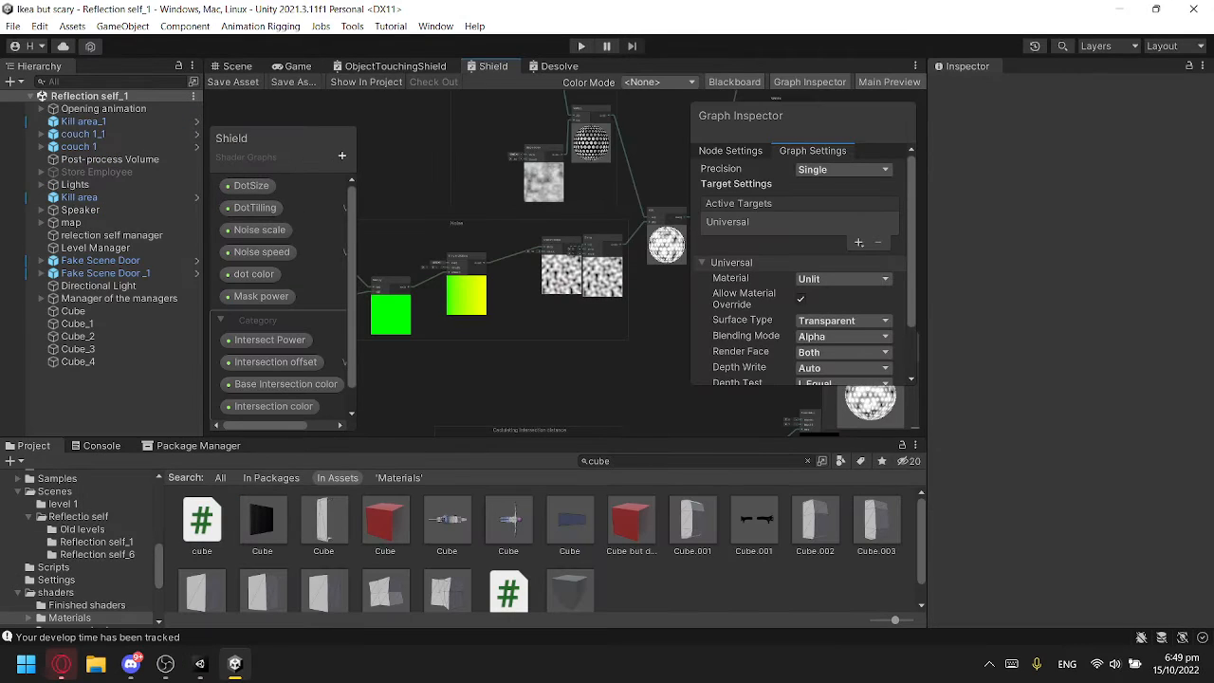
pyautogui.moveTo(531, 208); pyautogui.dragTo(509, 340, button='middle')
pyautogui.click(558, 66)
pyautogui.scroll(6, 526, 228)
pyautogui.moveTo(510, 149); pyautogui.dragTo(458, 237, button='middle')
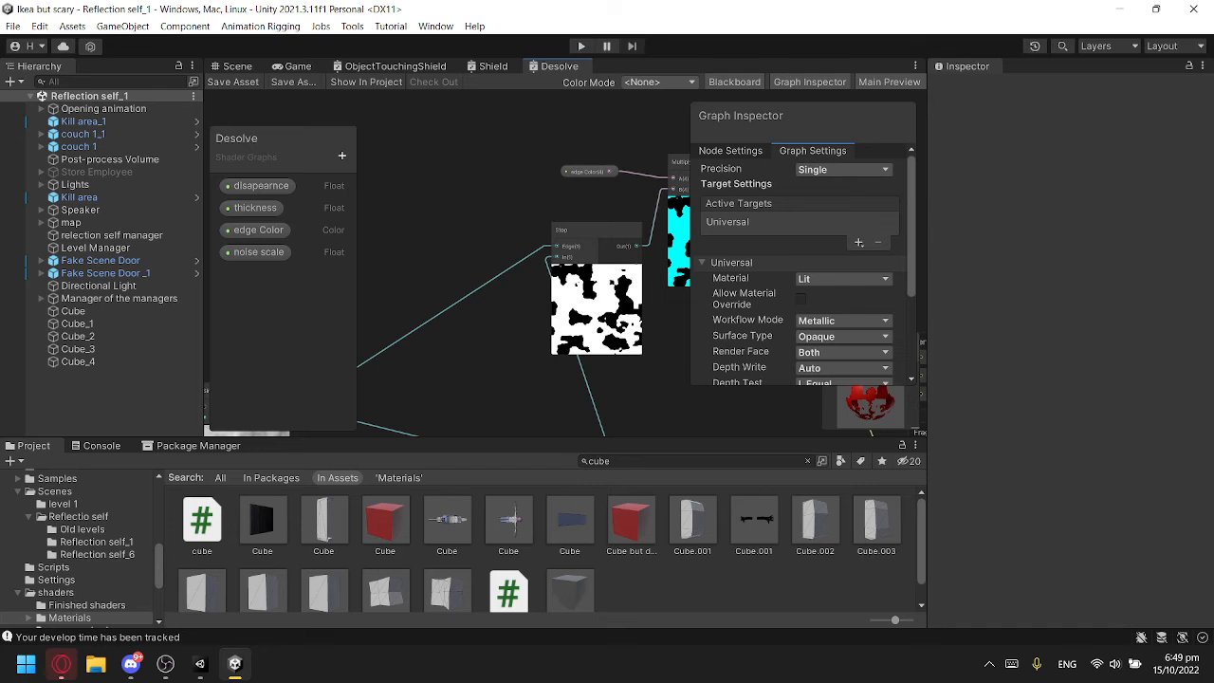
pyautogui.click(165, 664)
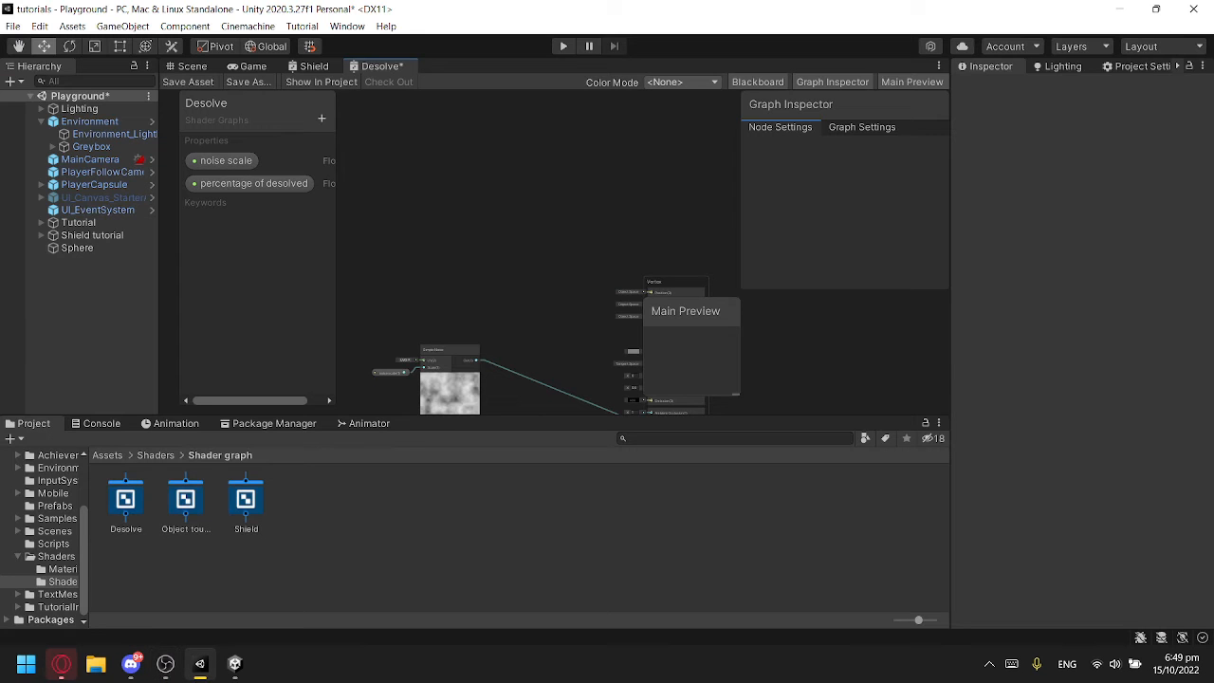
# Step: Add a Step node in the free space above the Simple Noise node of the tutorial's Desolve graph
pyautogui.press('space')
pyautogui.write('step')
pyautogui.press('Return')
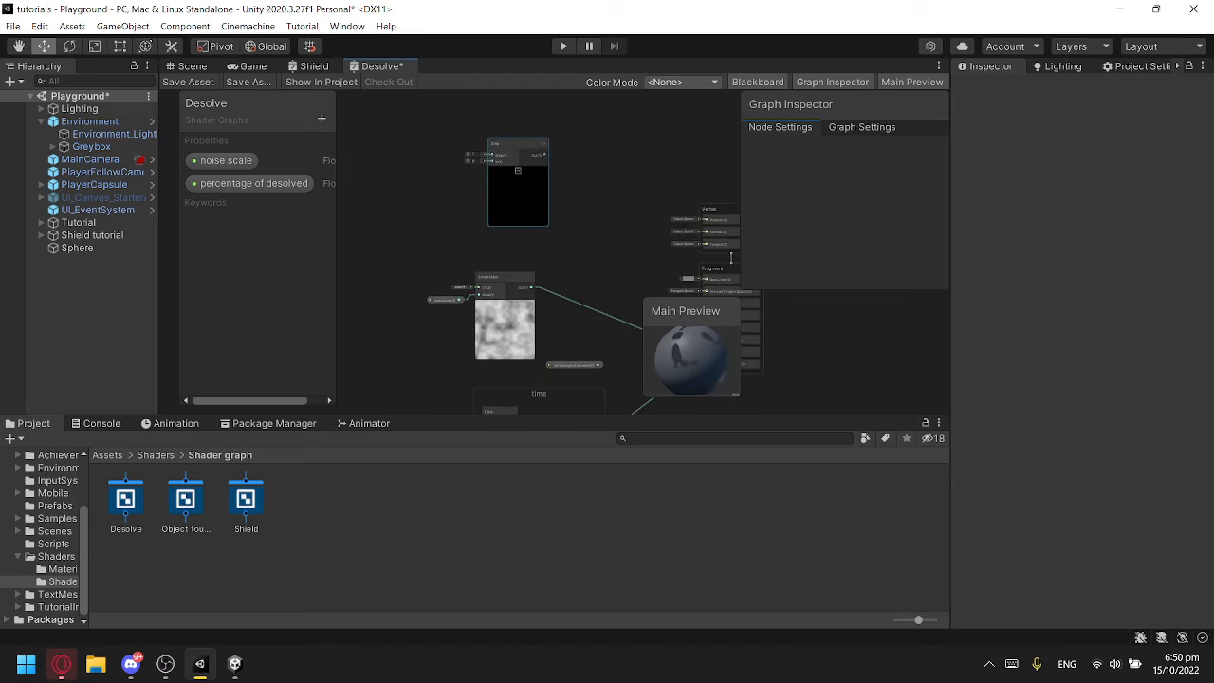
pyautogui.moveTo(731, 257); pyautogui.dragTo(683, 313, button='middle')
pyautogui.moveTo(470, 215); pyautogui.dragTo(527, 237)
pyautogui.scroll(3, 479, 408)
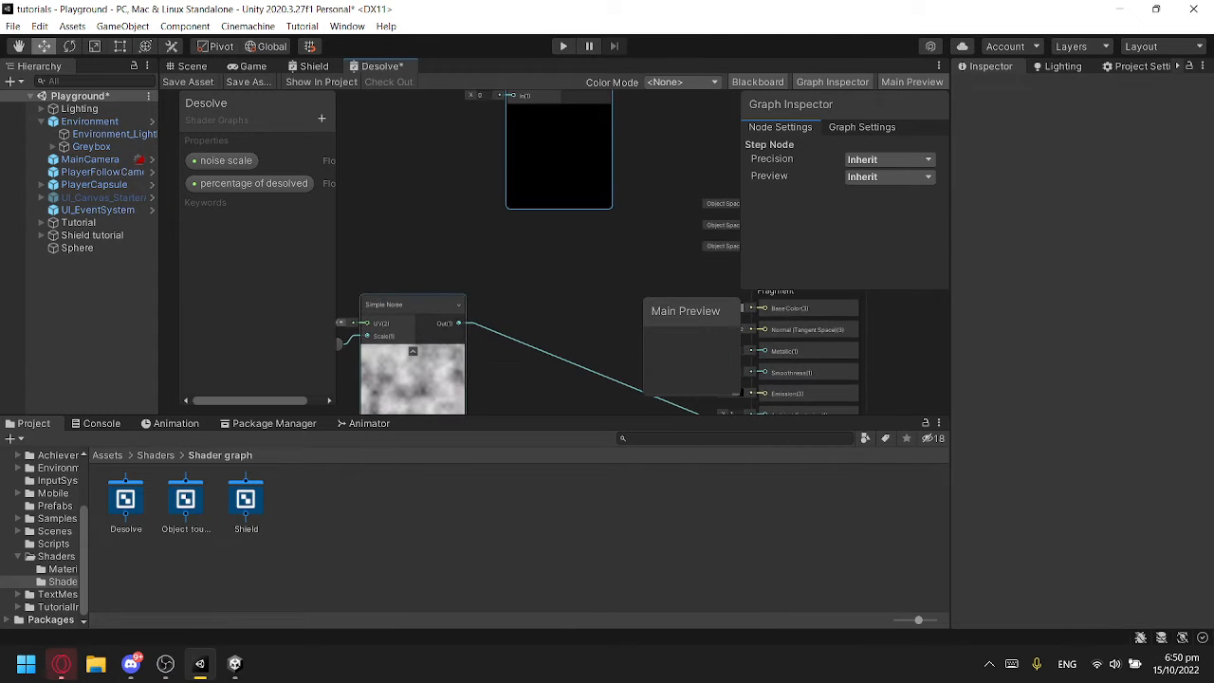
# Step: Connect the Simple Noise output to the Step node's In input
pyautogui.click(234, 583)
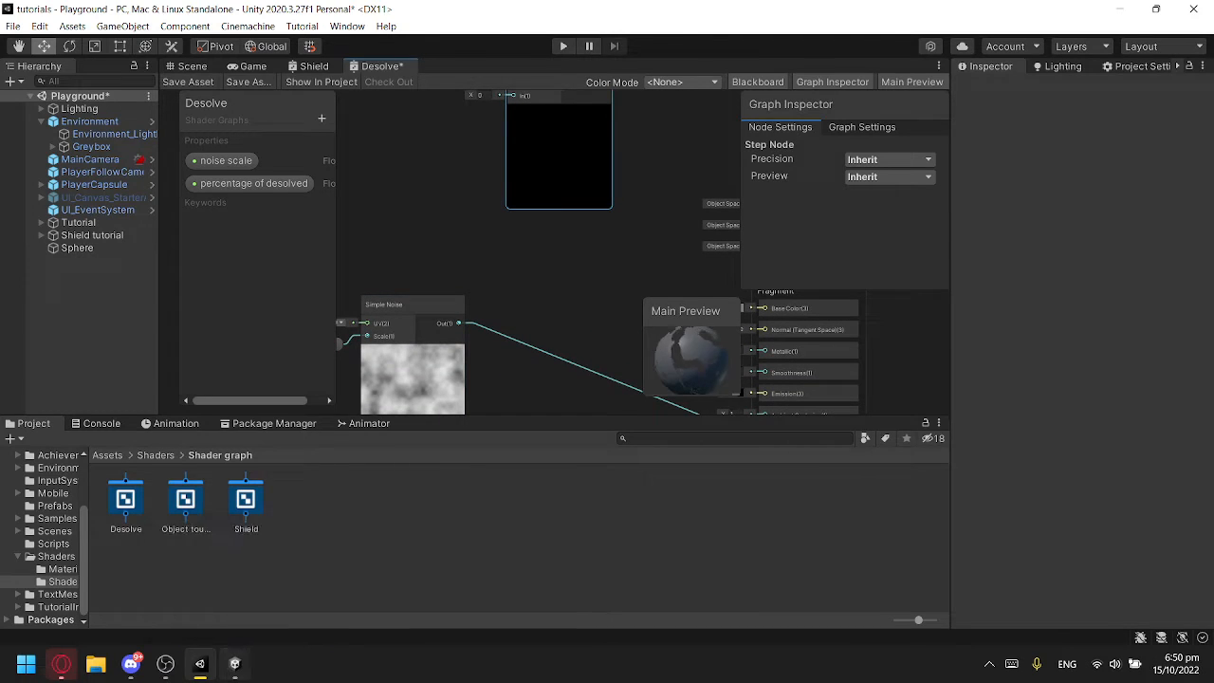
pyautogui.hotkey('alt', 'Tab')
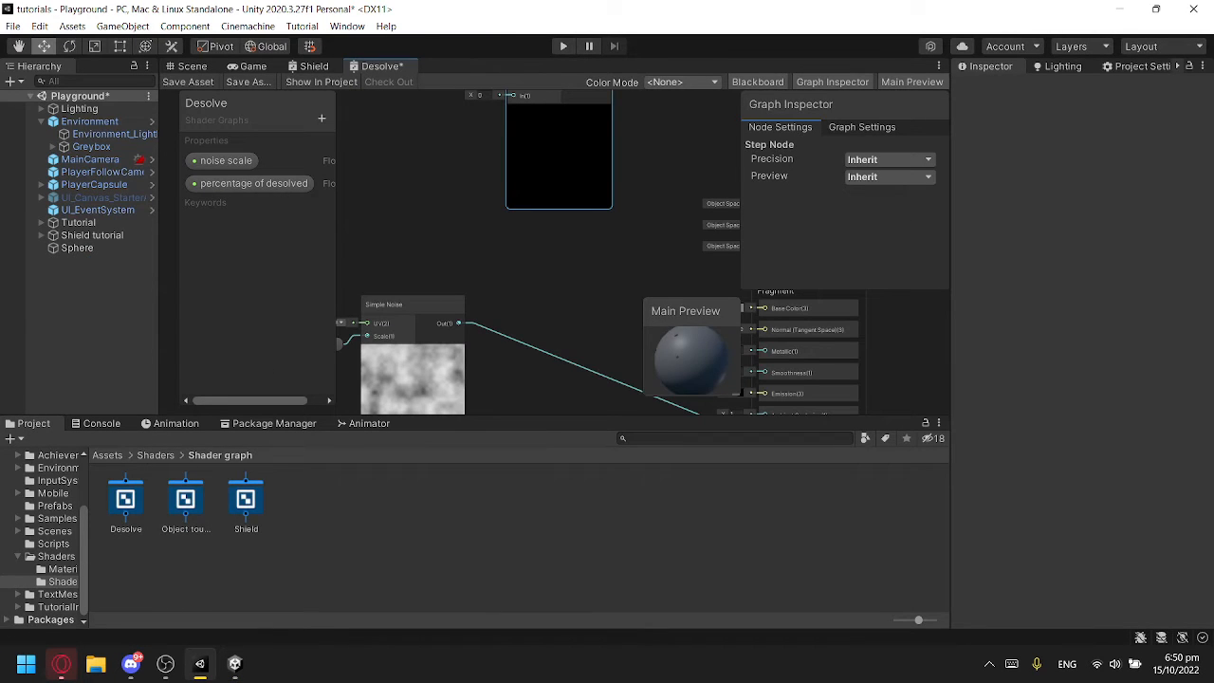
pyautogui.moveTo(807, 272); pyautogui.dragTo(808, 377, button='middle')
pyautogui.moveTo(531, 380); pyautogui.dragTo(531, 207, button='middle')
pyautogui.moveTo(466, 263); pyautogui.dragTo(622, 184)
# Step: Examine the Step, Multiply and edge Color connections in the other project's Desolve graph
pyautogui.moveTo(808, 379); pyautogui.dragTo(732, 385, button='middle')
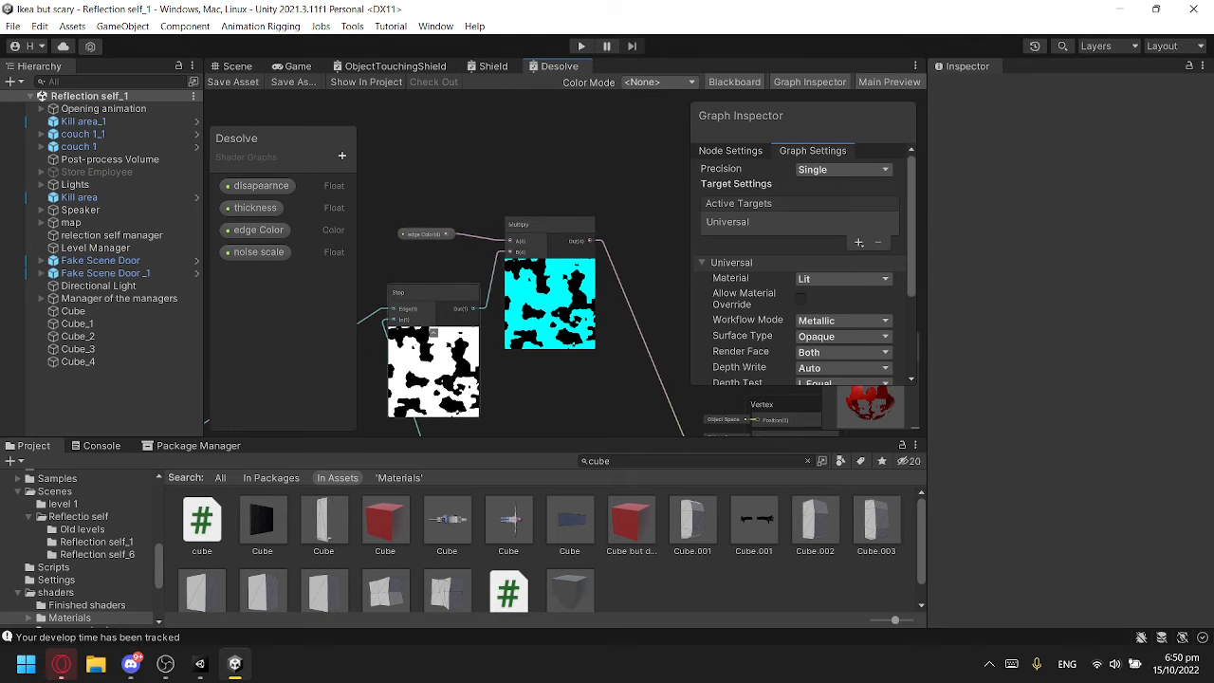
pyautogui.moveTo(531, 380); pyautogui.dragTo(702, 254, button='middle')
pyautogui.moveTo(436, 351); pyautogui.dragTo(426, 384, button='middle')
pyautogui.scroll(-1, 456, 370)
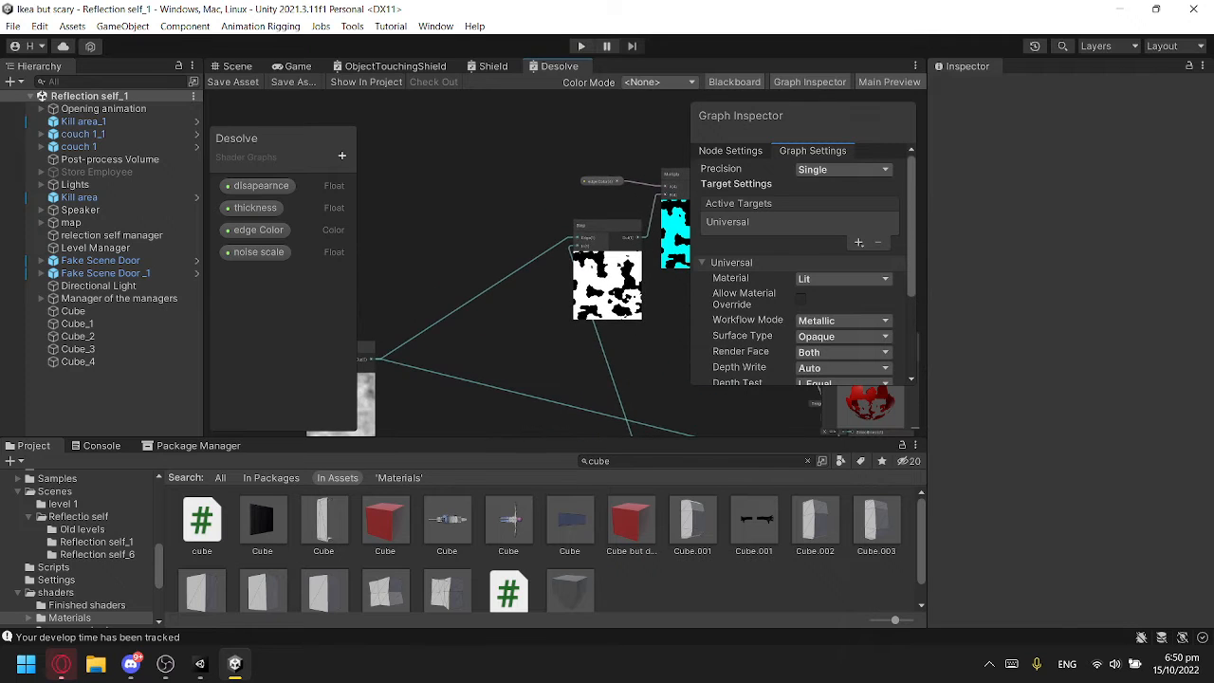
pyautogui.moveTo(606, 285); pyautogui.dragTo(531, 299, button='middle')
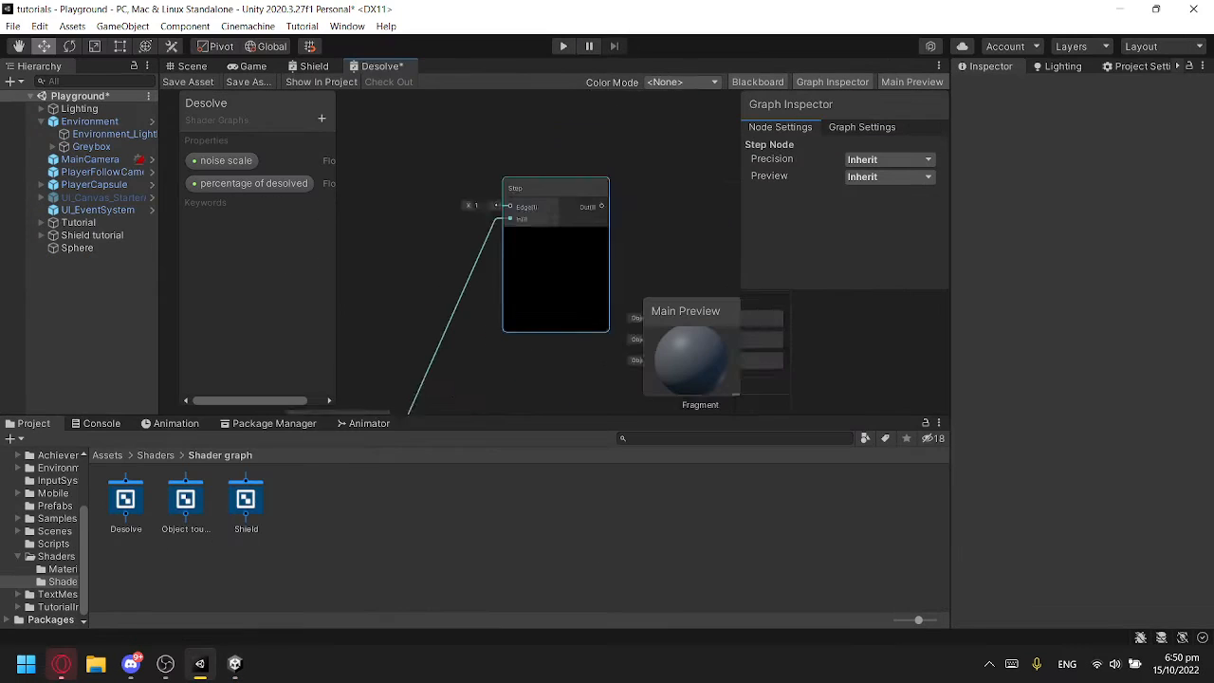
# Step: Connect the Simple Noise output to the Step node's Edge input and delete its link to the In input
pyautogui.moveTo(548, 198); pyautogui.dragTo(596, 171)
pyautogui.click(571, 206)
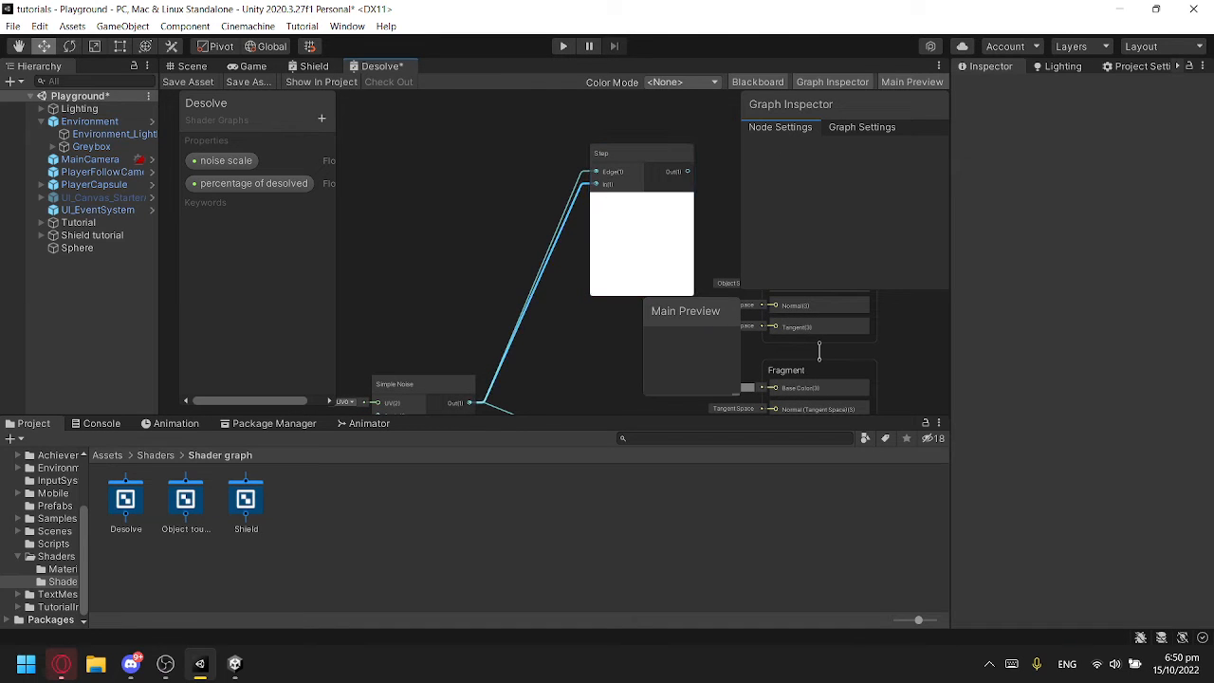
pyautogui.press('Delete')
pyautogui.moveTo(819, 351); pyautogui.dragTo(662, 403, button='middle')
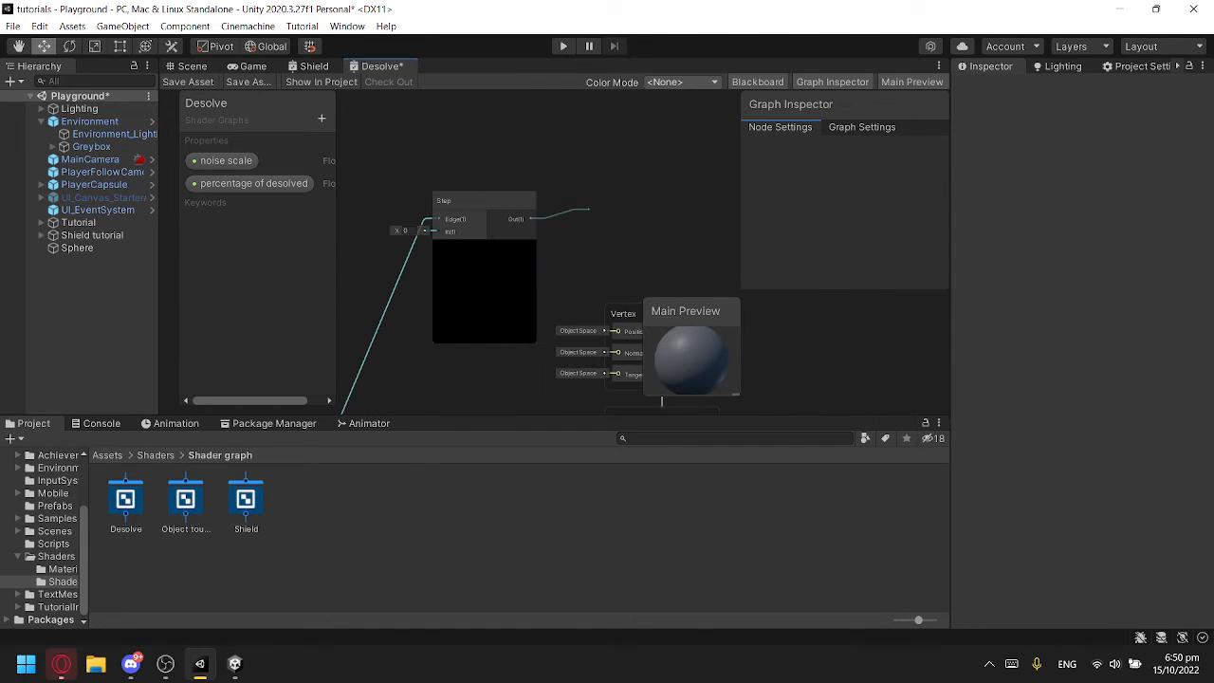
# Step: Add a Multiply node from the Step node's output, connected to the Multiply node's A input
pyautogui.moveTo(589, 209); pyautogui.dragTo(603, 208)
pyautogui.write('mul')
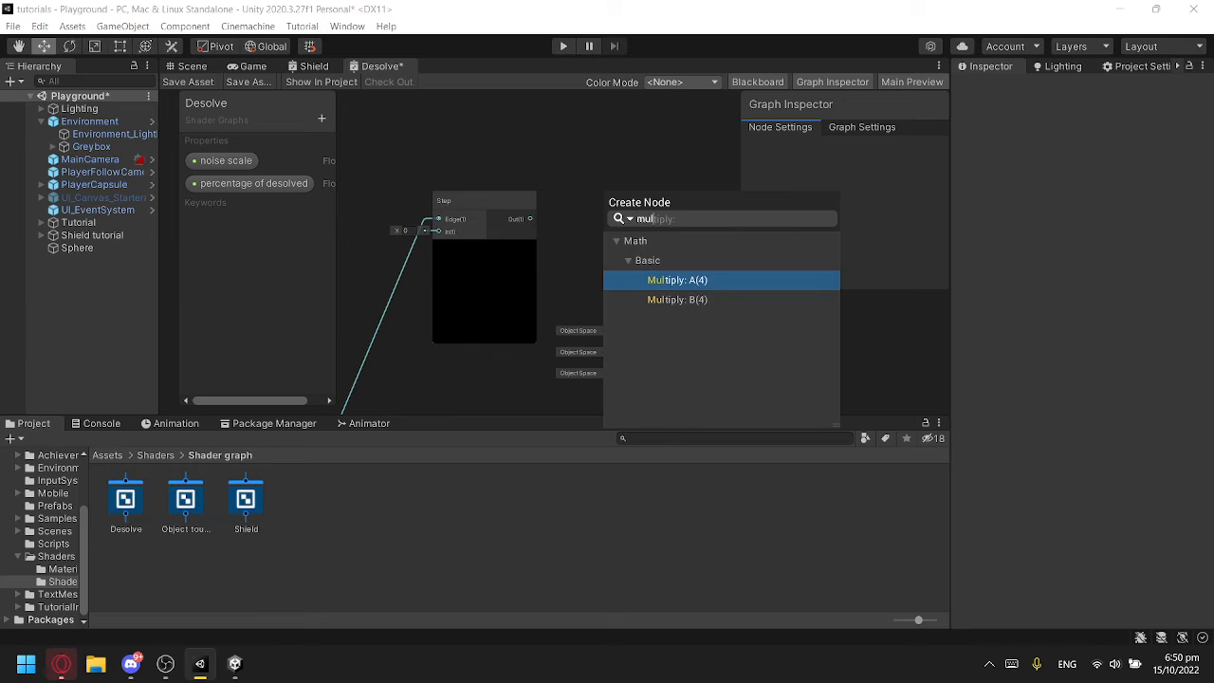
pyautogui.press('Return')
# Step: Add a Color property, place it in the graph above the Step node and connect it to the Multiply node's B input
pyautogui.click(321, 118)
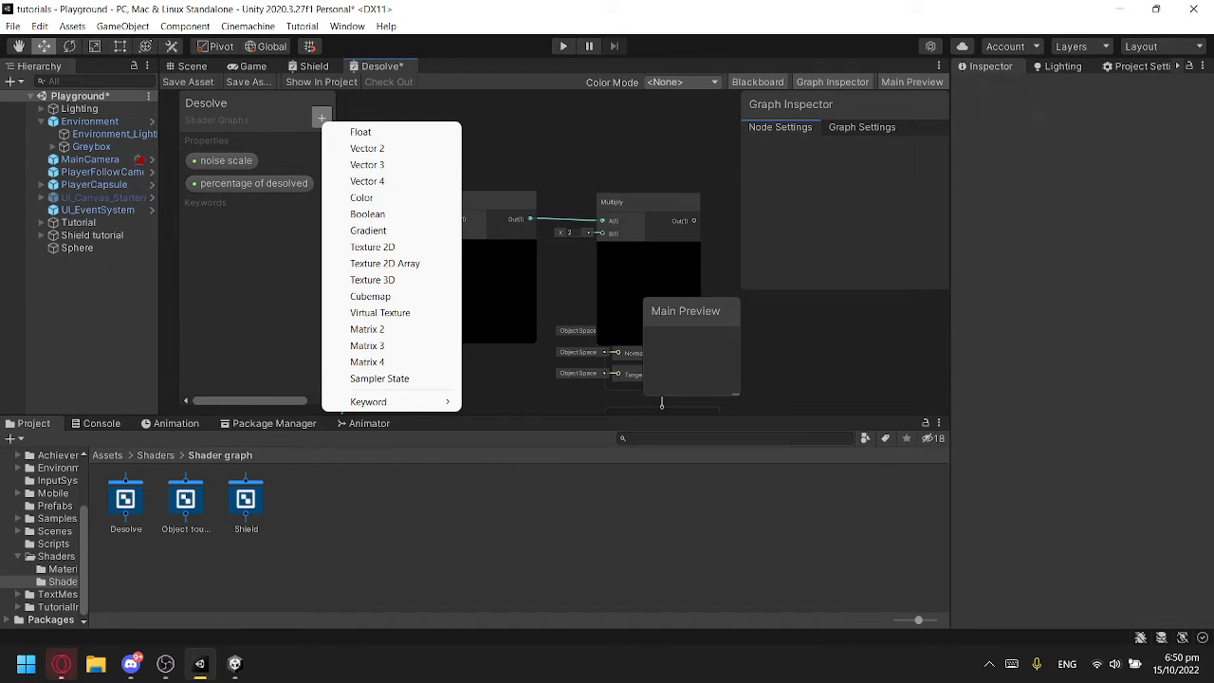
pyautogui.click(362, 198)
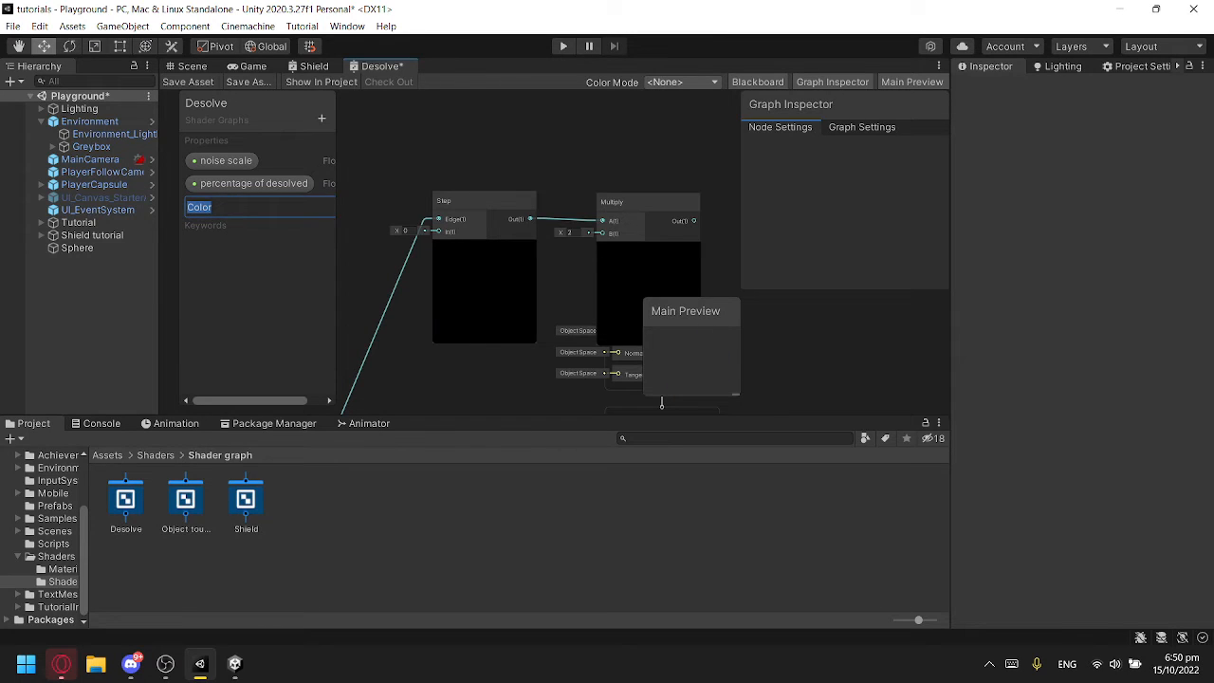
pyautogui.press('Return')
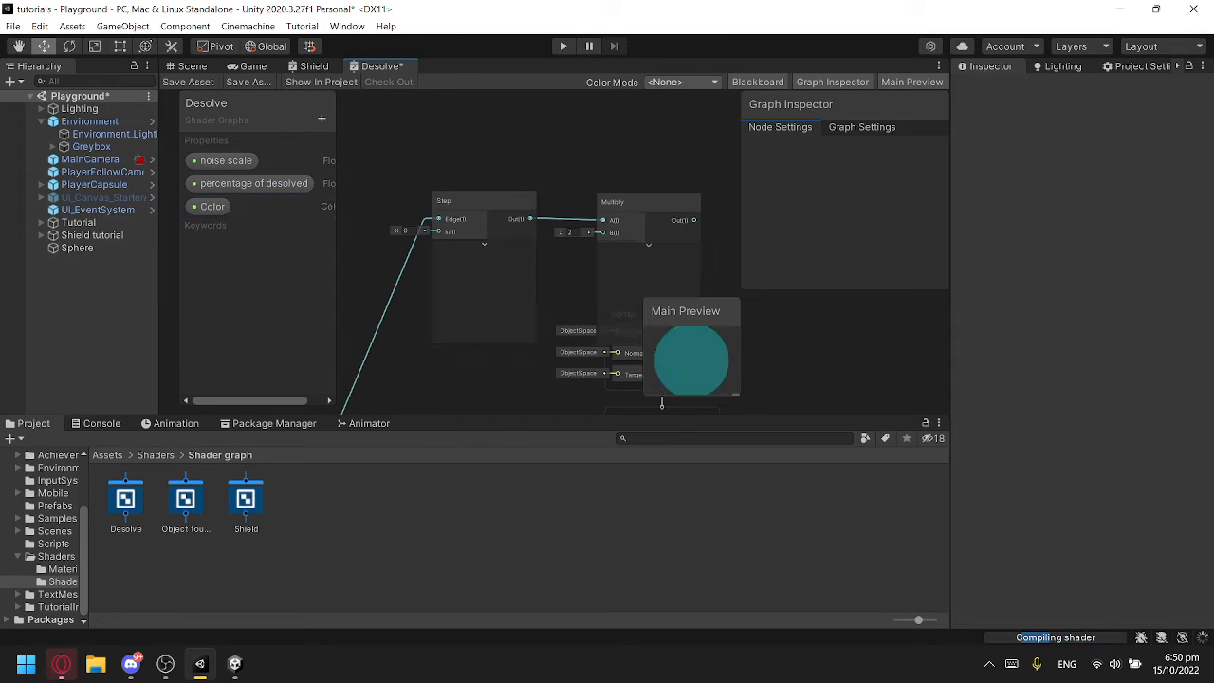
pyautogui.moveTo(212, 206); pyautogui.dragTo(515, 152)
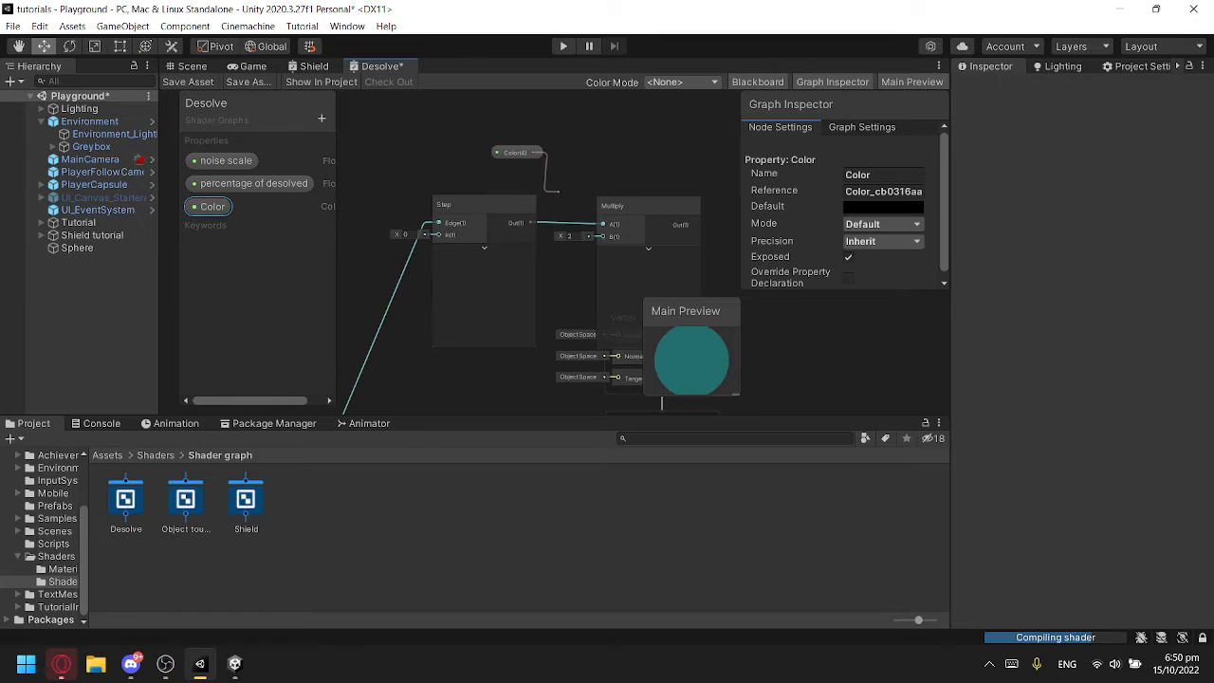
pyautogui.scroll(-2, 604, 303)
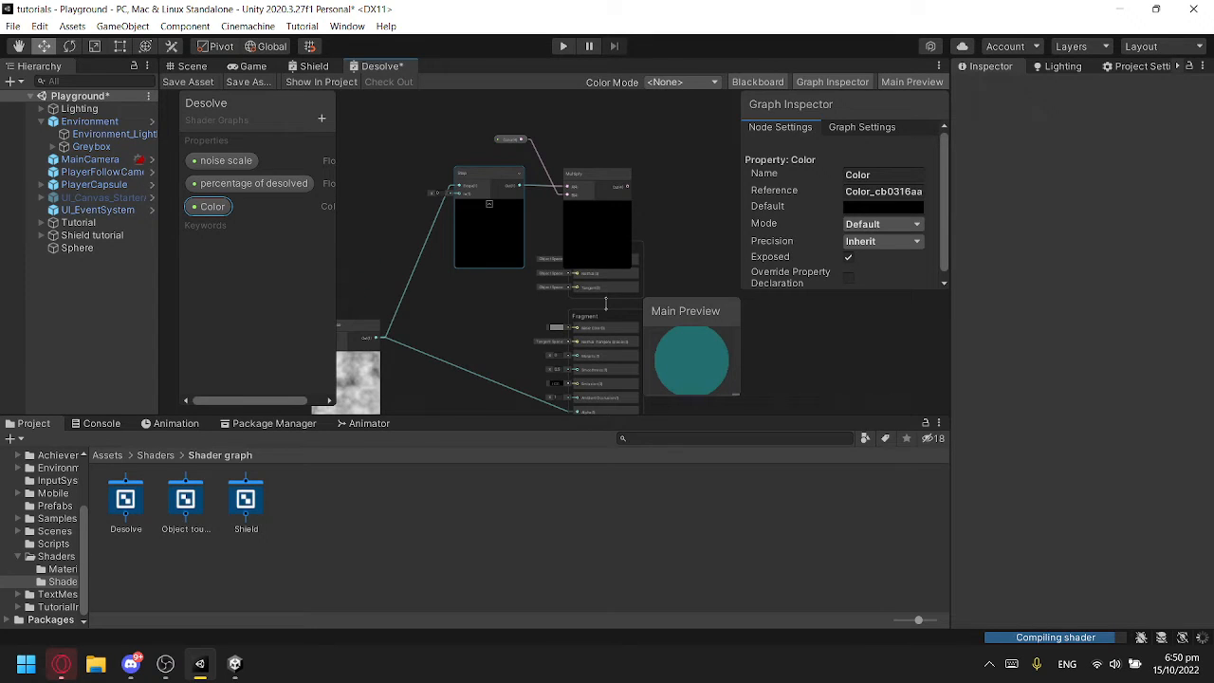
# Step: Connect the percentage of desolved node to the Step node's In input
pyautogui.scroll(-1, 482, 252)
pyautogui.scroll(-1, 482, 252)
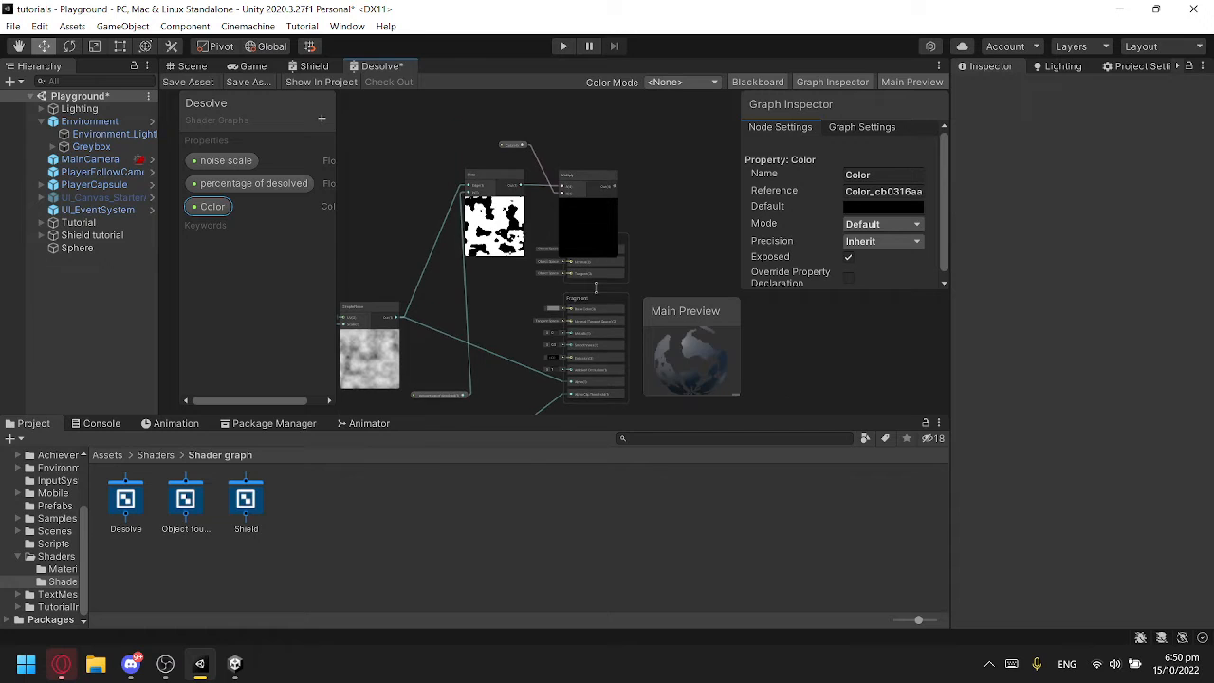
pyautogui.scroll(1, 608, 157)
pyautogui.moveTo(597, 265); pyautogui.dragTo(898, 189, button='middle')
pyautogui.scroll(3, 608, 158)
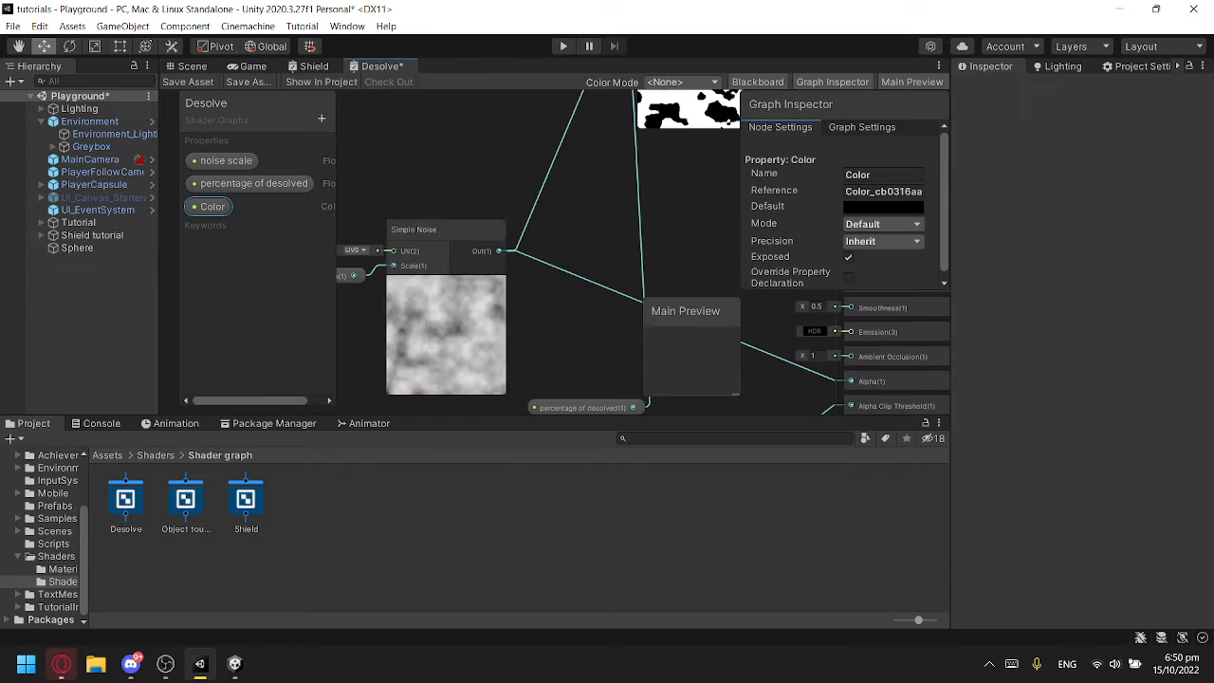
pyautogui.moveTo(664, 237); pyautogui.dragTo(563, 206, button='middle')
pyautogui.scroll(-3, 563, 206)
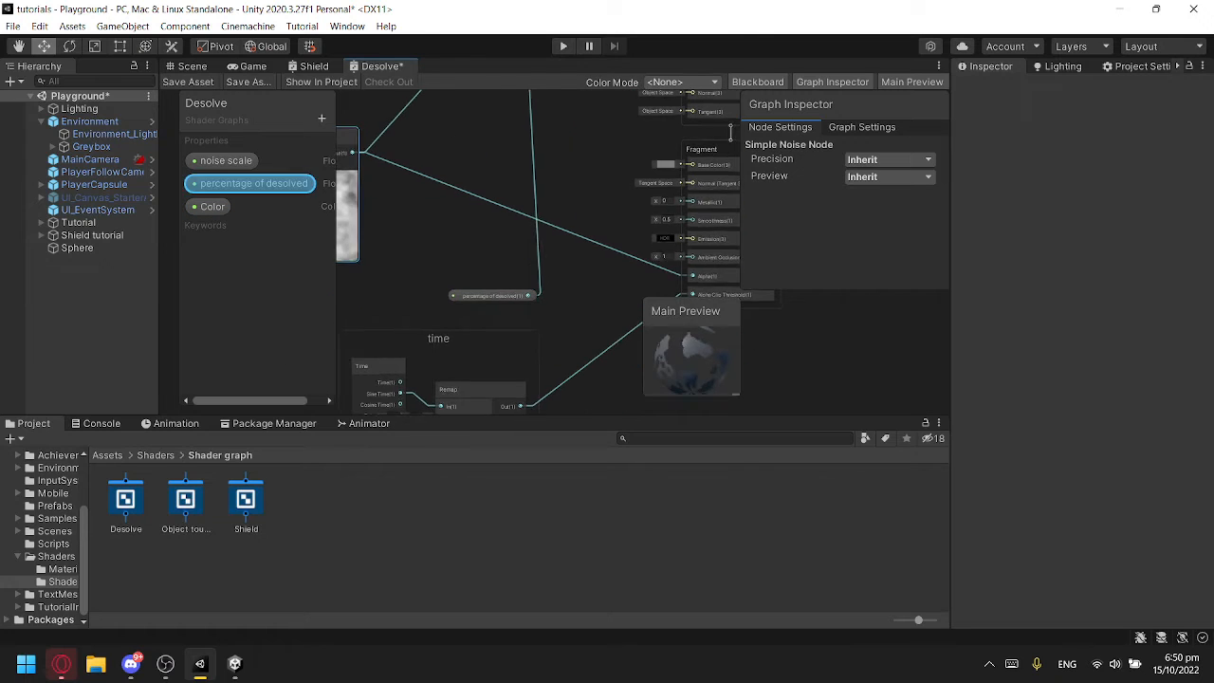
# Step: Move the percentage of desolved node closer to the Simple Noise node and delete its link to the Step node
pyautogui.moveTo(569, 328); pyautogui.dragTo(483, 281)
pyautogui.scroll(3, 742, 325)
pyautogui.scroll(1, 742, 325)
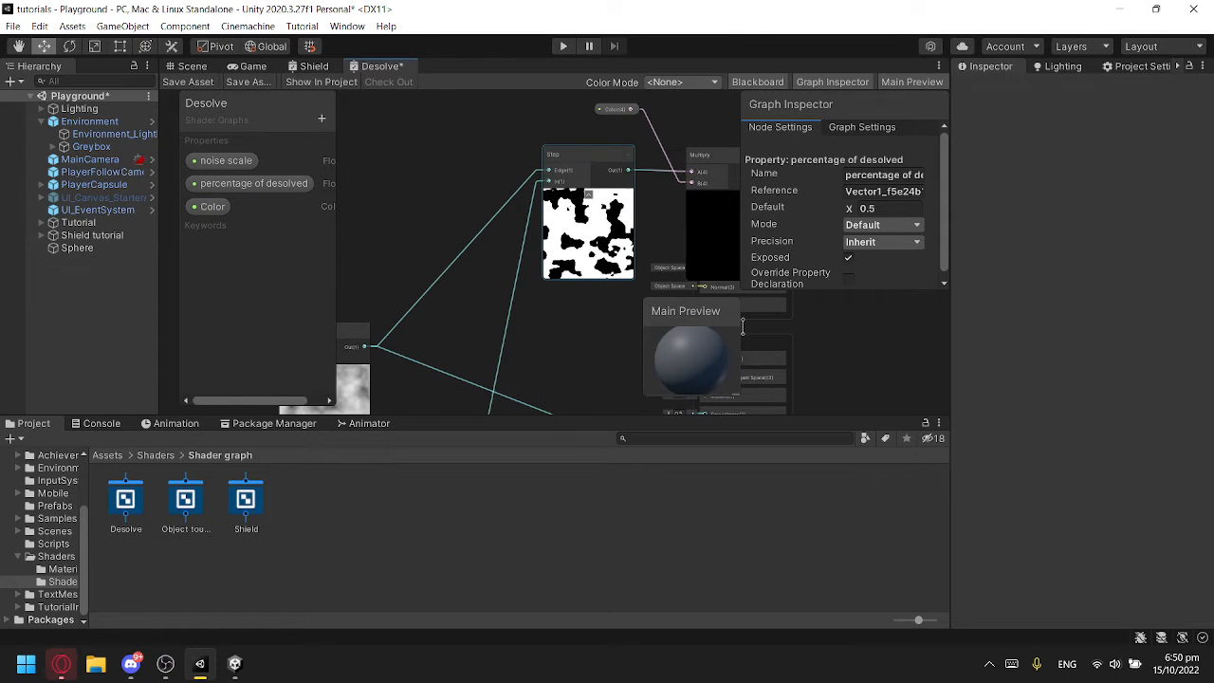
pyautogui.moveTo(742, 325); pyautogui.dragTo(752, 150, button='middle')
pyautogui.click(505, 201)
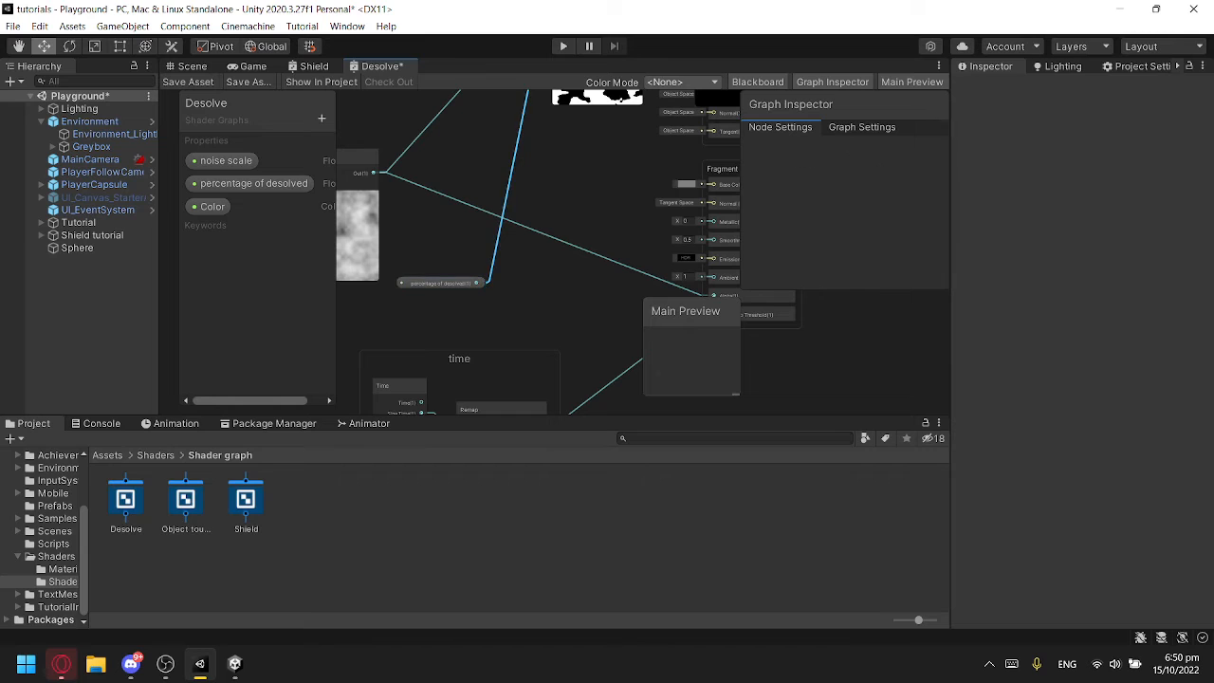
pyautogui.press('Delete')
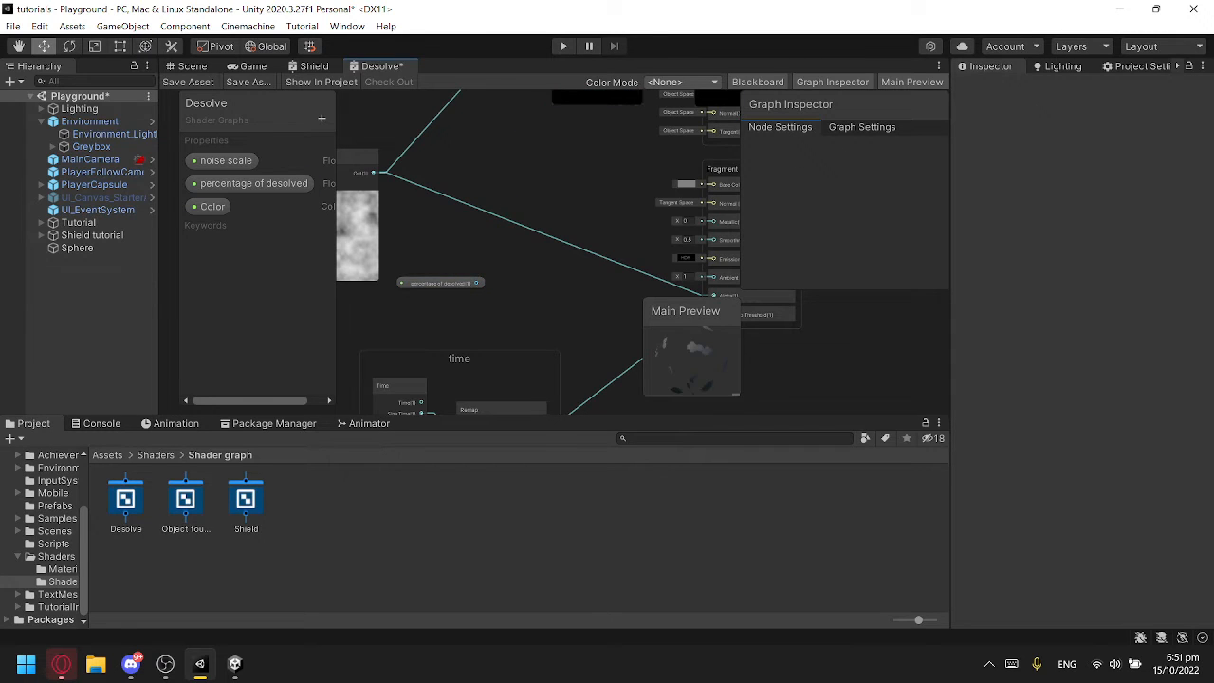
# Step: Connect the Remap output to the Step node's In input and rearrange the nodes so Color sits below Step
pyautogui.scroll(-3, 500, 208)
pyautogui.moveTo(665, 171); pyautogui.dragTo(559, 263, button='middle')
pyautogui.moveTo(459, 152); pyautogui.dragTo(397, 146)
pyautogui.scroll(-1, 398, 152)
pyautogui.moveTo(398, 152); pyautogui.dragTo(452, 125, button='middle')
pyautogui.moveTo(587, 175); pyautogui.dragTo(453, 296)
pyautogui.scroll(4, 496, 266)
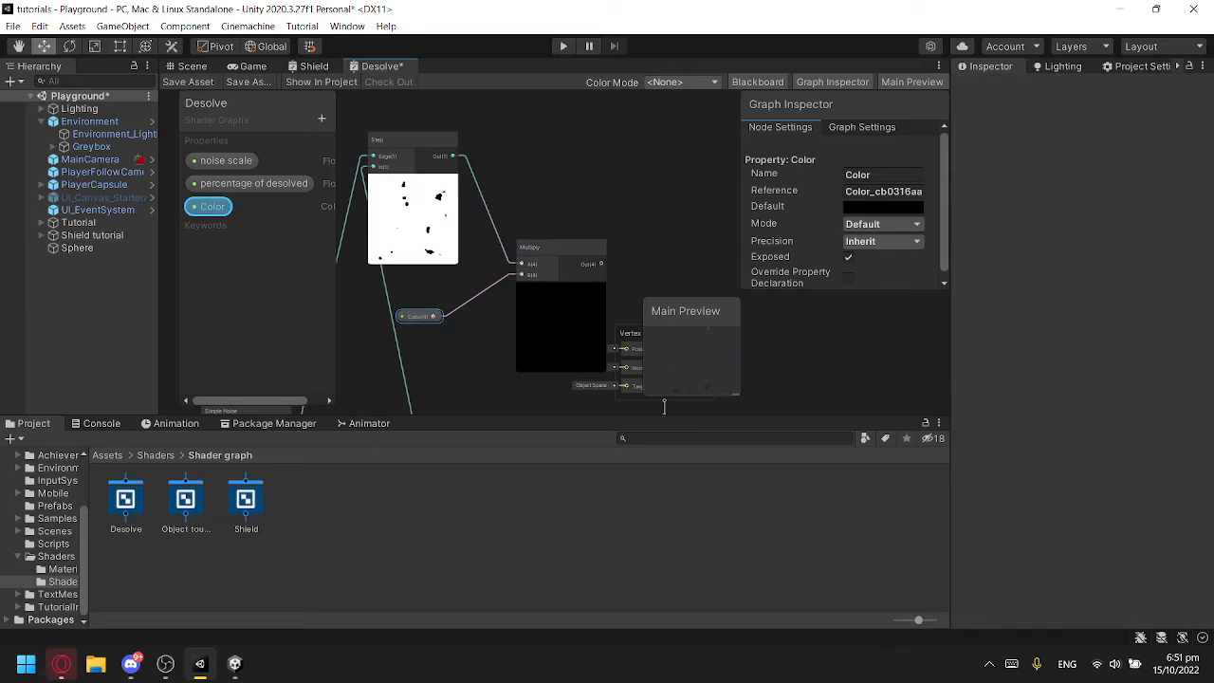
# Step: Set the Color property's default colour to pure red, hexadecimal FF0000
pyautogui.click(212, 207)
pyautogui.moveTo(561, 318); pyautogui.dragTo(553, 297, button='middle')
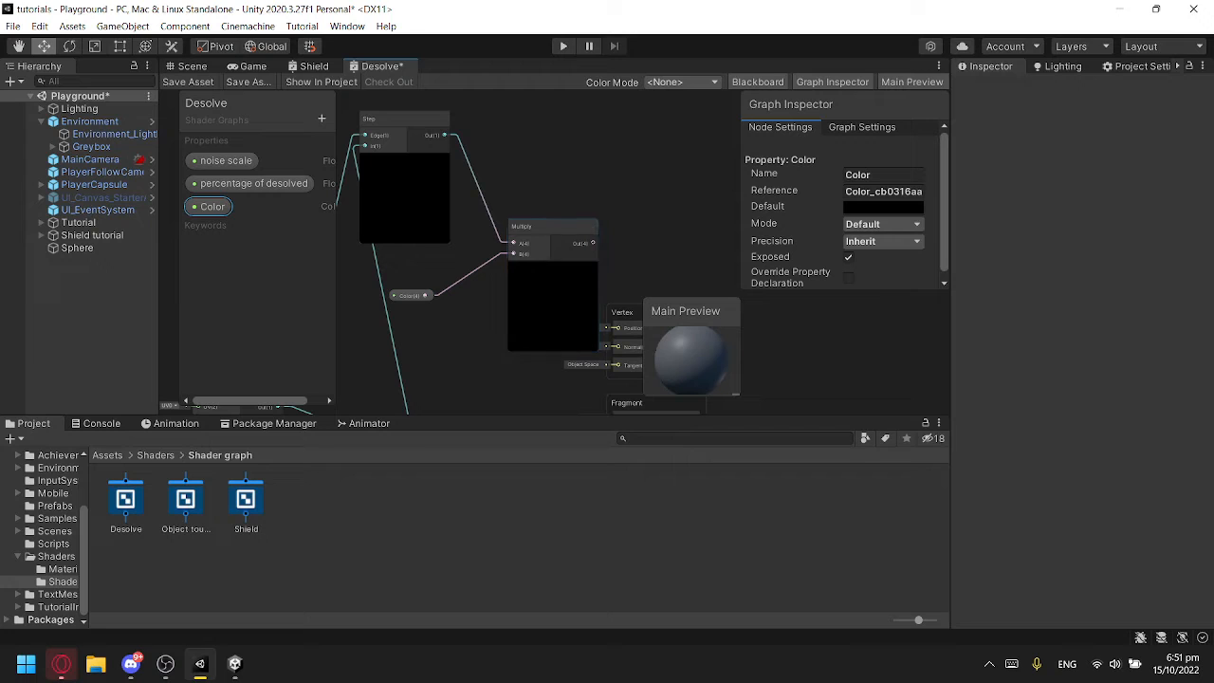
pyautogui.click(882, 207)
pyautogui.moveTo(912, 302)
pyautogui.mouseDown()
pyautogui.moveTo(907, 292)
pyautogui.moveTo(983, 298)
pyautogui.moveTo(899, 311)
pyautogui.mouseUp()
pyautogui.click(869, 358)
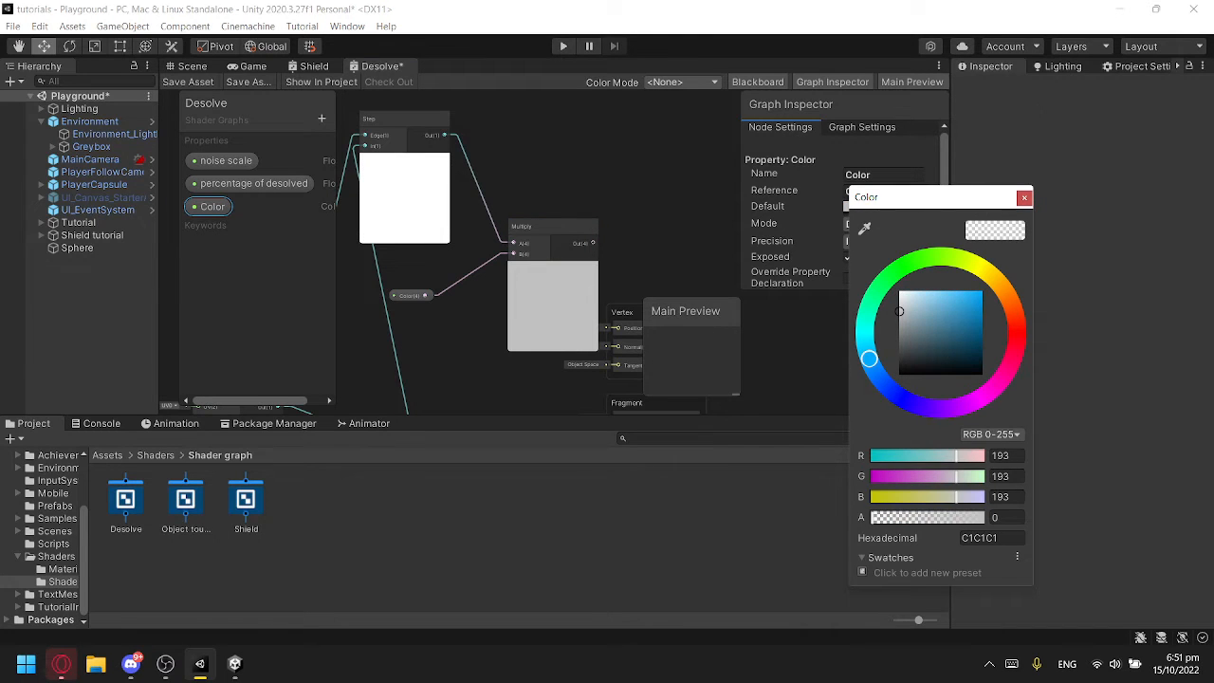
pyautogui.moveTo(976, 296); pyautogui.dragTo(983, 290)
pyautogui.click(1016, 331)
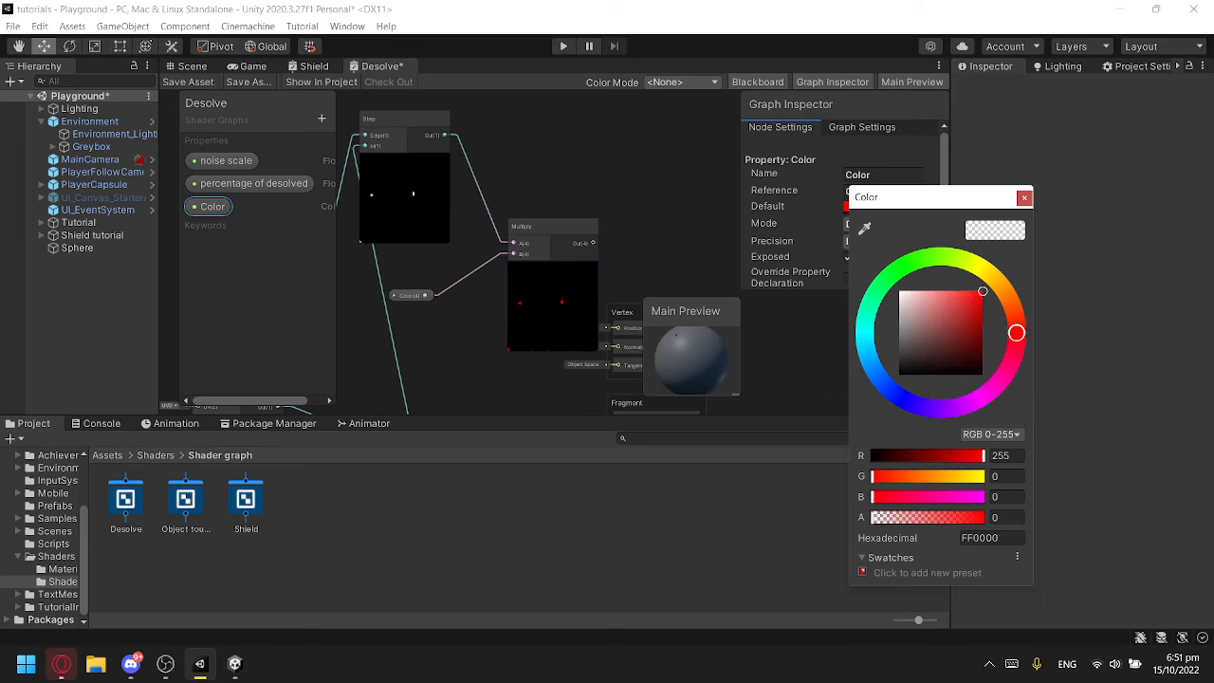
pyautogui.moveTo(532, 302); pyautogui.dragTo(533, 224, button='middle')
pyautogui.scroll(1, 533, 224)
pyautogui.scroll(-2, 522, 226)
pyautogui.scroll(-3, 493, 230)
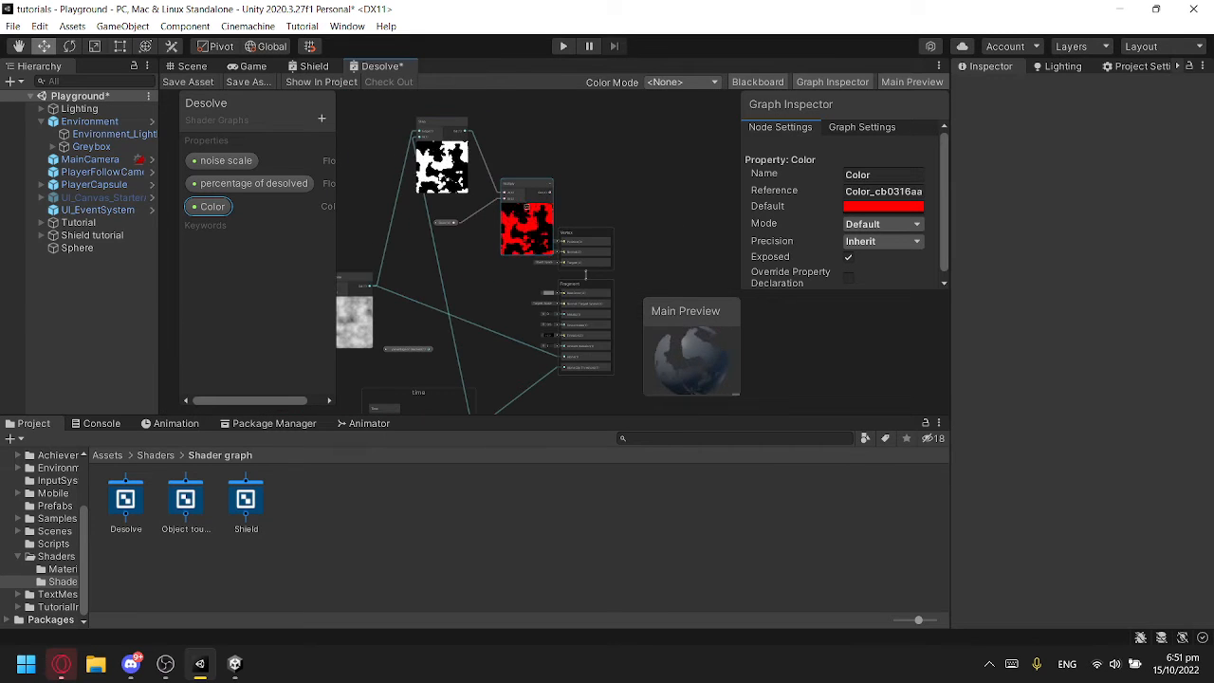
# Step: Connect the Multiply output to the Fragment's Alpha input and save the shader asset
pyautogui.moveTo(553, 193); pyautogui.dragTo(563, 247)
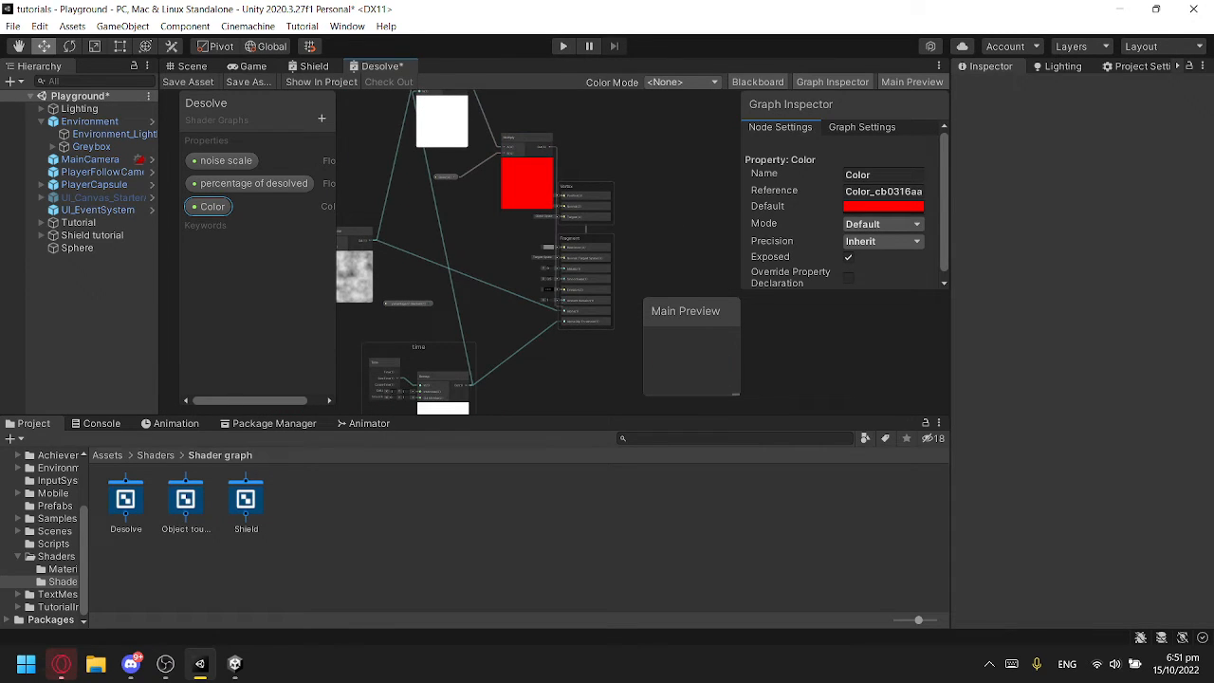
pyautogui.moveTo(585, 229); pyautogui.dragTo(609, 217, button='middle')
pyautogui.click(194, 81)
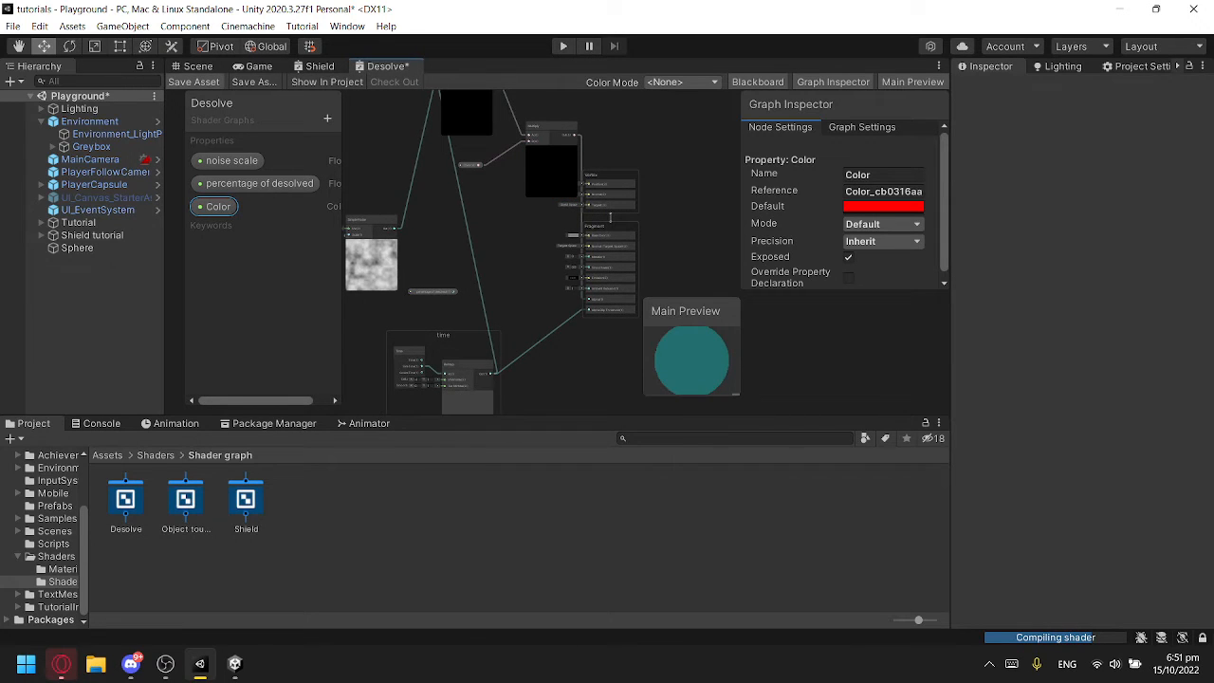
# Step: Check the dissolve effect on the sphere in the scene and inspect its Desolve material's Color
pyautogui.click(197, 65)
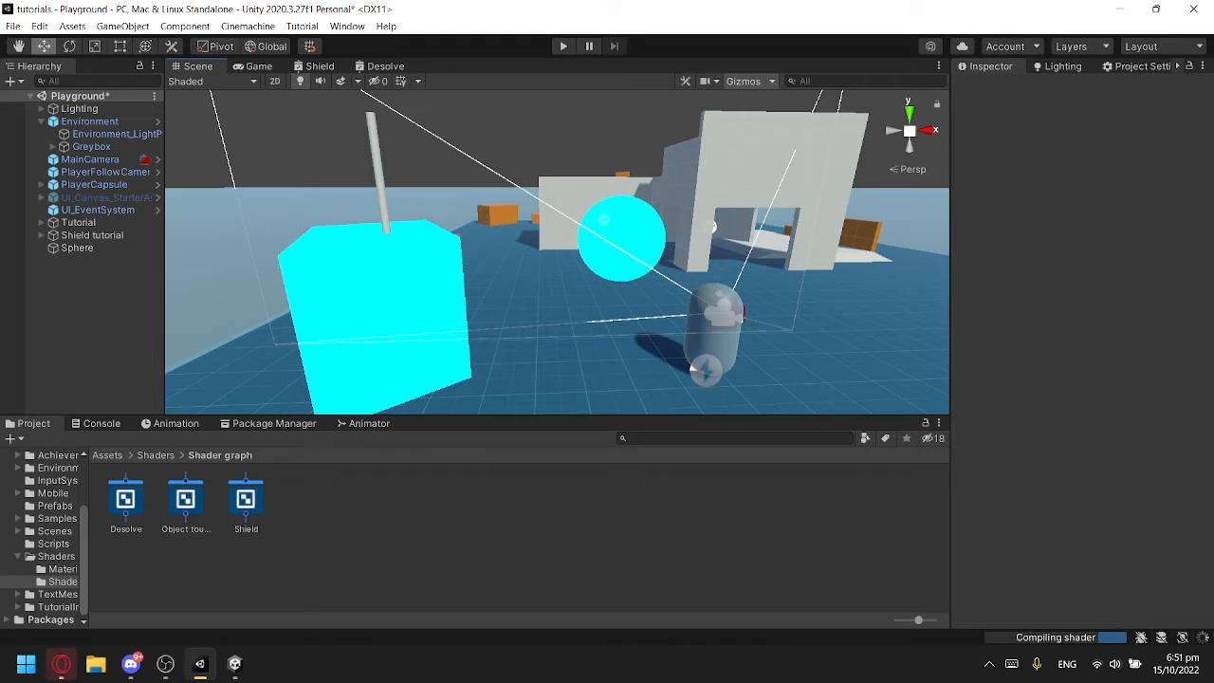
pyautogui.moveTo(559, 256); pyautogui.dragTo(503, 256, button='right')
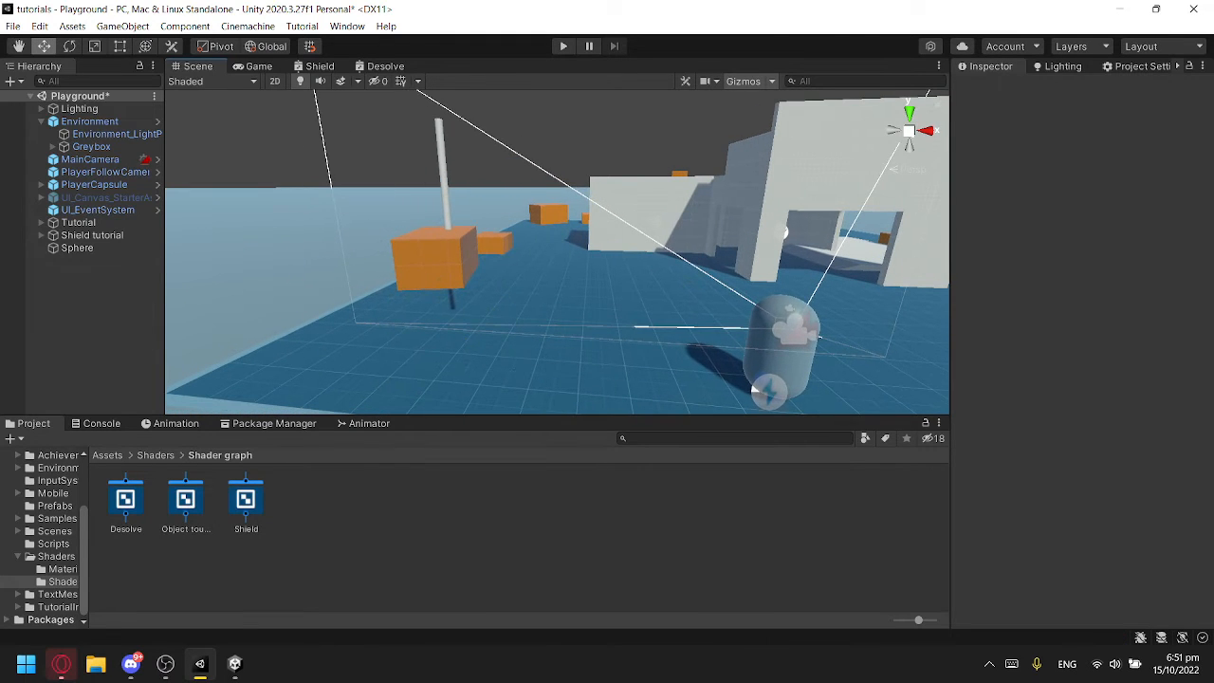
pyautogui.click(77, 248)
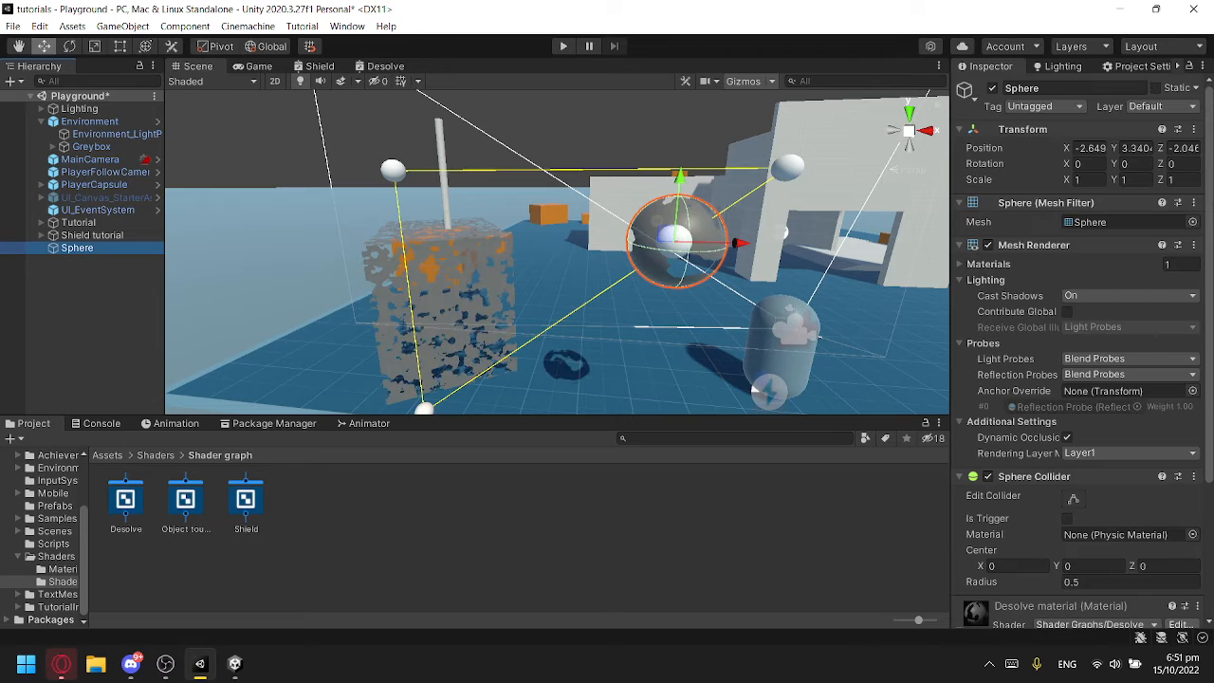
pyautogui.scroll(-4, 1081, 379)
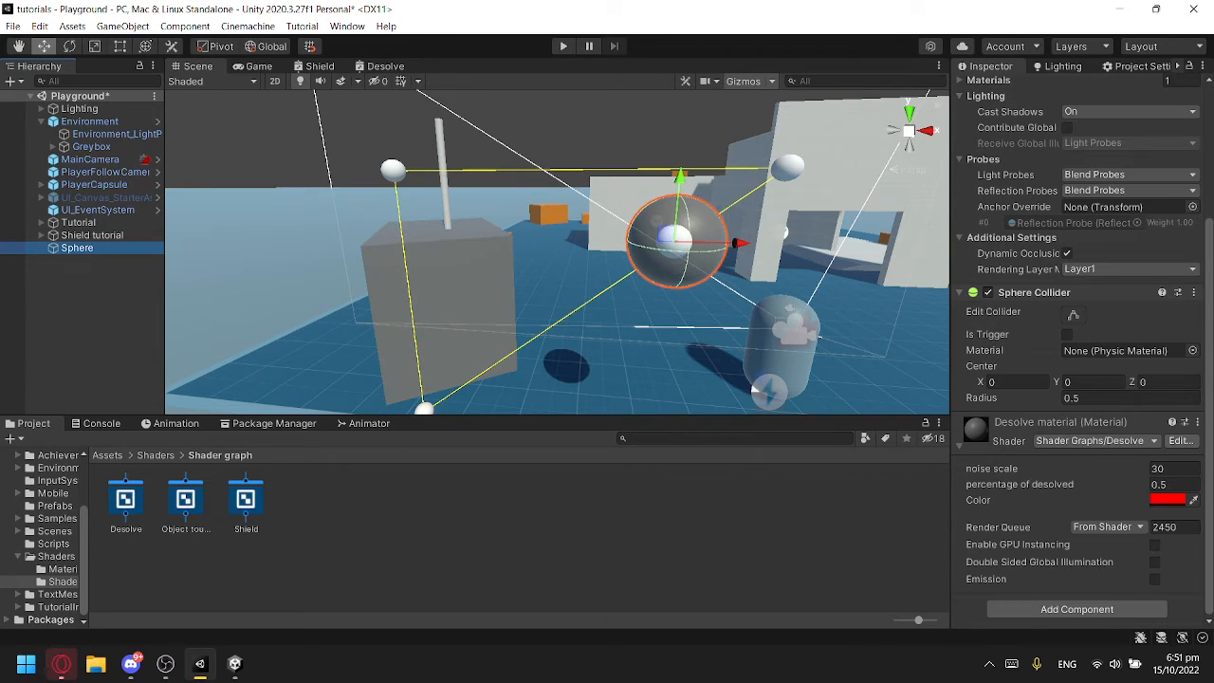
pyautogui.click(1166, 500)
pyautogui.moveTo(1158, 345)
pyautogui.mouseDown()
pyautogui.moveTo(1073, 422)
pyautogui.moveTo(1157, 345)
pyautogui.mouseUp()
pyautogui.click(1199, 252)
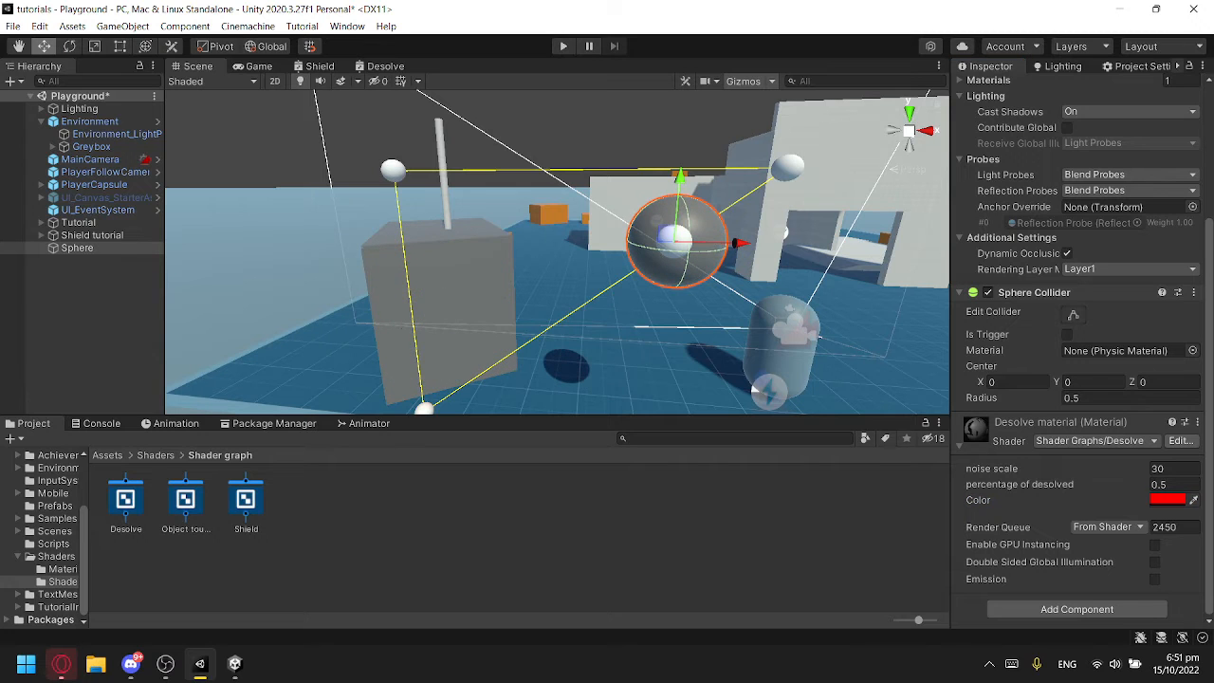
# Step: Compare the Desolve graph with the reference Desolve graph in the other Unity project
pyautogui.click(385, 66)
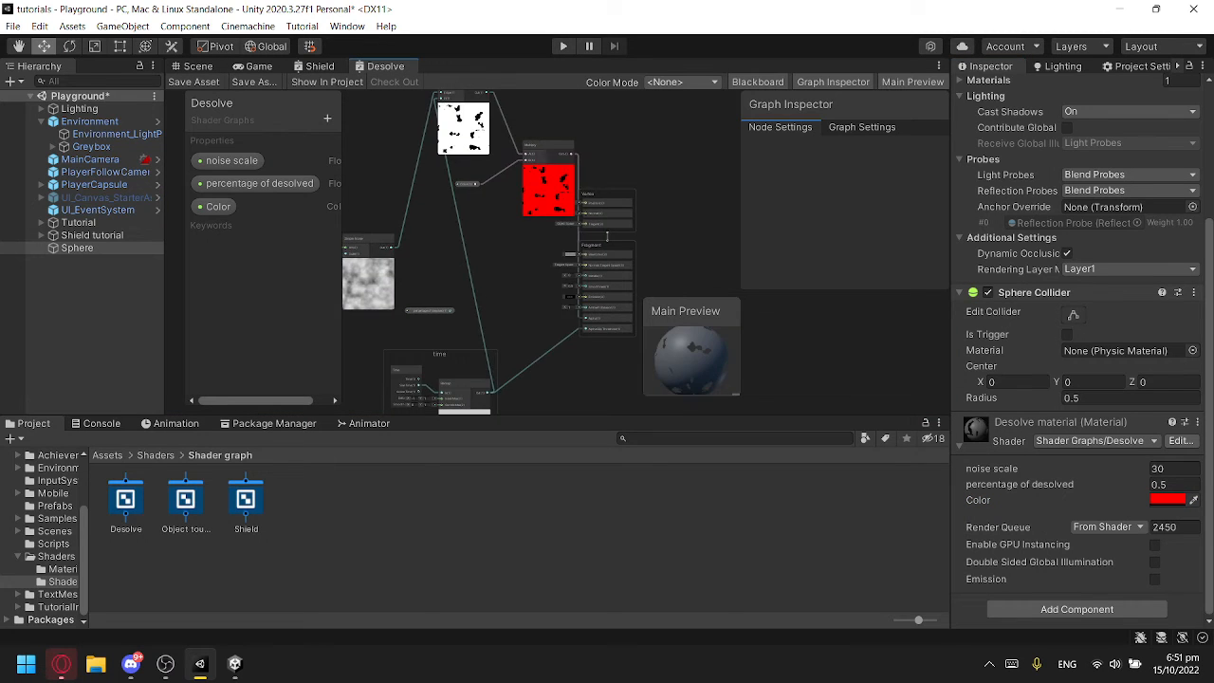
pyautogui.click(234, 663)
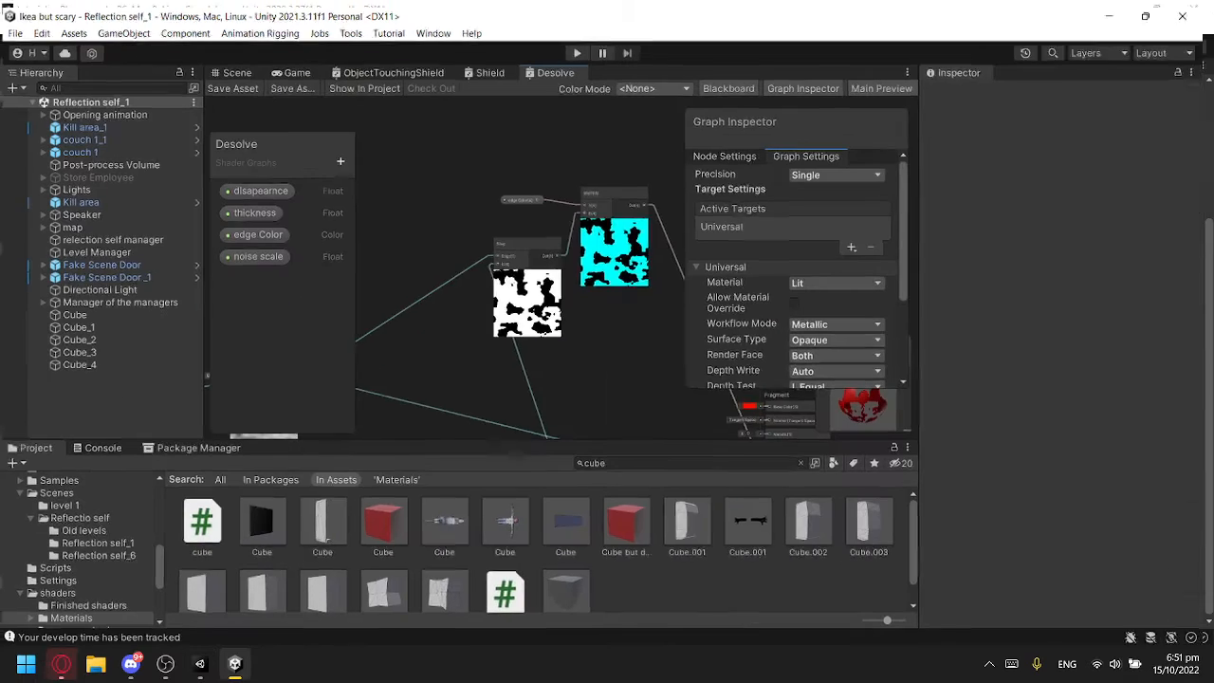
pyautogui.moveTo(607, 322); pyautogui.dragTo(423, 285, button='middle')
pyautogui.hotkey('alt', 'Tab')
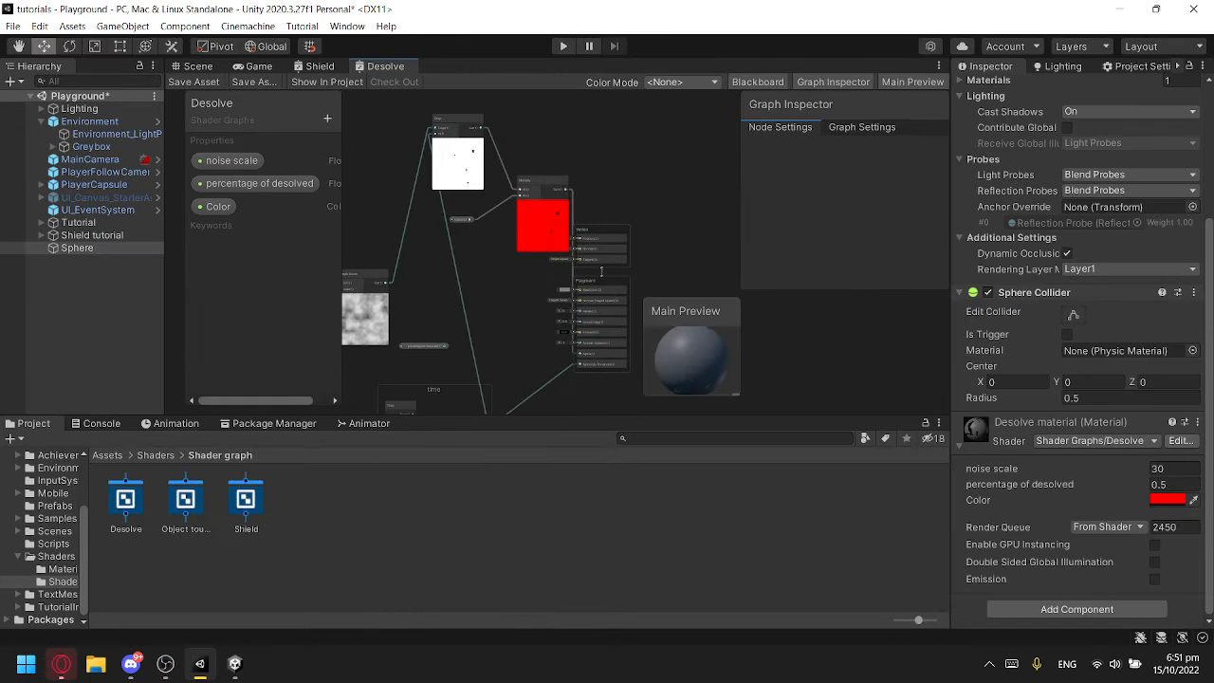
# Step: Remove the Multiply link from the Fragment's Alpha input and feed Alpha from the Simple Noise output again
pyautogui.press('z')
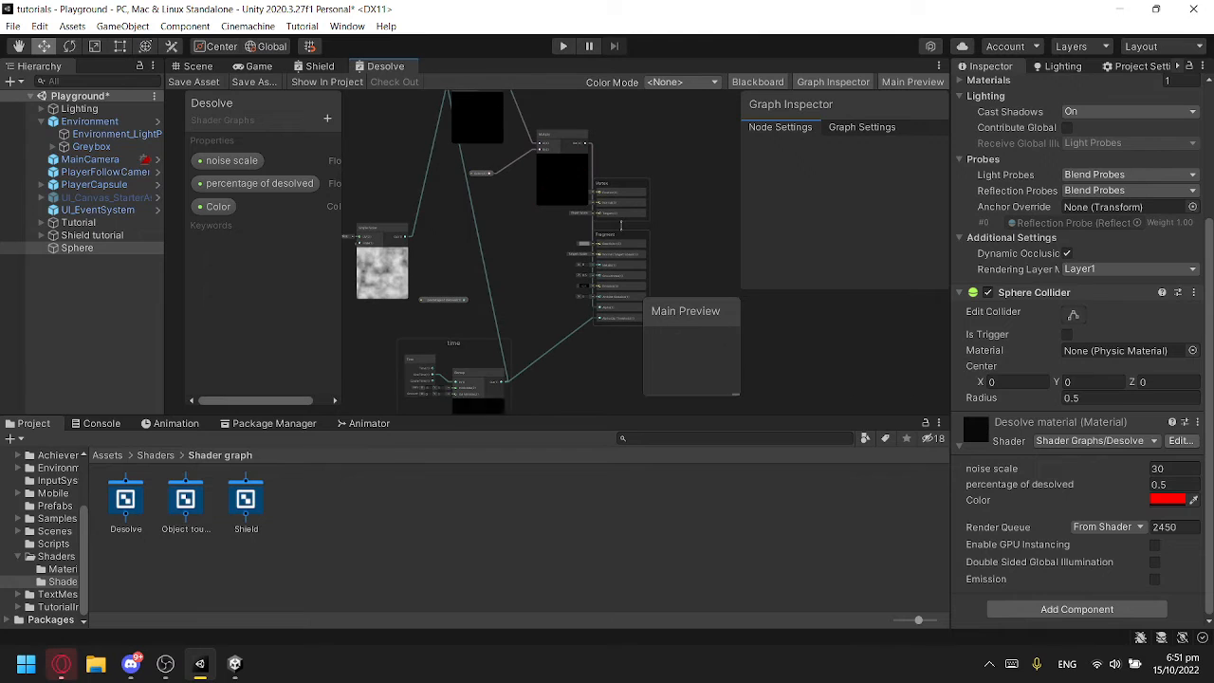
pyautogui.scroll(4, 531, 273)
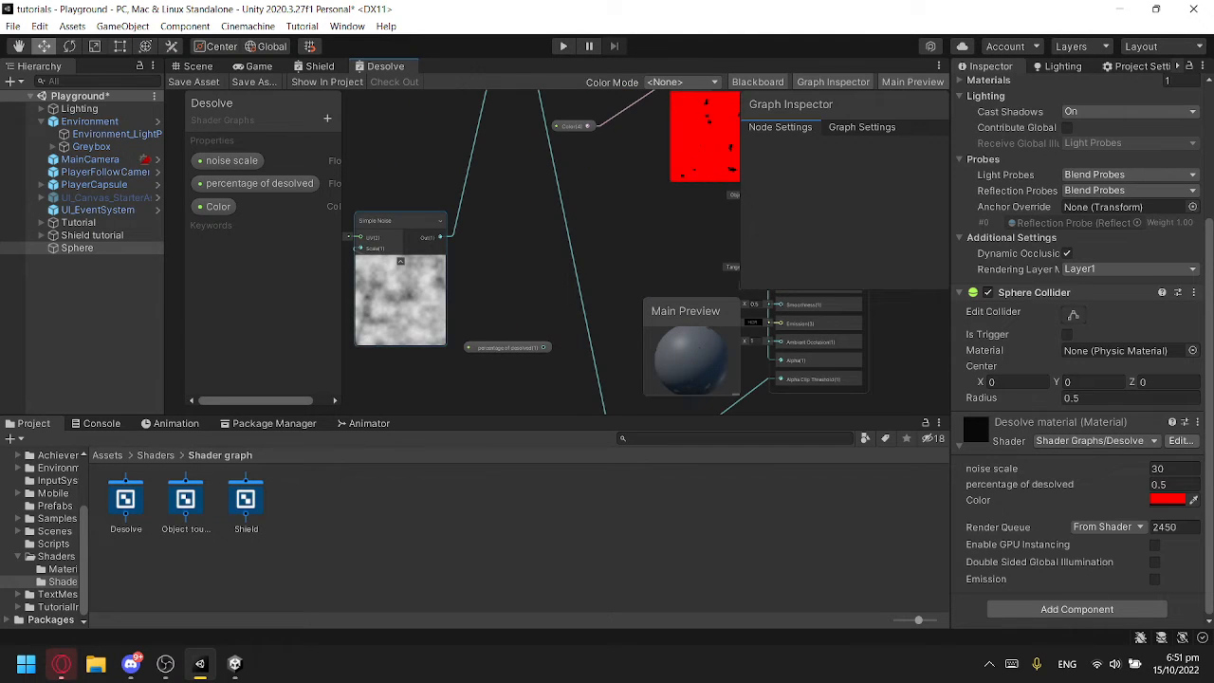
pyautogui.moveTo(688, 189); pyautogui.dragTo(735, 152, button='middle')
pyautogui.moveTo(668, 259); pyautogui.dragTo(697, 296)
pyautogui.moveTo(654, 237); pyautogui.dragTo(568, 322, button='middle')
pyautogui.moveTo(557, 147); pyautogui.dragTo(537, 212, button='middle')
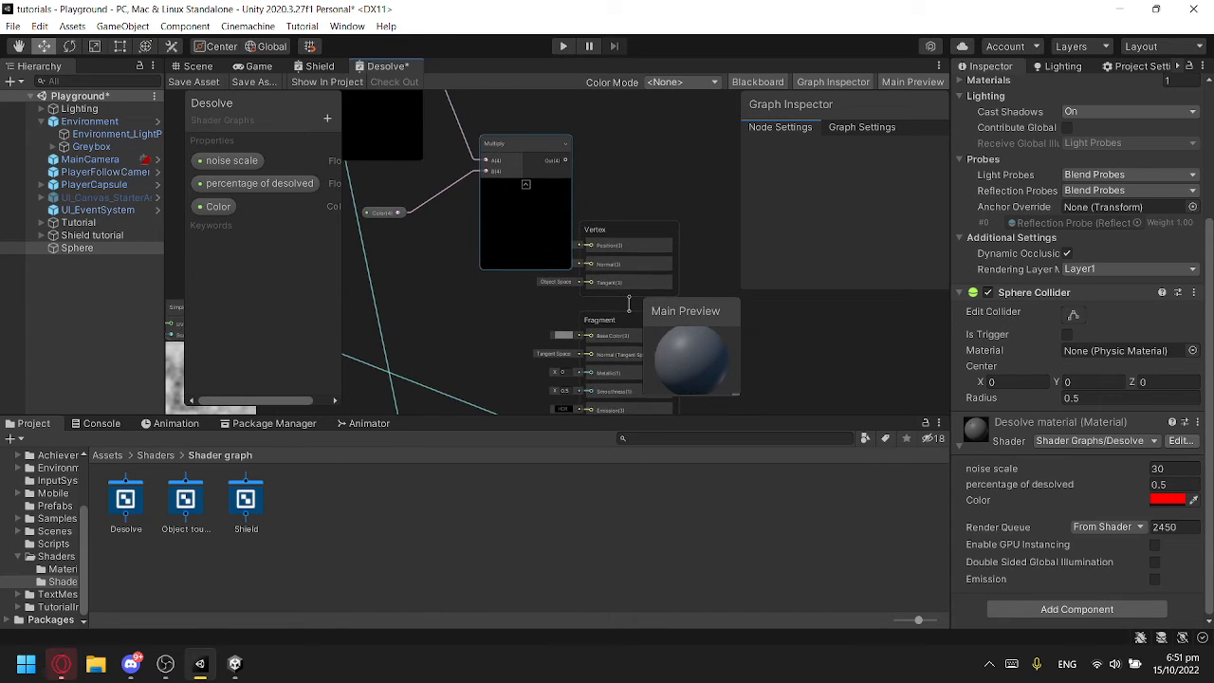
# Step: Move the Multiply node away from the master stack, connect its output to Emission and save the asset
pyautogui.moveTo(512, 143); pyautogui.dragTo(442, 160)
pyautogui.moveTo(575, 311)
pyautogui.mouseDown()
pyautogui.moveTo(580, 328)
pyautogui.moveTo(589, 305)
pyautogui.mouseUp()
pyautogui.scroll(-2, 472, 276)
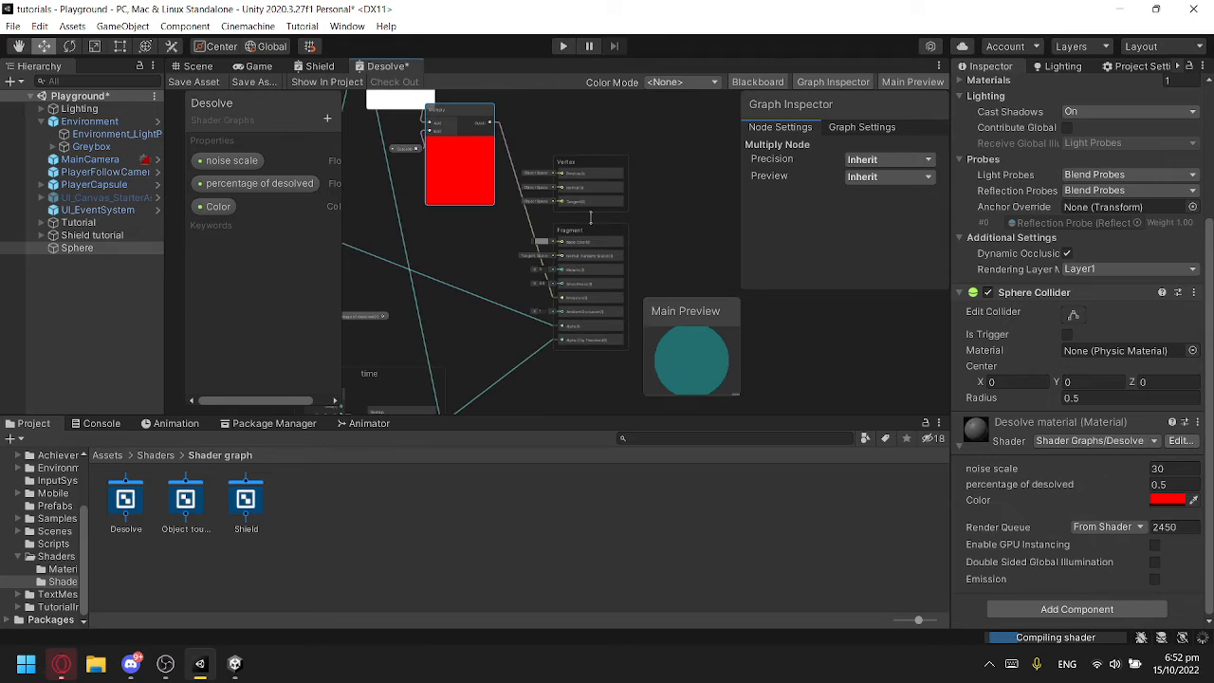
pyautogui.scroll(-1, 590, 218)
pyautogui.moveTo(590, 218); pyautogui.dragTo(620, 244, button='middle')
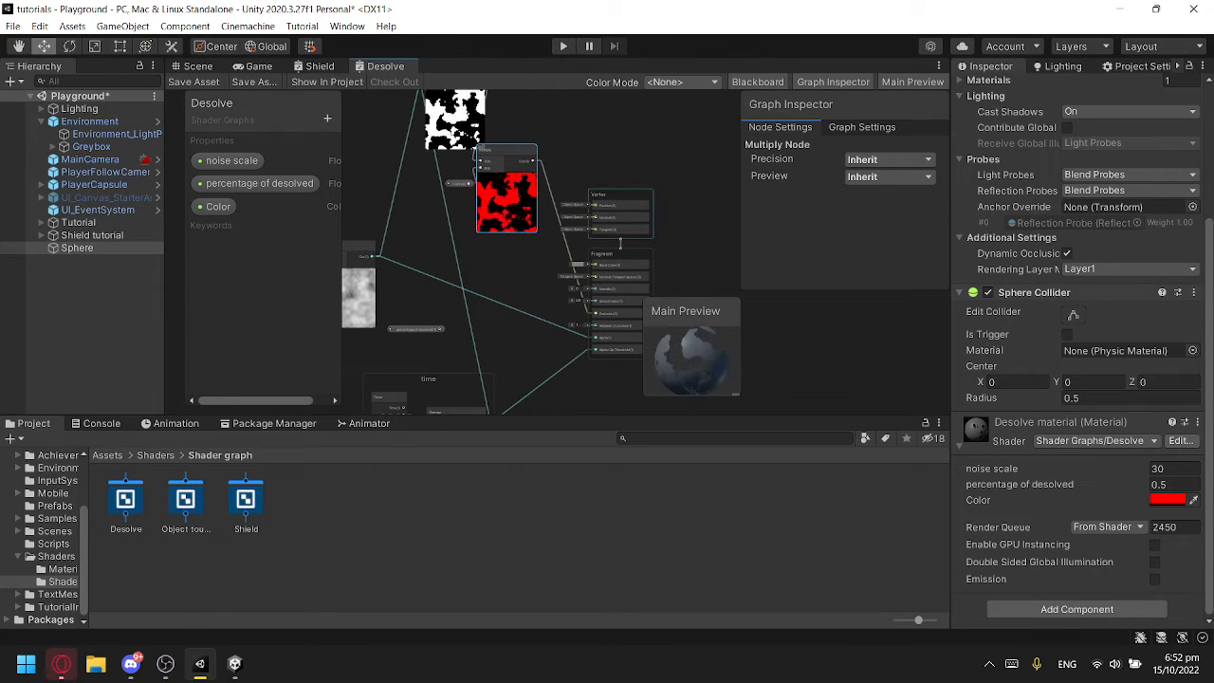
# Step: Check the effect in the scene and examine the node connections of the reference Desolve graph in the other Unity project
pyautogui.click(198, 66)
pyautogui.moveTo(531, 237); pyautogui.dragTo(596, 241, button='right')
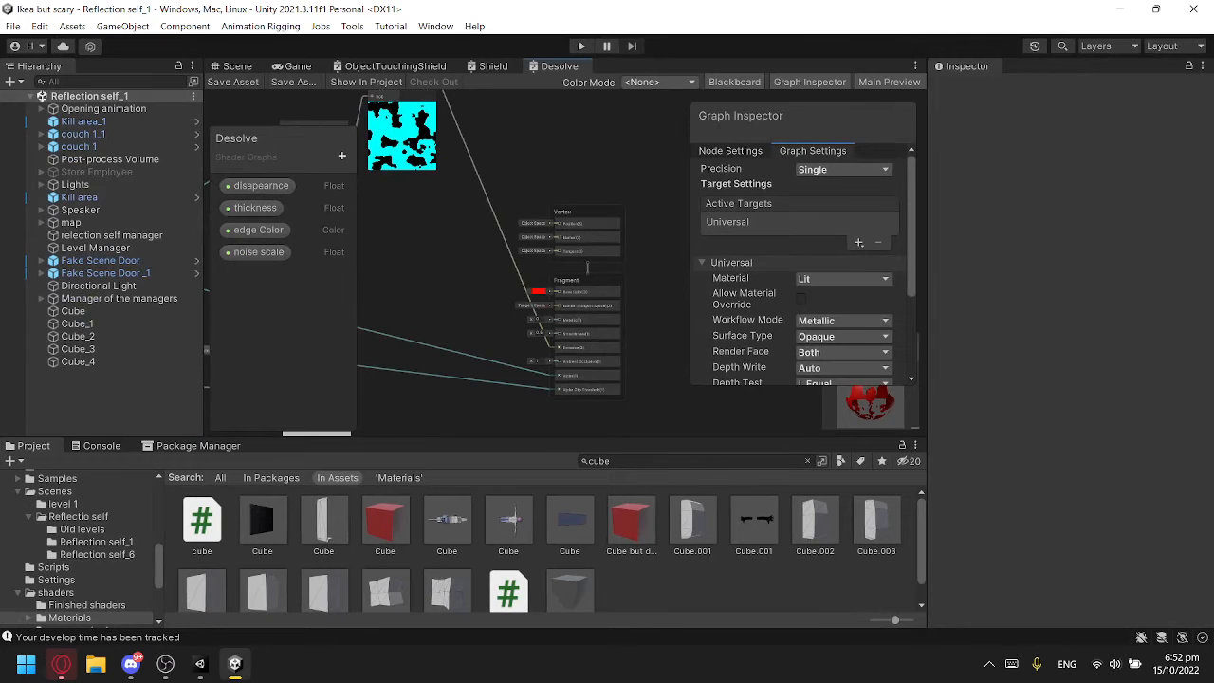
pyautogui.moveTo(588, 268); pyautogui.dragTo(732, 340, button='middle')
pyautogui.moveTo(418, 417); pyautogui.dragTo(529, 227, button='middle')
pyautogui.scroll(-2, 504, 270)
pyautogui.moveTo(504, 270); pyautogui.dragTo(364, 407, button='middle')
pyautogui.scroll(8, 513, 254)
pyautogui.scroll(-3, 520, 254)
pyautogui.scroll(-4, 434, 309)
pyautogui.scroll(-1, 446, 273)
pyautogui.scroll(1, 389, 331)
pyautogui.moveTo(365, 344); pyautogui.dragTo(513, 219, button='middle')
pyautogui.scroll(4, 571, 247)
pyautogui.scroll(-3, 481, 285)
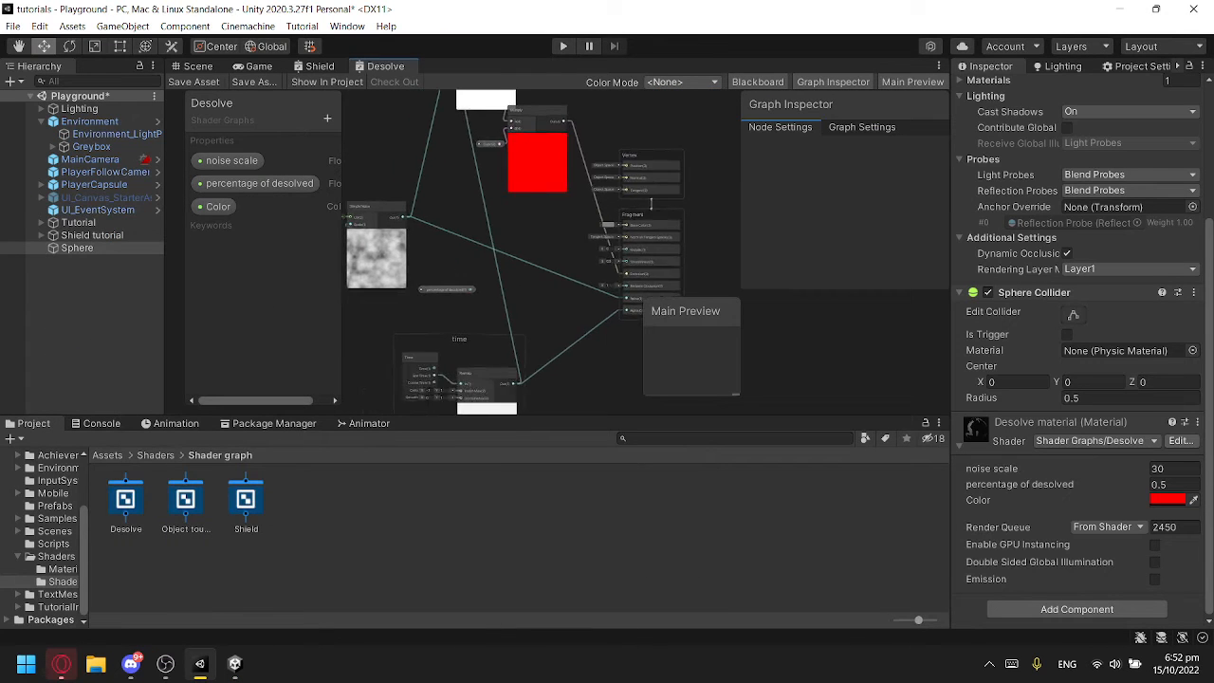
# Step: Delete the Remap link to the Step node's In input and add a Float property named thickness
pyautogui.press('Delete')
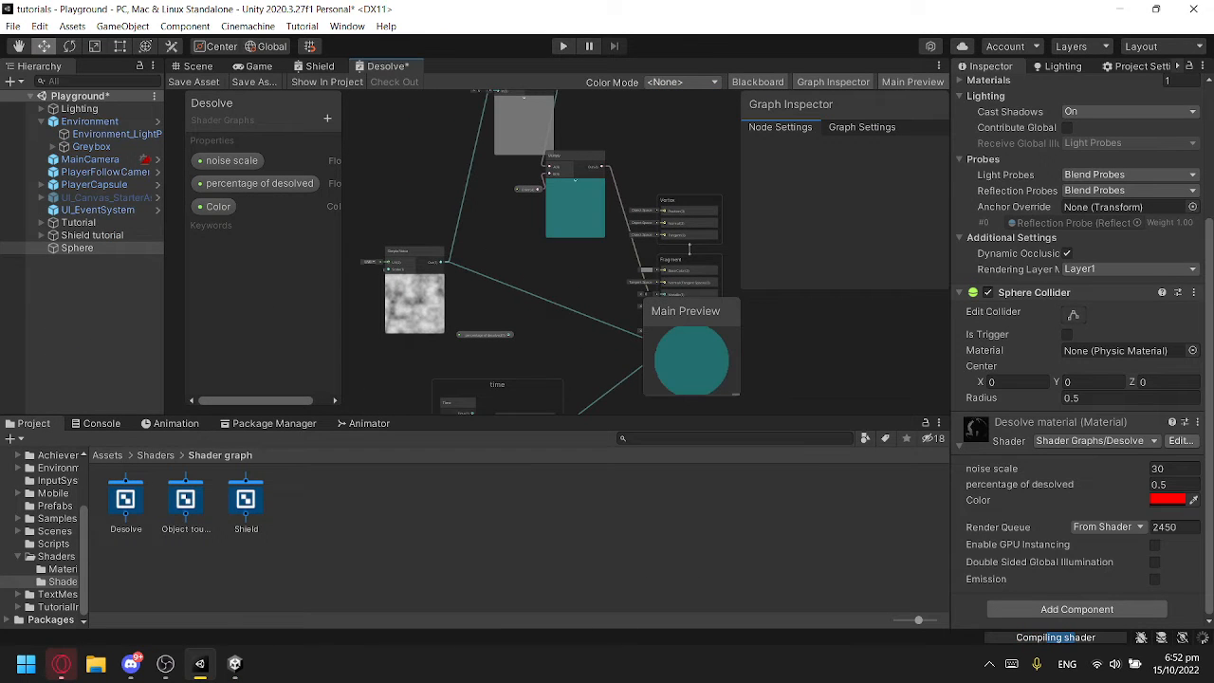
pyautogui.scroll(-2, 727, 222)
pyautogui.click(327, 119)
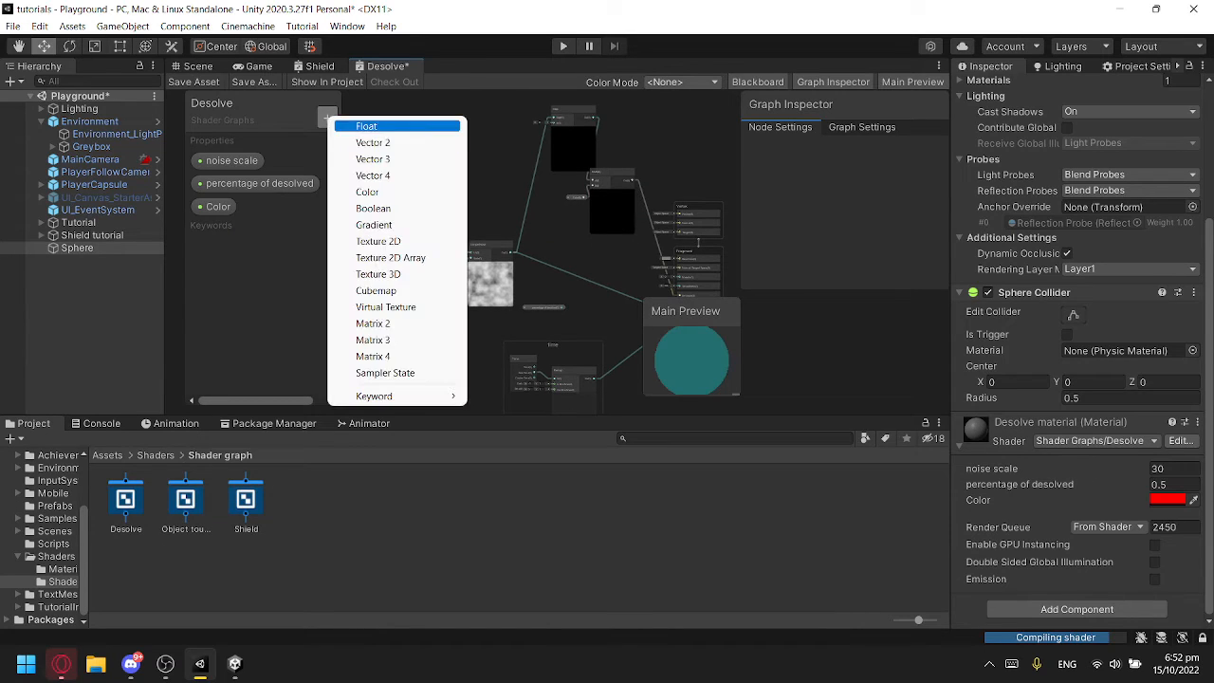
pyautogui.click(366, 125)
pyautogui.write('thickness')
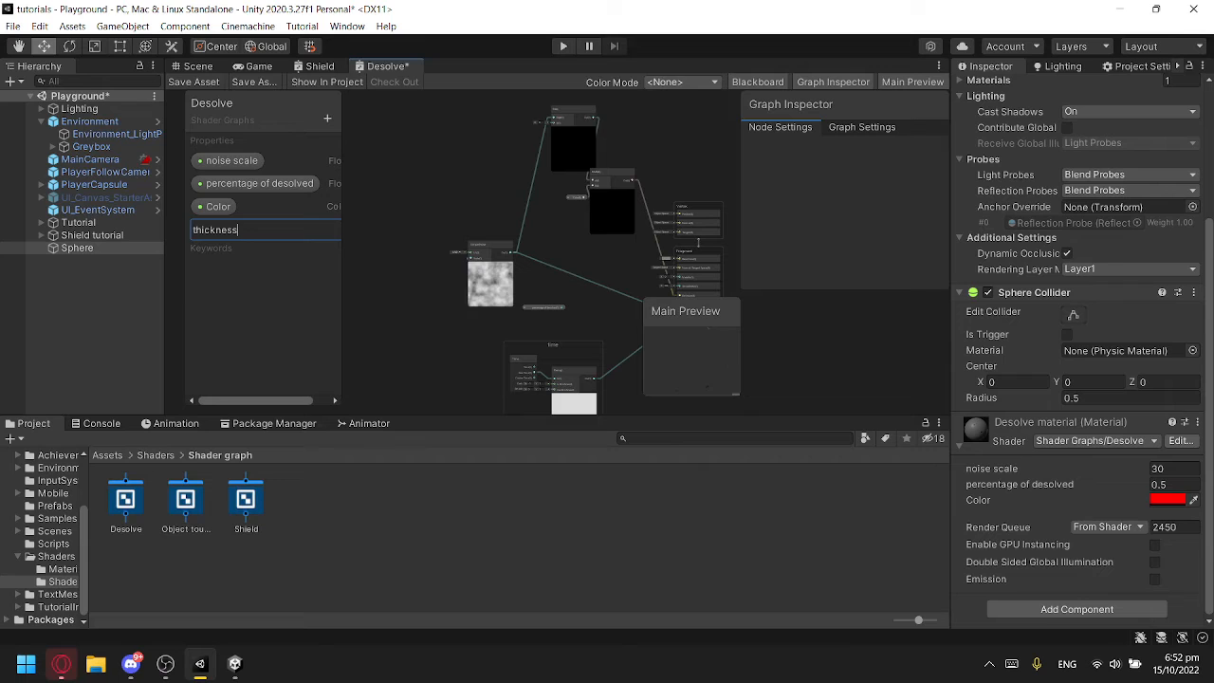
pyautogui.press('Return')
pyautogui.click(228, 229)
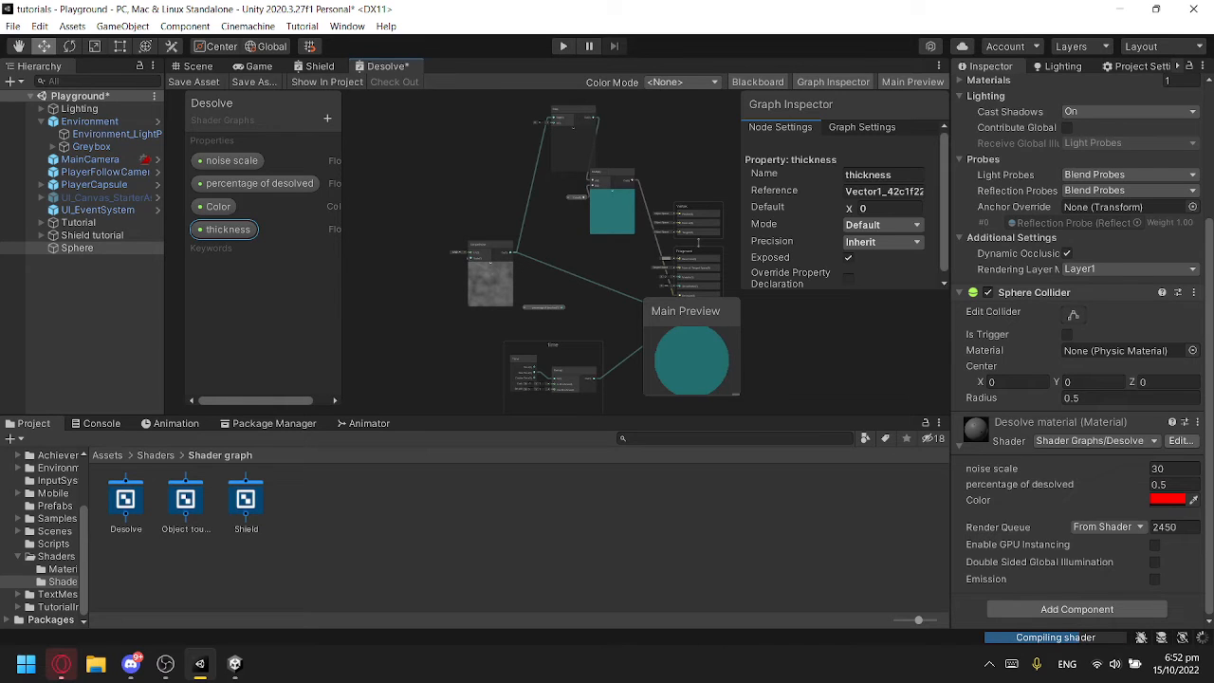
# Step: Place the thickness property below the Simple Noise node and create an Add node near the time group
pyautogui.scroll(8, 503, 329)
pyautogui.moveTo(541, 316); pyautogui.dragTo(503, 275, button='middle')
pyautogui.scroll(-2, 503, 275)
pyautogui.press('space')
pyautogui.write('add')
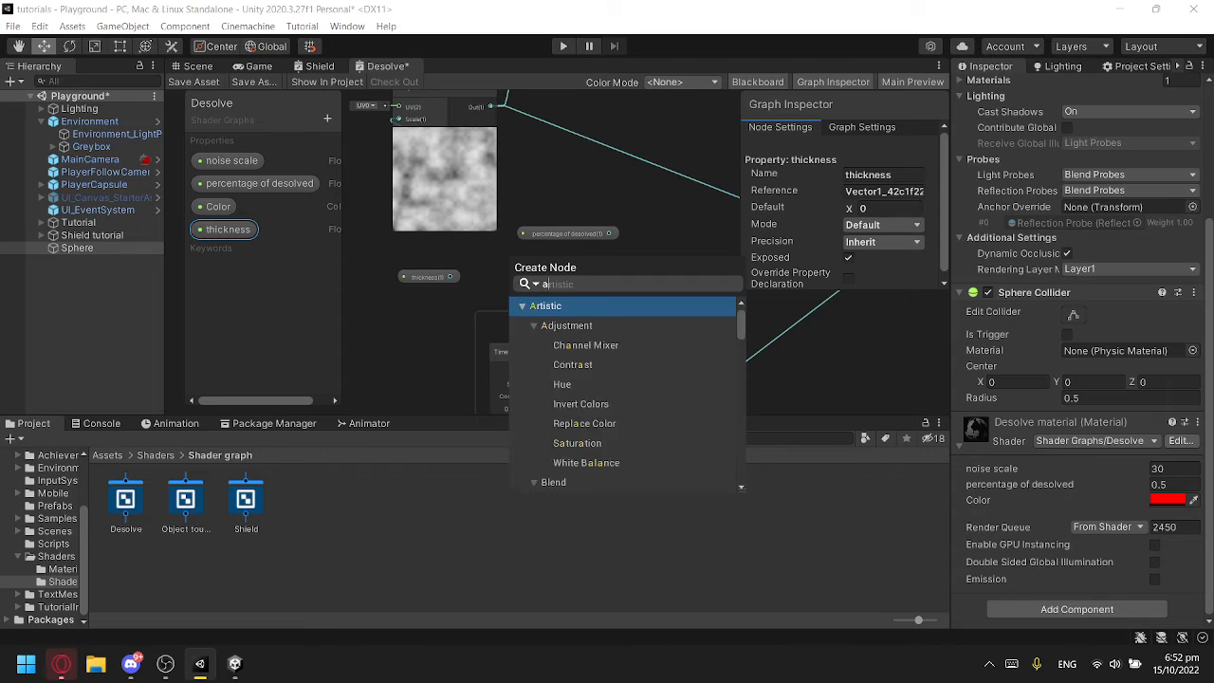
pyautogui.press('Return')
pyautogui.moveTo(568, 281); pyautogui.dragTo(695, 224)
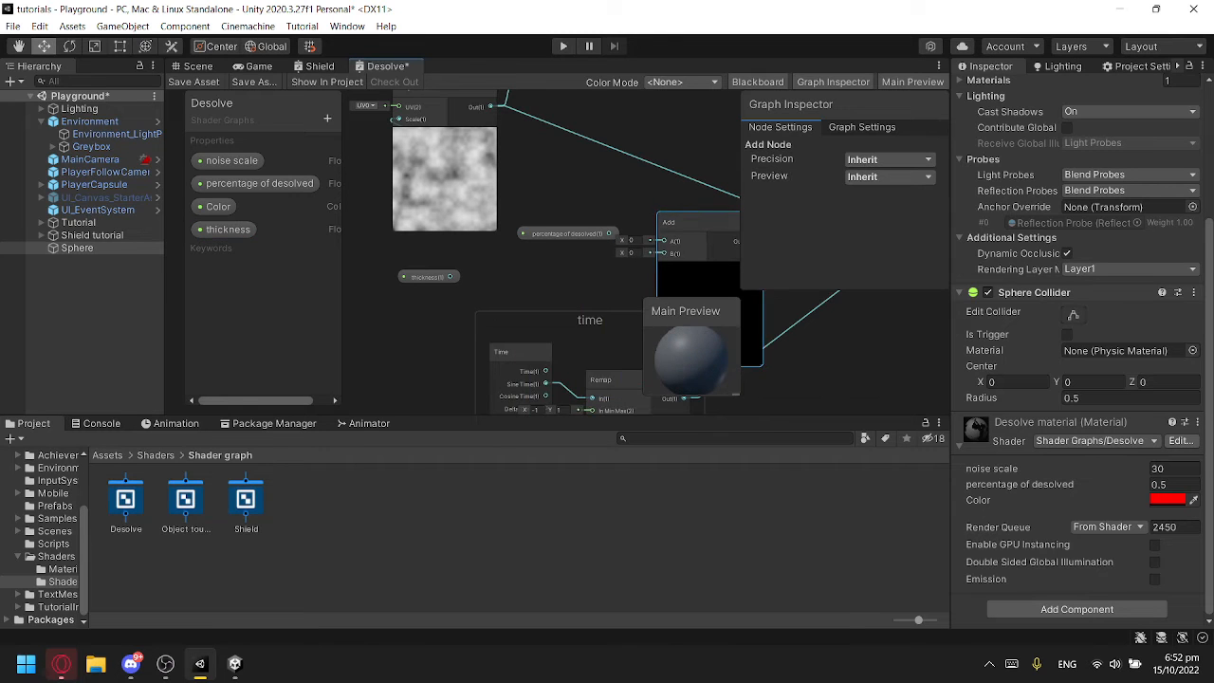
# Step: Connect thickness and the Remap output to the Add node's inputs, and link the Add output to Step's In input
pyautogui.moveTo(694, 223); pyautogui.dragTo(591, 180, button='middle')
pyautogui.moveTo(577, 369); pyautogui.dragTo(577, 354, button='middle')
pyautogui.moveTo(580, 340); pyautogui.dragTo(561, 195)
pyautogui.moveTo(349, 218); pyautogui.dragTo(561, 196)
pyautogui.scroll(-3, 573, 190)
pyautogui.moveTo(696, 106); pyautogui.dragTo(663, 325, button='middle')
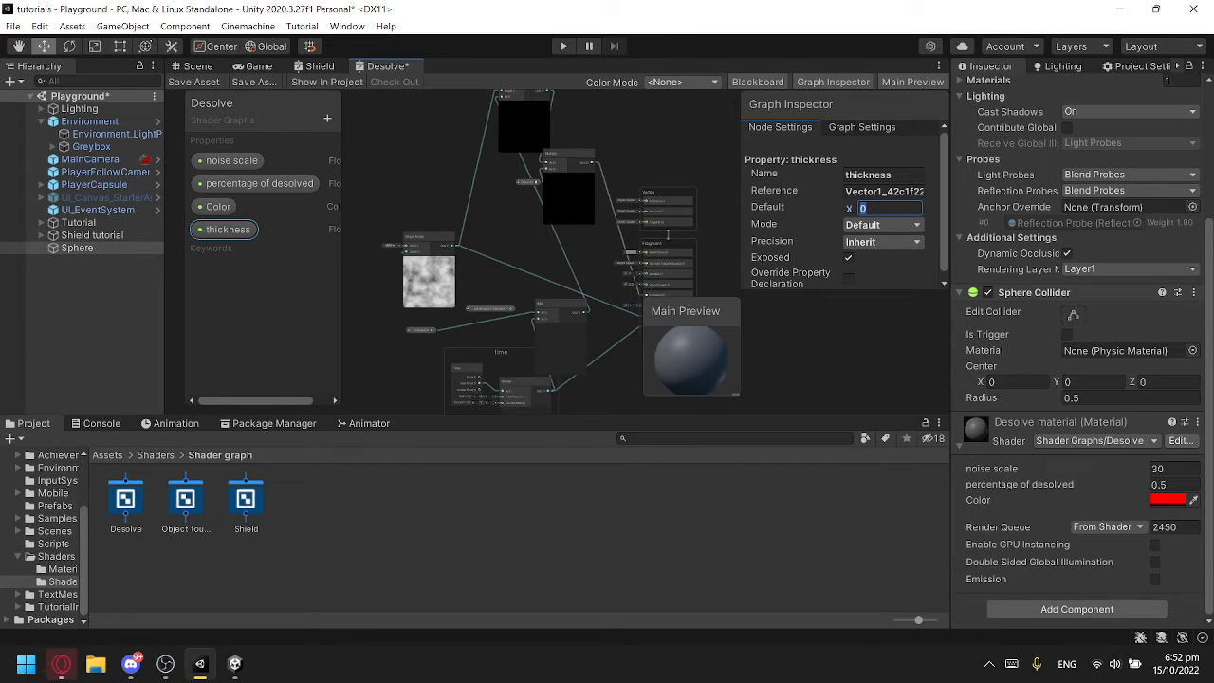
# Step: Set the thickness property's default to 0.05 and save the shader asset
pyautogui.click(668, 234)
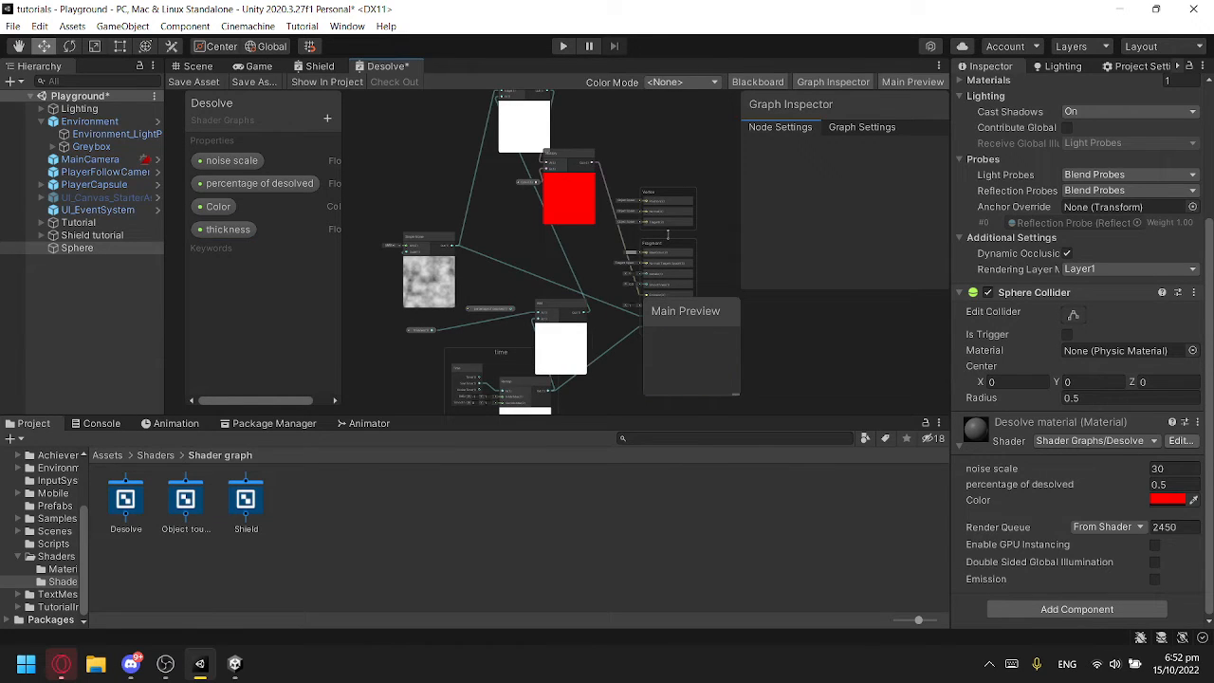
pyautogui.click(228, 230)
pyautogui.click(888, 208)
pyautogui.write('0.0')
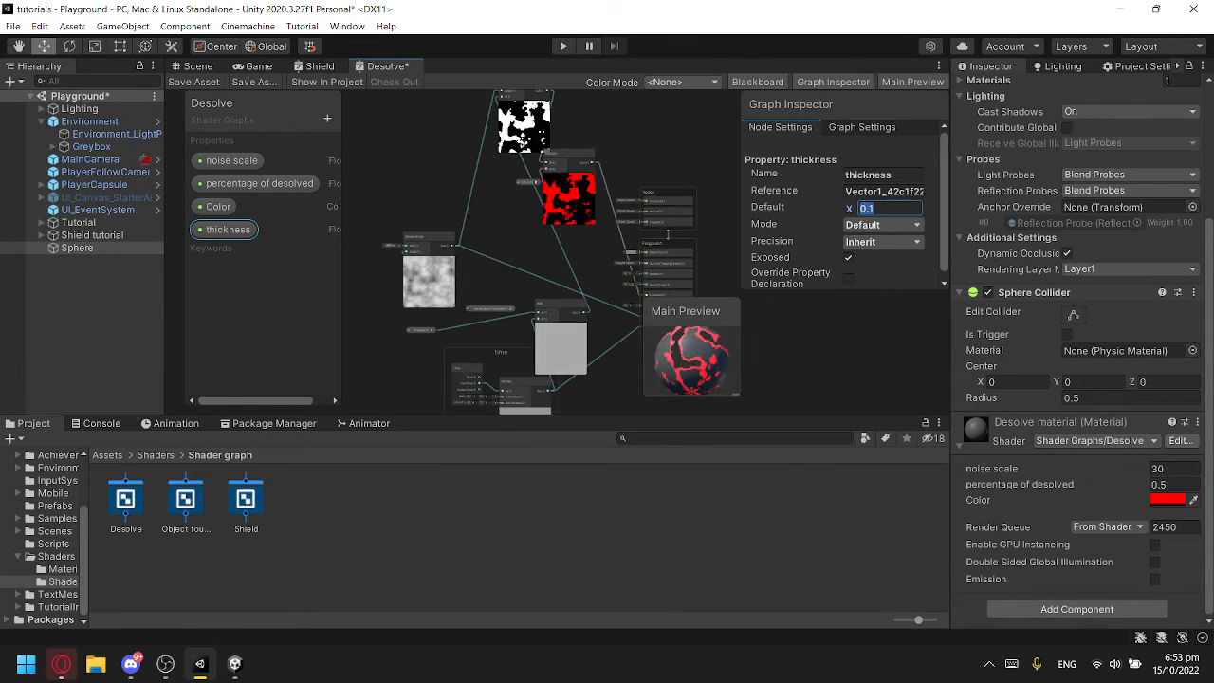
pyautogui.write('5')
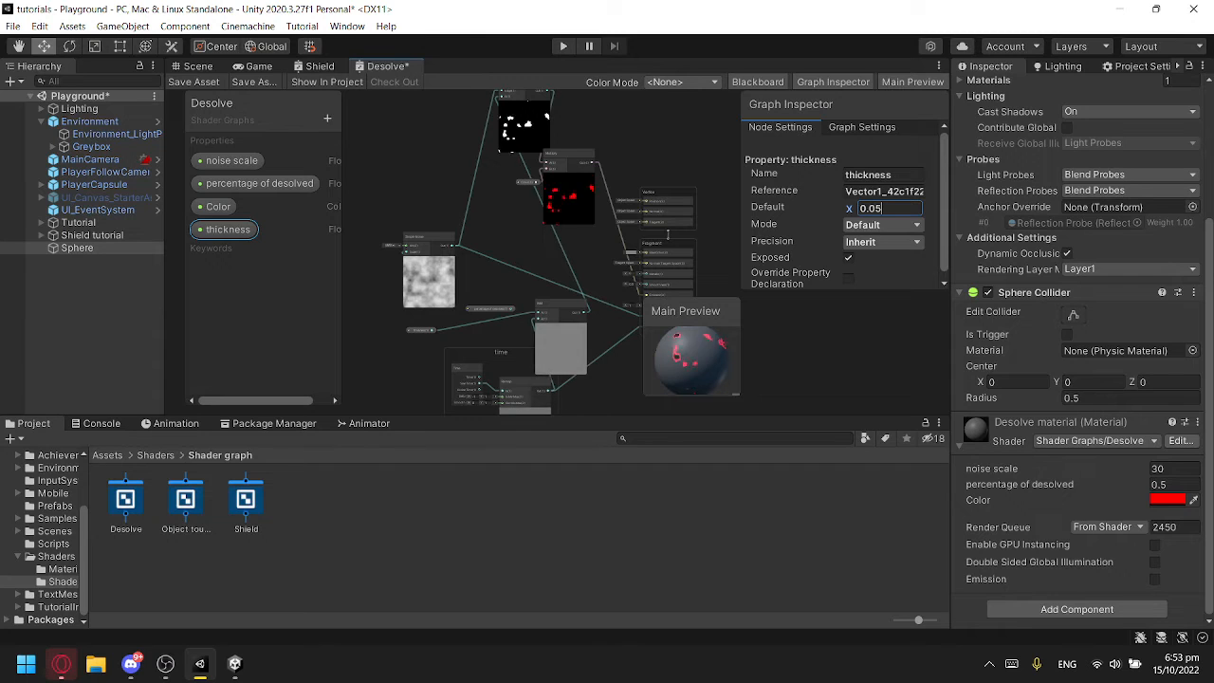
pyautogui.rightClick(620, 227)
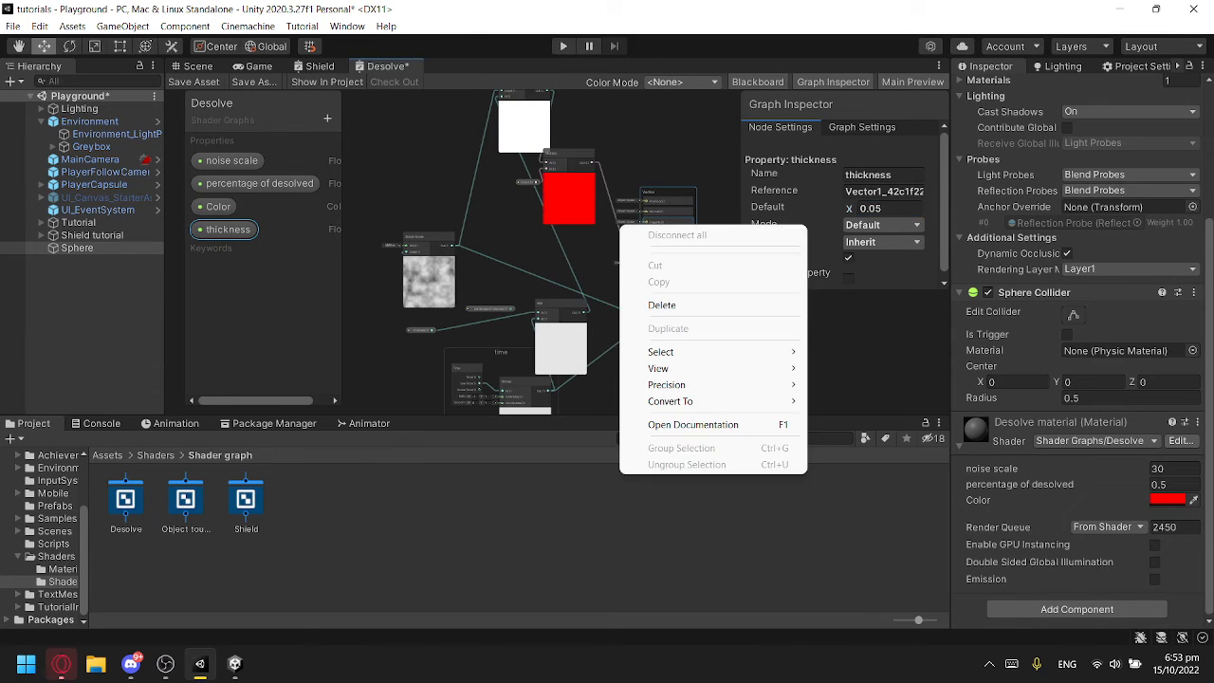
pyautogui.click(665, 224)
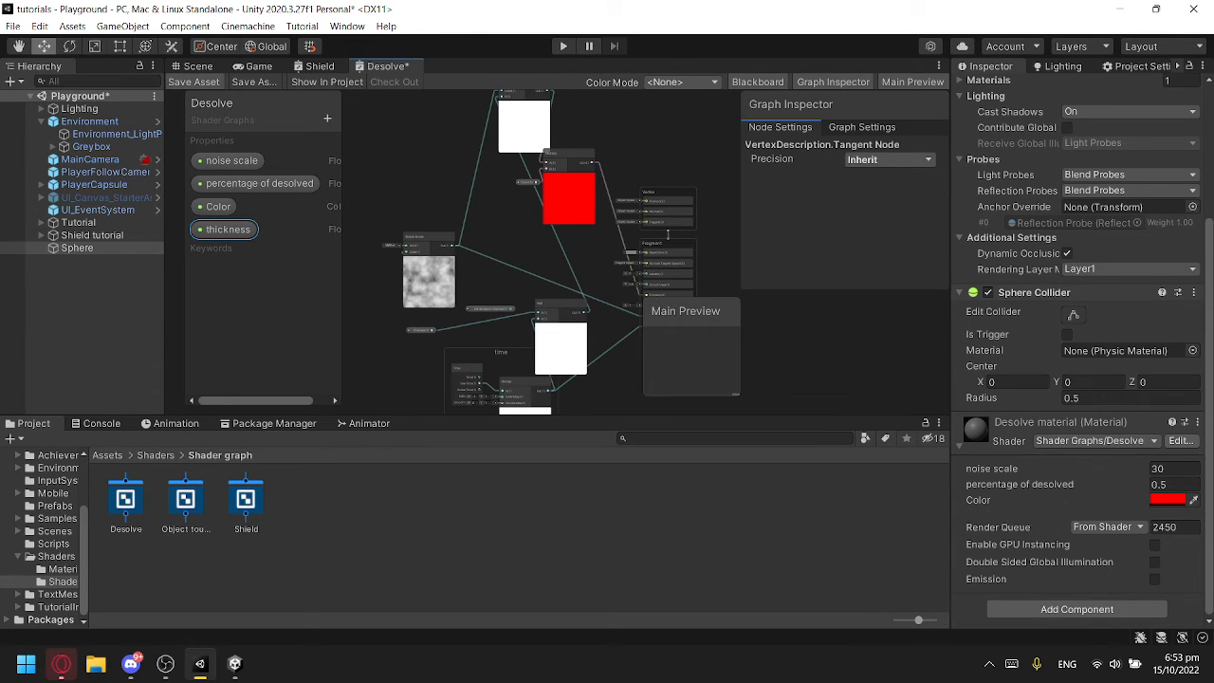
# Step: View the red-edged dissolve effect on the sphere and cube in the scene
pyautogui.click(195, 66)
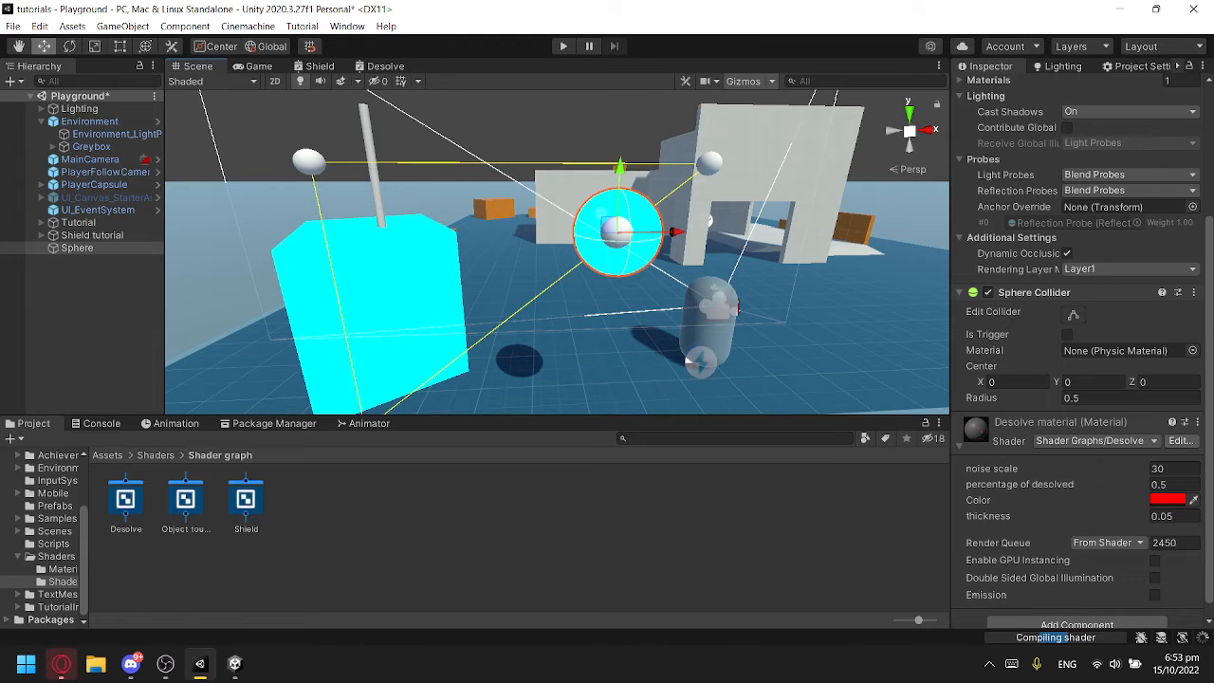
pyautogui.click(125, 502)
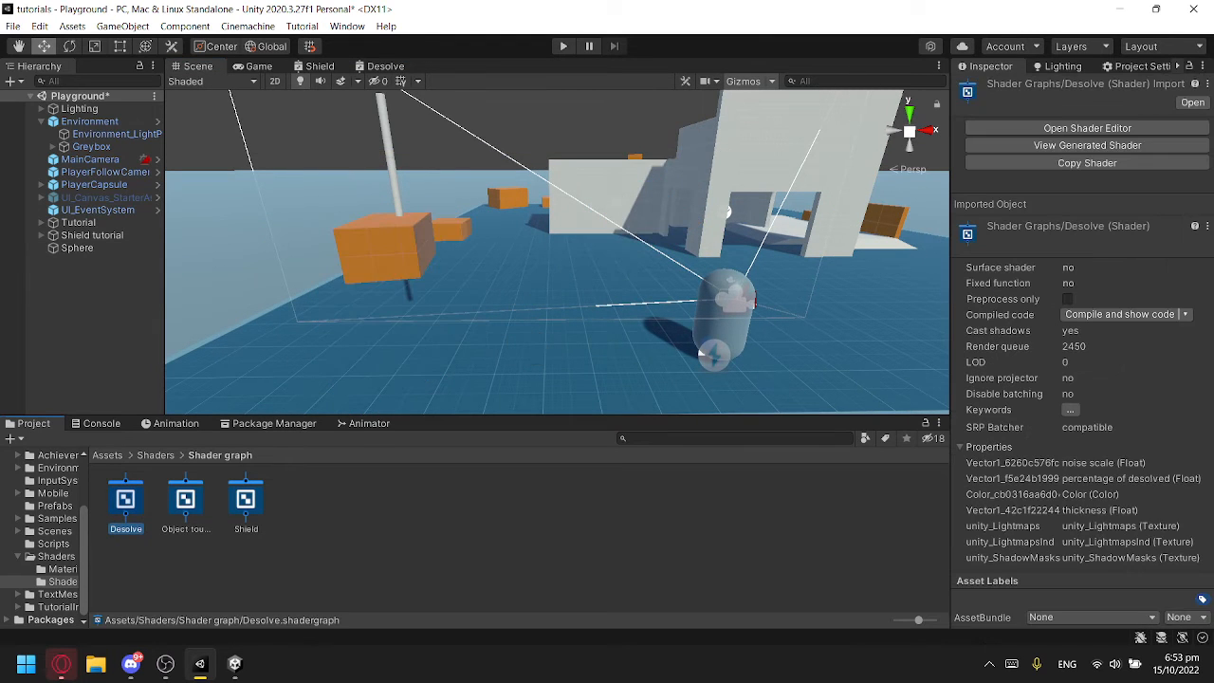
pyautogui.moveTo(558, 253)
pyautogui.mouseDown(button='right')
pyautogui.moveTo(569, 256)
pyautogui.moveTo(560, 252)
pyautogui.mouseUp(button='right')
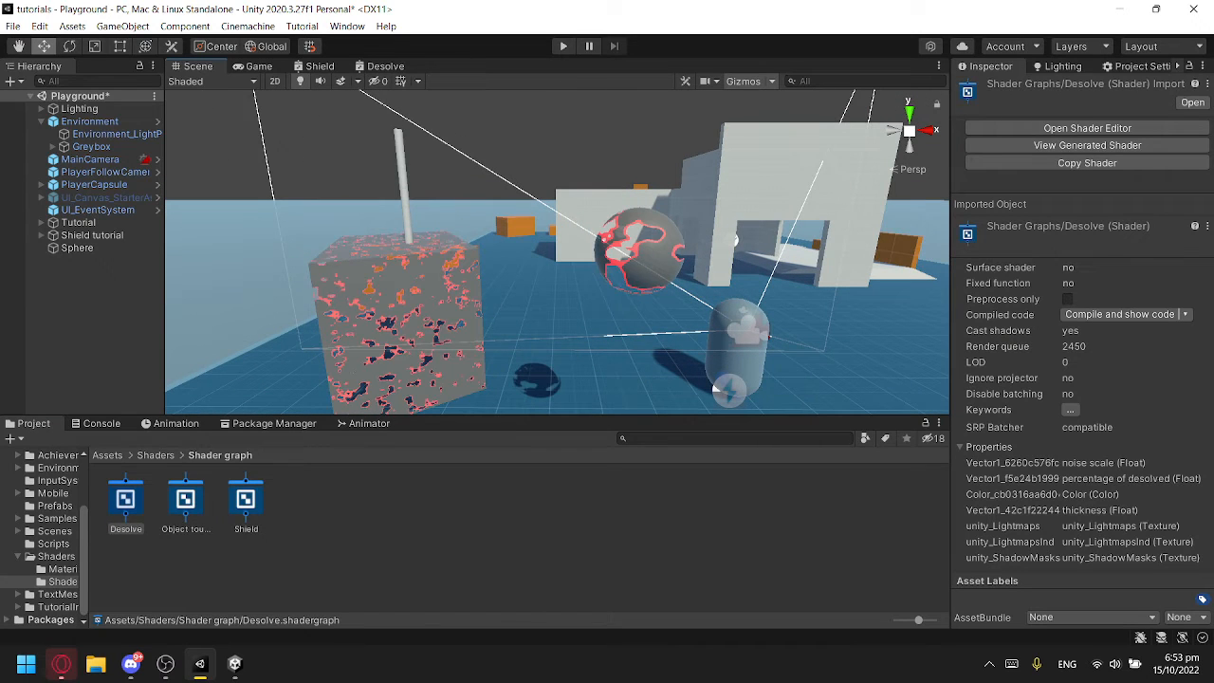
pyautogui.click(127, 502)
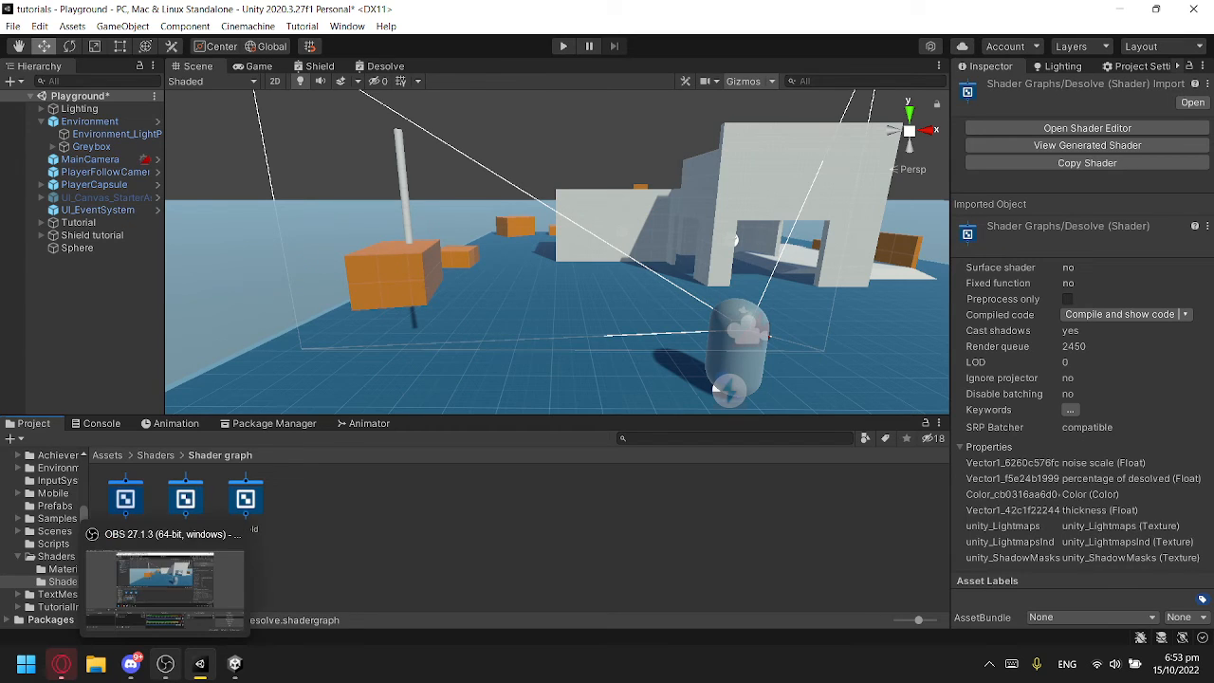
pyautogui.click(165, 664)
pyautogui.click(200, 664)
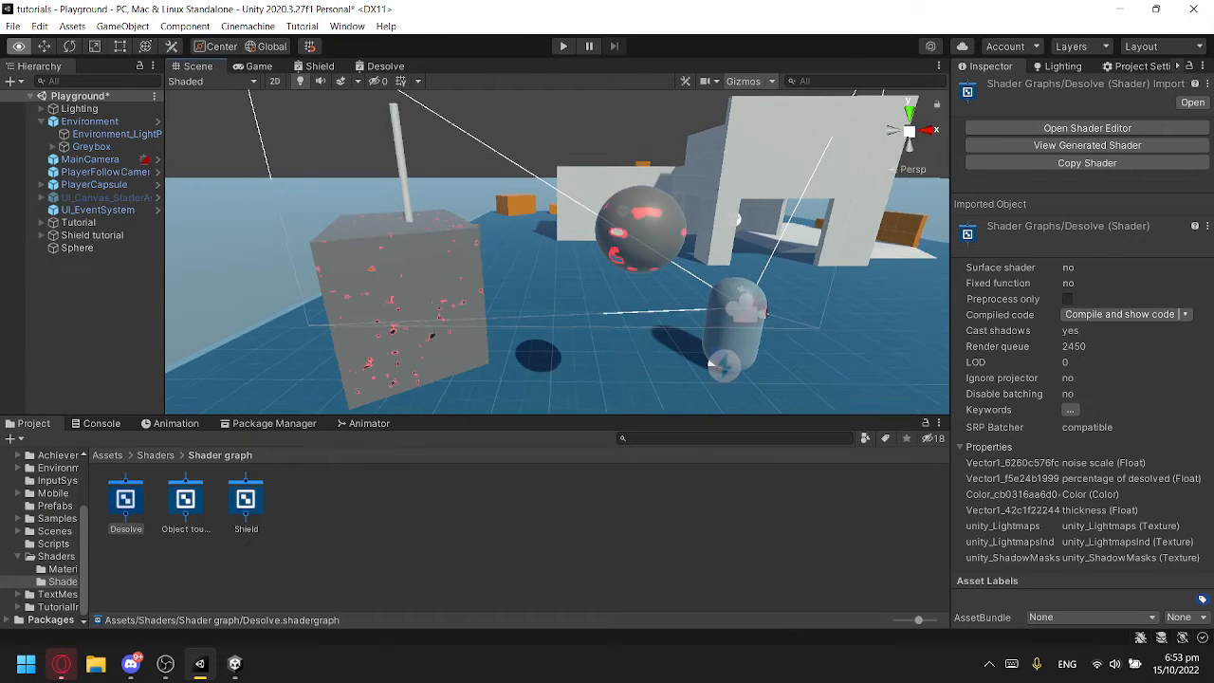
pyautogui.moveTo(556, 252); pyautogui.dragTo(527, 246, button='right')
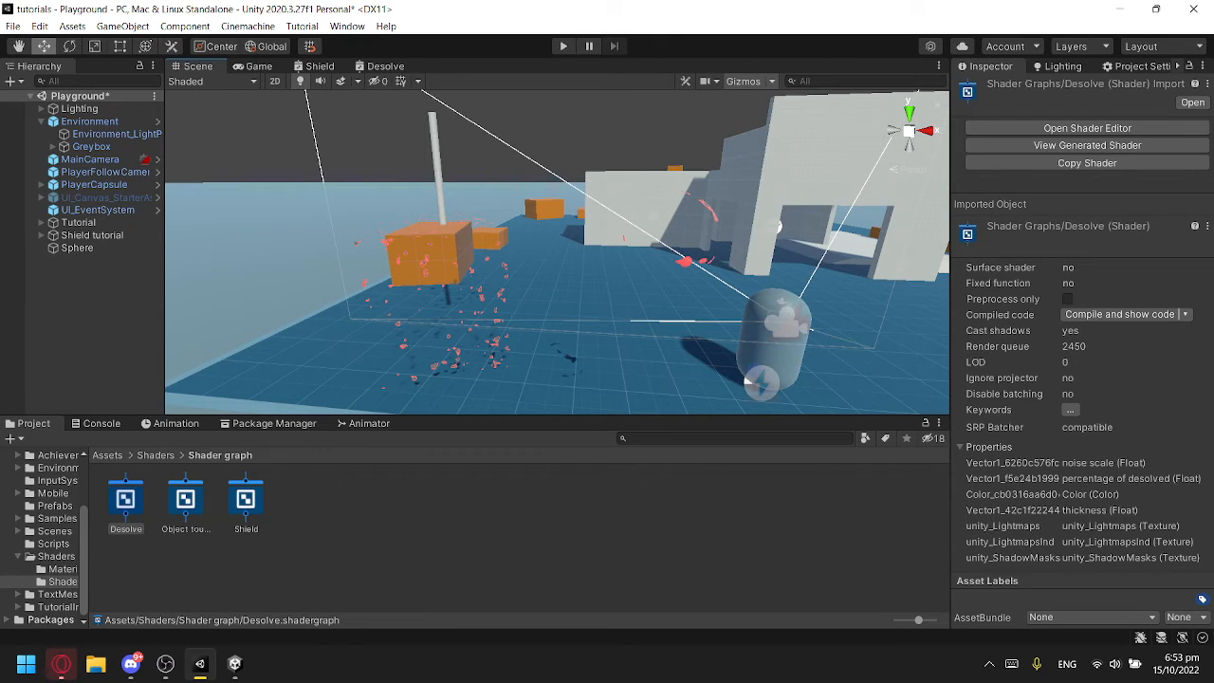
# Step: View the dissolve effect in the scene, then select the Sphere and examine its Desolve material properties
pyautogui.moveTo(527, 246); pyautogui.dragTo(578, 243, button='right')
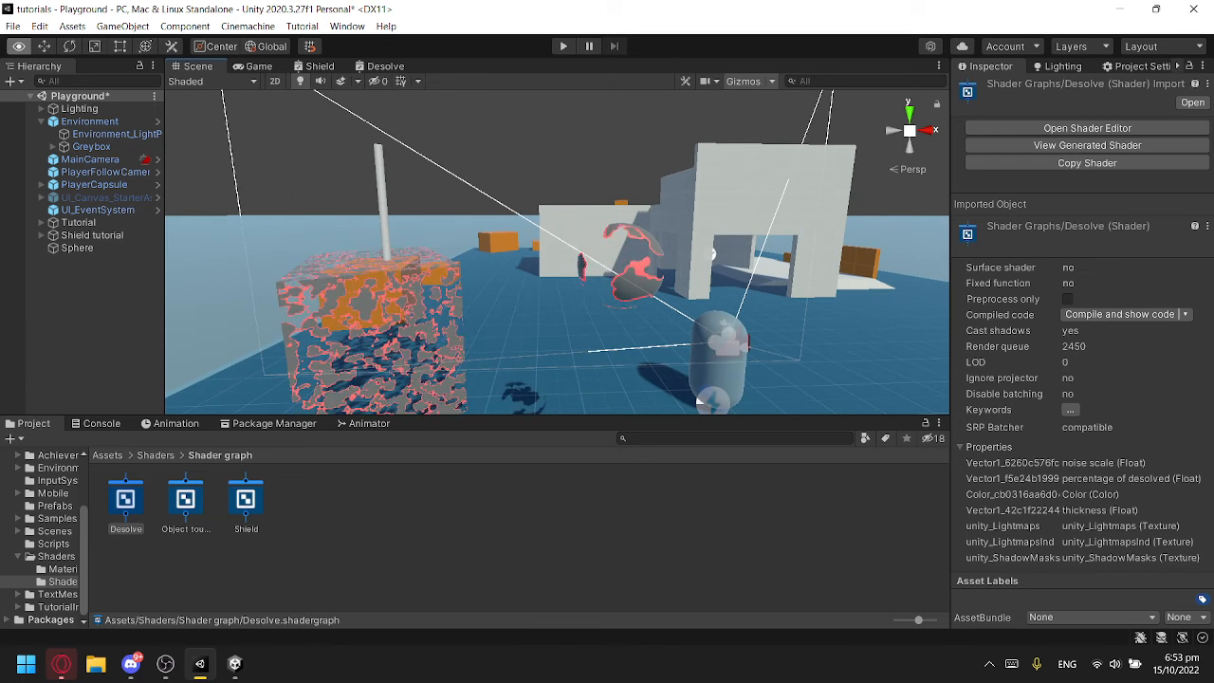
pyautogui.moveTo(578, 242); pyautogui.dragTo(593, 254, button='right')
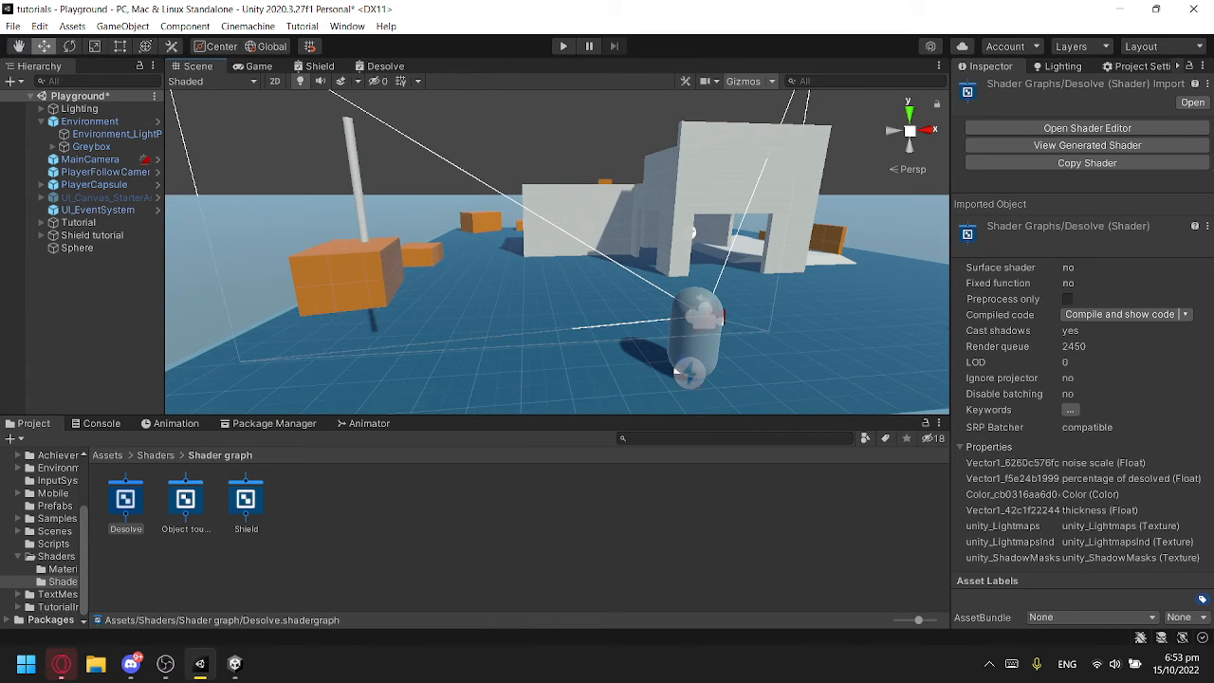
pyautogui.click(83, 294)
pyautogui.click(77, 248)
pyautogui.scroll(-5, 1076, 531)
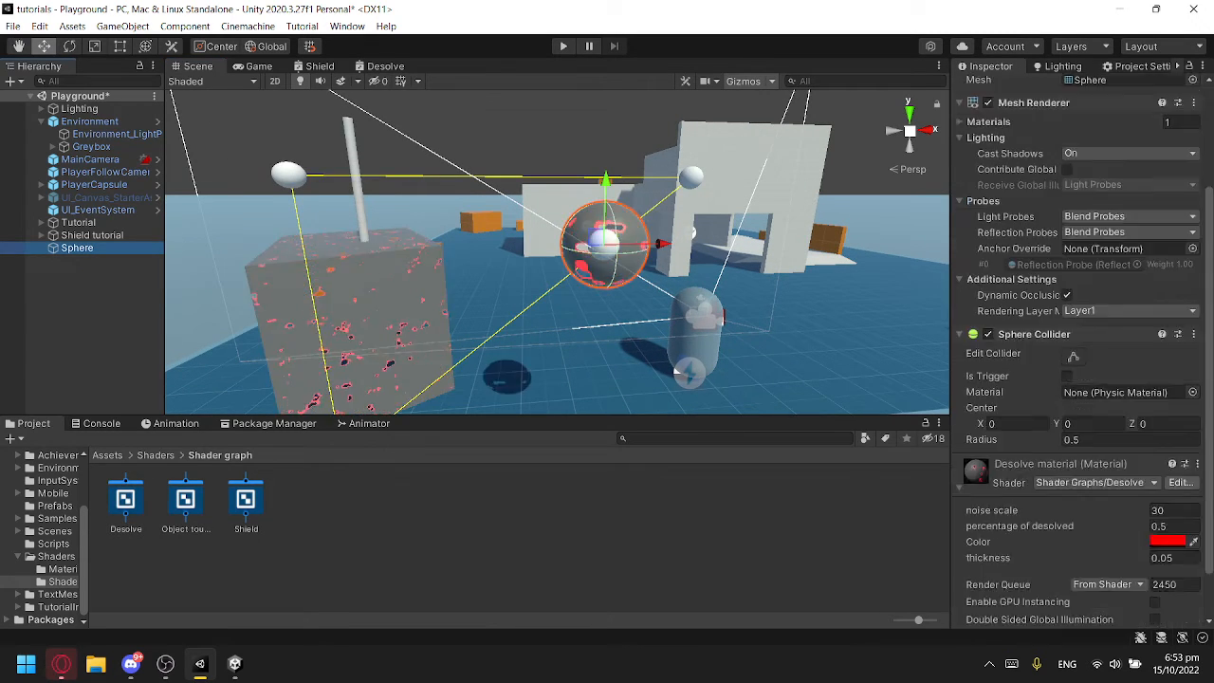
pyautogui.scroll(3, 1076, 379)
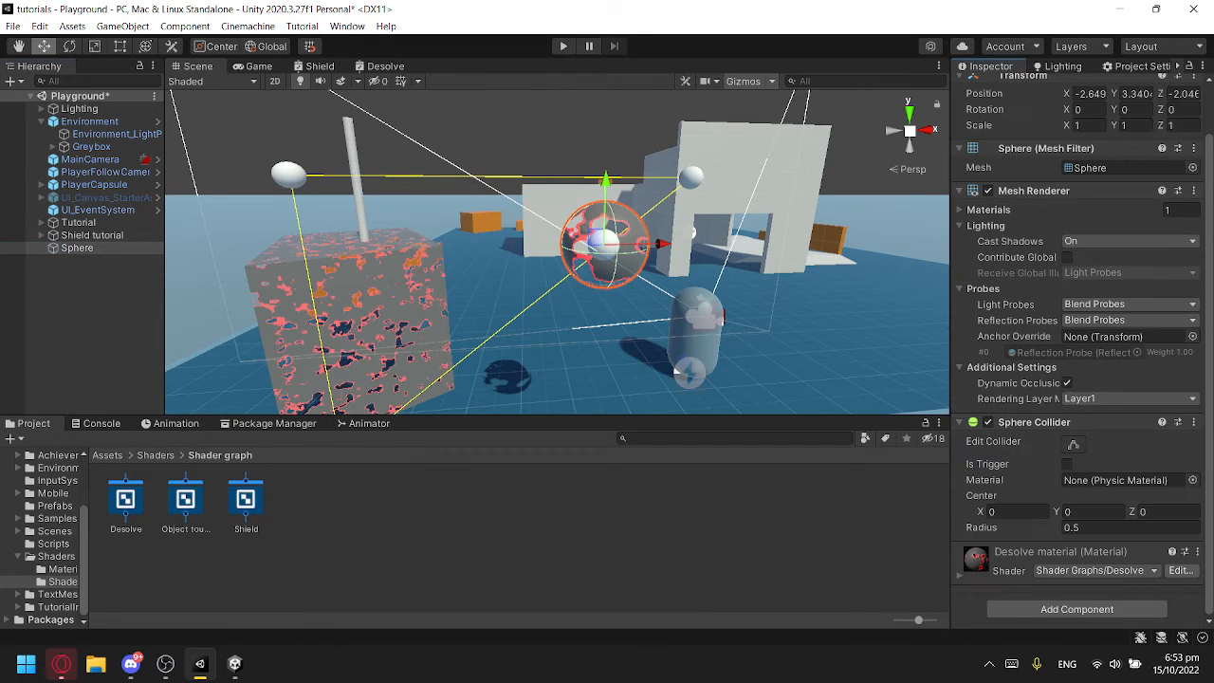
# Step: Move the time group farther away from the Add node in the Desolve shader graph
pyautogui.click(385, 66)
pyautogui.scroll(2, 567, 262)
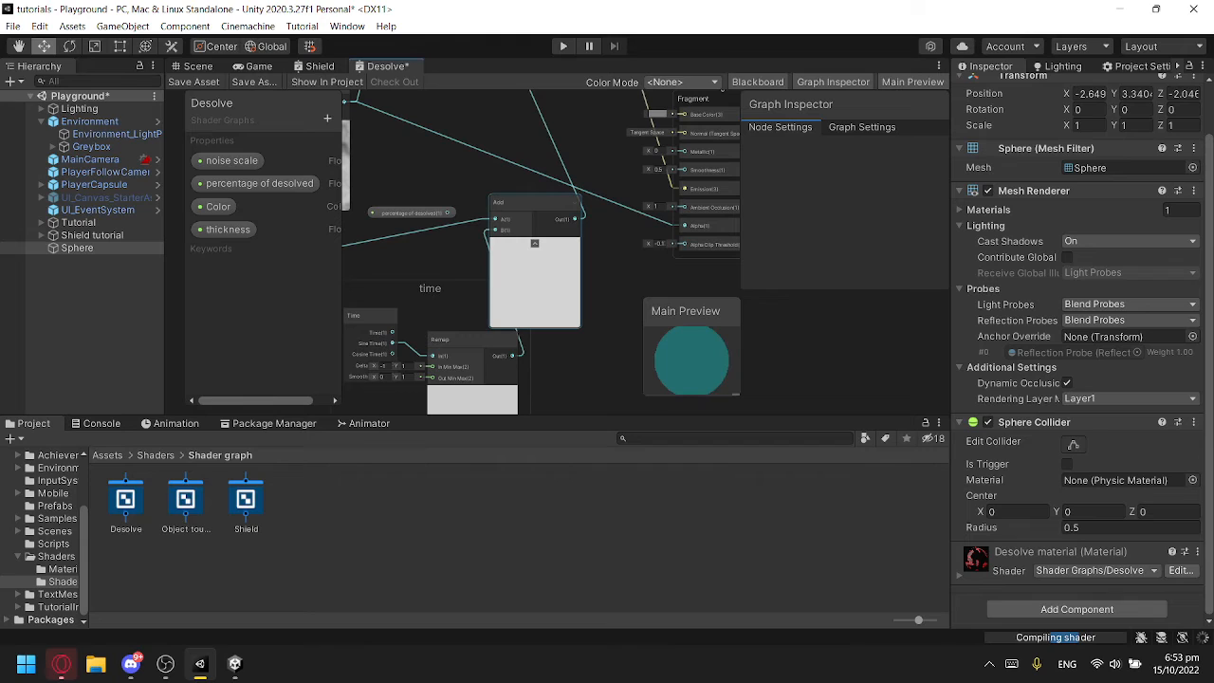
pyautogui.moveTo(430, 288); pyautogui.dragTo(252, 432)
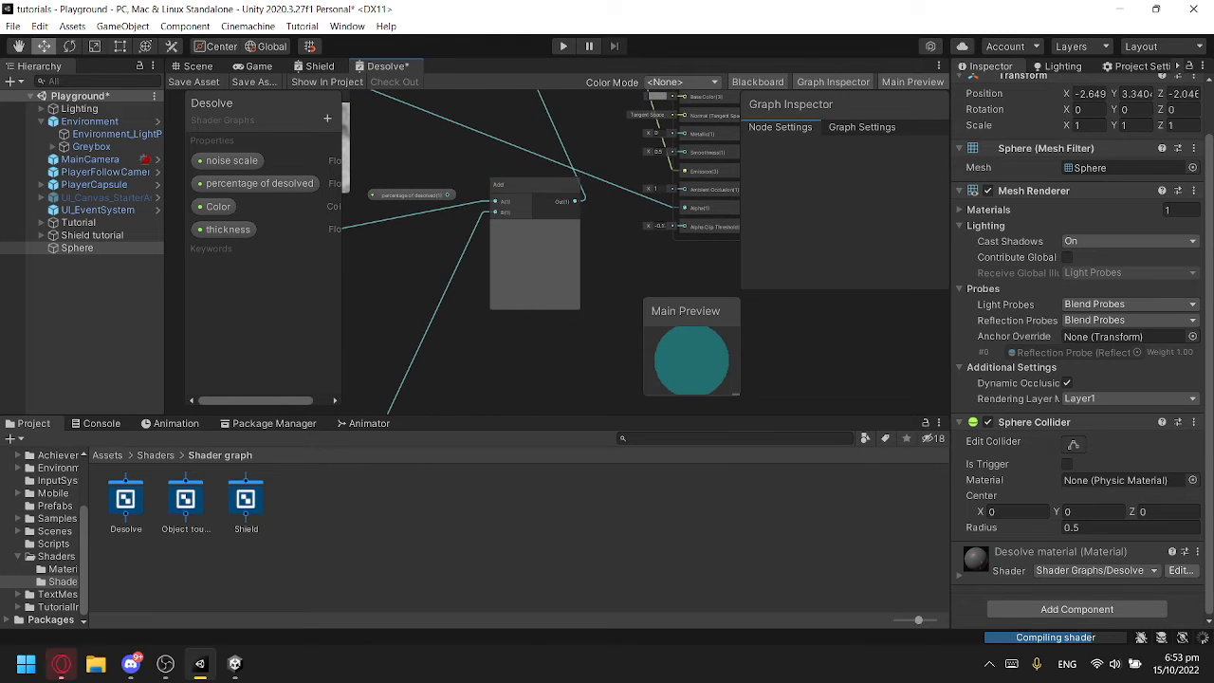
pyautogui.moveTo(430, 324); pyautogui.dragTo(526, 256, button='middle')
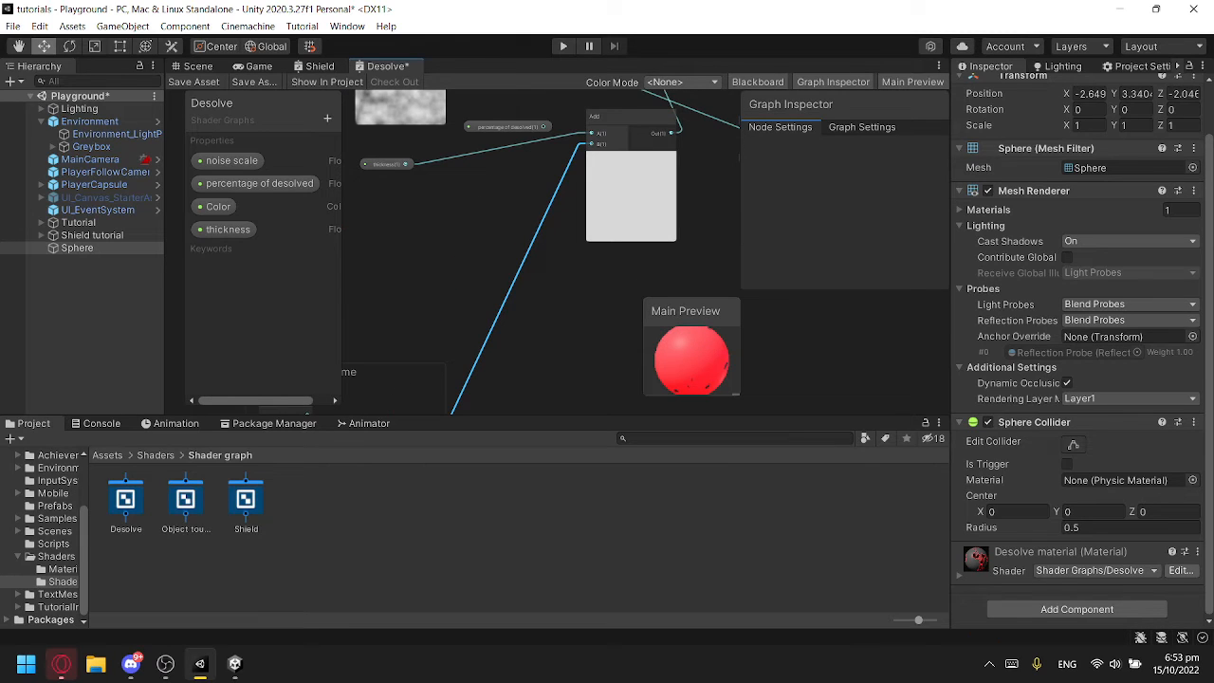
# Step: Replace the Remap link with the percentage of desolved property, feeding the Add node's B input and Alpha Clip Threshold, and save the shader
pyautogui.press('Delete')
pyautogui.moveTo(507, 126); pyautogui.dragTo(590, 182)
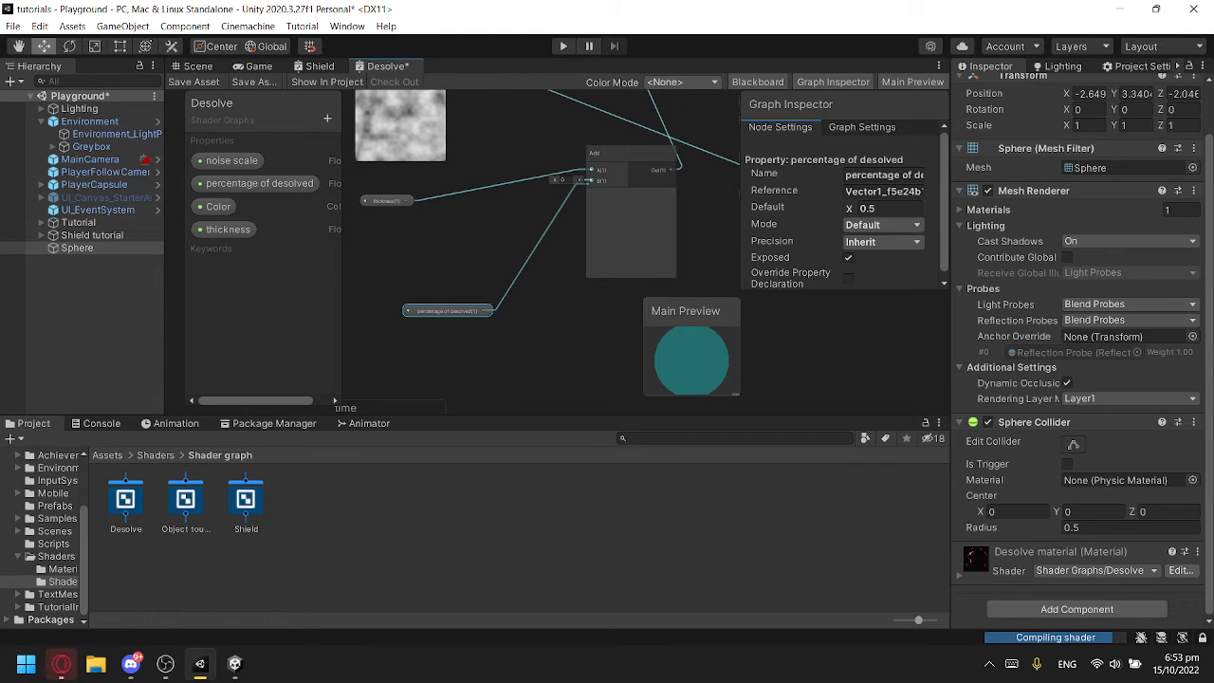
pyautogui.moveTo(542, 266); pyautogui.dragTo(415, 268, button='middle')
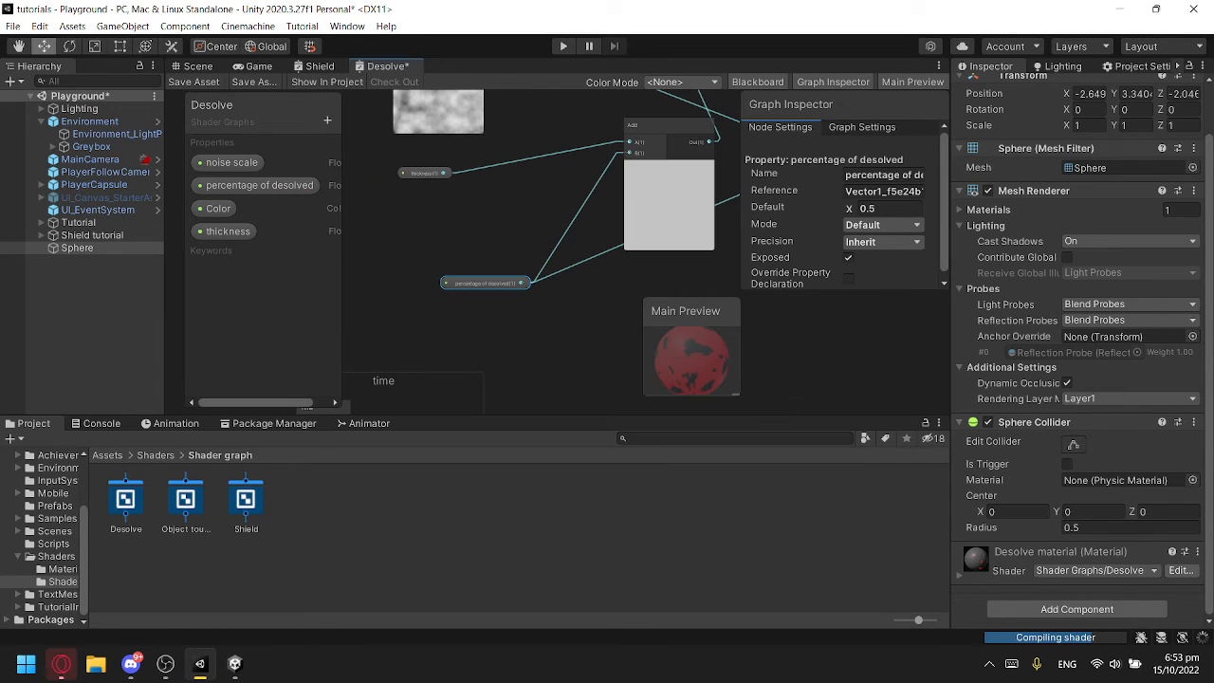
pyautogui.click(193, 82)
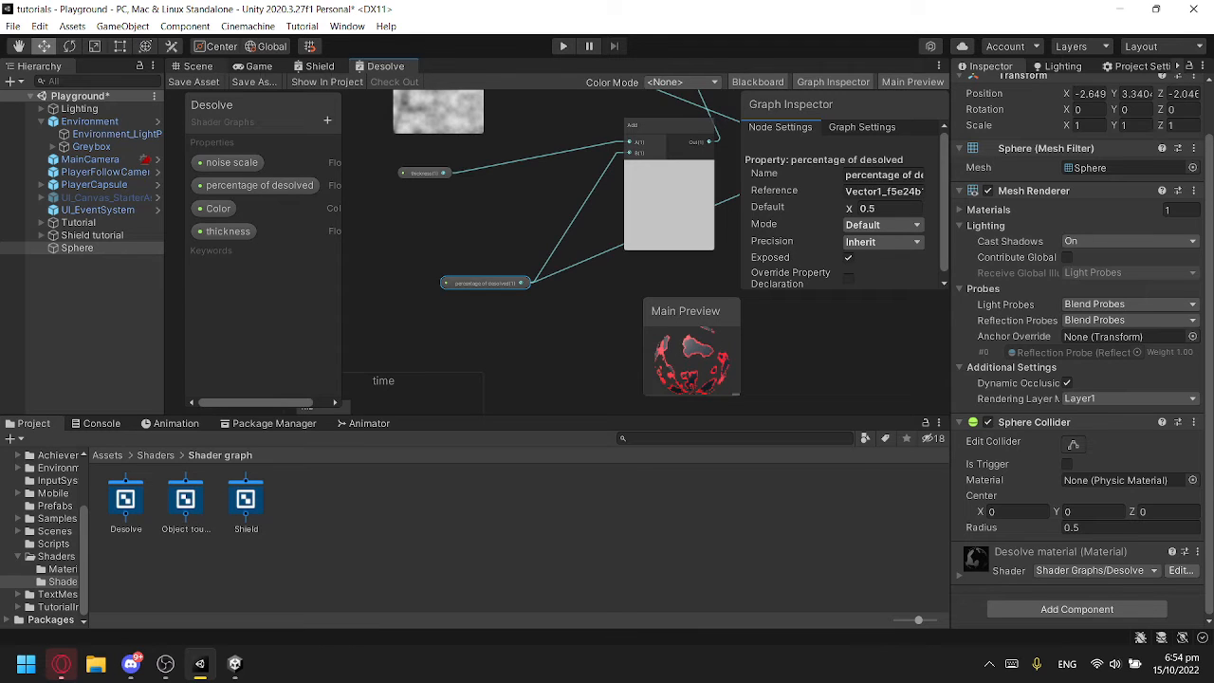
# Step: View the updated dissolve effect in the scene and inspect the Desolve shader asset's properties
pyautogui.hotkey('ctrl', '1')
pyautogui.moveTo(588, 284)
pyautogui.keyDown('alt'); pyautogui.mouseDown()
pyautogui.moveTo(550, 284)
pyautogui.moveTo(583, 275)
pyautogui.mouseUp(); pyautogui.keyUp('alt')
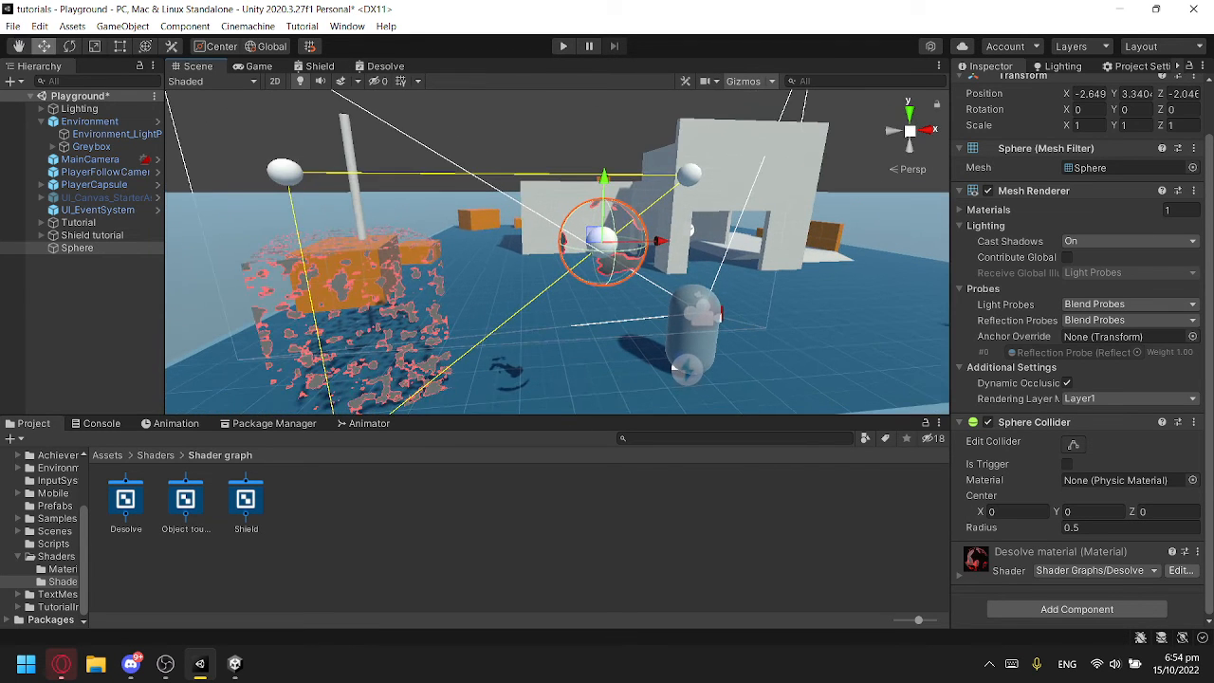
pyautogui.click(125, 503)
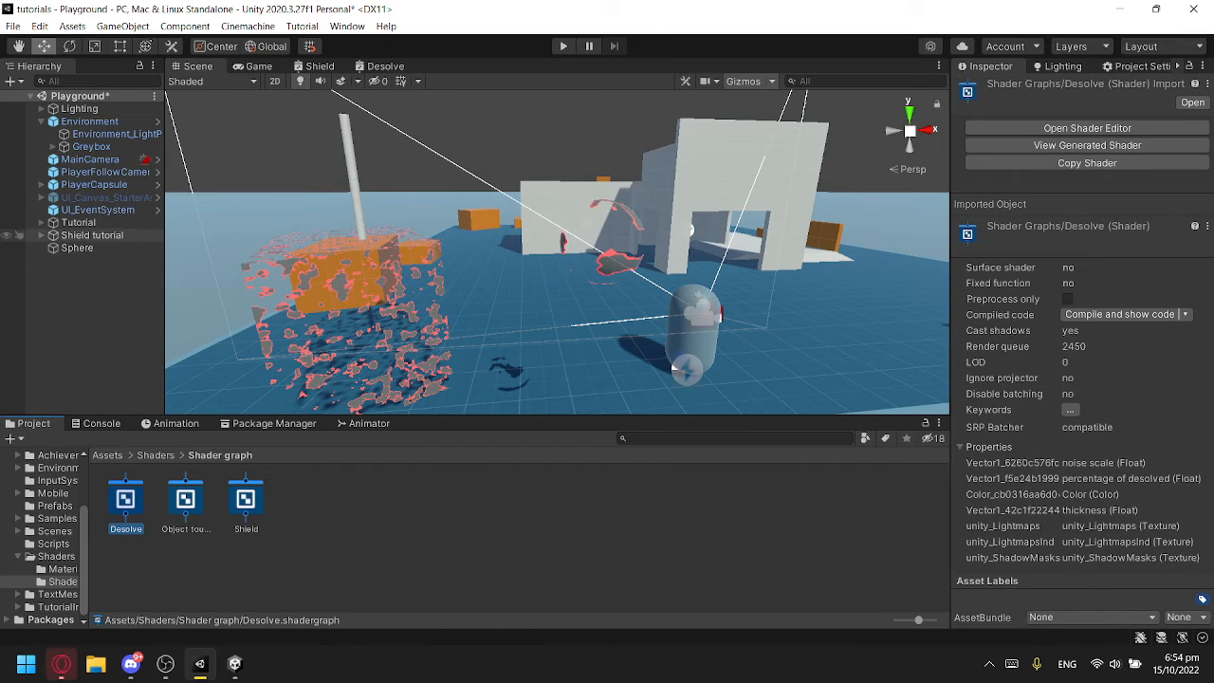
# Step: Create a new script named Desolve and attach it to the Sphere
pyautogui.click(77, 248)
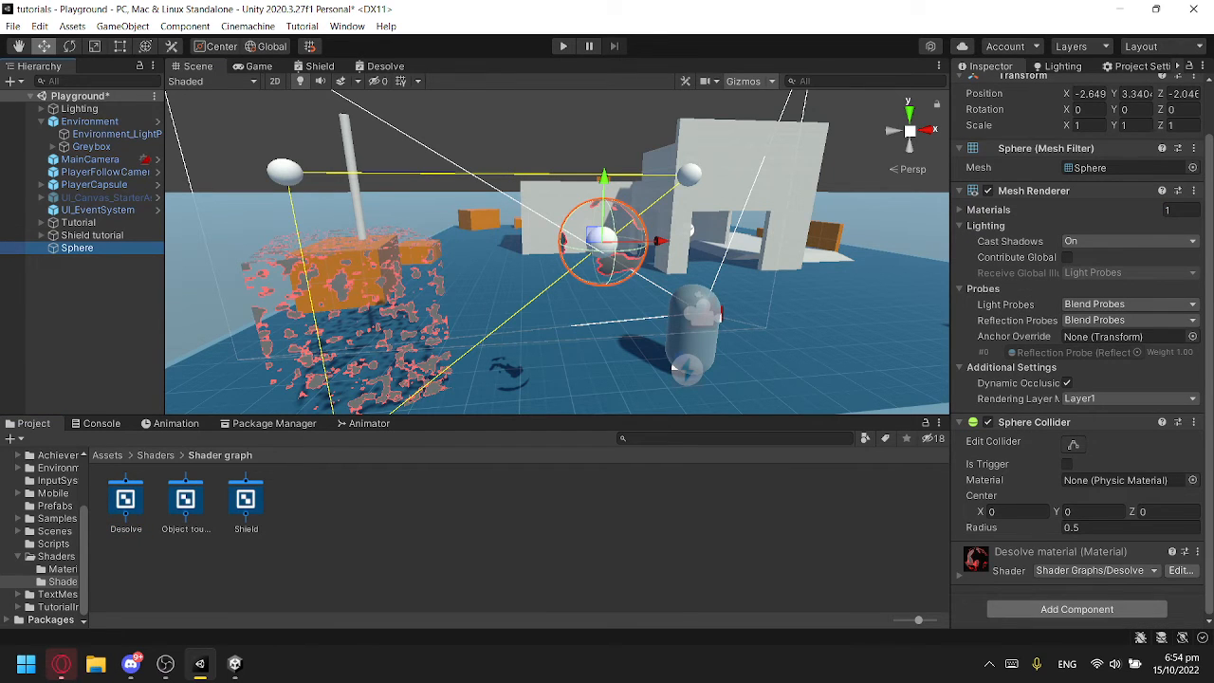
pyautogui.click(1077, 609)
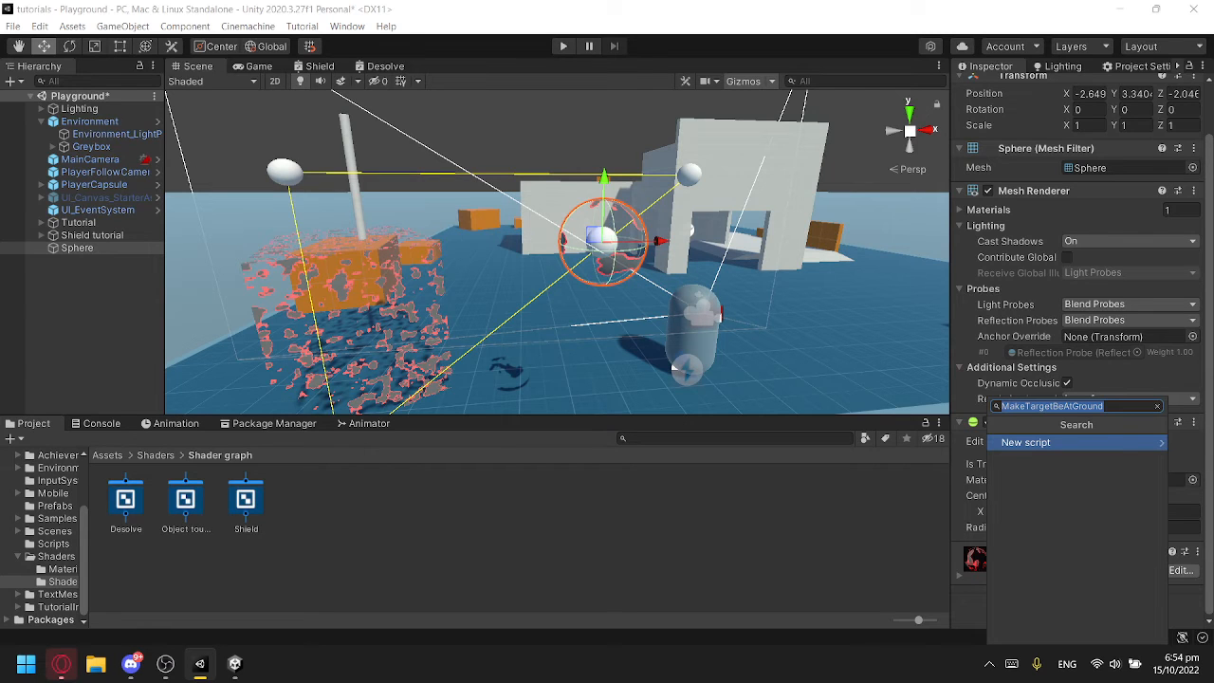
pyautogui.write('Desolve')
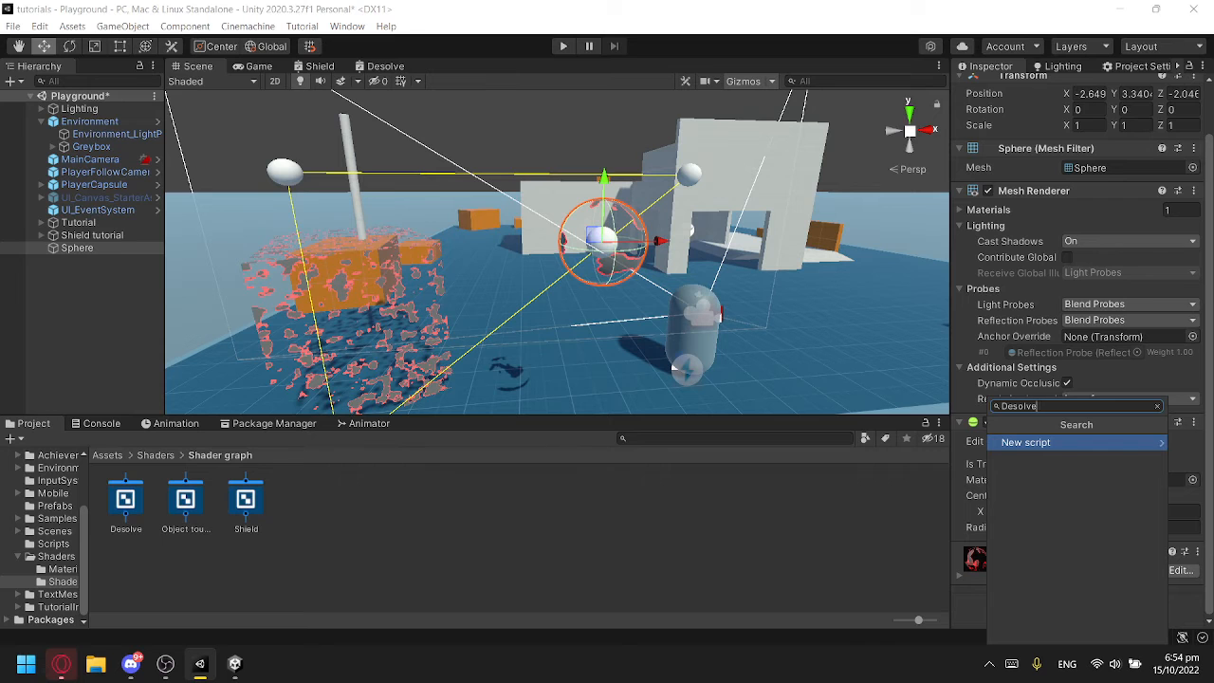
pyautogui.press('Return')
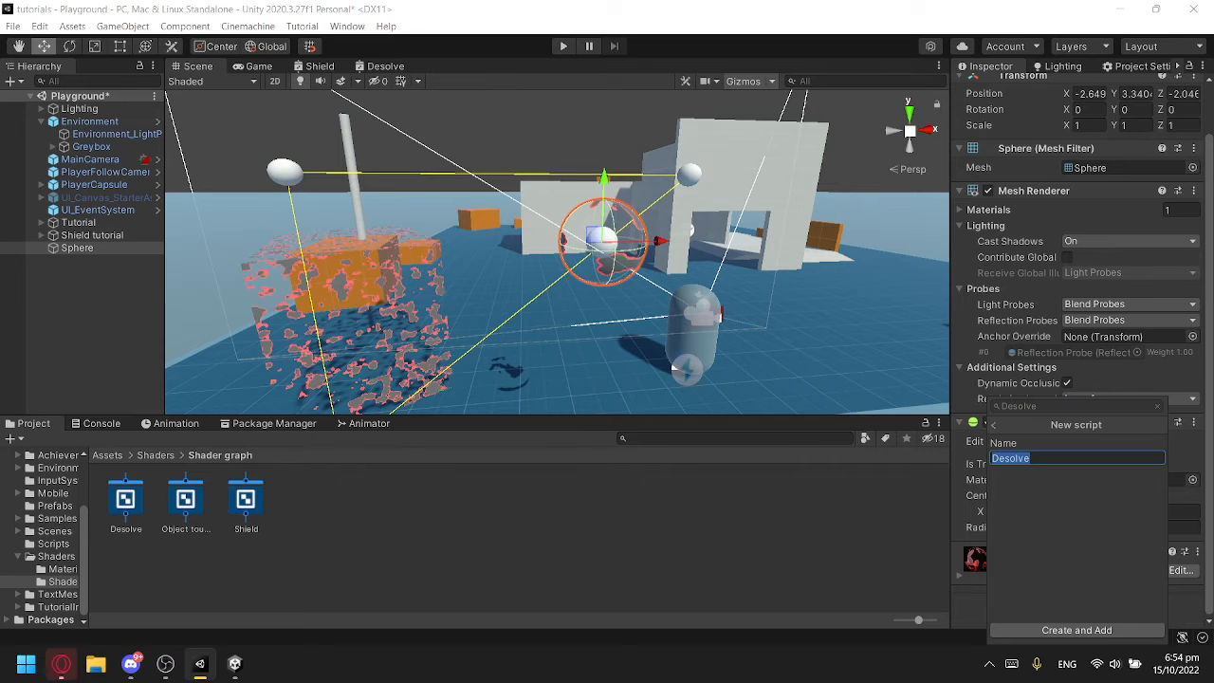
pyautogui.press('Return')
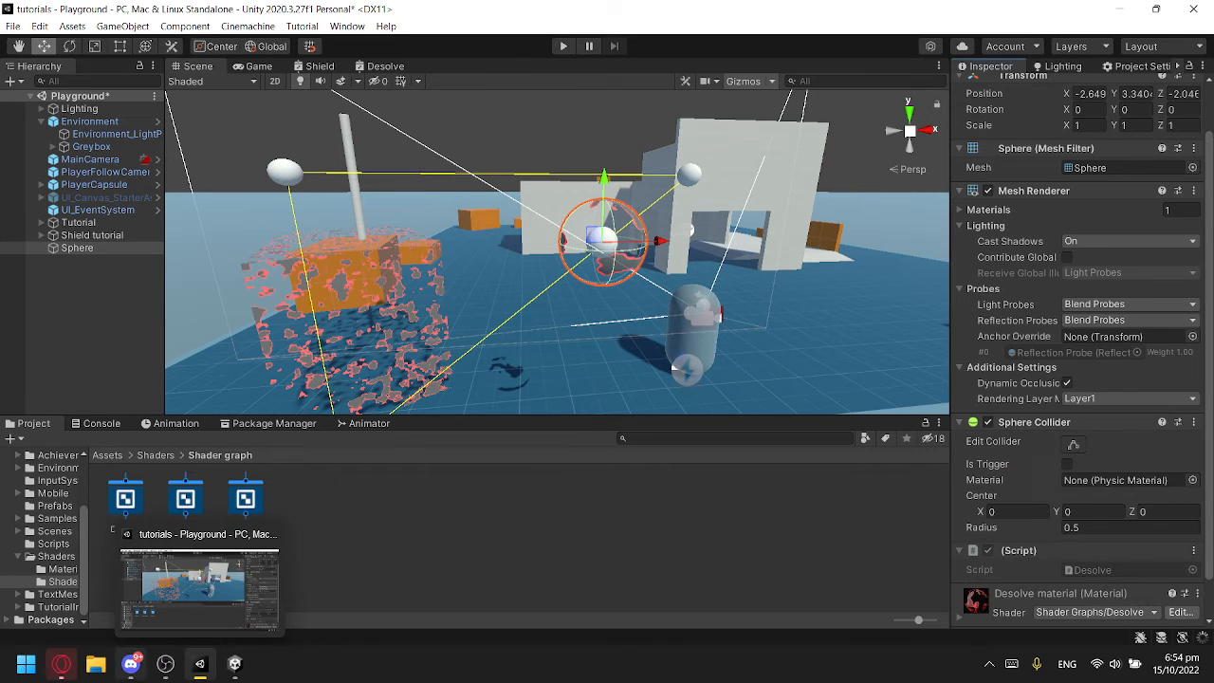
# Step: Switch to the Ikea but scary Unity project, examine its cube script, and return to the tutorials project
pyautogui.click(234, 664)
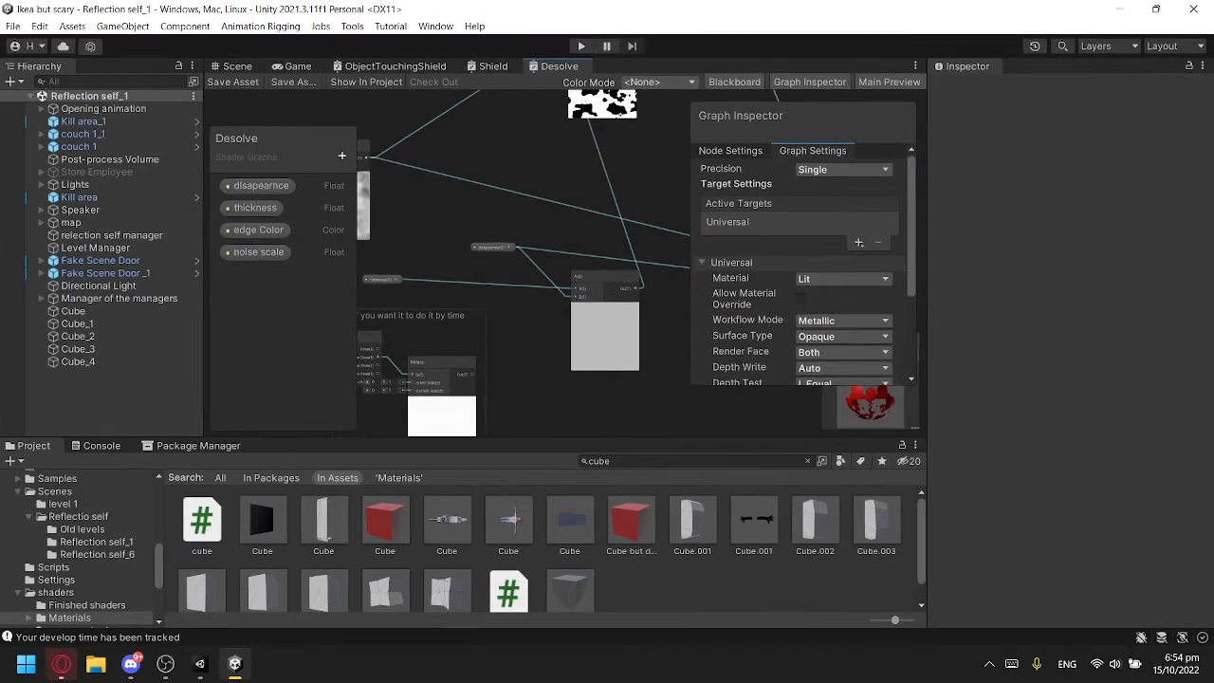
pyautogui.click(201, 521)
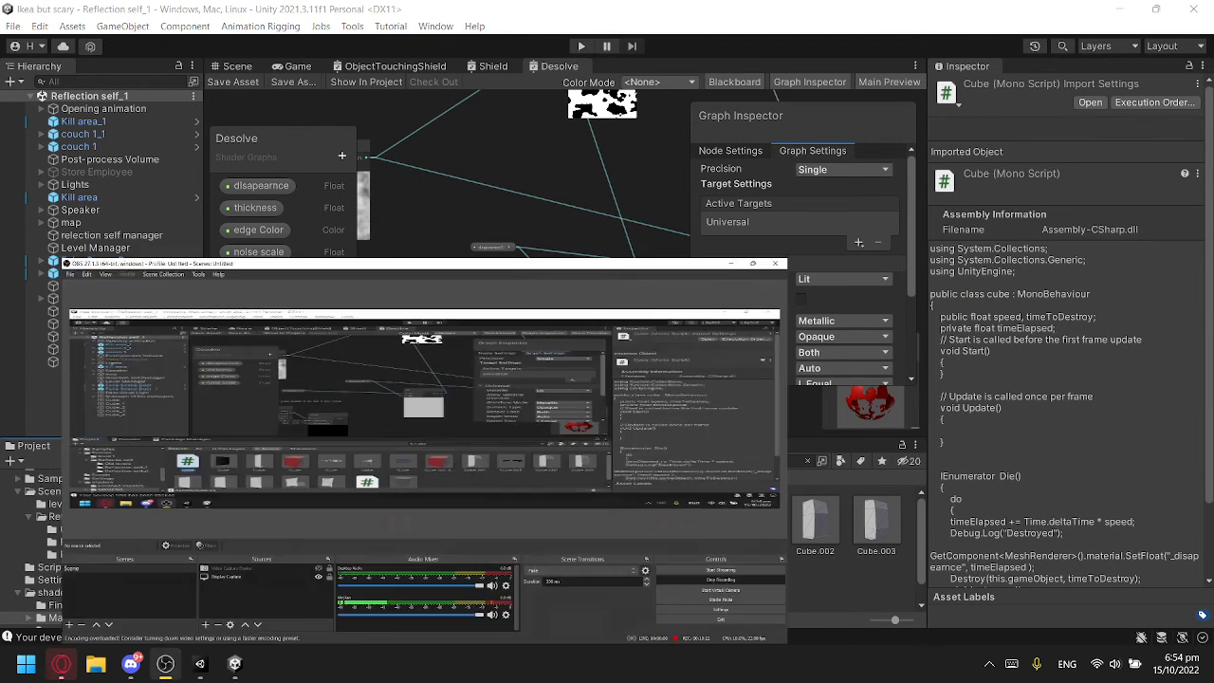
pyautogui.click(165, 663)
pyautogui.click(200, 664)
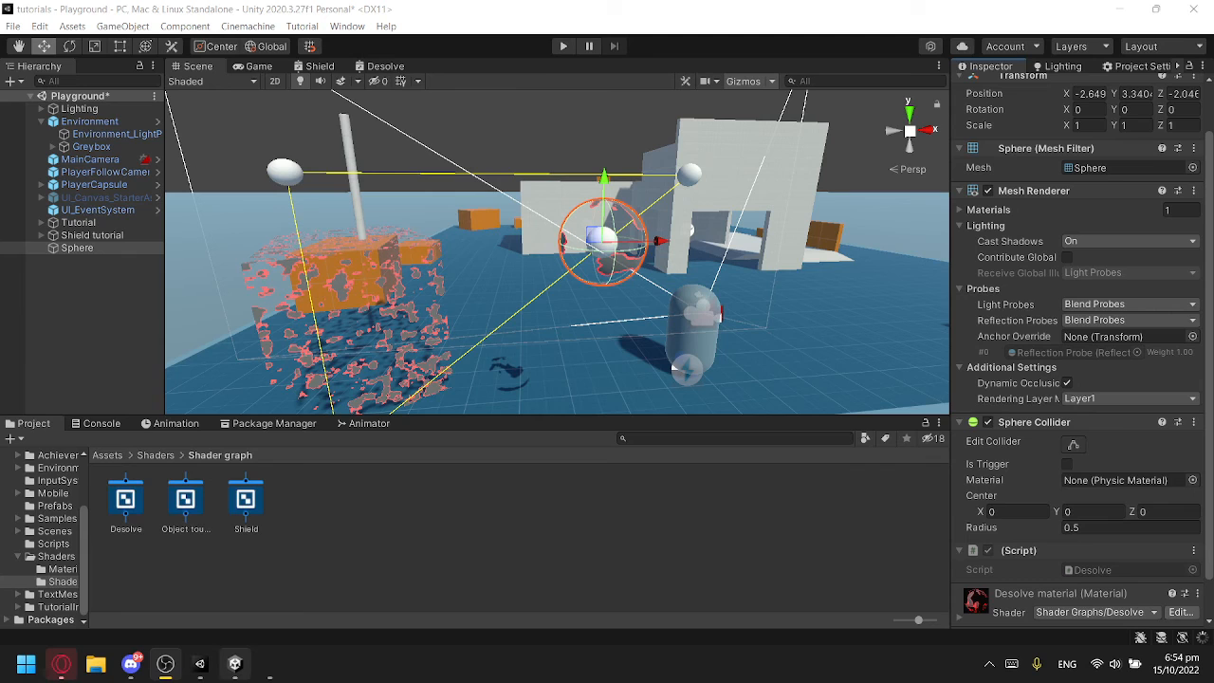
pyautogui.moveTo(234, 664)
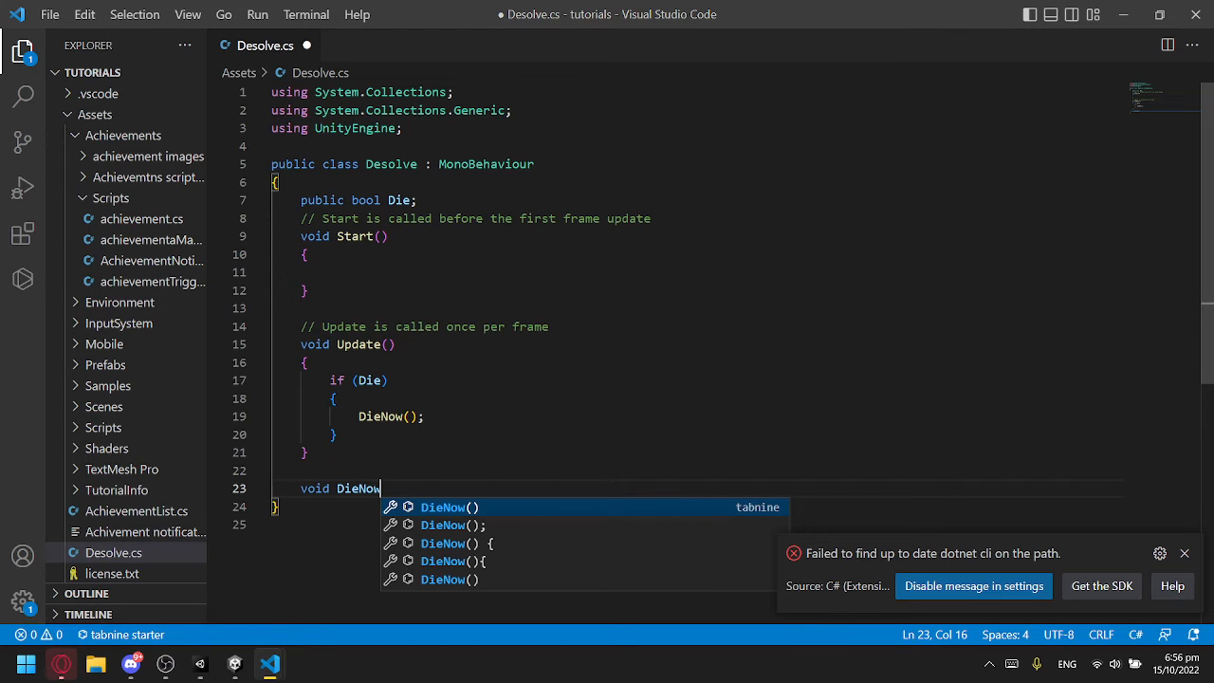
# Step: Complete the DieNow() method declaration below Update in Desolve.cs and open its body
pyautogui.write('()')
pyautogui.press('Return')
pyautogui.write('{')
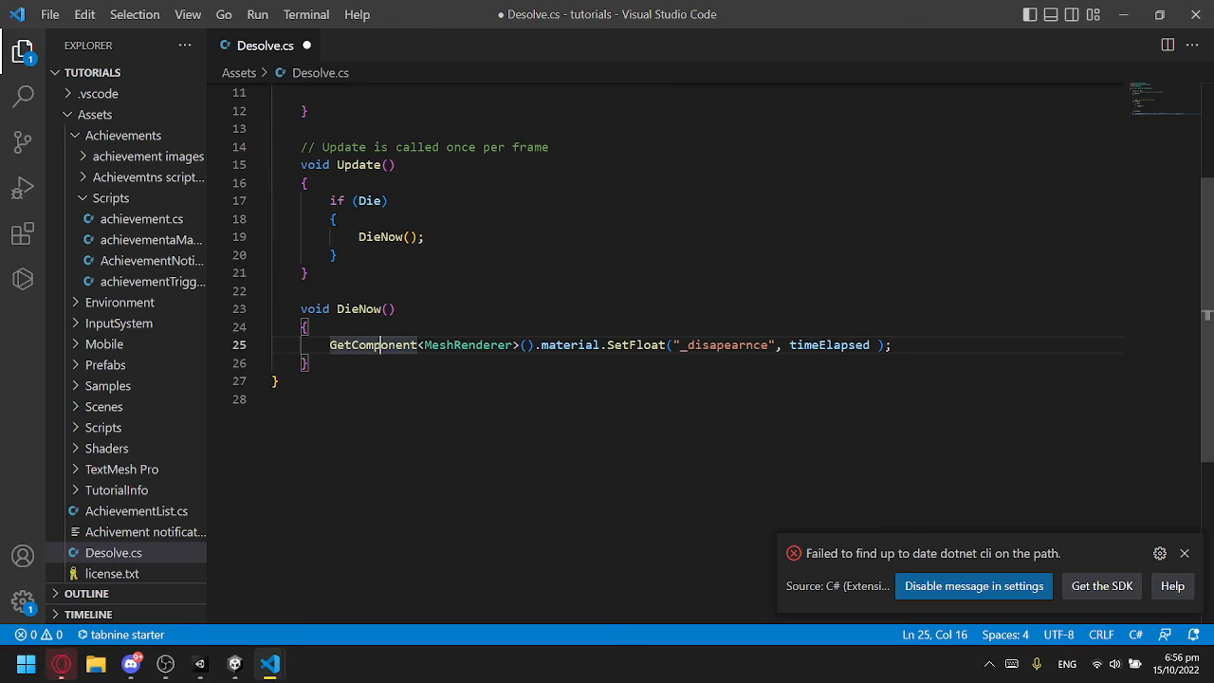
# Step: Clear the "_disapearnce" property name and the timeElapsed argument from the SetFloat call in DieNow
pyautogui.click(446, 344)
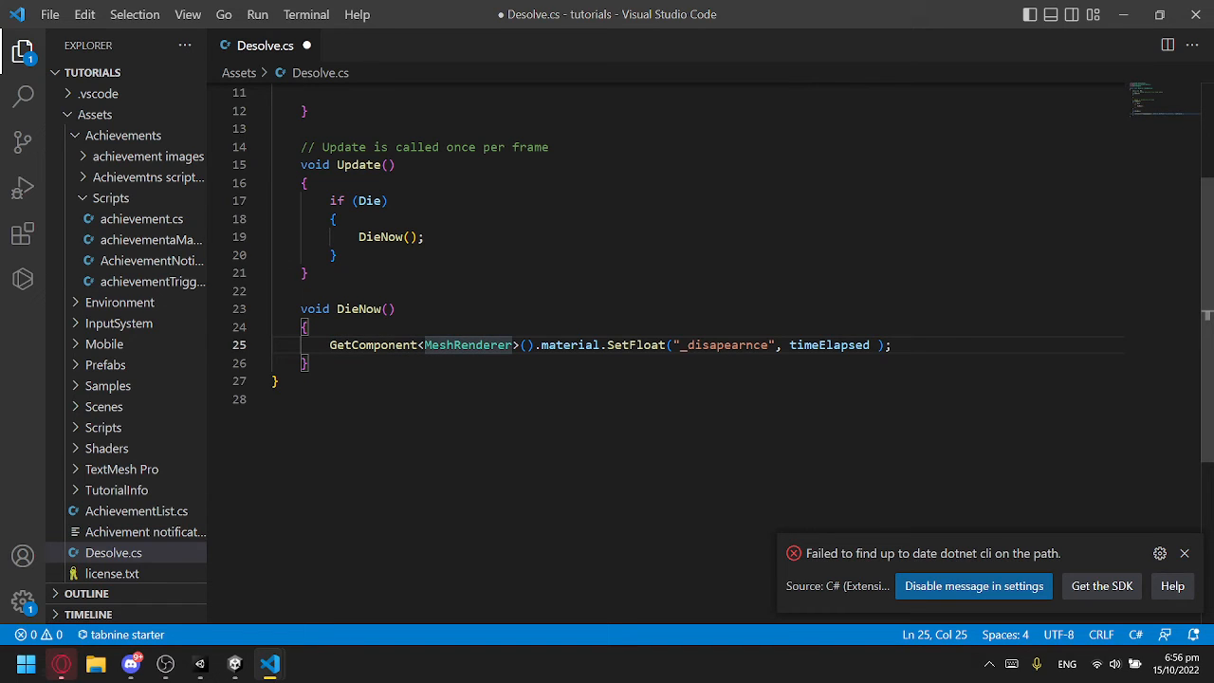
pyautogui.click(576, 345)
pyautogui.click(622, 344)
pyautogui.click(717, 344)
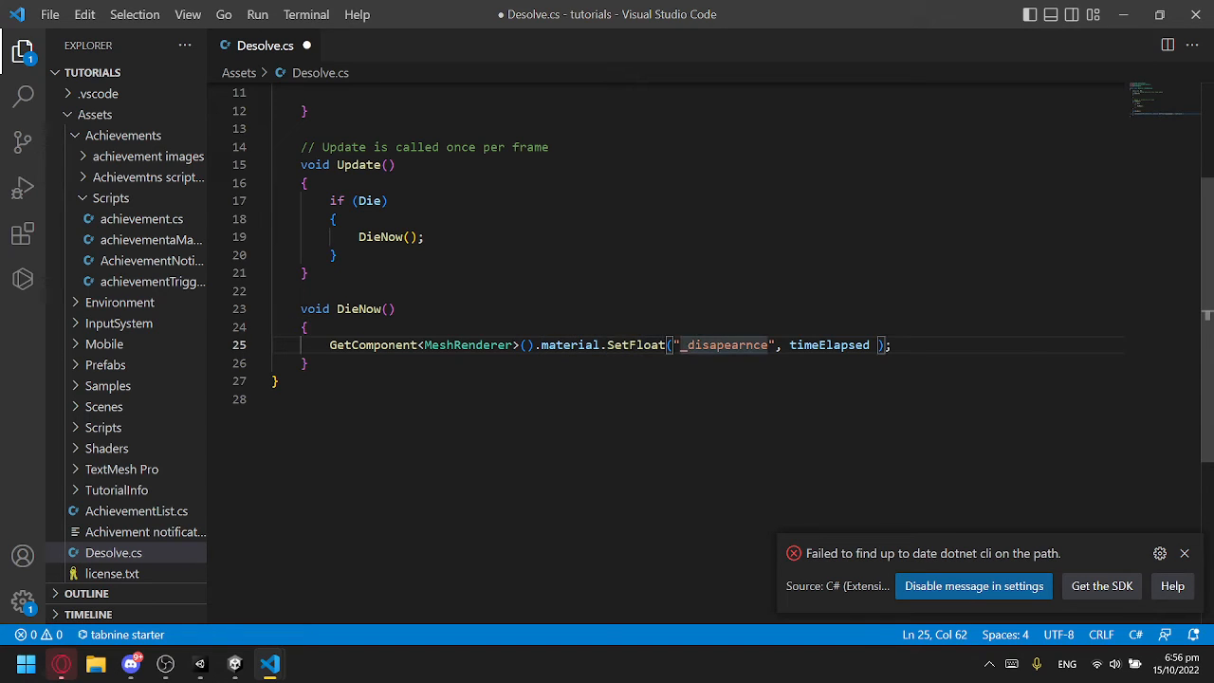
pyautogui.doubleClick(702, 344)
pyautogui.press('BackSpace')
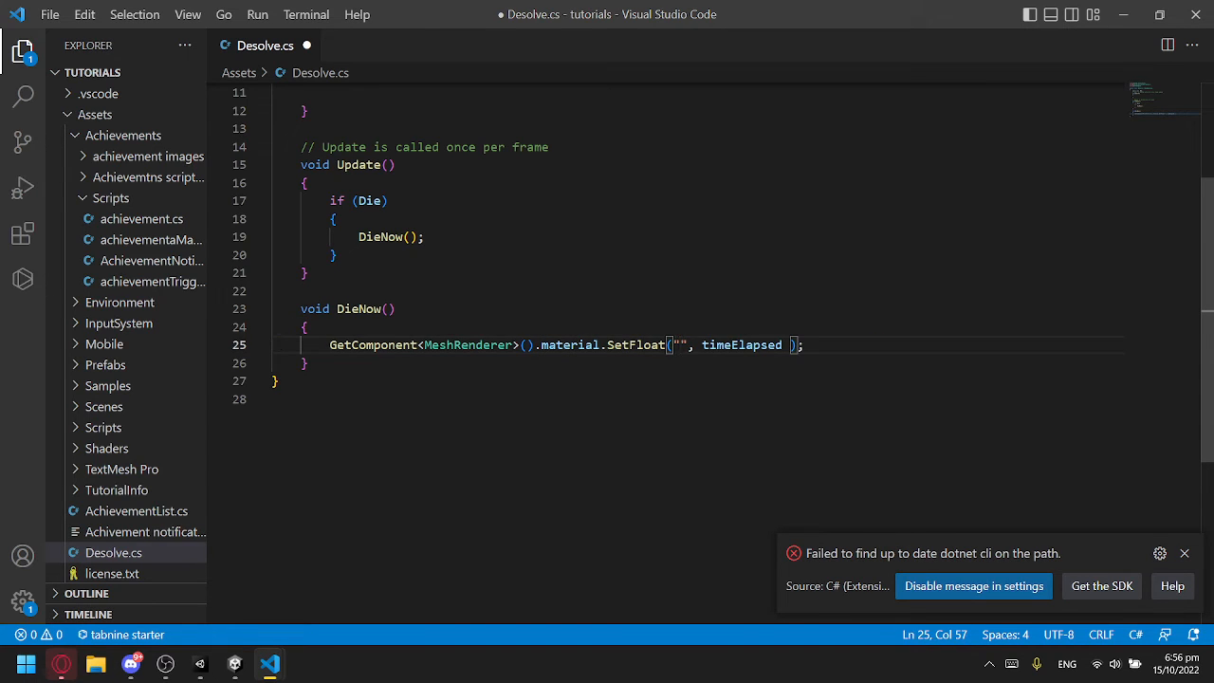
pyautogui.doubleClick(742, 345)
pyautogui.press('BackSpace')
pyautogui.press('BackSpace')
pyautogui.press('Delete')
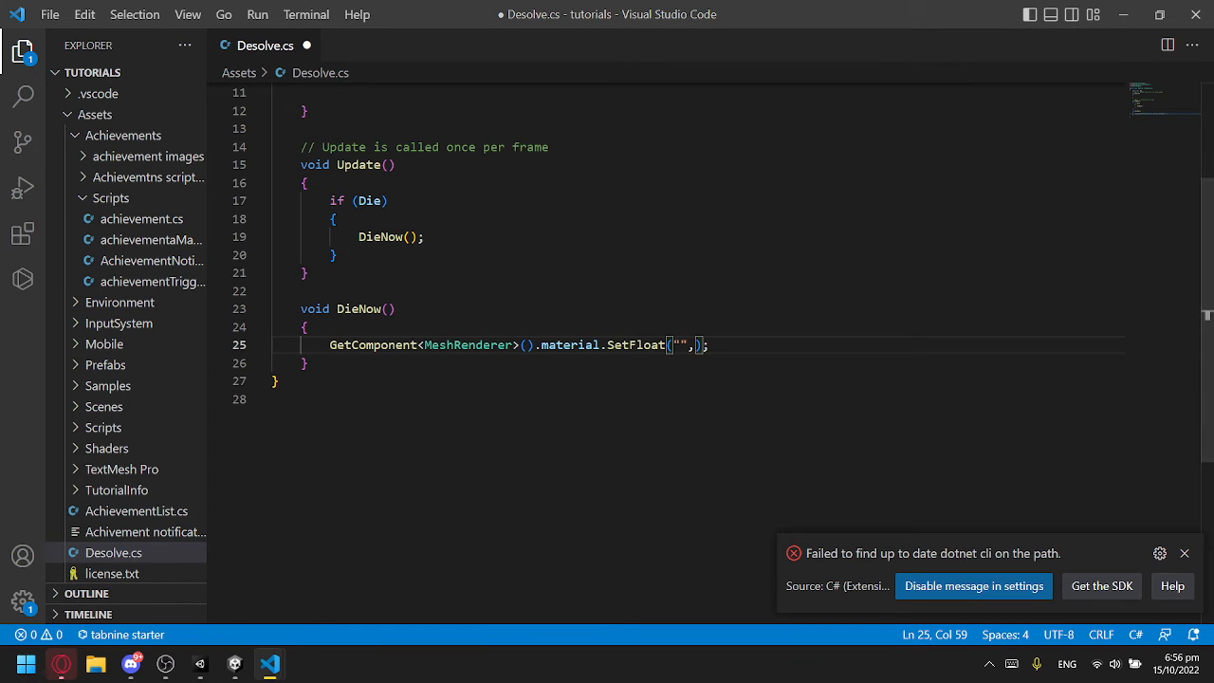
# Step: Switch to Unity, set the percentage of desolved property's reference to "percentage of desolved" in the Desolve graph, and copy it
pyautogui.hotkey('alt', 'Tab')
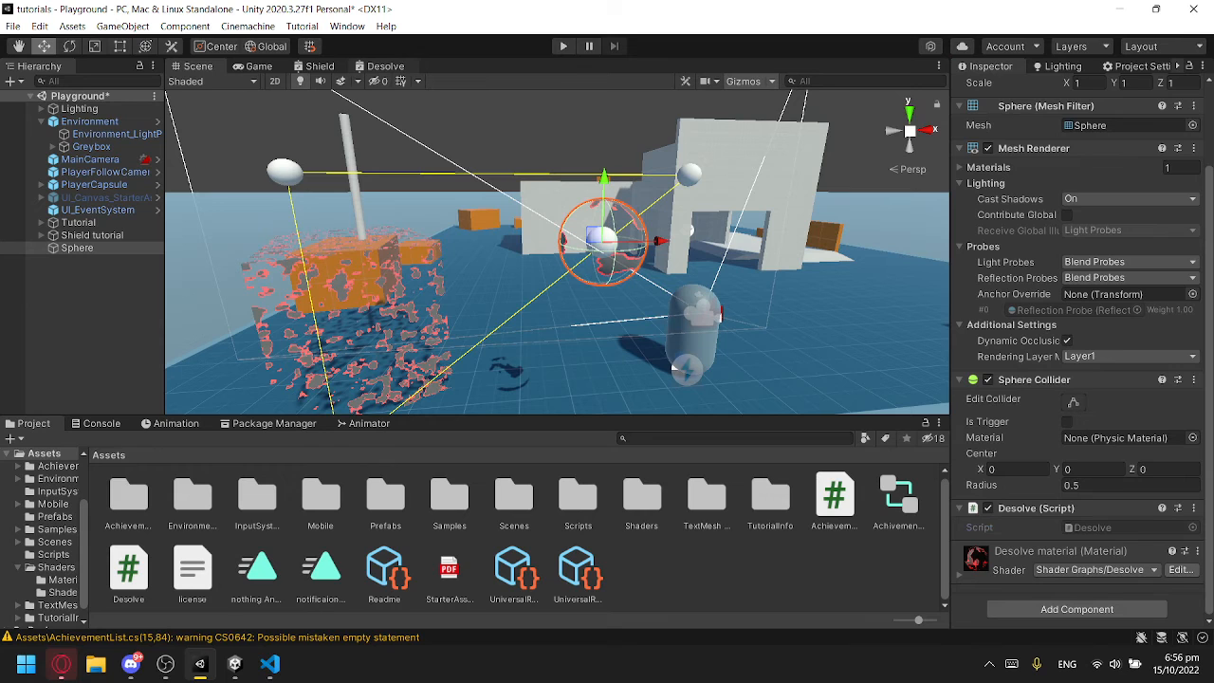
pyautogui.click(385, 66)
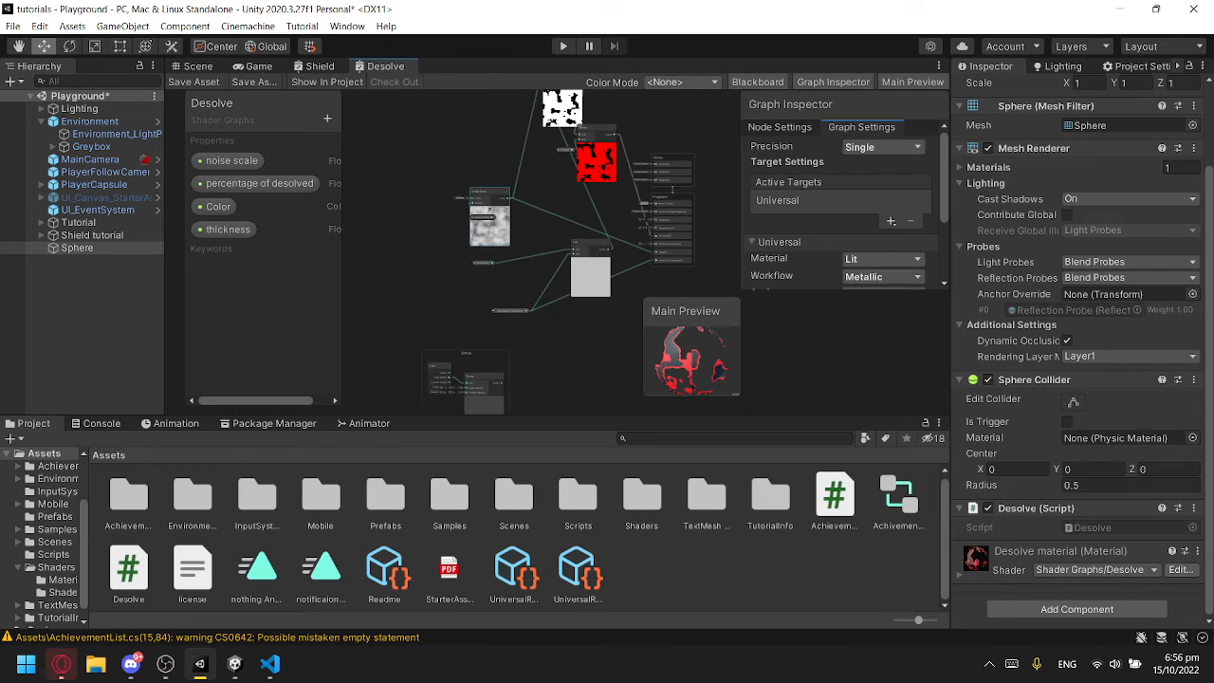
pyautogui.click(259, 183)
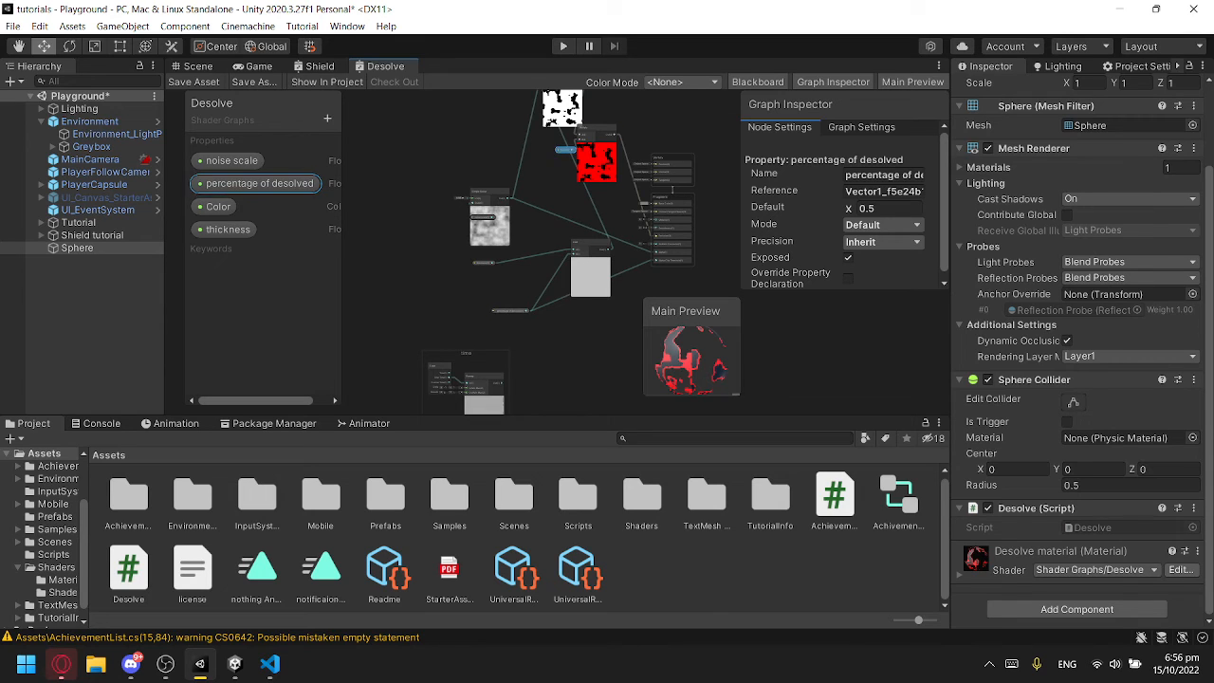
pyautogui.scroll(4, 672, 189)
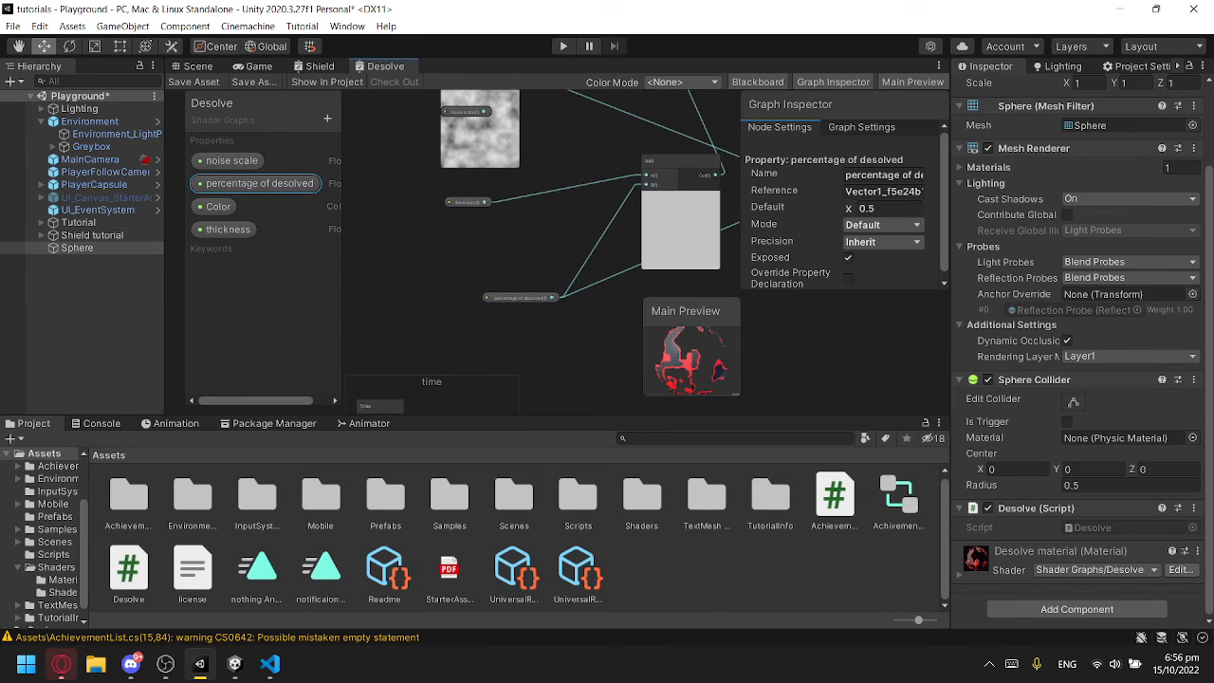
pyautogui.click(883, 192)
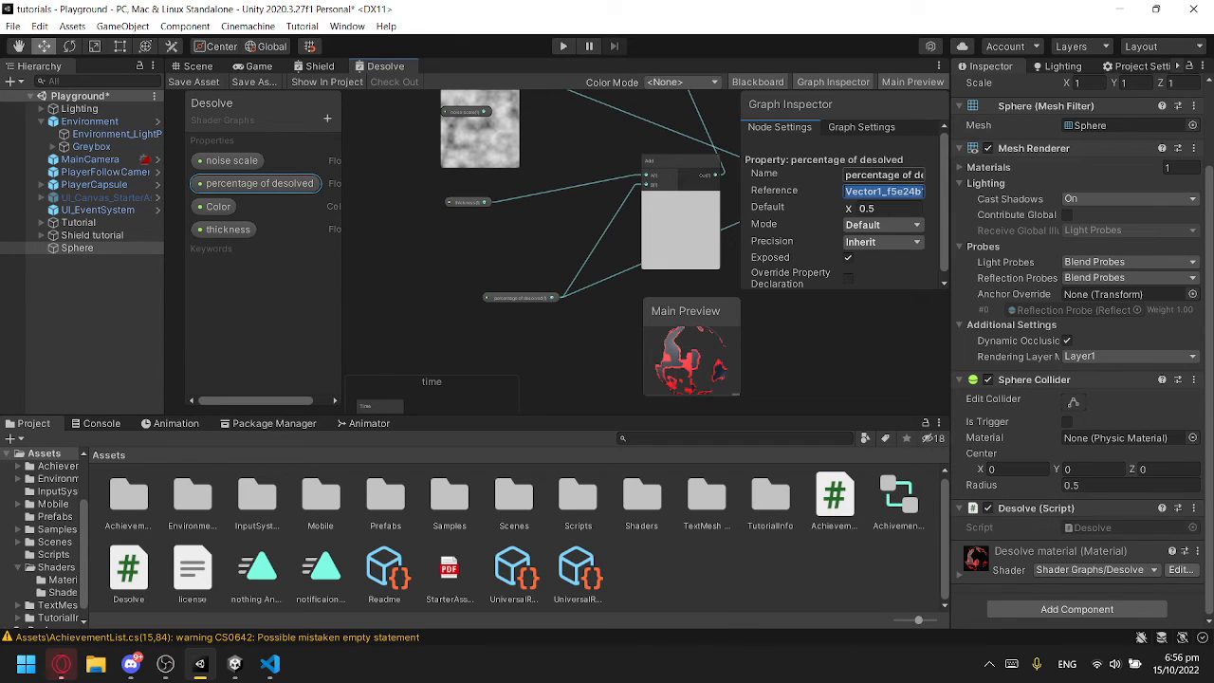
pyautogui.write('percentage')
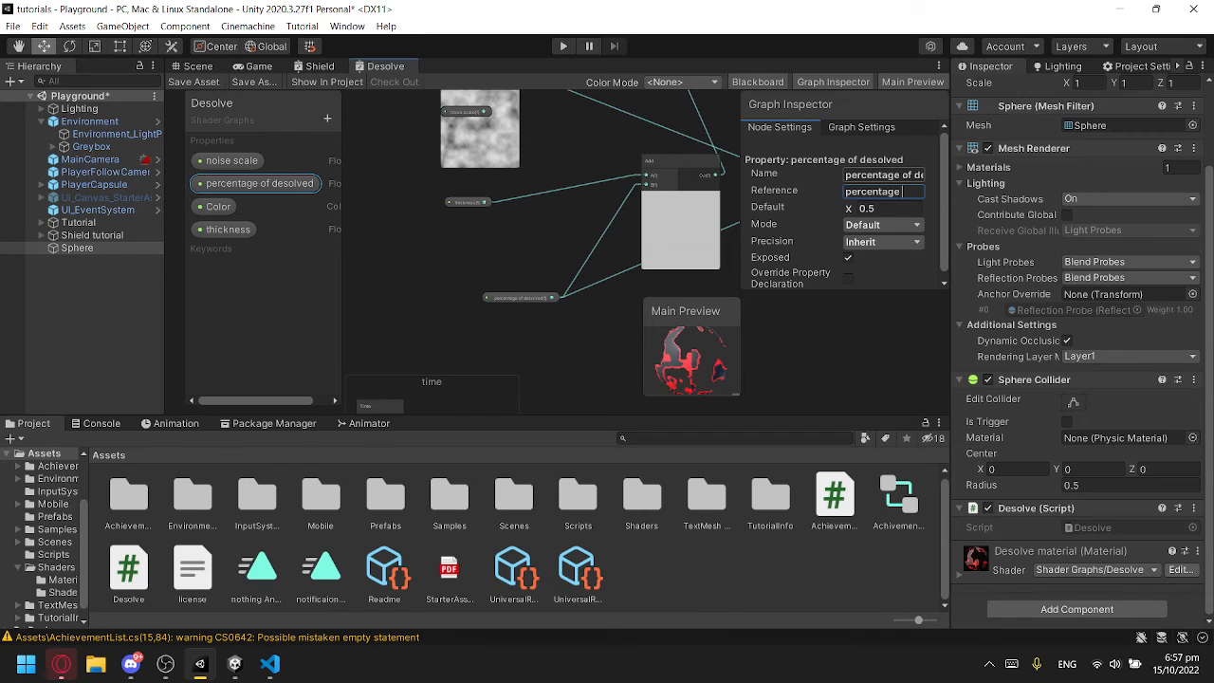
pyautogui.write(' of desolved')
pyautogui.press('Return')
pyautogui.hotkey('ctrl', 'c')
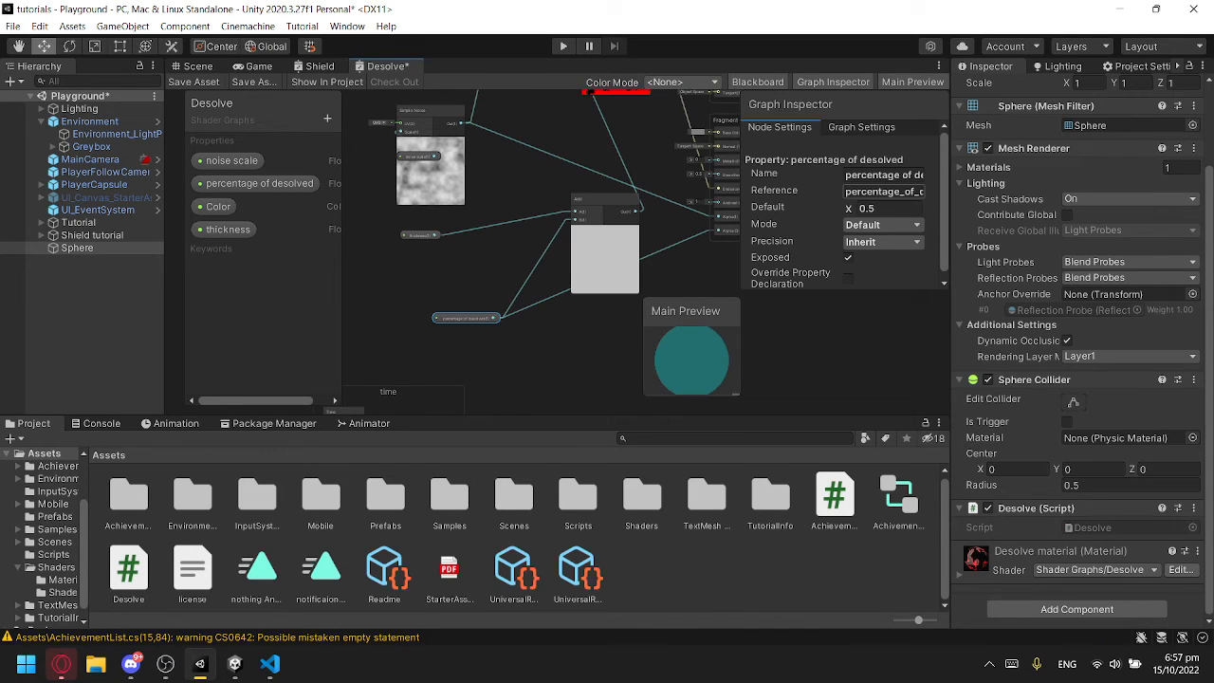
# Step: In Desolve.cs, paste "percentage of desolve" as the property name in DieNow's SetFloat call and pass timeElapsed as the value
pyautogui.moveTo(270, 664)
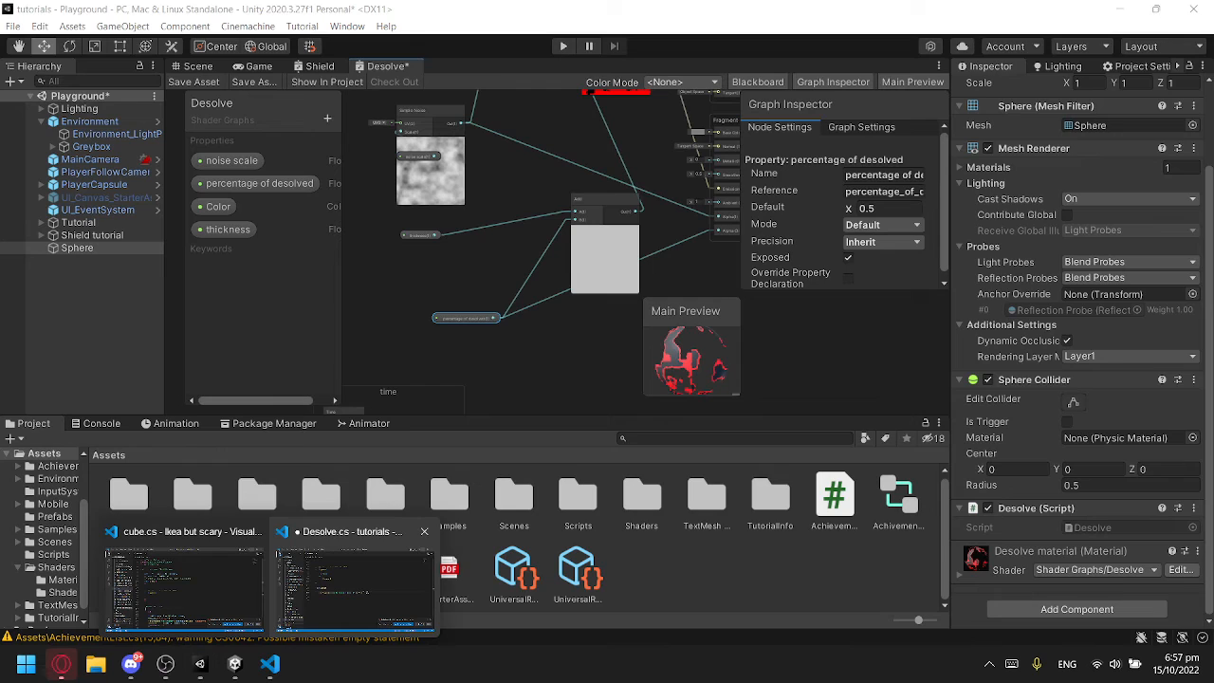
pyautogui.click(352, 578)
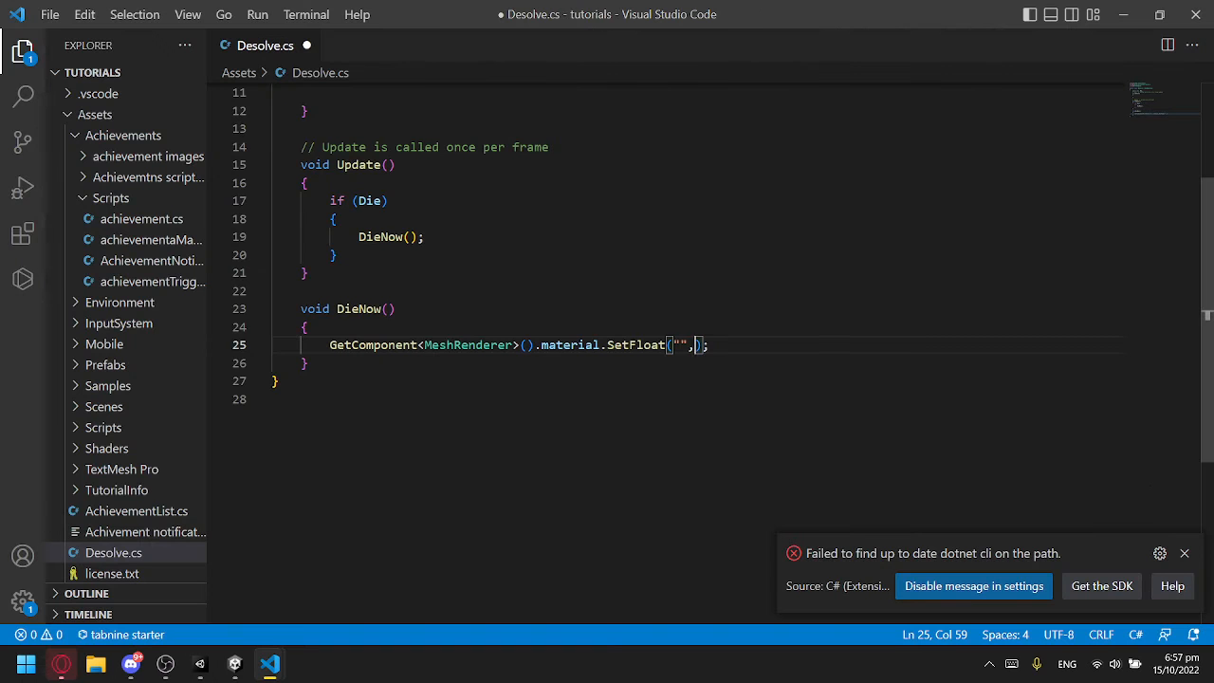
pyautogui.click(679, 344)
pyautogui.hotkey('ctrl', 'v')
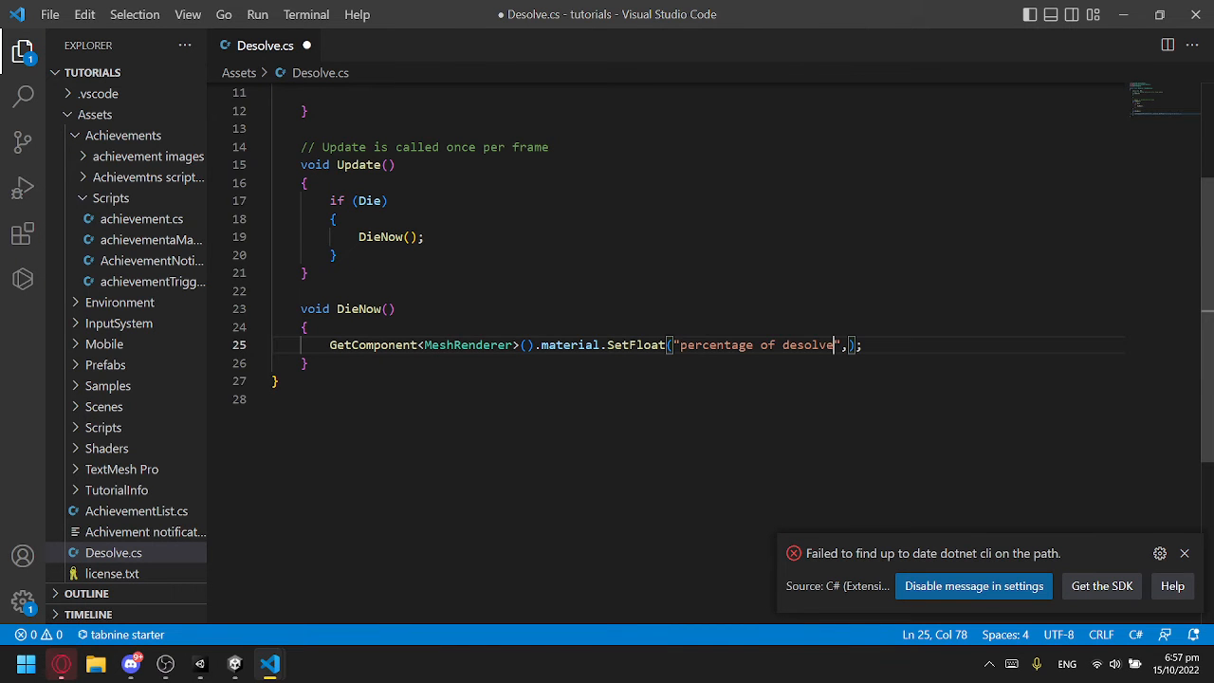
pyautogui.press('Right')
pyautogui.press('Right')
pyautogui.write('t')
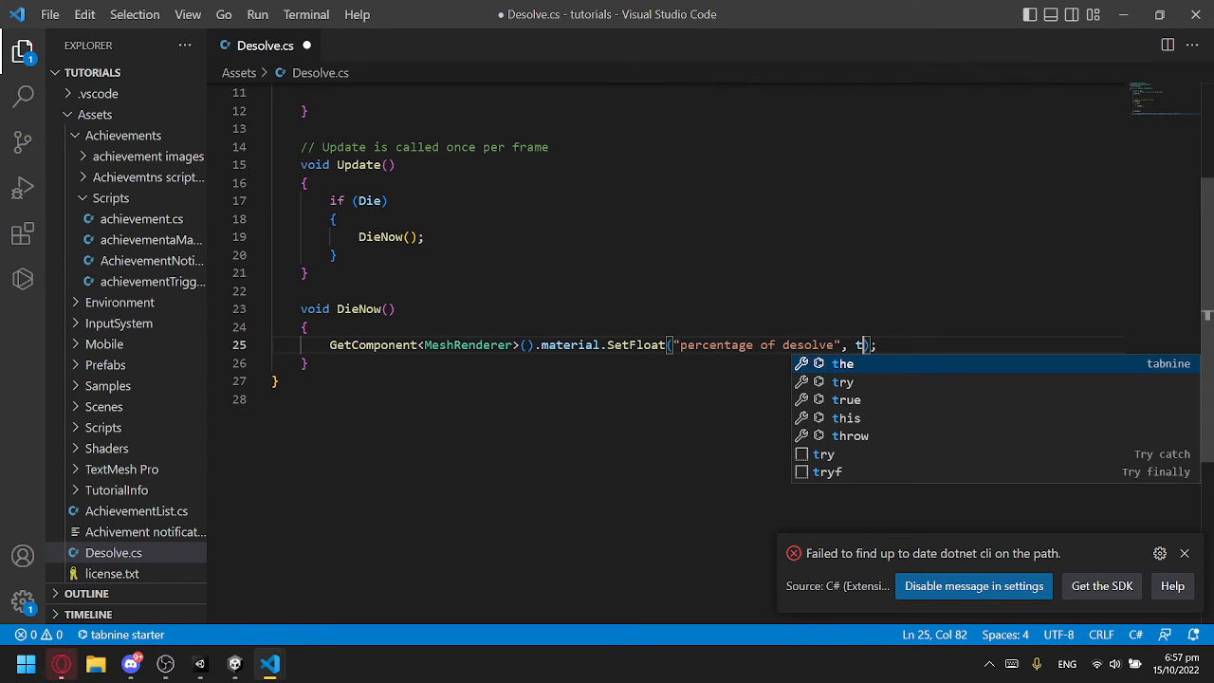
pyautogui.write('imeEL')
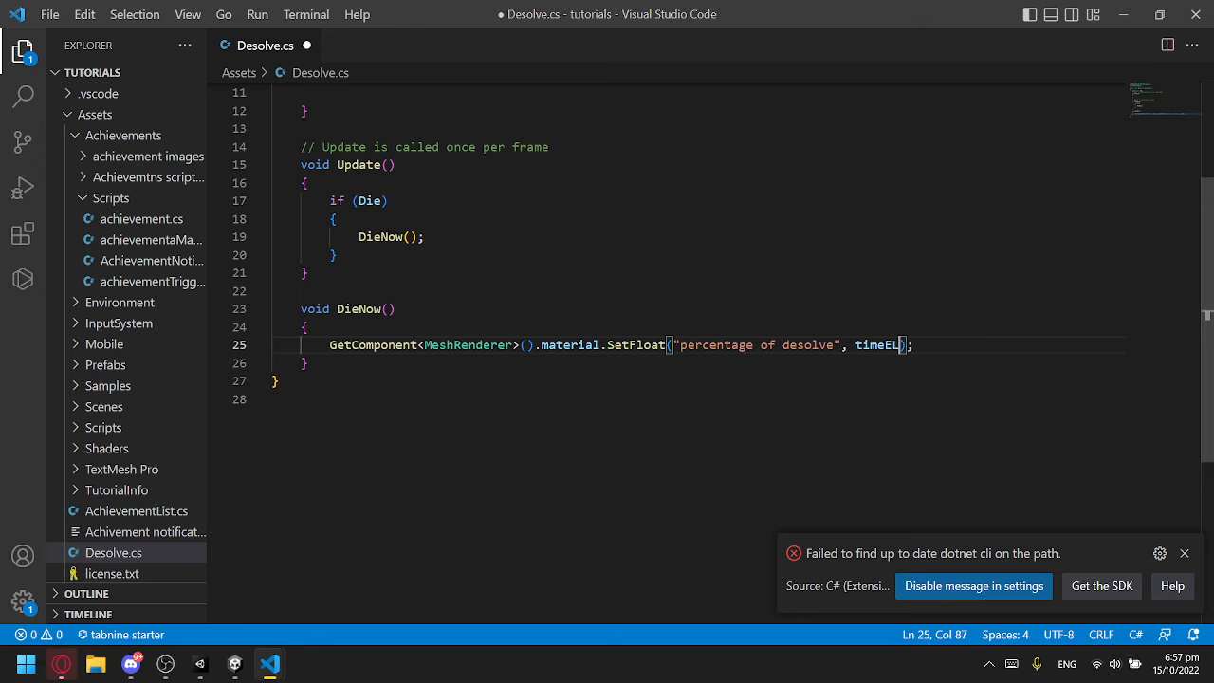
pyautogui.press('BackSpace')
pyautogui.write('lapsed')
# Step: Declare a local float timeElapsed at the start of the DieNow() body
pyautogui.click(395, 308)
pyautogui.click(307, 326)
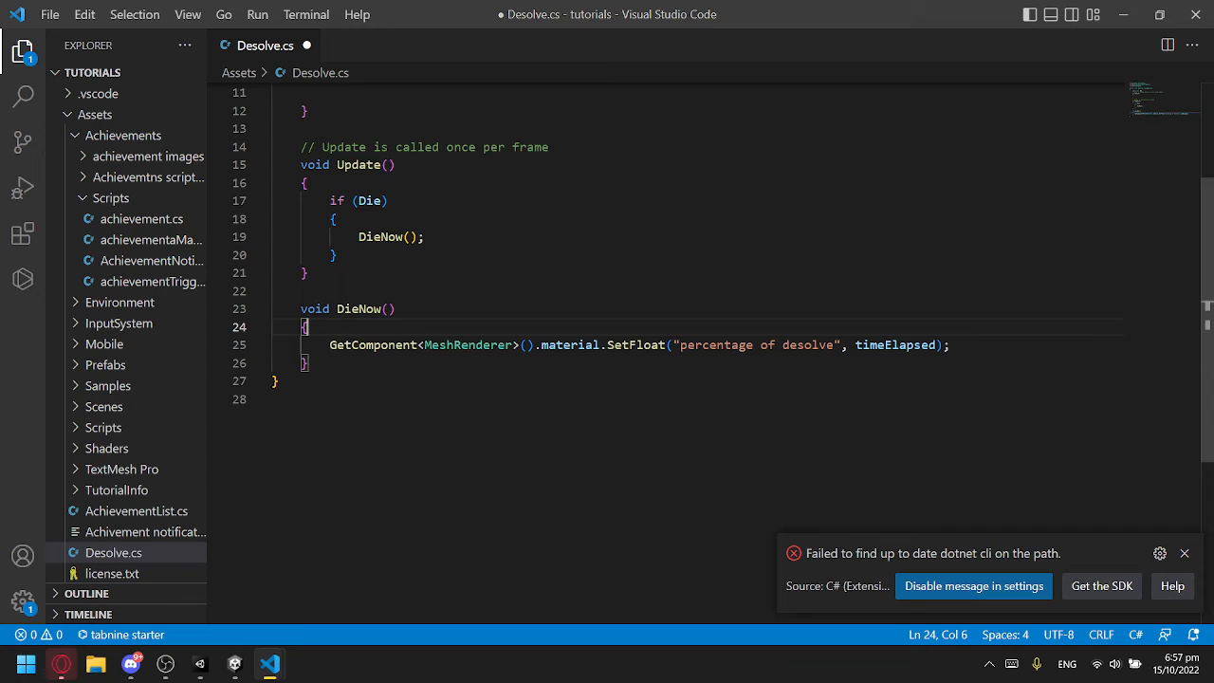
pyautogui.press('Return')
pyautogui.click(899, 363)
pyautogui.click(330, 344)
pyautogui.write('loat timeElapsed')
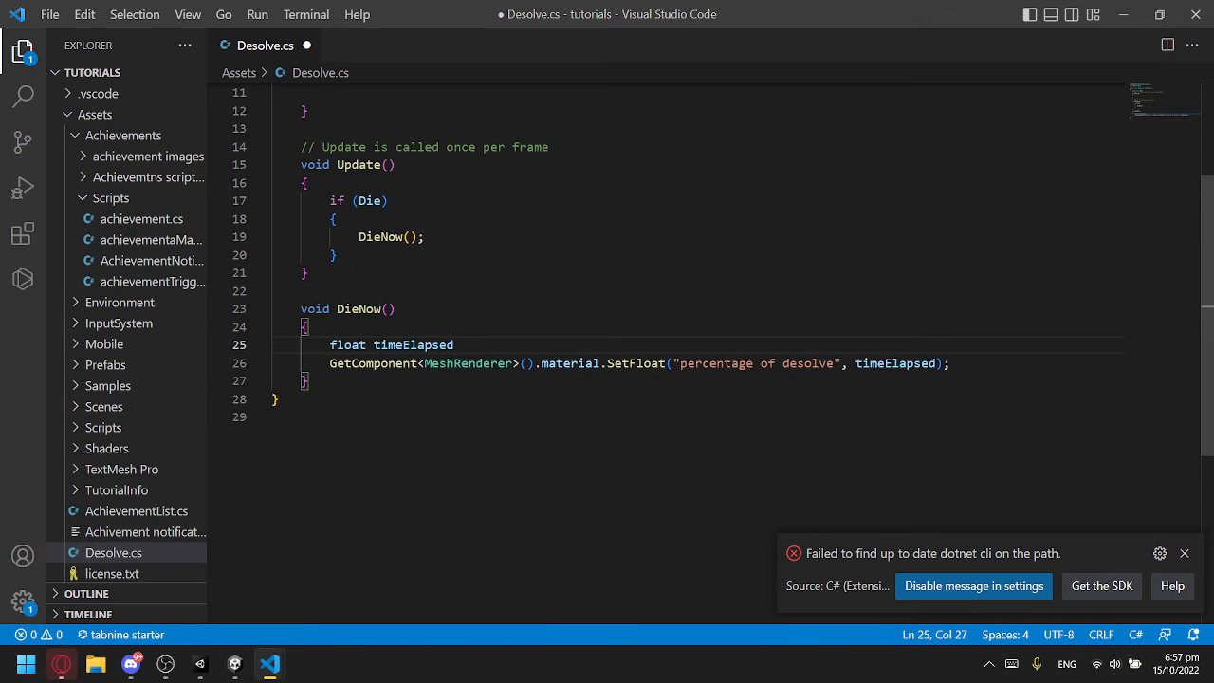
pyautogui.press('BackSpace')
pyautogui.write(';')
# Step: Add a line above the SetFloat call in DieNow that increments timeElapsed by Time.deltaTime
pyautogui.press('Return')
pyautogui.write('timeElapsed')
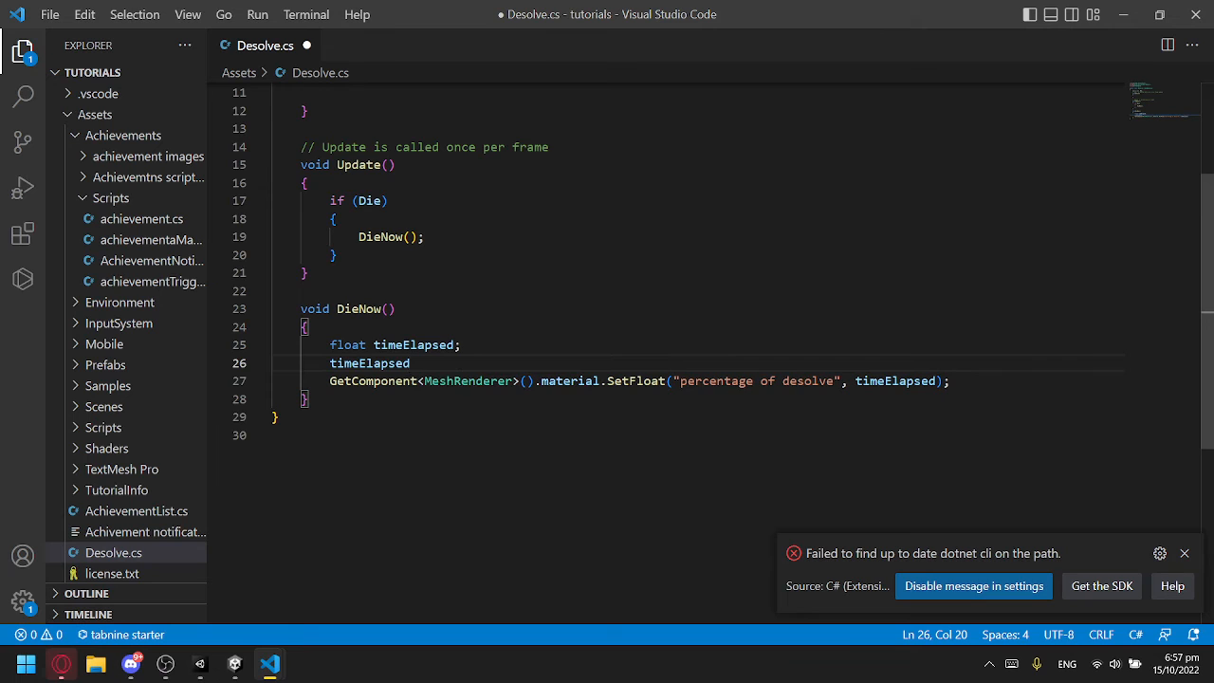
pyautogui.write(' ==')
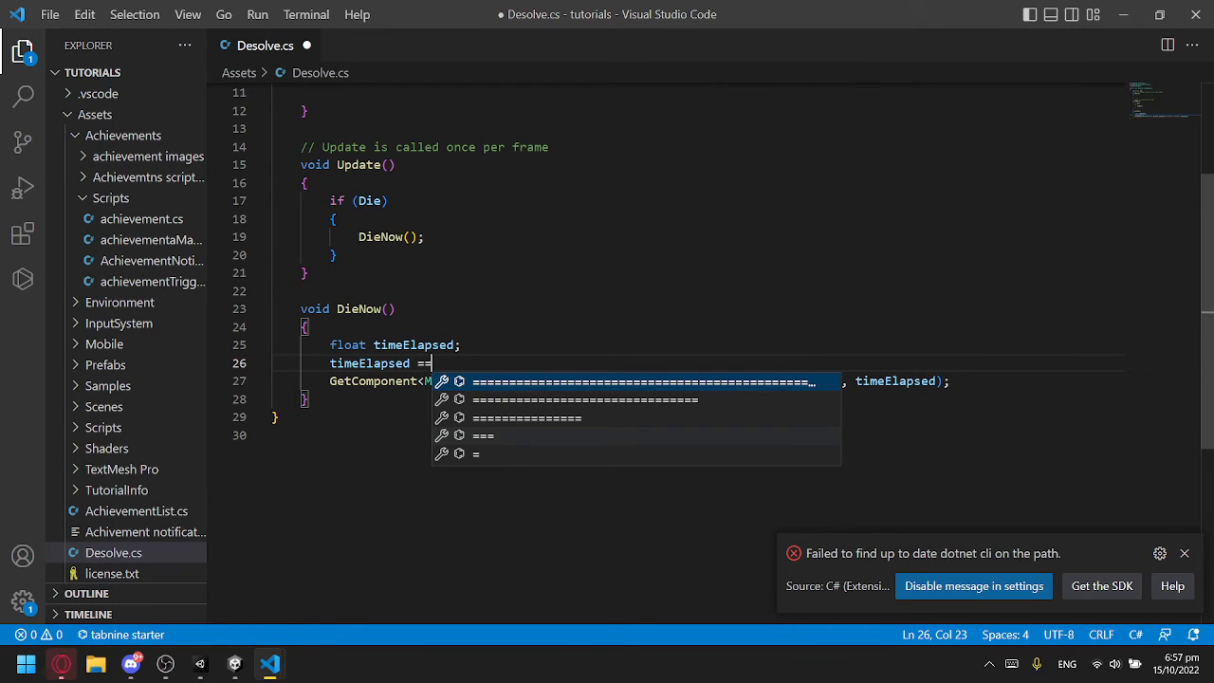
pyautogui.press('BackSpace')
pyautogui.press('BackSpace')
pyautogui.write('+= ')
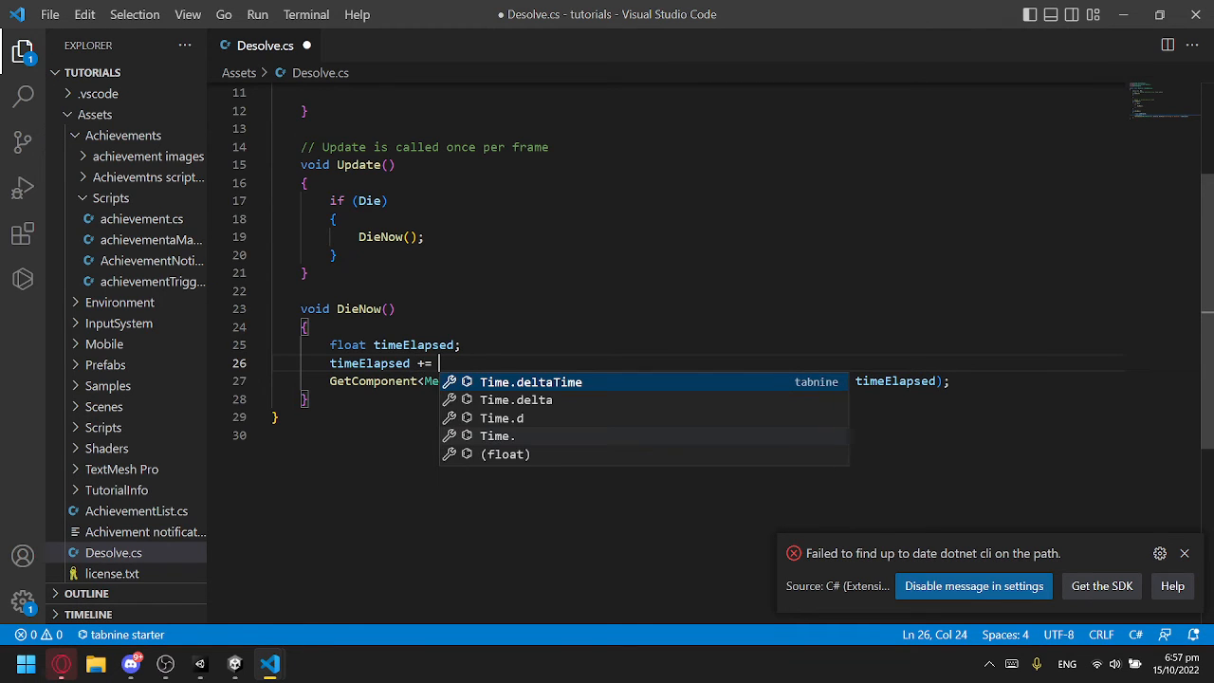
pyautogui.write('Ti')
pyautogui.press('Tab')
pyautogui.write(';')
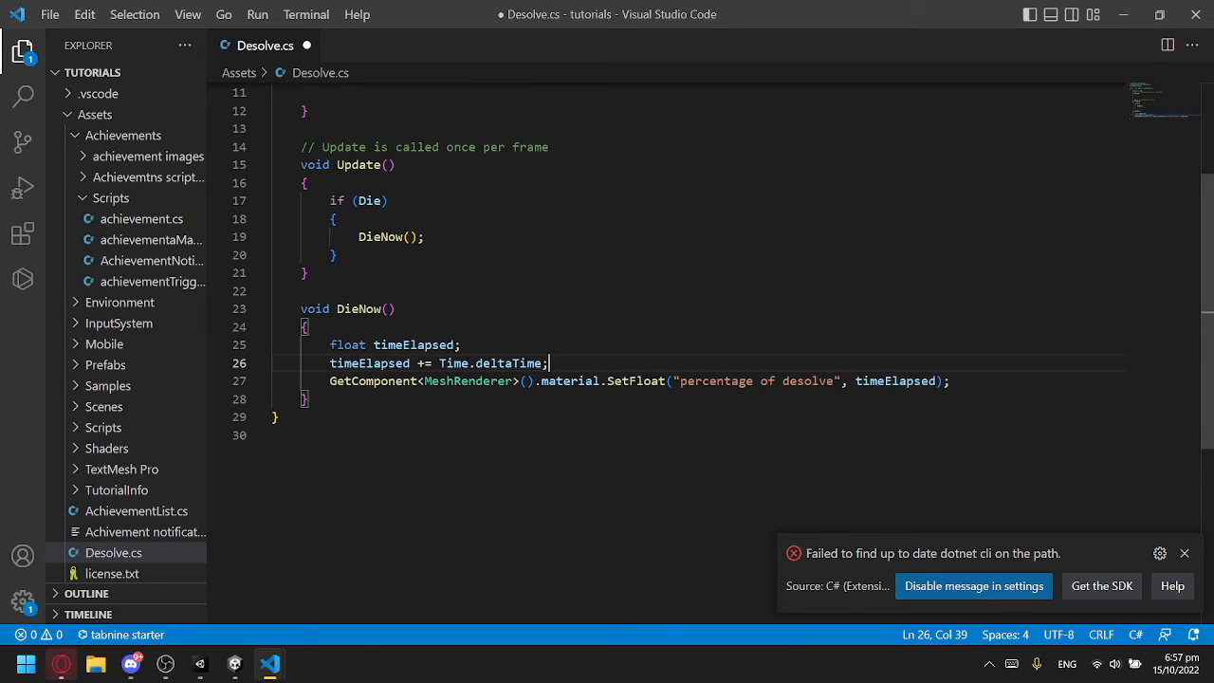
# Step: Multiply Time.deltaTime by speed in the timeElapsed increment
pyautogui.scroll(3, 664, 322)
pyautogui.scroll(-2, 664, 322)
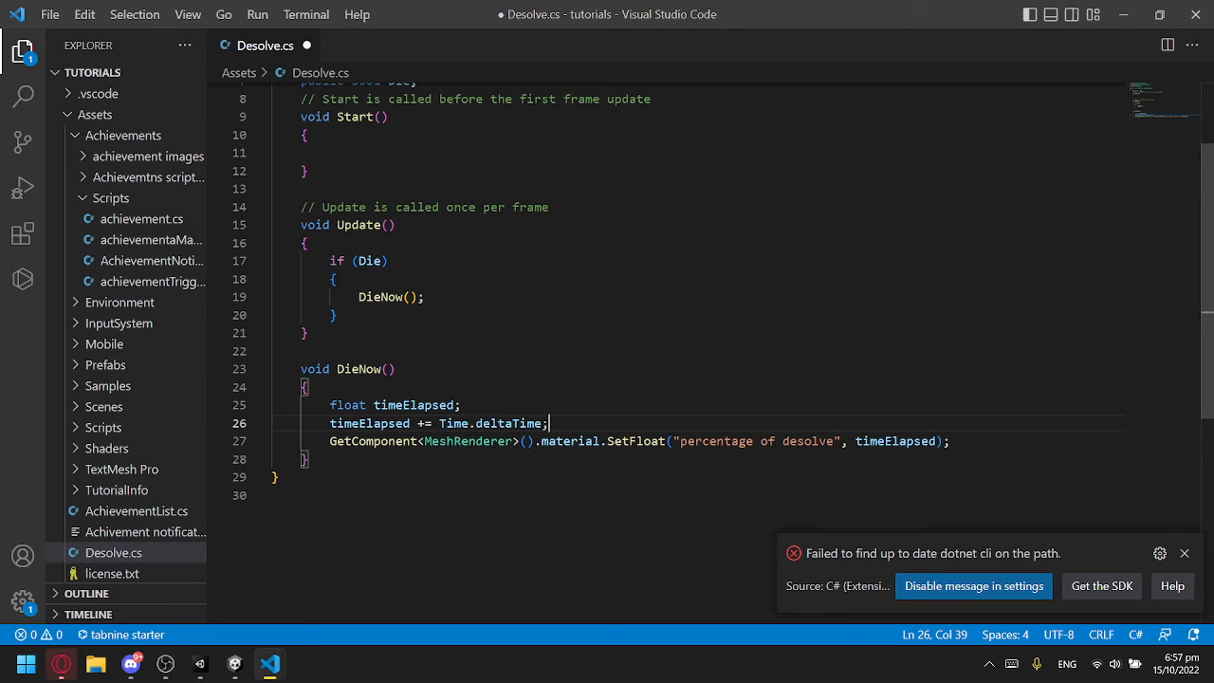
pyautogui.press('Left')
pyautogui.write('* spe')
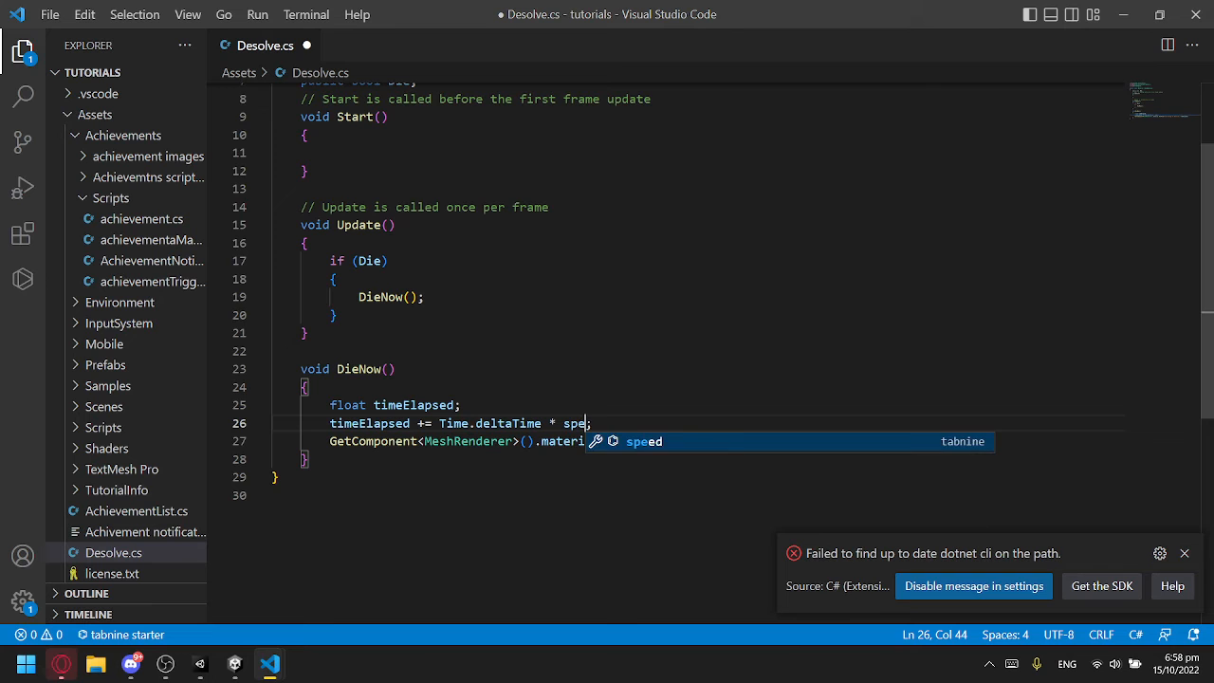
pyautogui.write('ed')
pyautogui.hotkey('ctrl', 'd')
# Step: Declare a public float speed field below the Die field in the Desolve class
pyautogui.scroll(2, 664, 322)
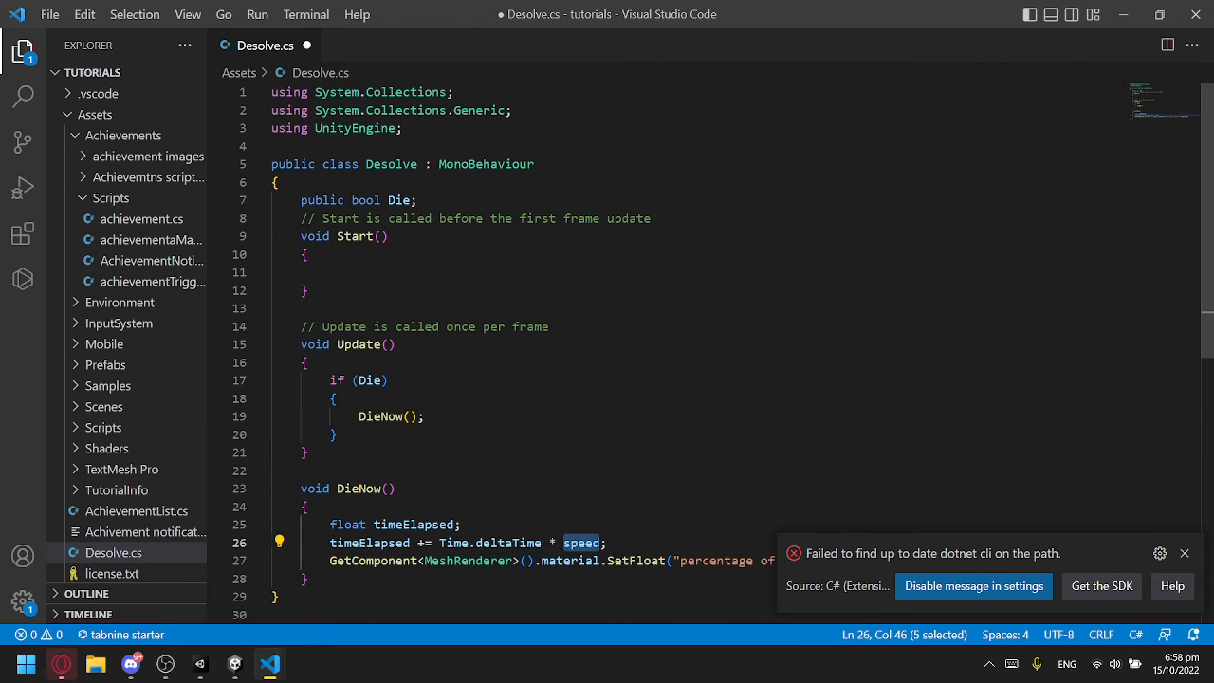
pyautogui.click(417, 200)
pyautogui.press('Return')
pyautogui.write('pu')
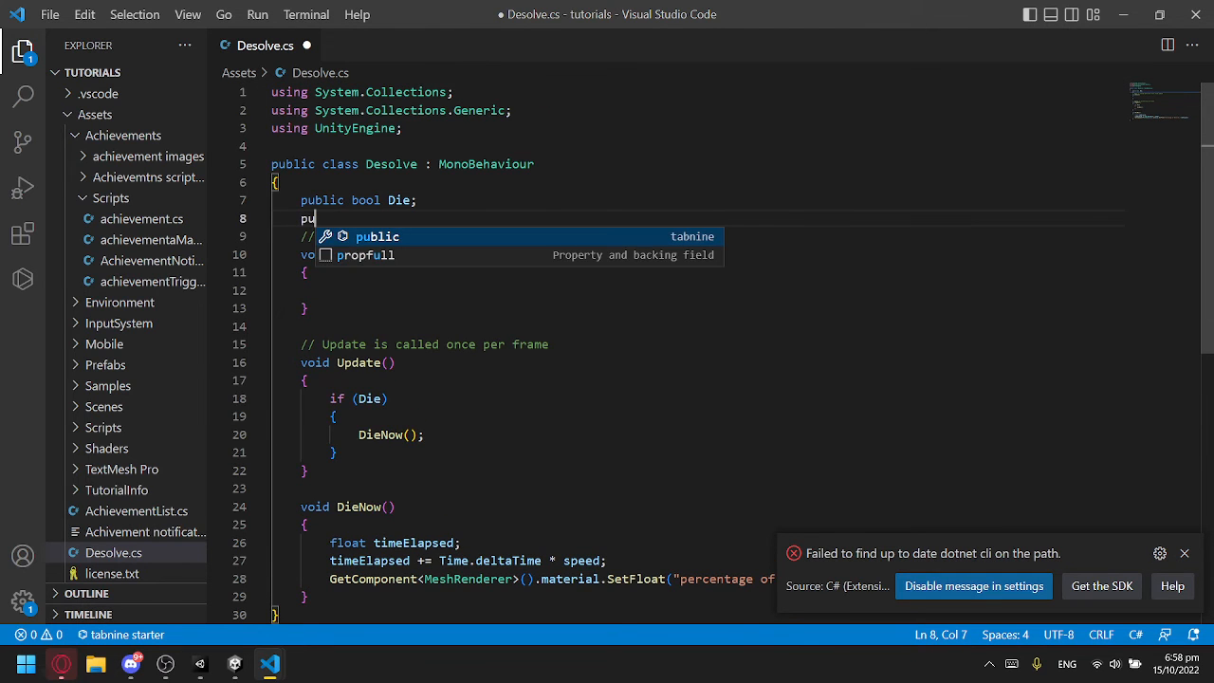
pyautogui.write('blic ')
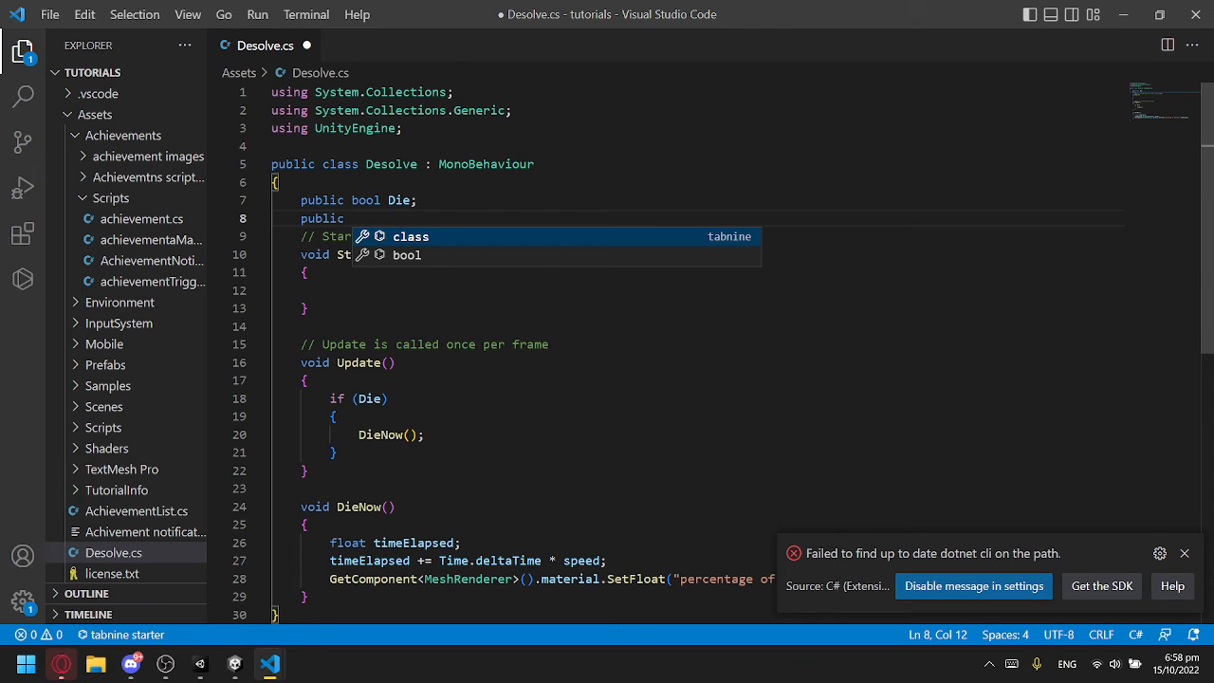
pyautogui.write('float speed;')
pyautogui.scroll(-3, 663, 350)
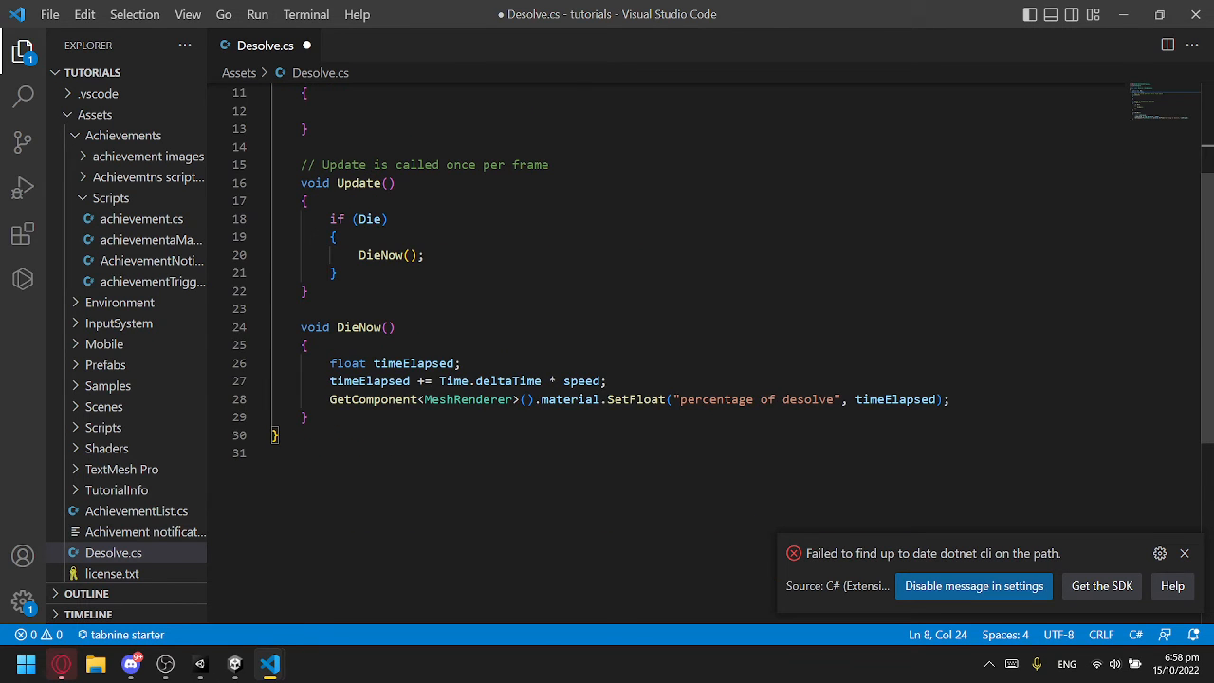
pyautogui.scroll(-2, 274, 434)
pyautogui.click(305, 295)
pyautogui.scroll(2, 305, 295)
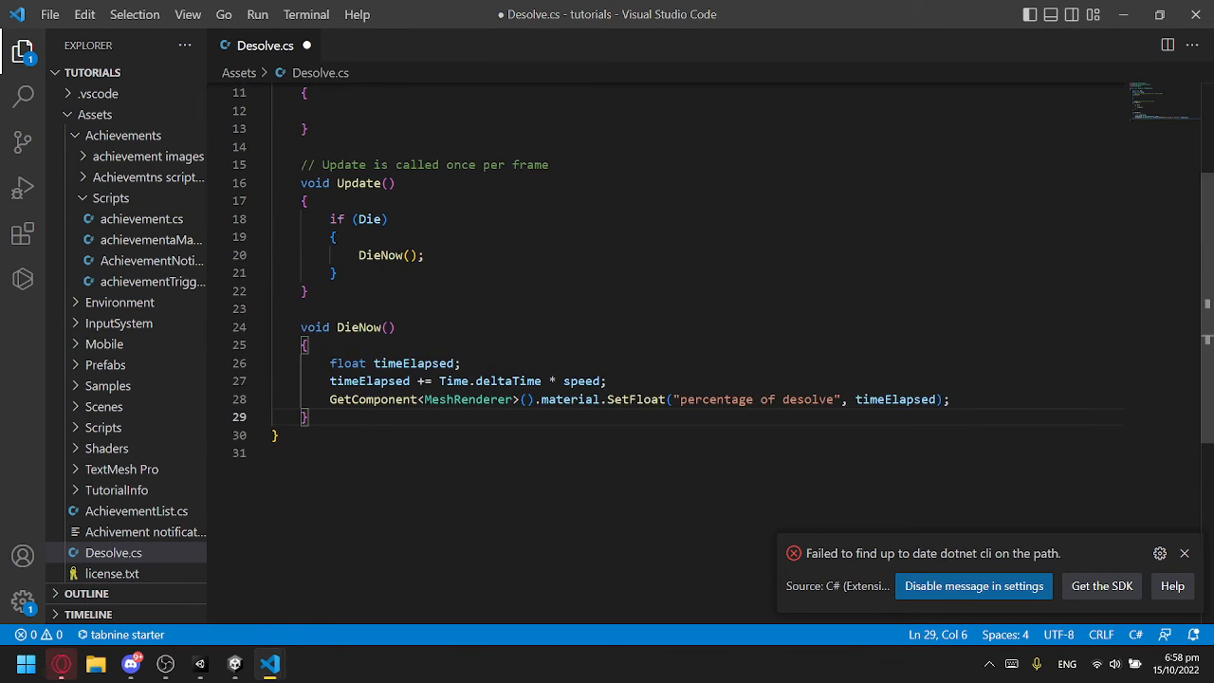
pyautogui.click(395, 327)
pyautogui.click(308, 345)
pyautogui.scroll(1, 308, 345)
pyautogui.press('Return')
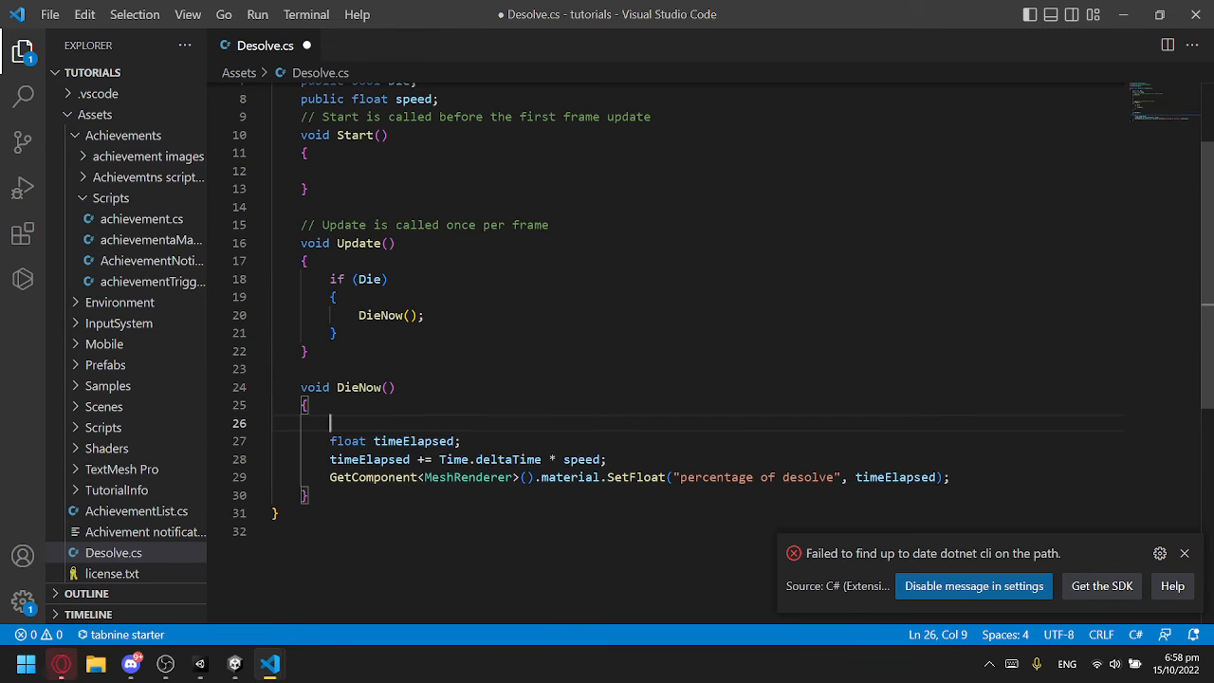
pyautogui.write('fo')
pyautogui.press('BackSpace')
pyautogui.press('BackSpace')
pyautogui.write('do')
pyautogui.press('BackSpace')
pyautogui.press('BackSpace')
pyautogui.press('BackSpace')
pyautogui.press('BackSpace')
pyautogui.press('BackSpace')
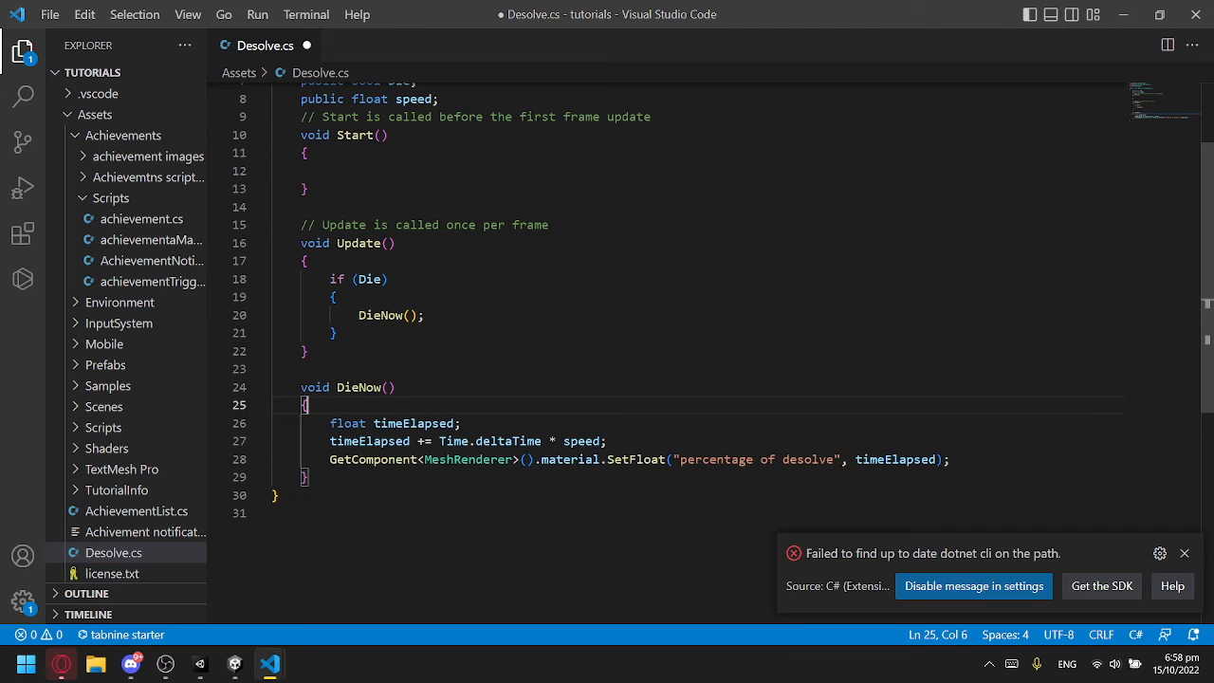
# Step: Save Desolve.cs and switch to Unity to compile the script
pyautogui.hotkey('ctrl', 's')
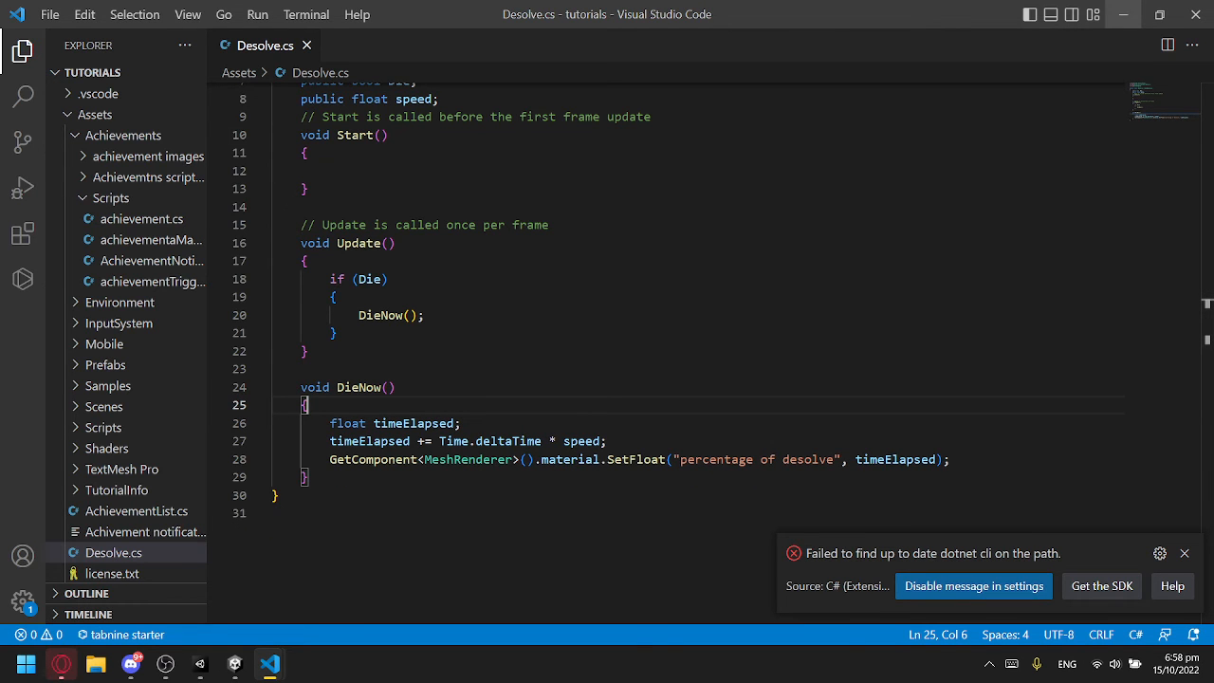
pyautogui.click(1122, 14)
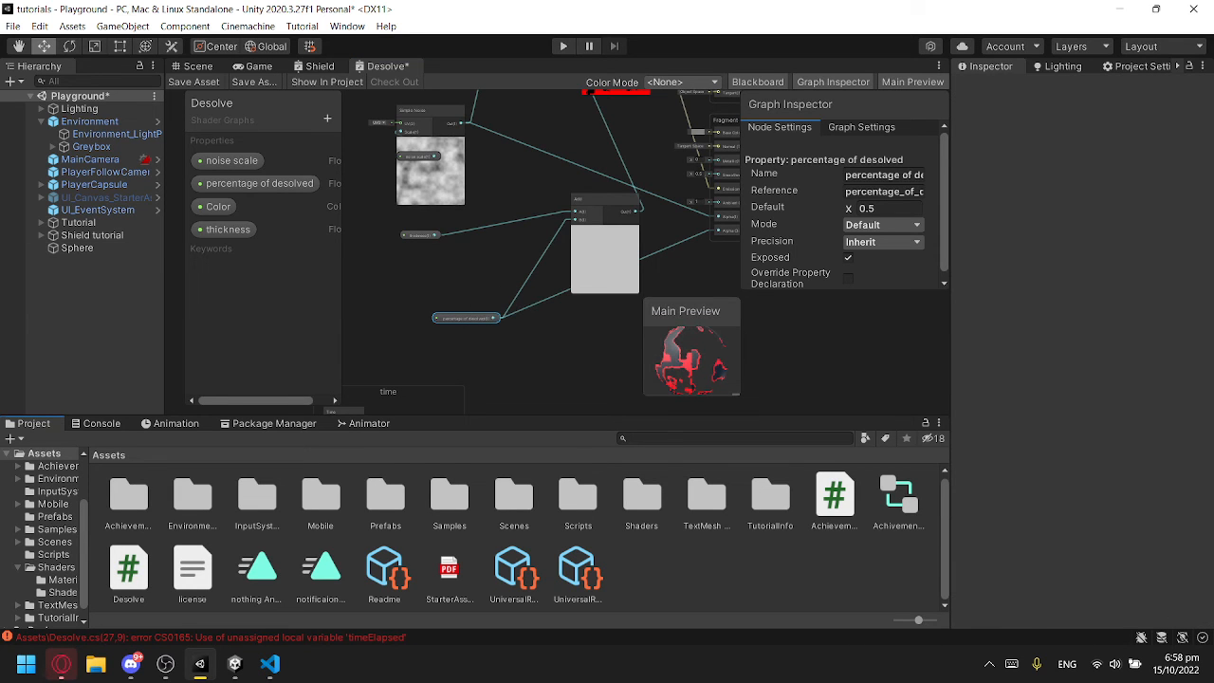
pyautogui.moveTo(270, 664)
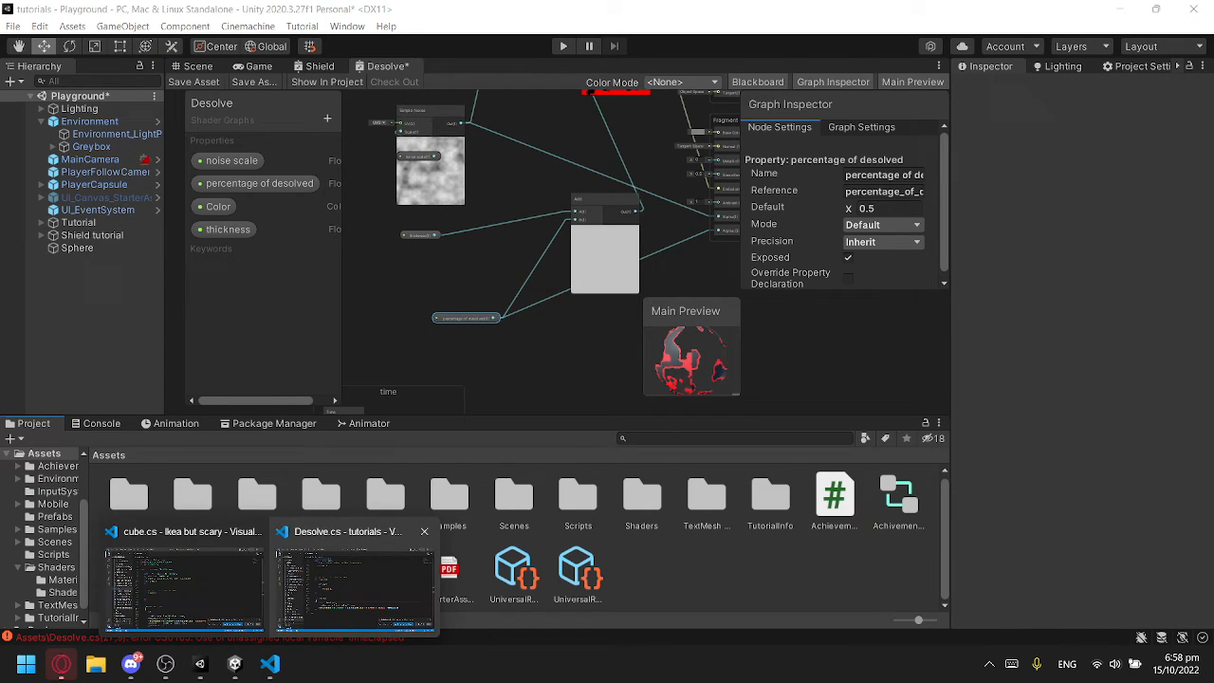
# Step: Return to Desolve.cs and delete the local float timeElapsed declaration from DieNow
pyautogui.click(352, 578)
pyautogui.doubleClick(408, 423)
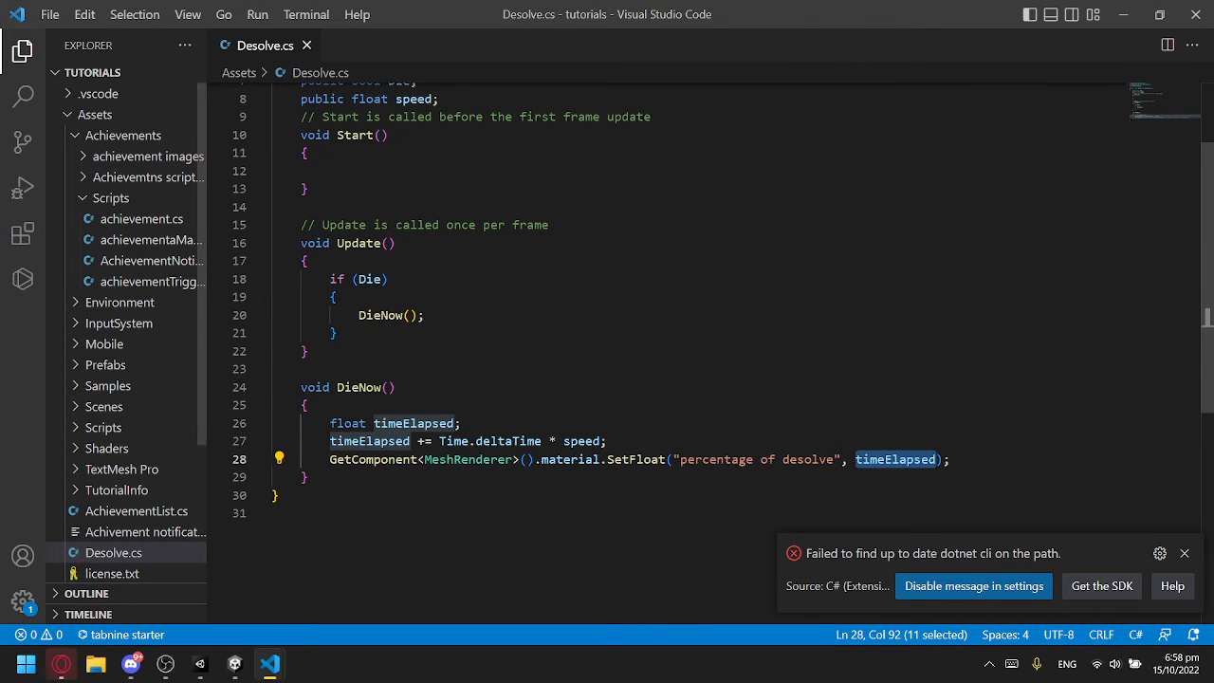
pyautogui.click(367, 423)
pyautogui.doubleClick(365, 422)
pyautogui.press('BackSpace')
pyautogui.hotkey('ctrl', 'Right')
pyautogui.hotkey('ctrl', 'BackSpace')
pyautogui.hotkey('ctrl', 'BackSpace')
pyautogui.press('Right')
pyautogui.press('BackSpace')
pyautogui.press('BackSpace')
# Step: Add timeElapsed to the public float declaration beside speed, save the script and switch back to Unity
pyautogui.scroll(2, 664, 351)
pyautogui.click(440, 218)
pyautogui.write(', float')
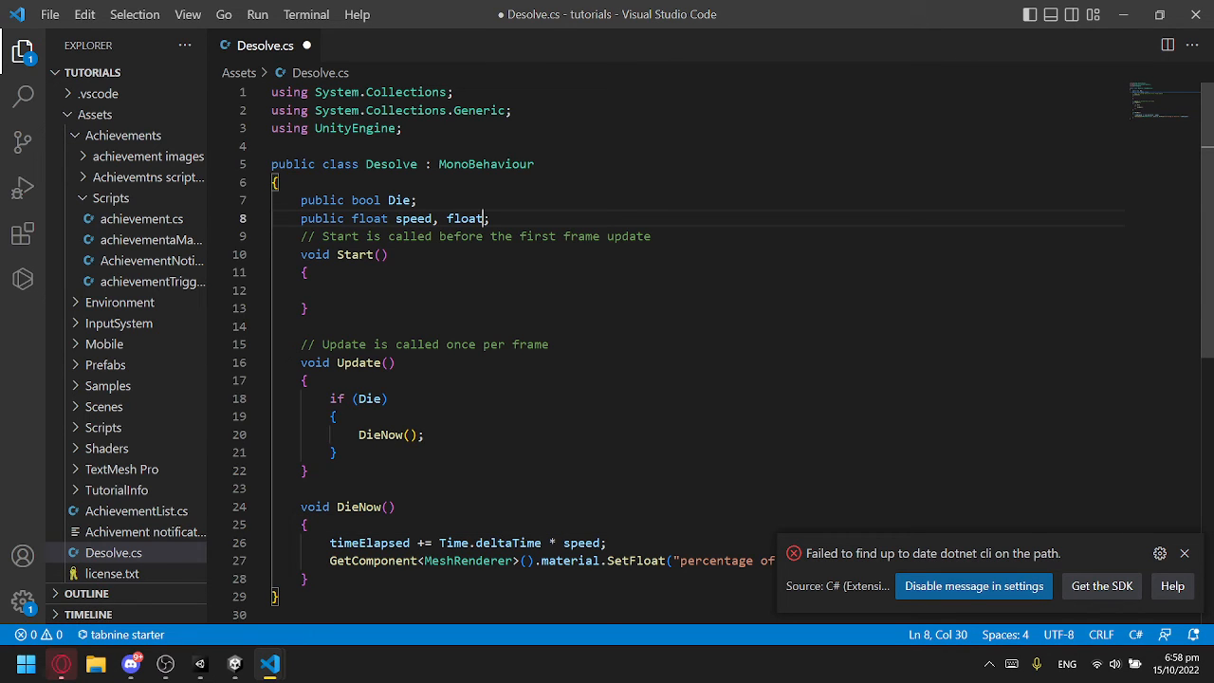
pyautogui.doubleClick(372, 543)
pyautogui.hotkey('ctrl', 'c')
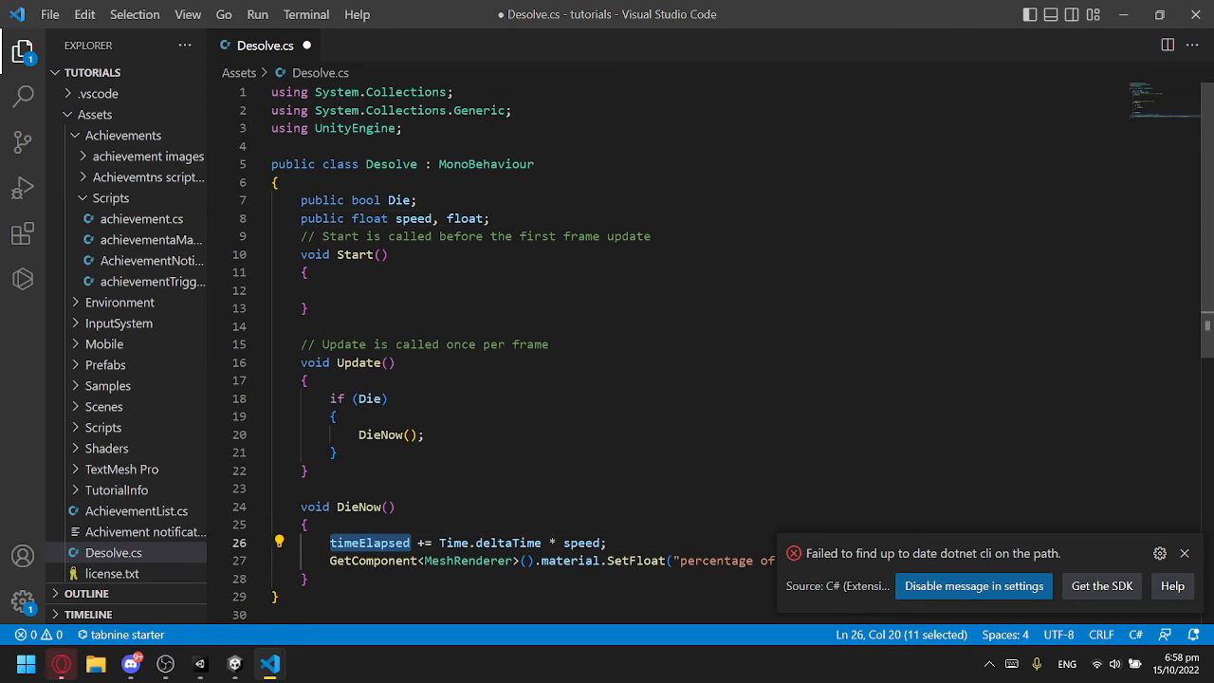
pyautogui.doubleClick(465, 218)
pyautogui.hotkey('ctrl', 'v')
pyautogui.hotkey('ctrl', 's')
pyautogui.click(1123, 14)
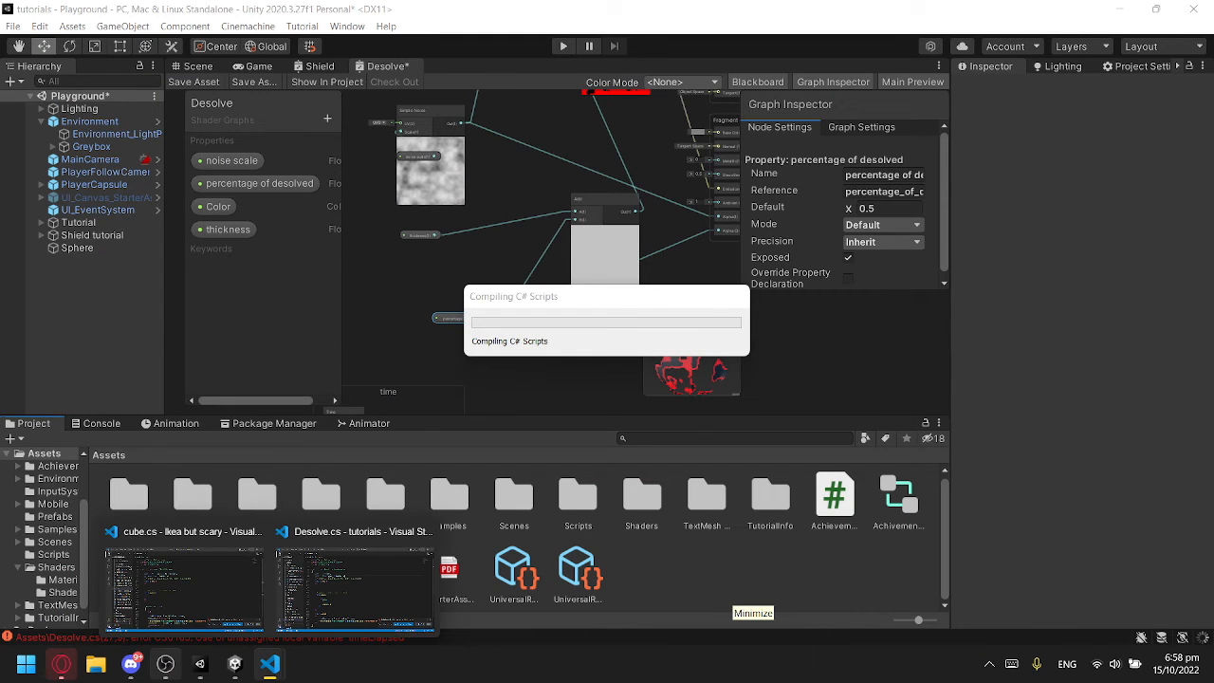
pyautogui.moveTo(131, 664)
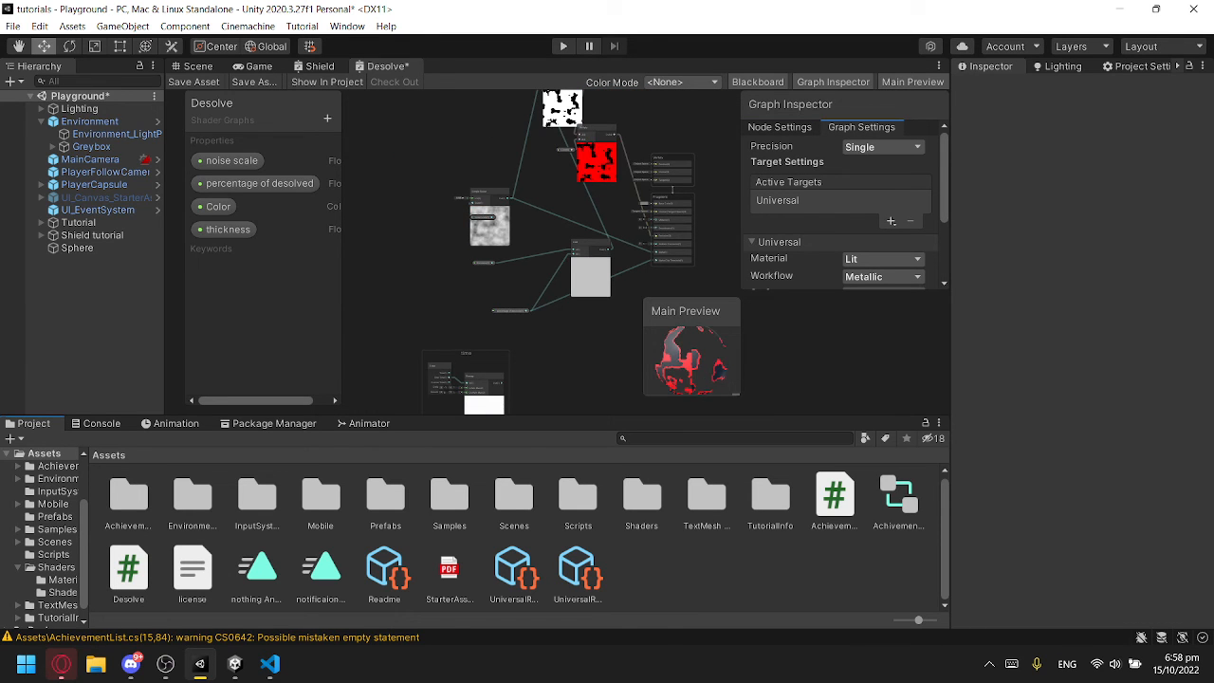
# Step: Show the Scene view, collapse the Environment object in the hierarchy and select the Sphere
pyautogui.click(197, 66)
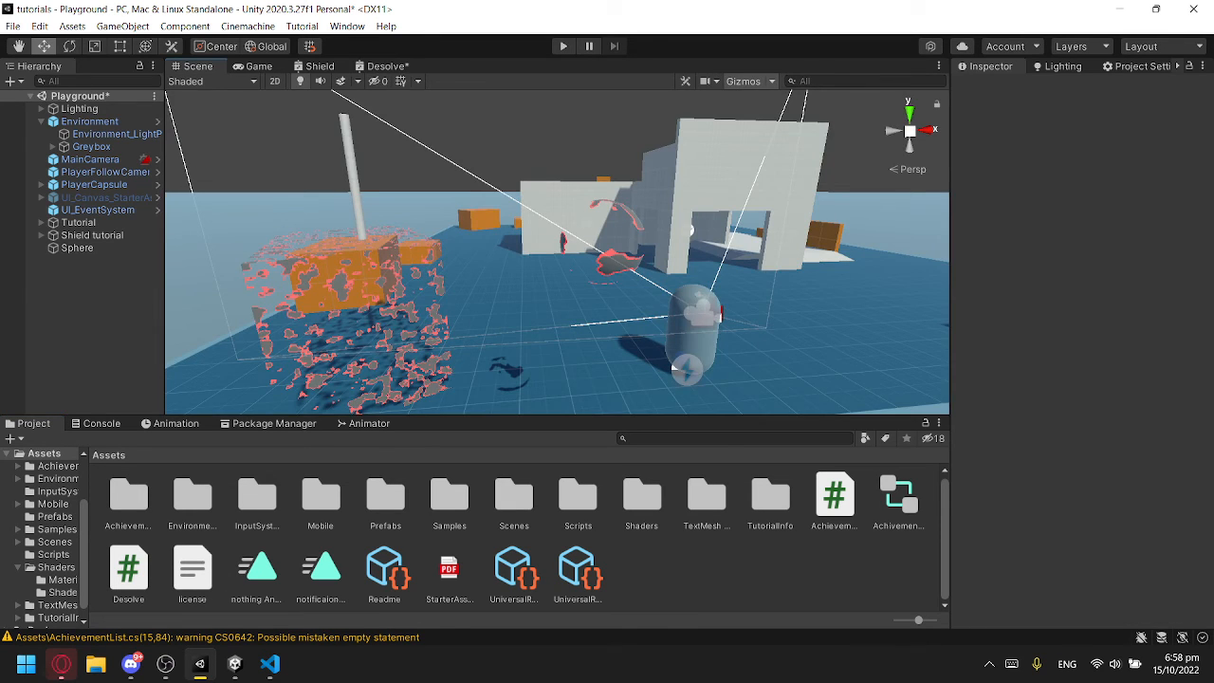
pyautogui.moveTo(342, 204); pyautogui.dragTo(353, 256, button='right')
pyautogui.click(353, 256)
pyautogui.click(353, 256)
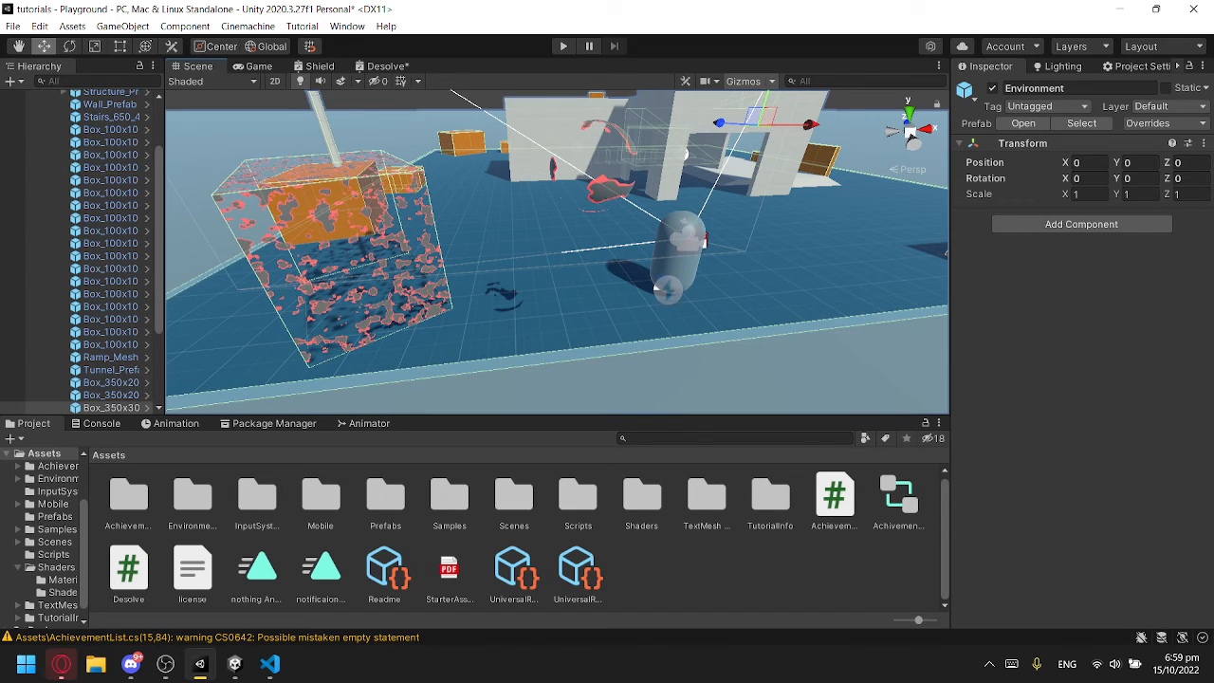
pyautogui.scroll(2, 104, 195)
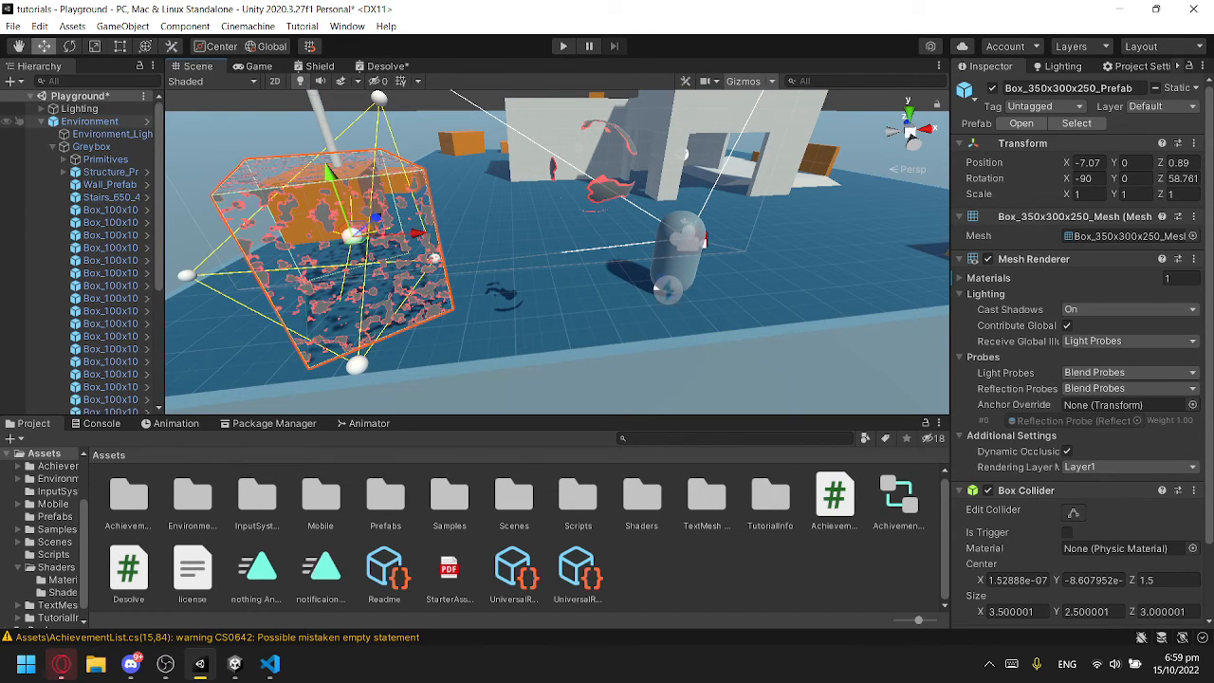
pyautogui.click(41, 121)
pyautogui.click(77, 223)
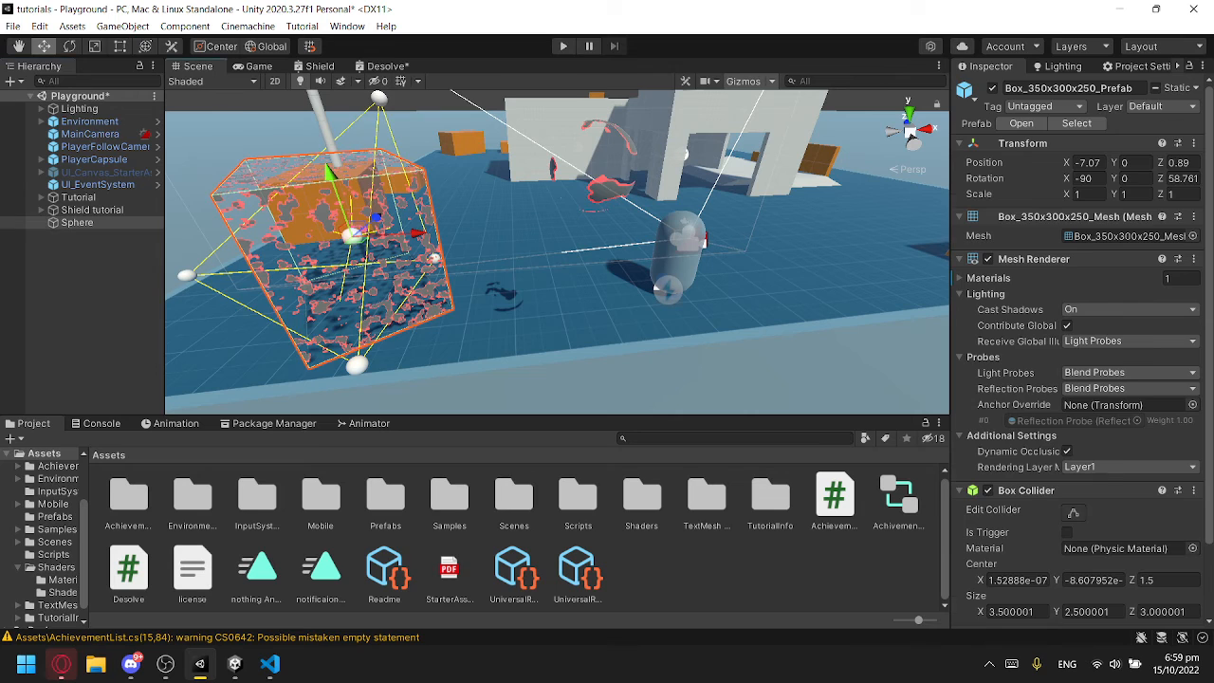
# Step: Start Play mode, return to the Scene view and bring the Sphere's Desolve script settings into view
pyautogui.click(563, 45)
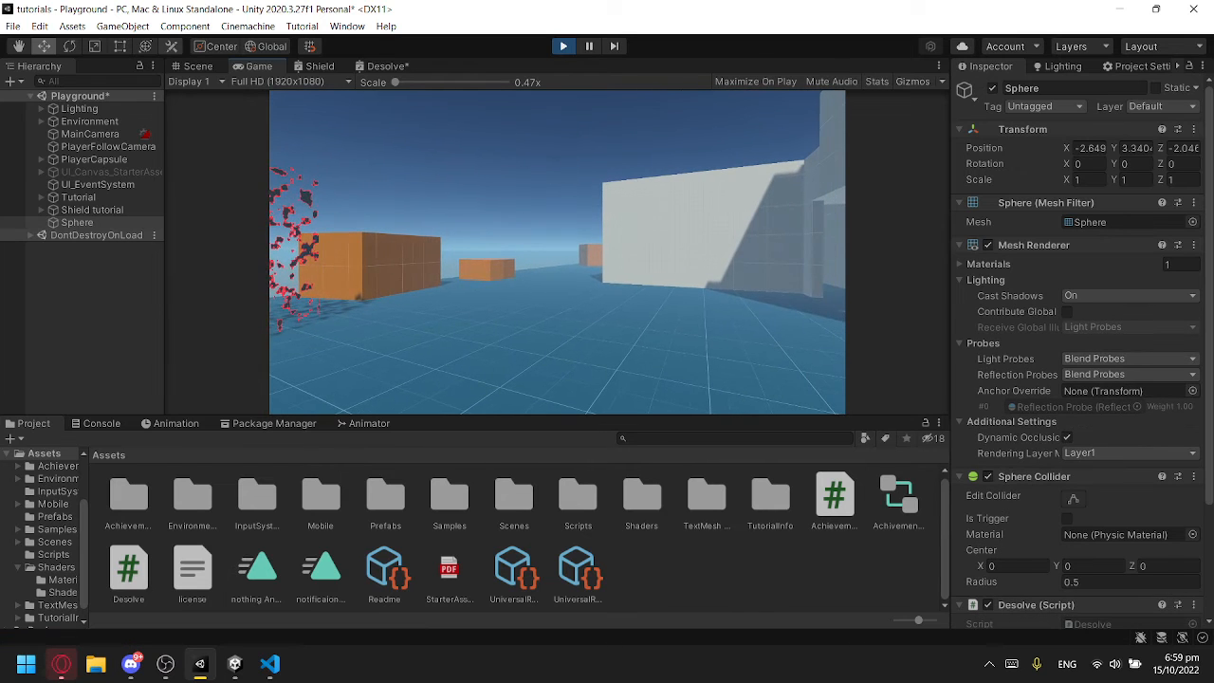
pyautogui.click(171, 45)
pyautogui.press('Escape')
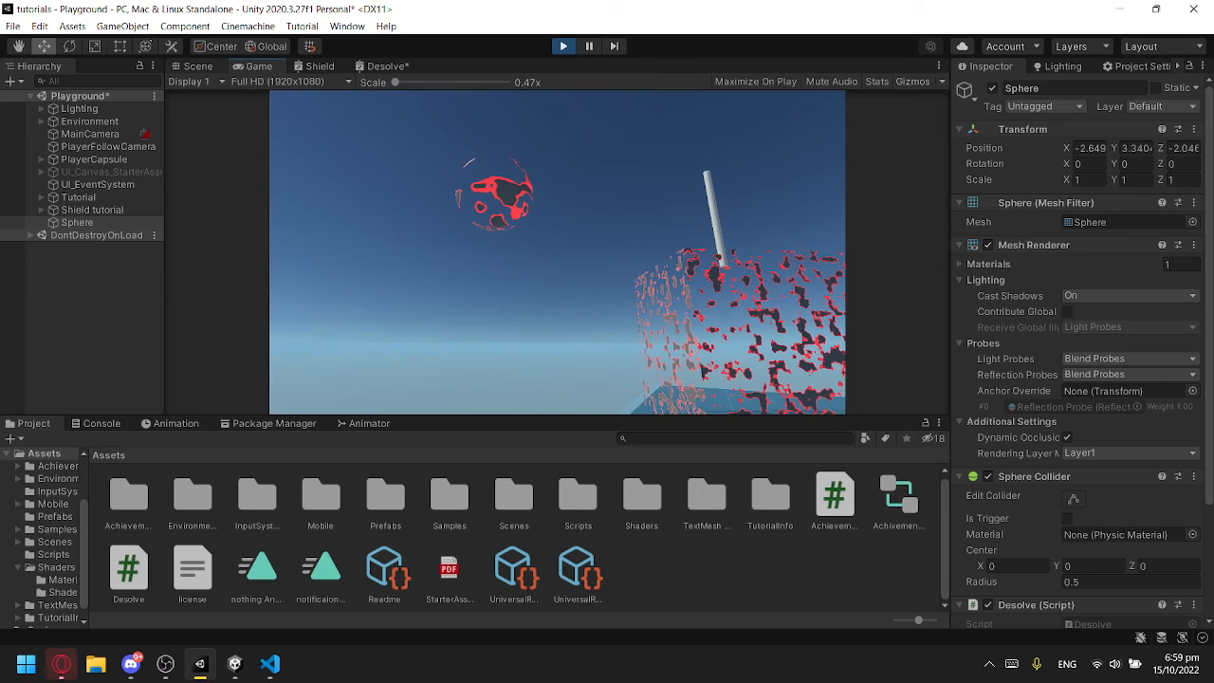
pyautogui.hotkey('ctrl', '1')
pyautogui.moveTo(557, 256); pyautogui.dragTo(576, 223, button='right')
pyautogui.scroll(-4, 1078, 379)
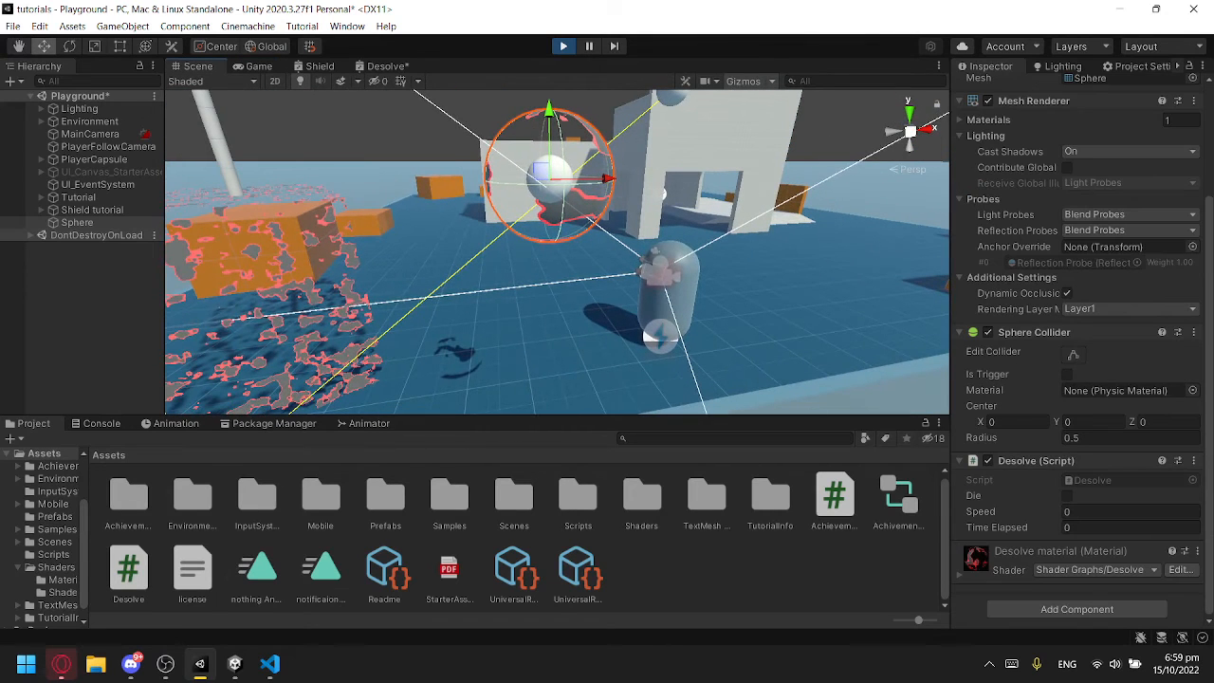
# Step: Set the Sphere's Desolve script Speed to 1, enable Die and watch the Sphere in the Scene view
pyautogui.click(1128, 512)
pyautogui.write('1')
pyautogui.click(1128, 526)
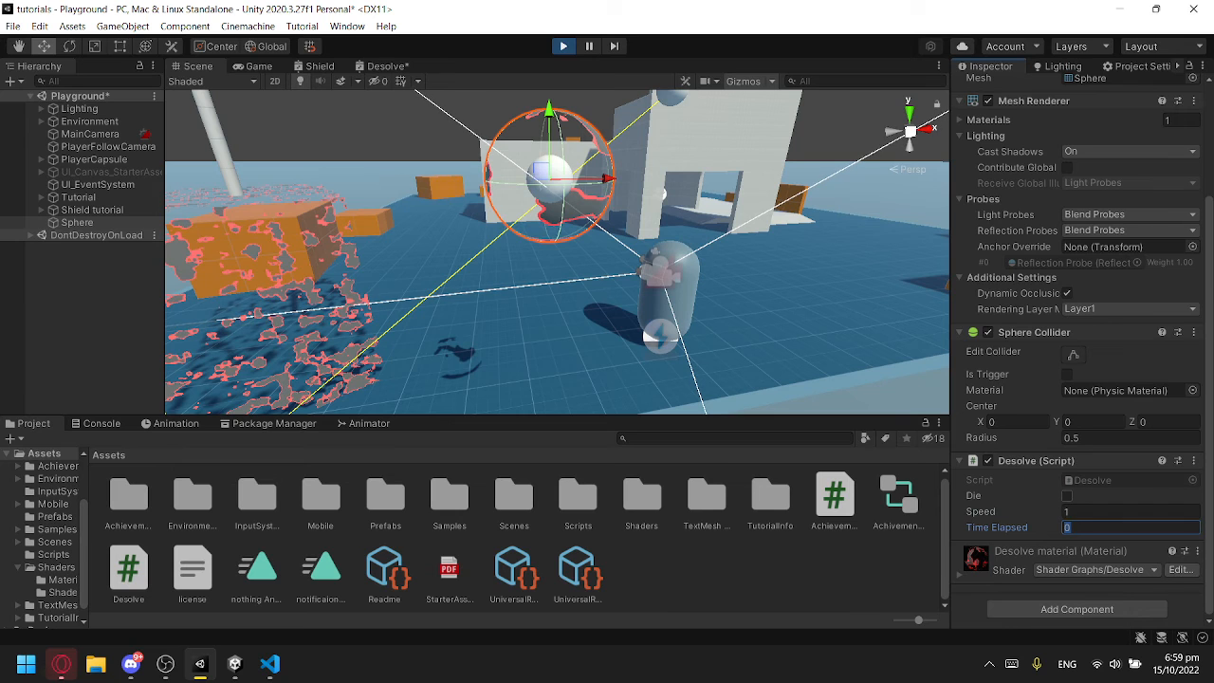
pyautogui.click(1066, 495)
pyautogui.moveTo(1100, 467); pyautogui.dragTo(1100, 607)
pyautogui.moveTo(559, 251); pyautogui.dragTo(477, 242, button='right')
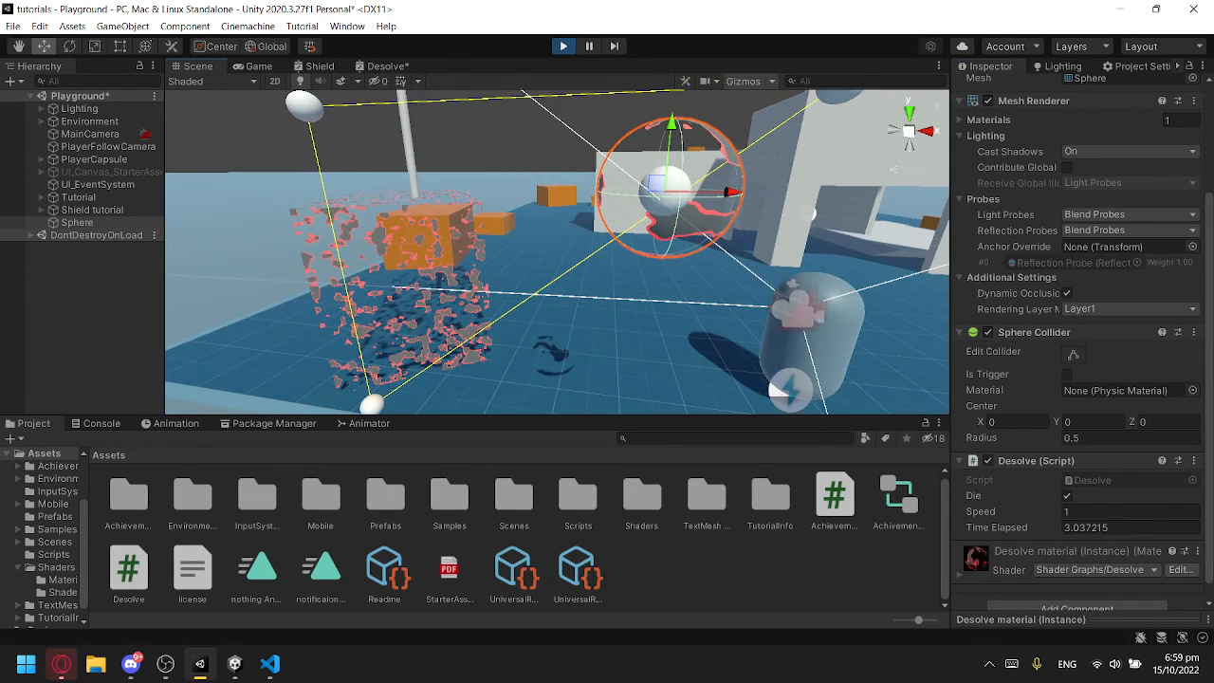
pyautogui.scroll(-2, 1129, 528)
pyautogui.moveTo(607, 270); pyautogui.dragTo(588, 303, button='right')
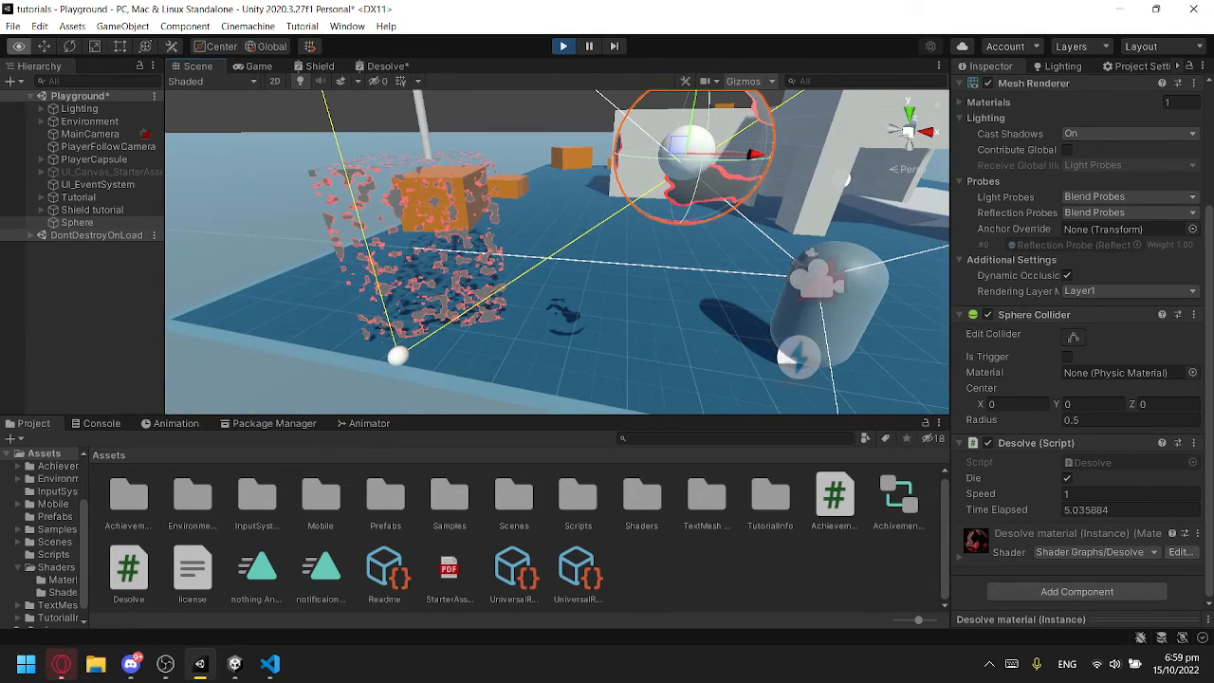
# Step: Review the DieNow code in Desolve.cs in Visual Studio Code and return to Unity
pyautogui.moveTo(270, 664)
pyautogui.click(360, 580)
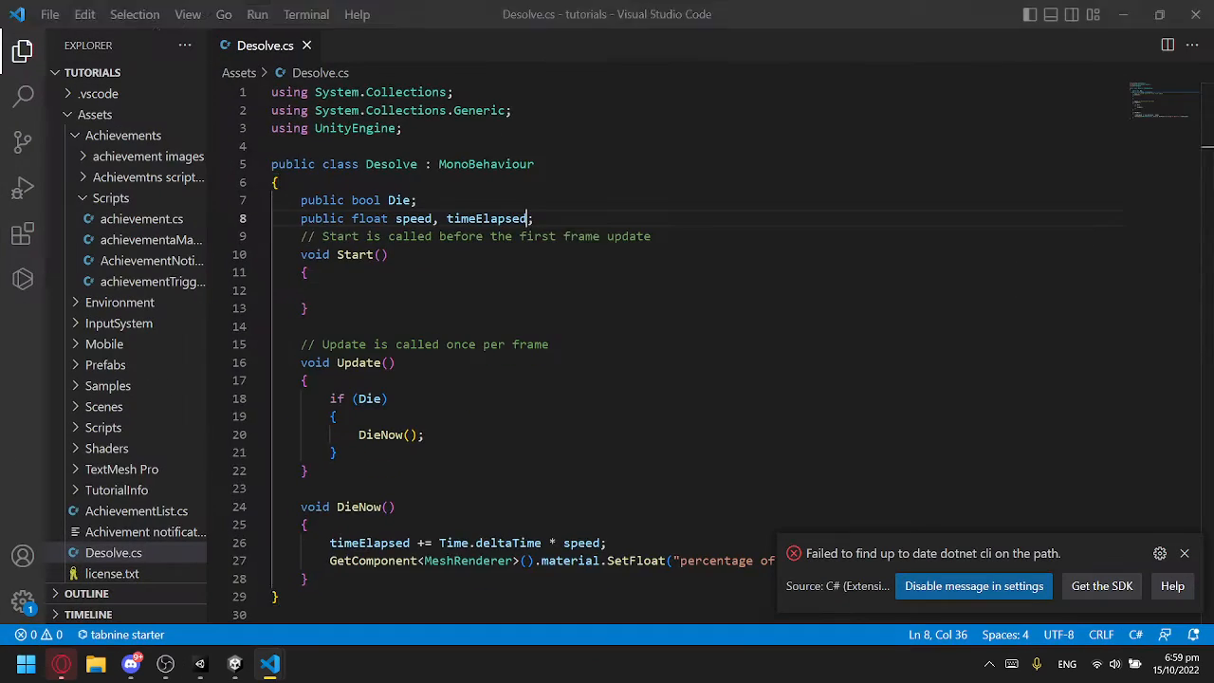
pyautogui.scroll(-2, 664, 323)
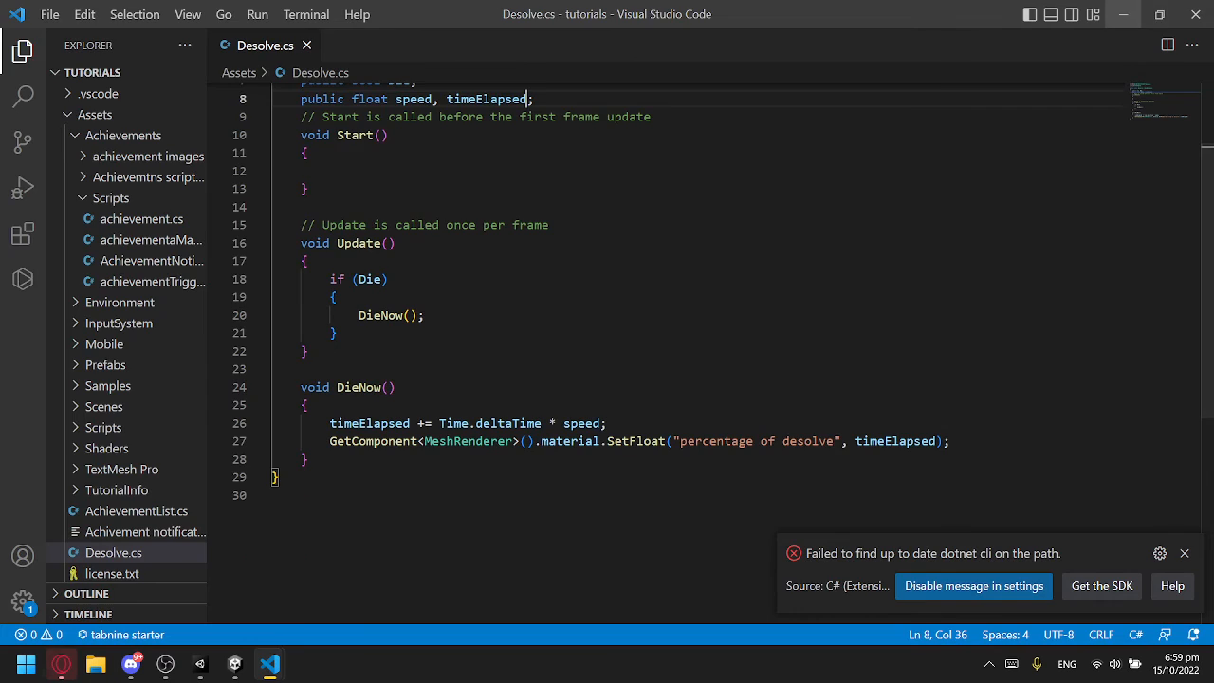
pyautogui.click(1122, 14)
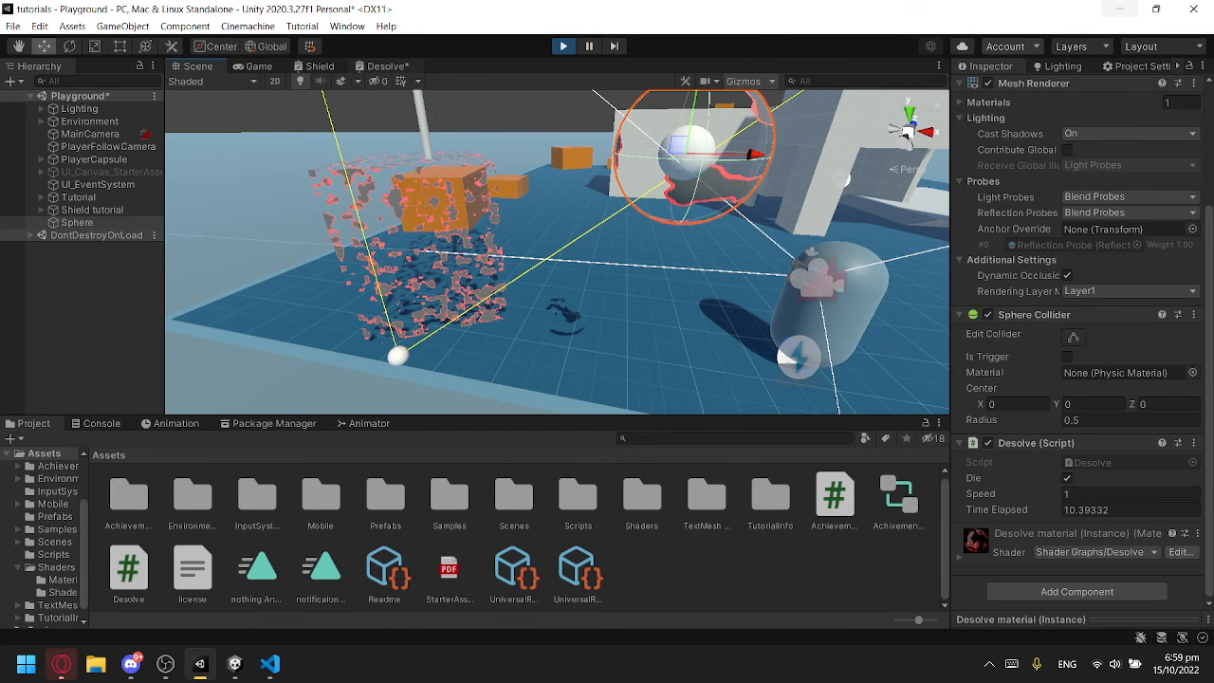
# Step: Save the Desolve shader graph asset and return to the Scene view
pyautogui.click(387, 67)
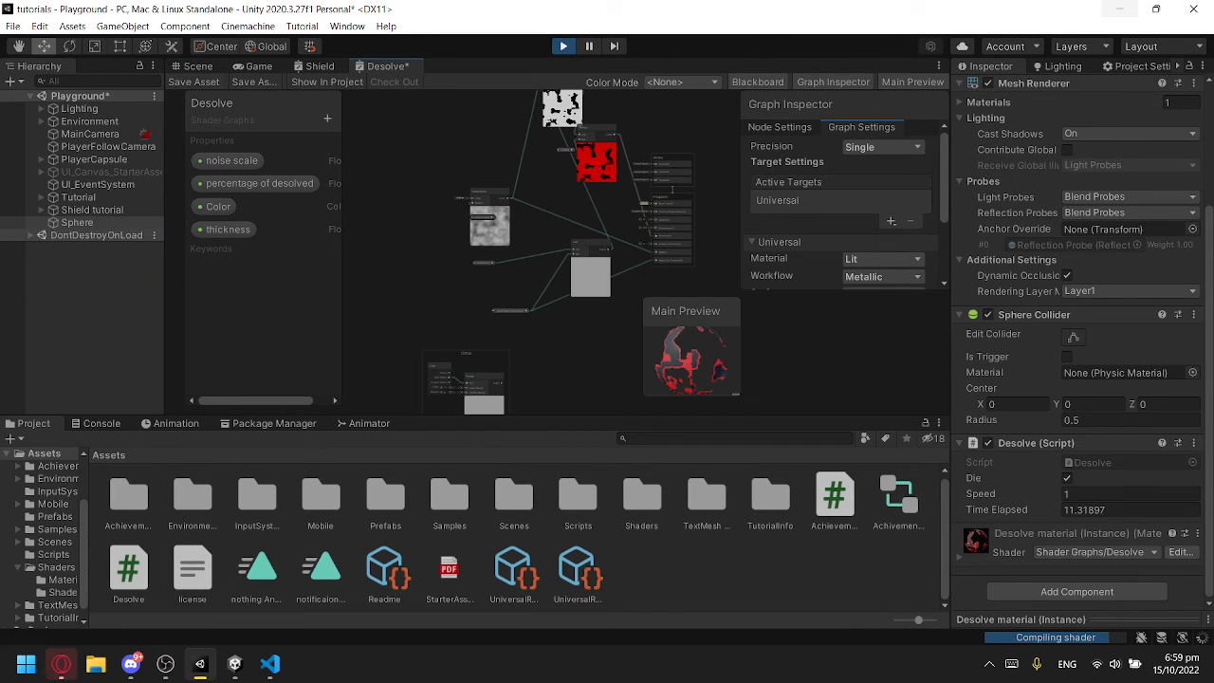
pyautogui.click(195, 82)
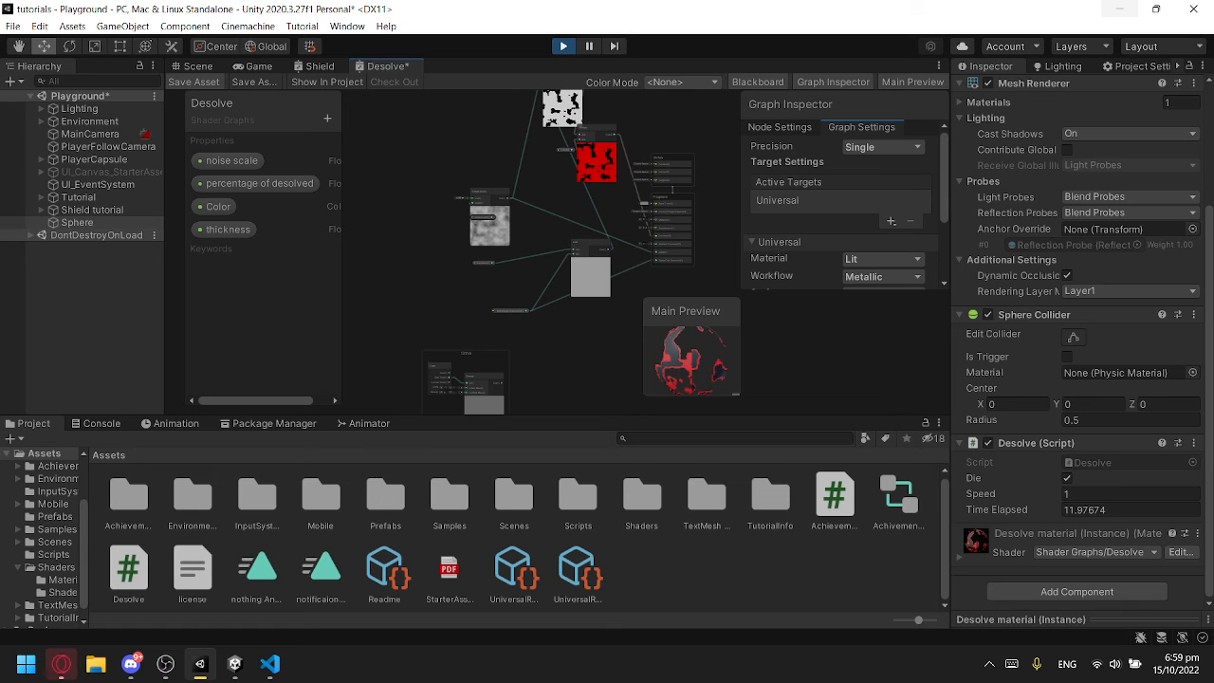
pyautogui.click(198, 66)
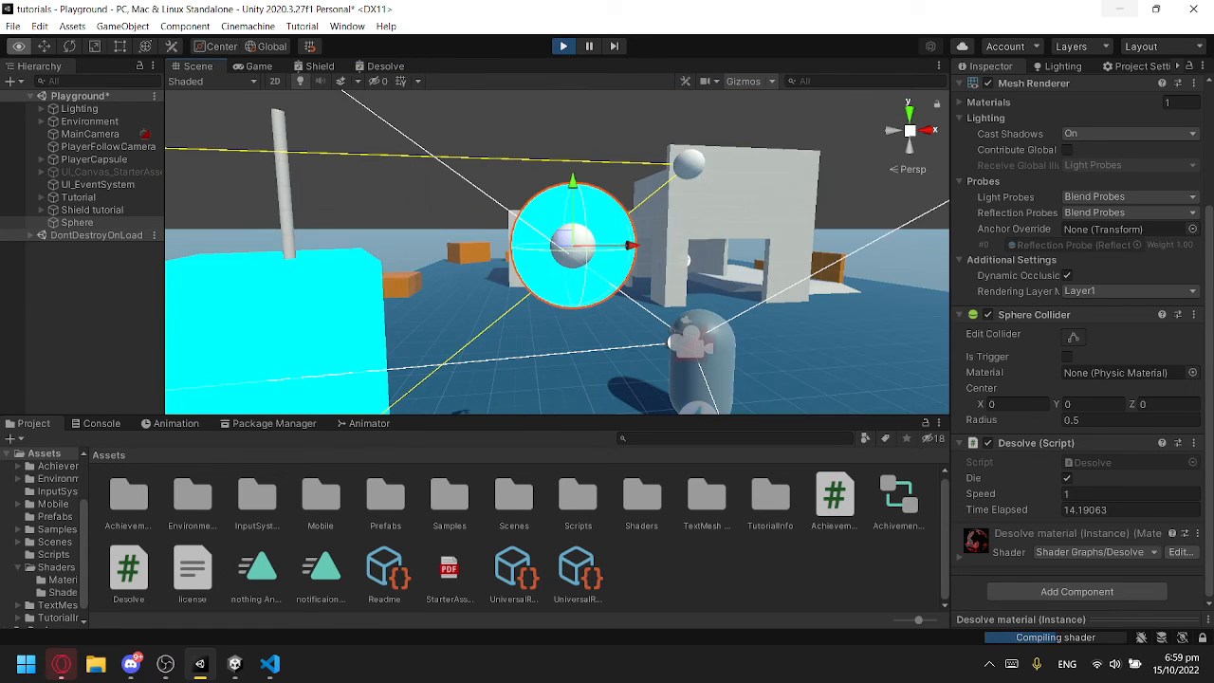
pyautogui.press('w')
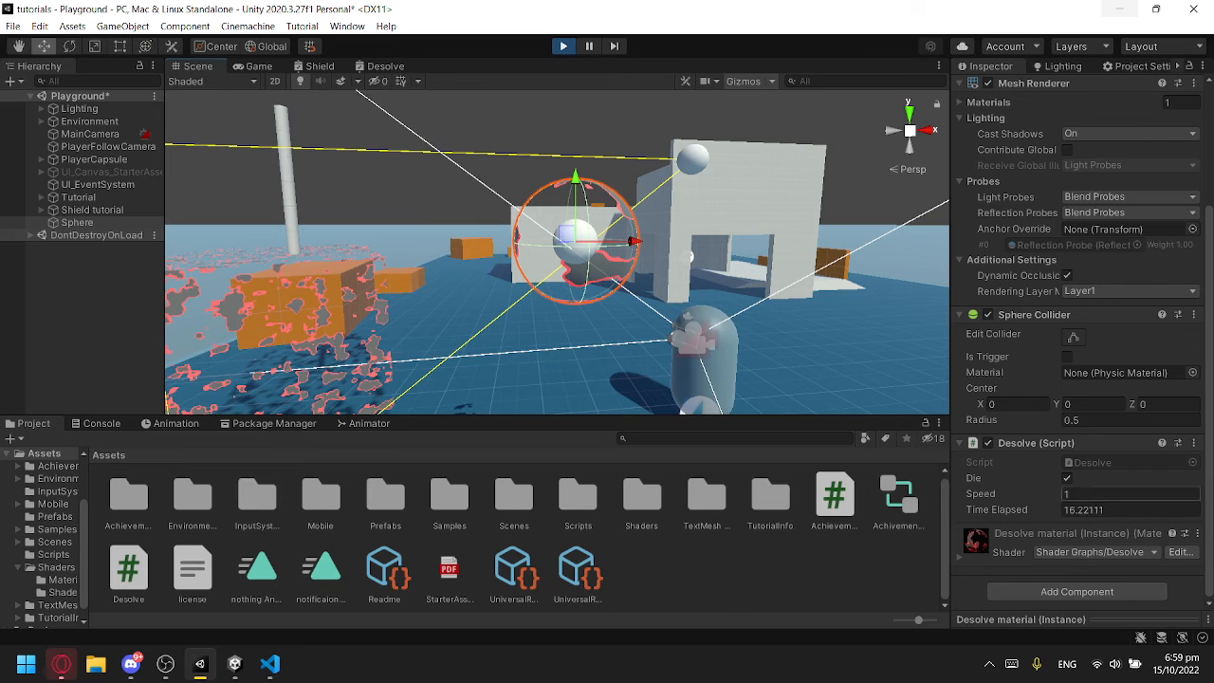
# Step: Retest the dissolve by disabling Die, resetting Time Elapsed to 0 and re-enabling Die, and stop Play mode
pyautogui.click(1067, 478)
pyautogui.click(1128, 509)
pyautogui.write('0')
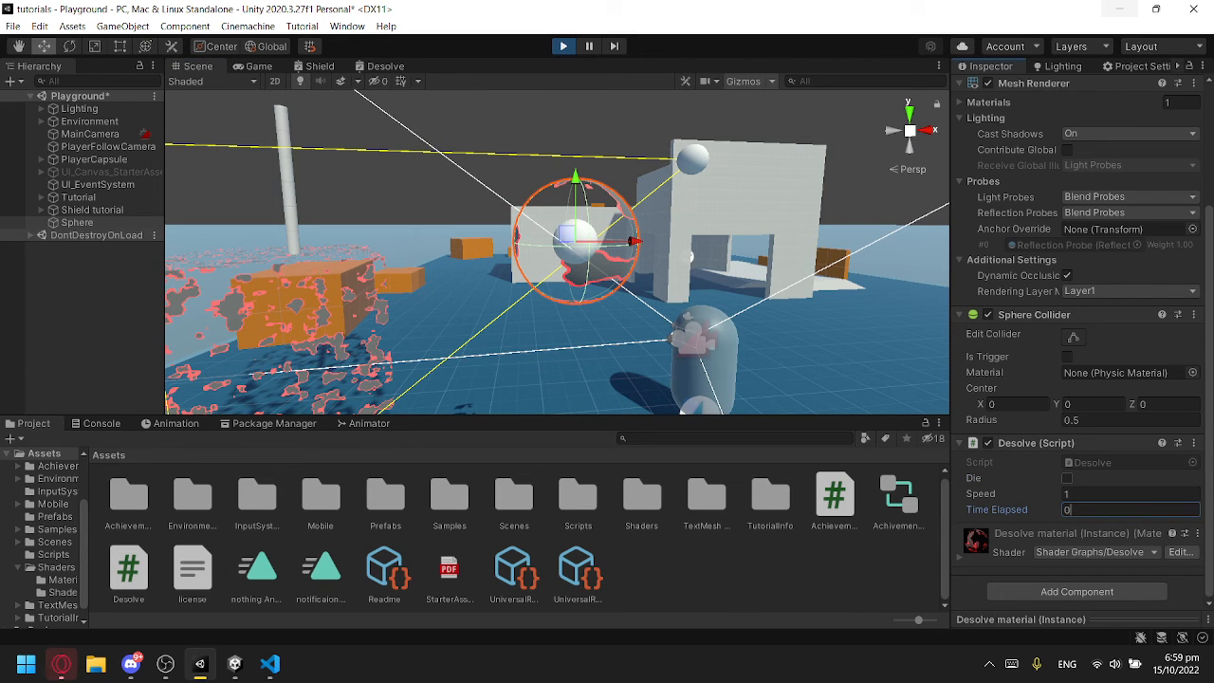
pyautogui.click(1067, 478)
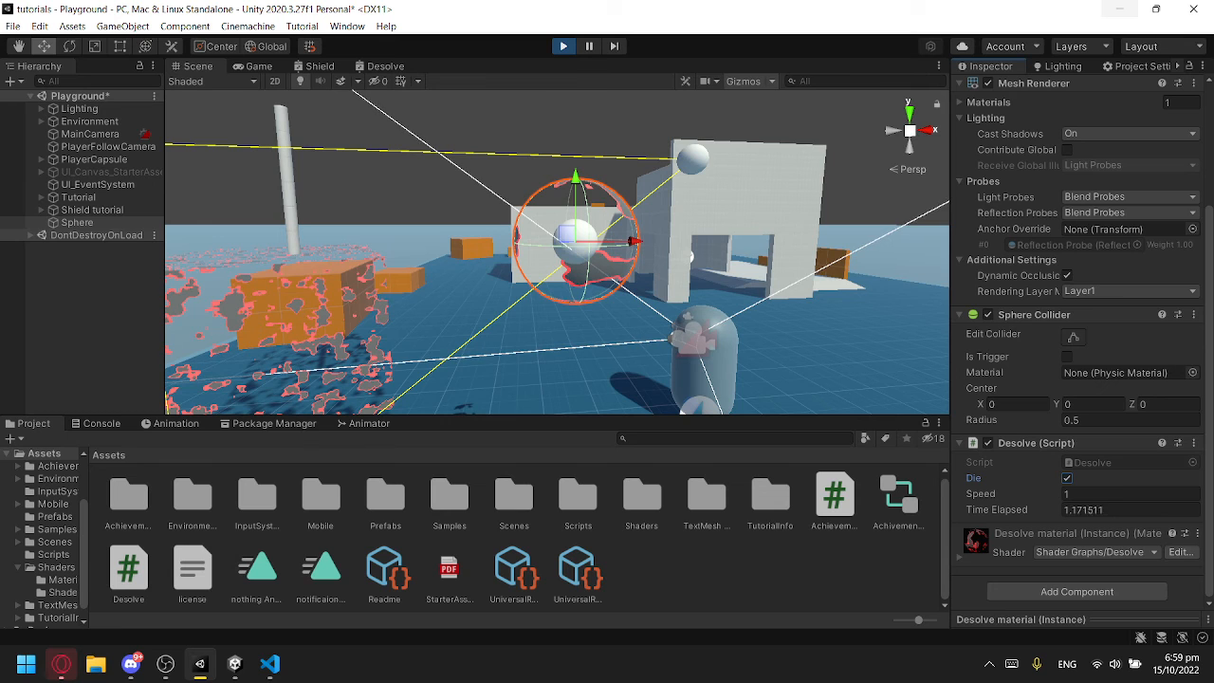
pyautogui.hotkey('ctrl', 'p')
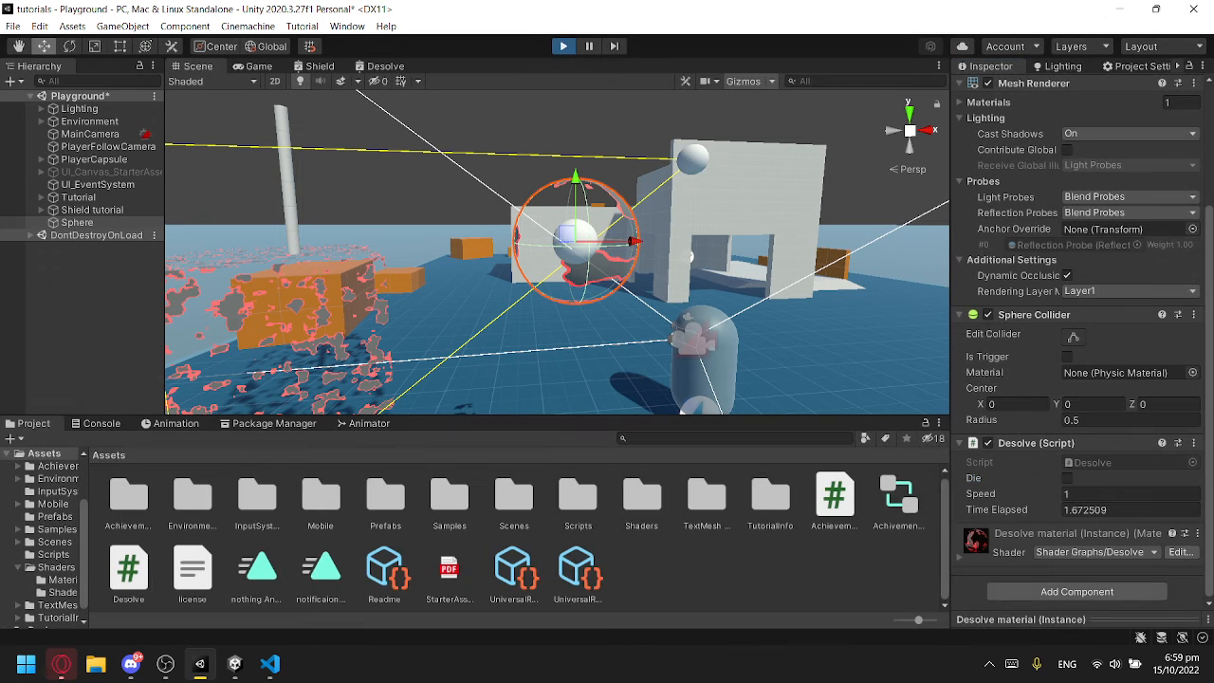
# Step: Open the Desolve graph and try to change the default value of the percentage of desolved property
pyautogui.click(385, 65)
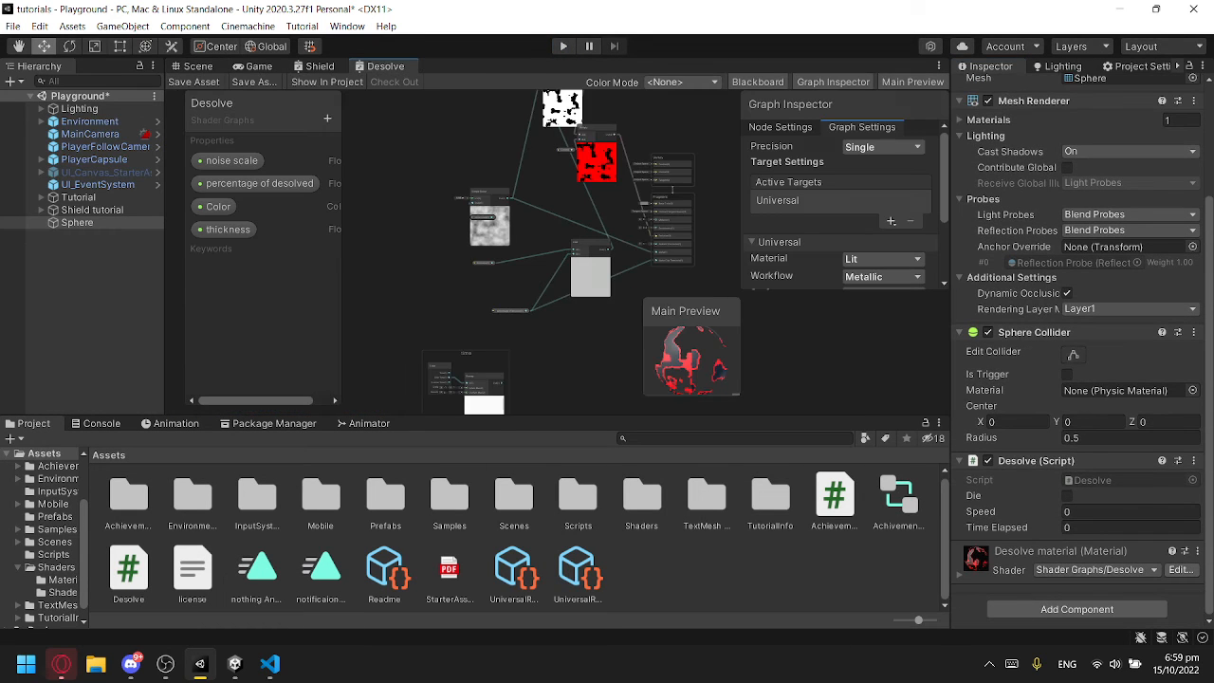
pyautogui.click(465, 280)
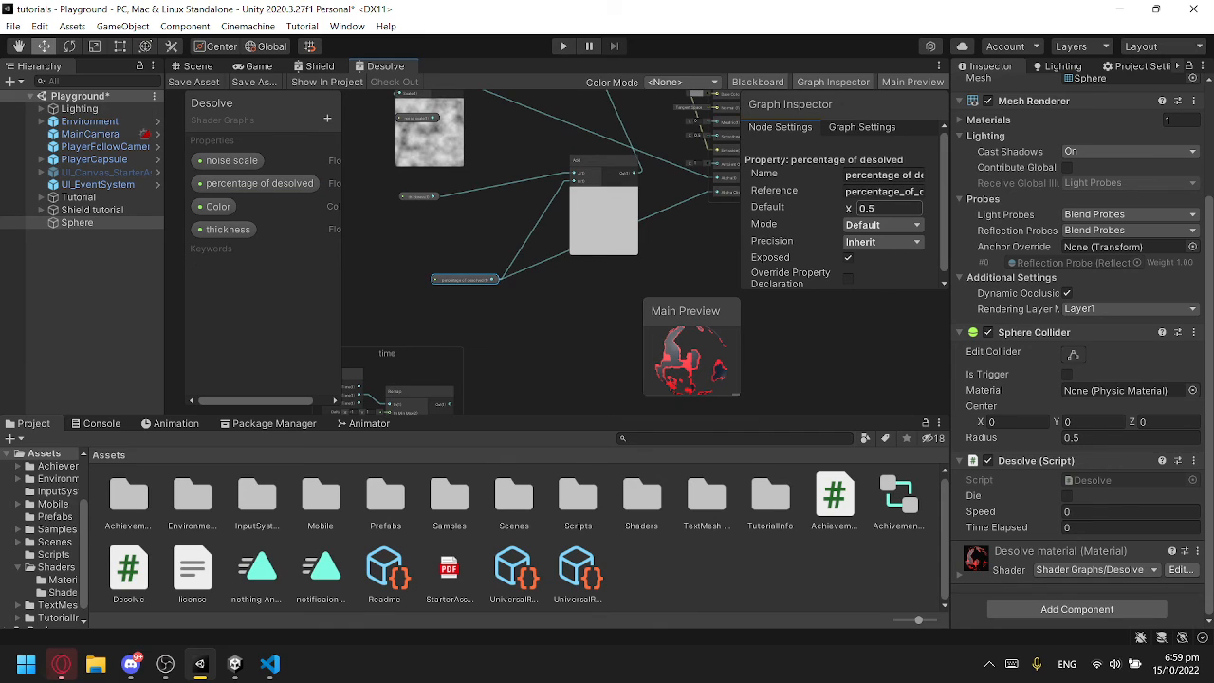
pyautogui.click(866, 208)
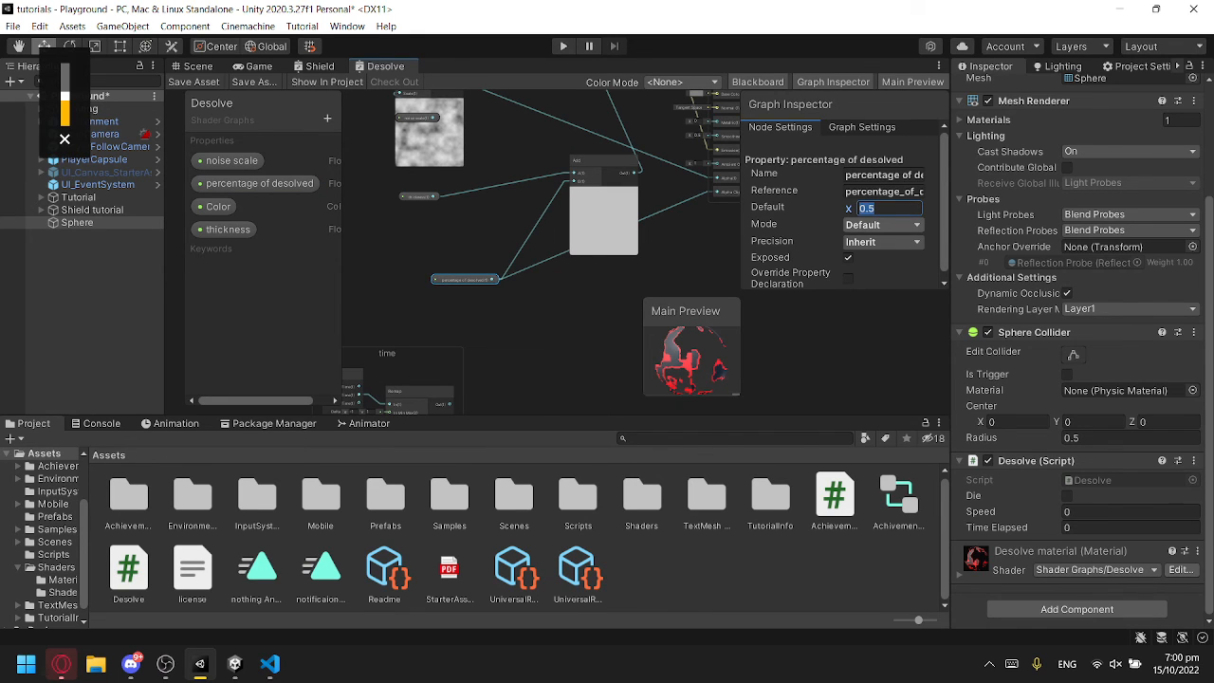
pyautogui.write('1')
pyautogui.click(540, 327)
pyautogui.click(193, 82)
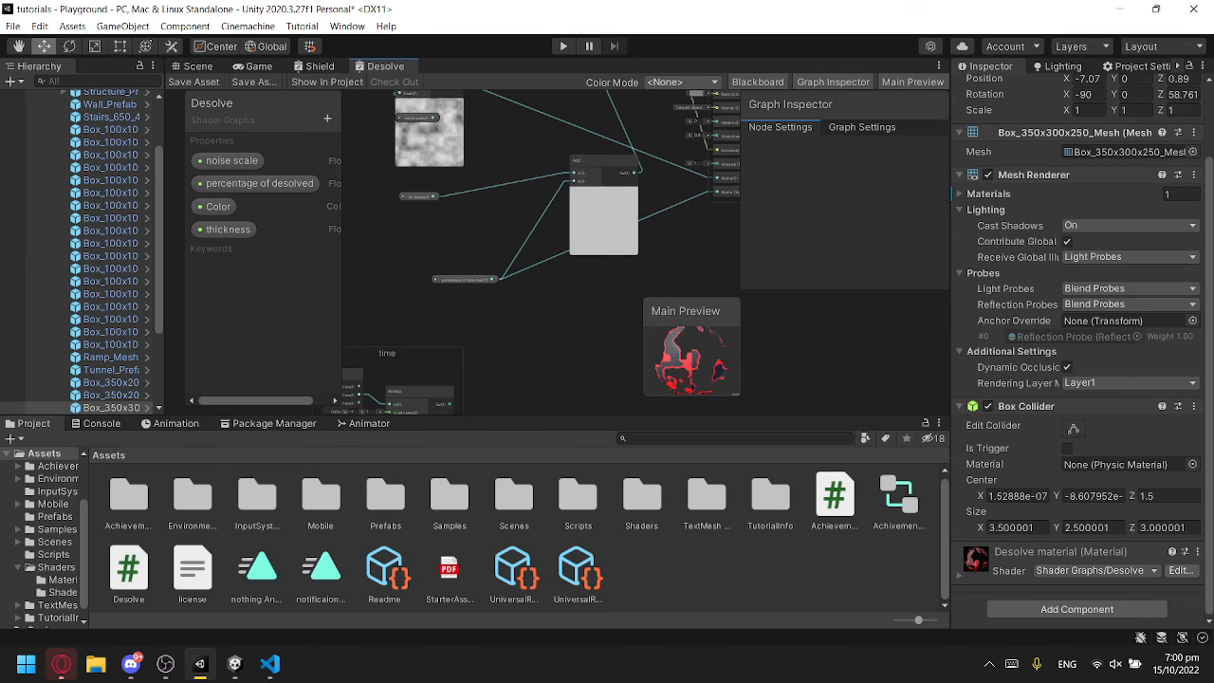
pyautogui.click(465, 280)
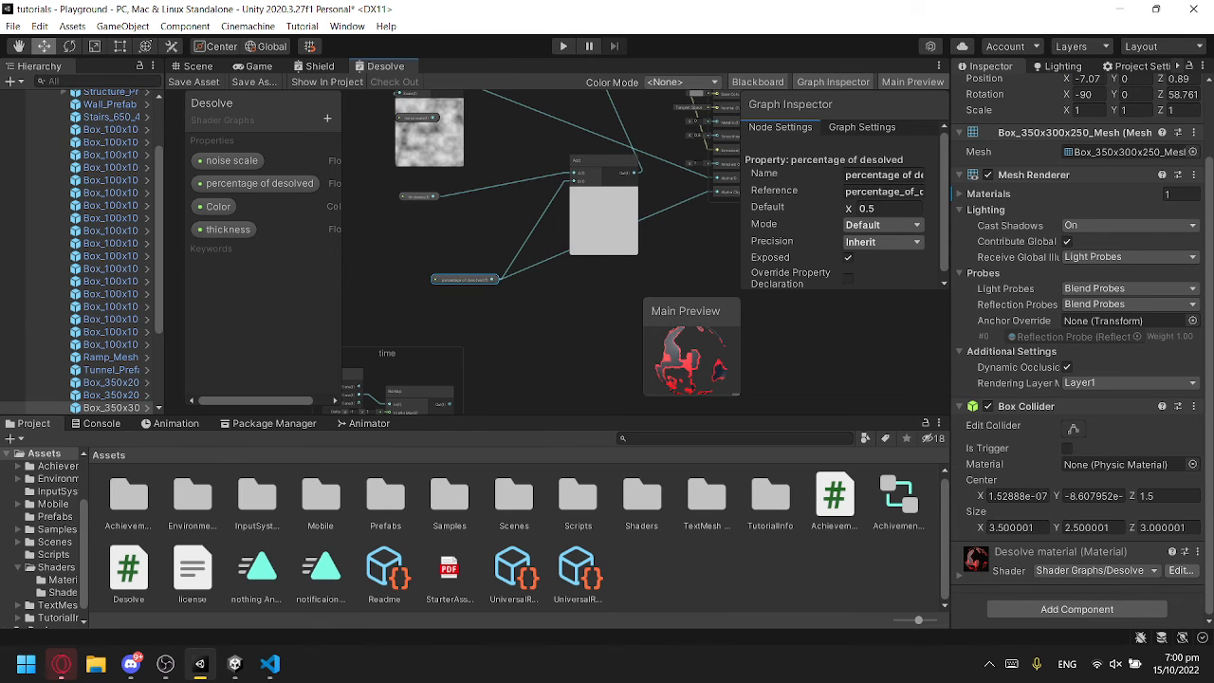
# Step: Select the Sphere in the Scene view and bring its Desolve script settings into view
pyautogui.click(198, 66)
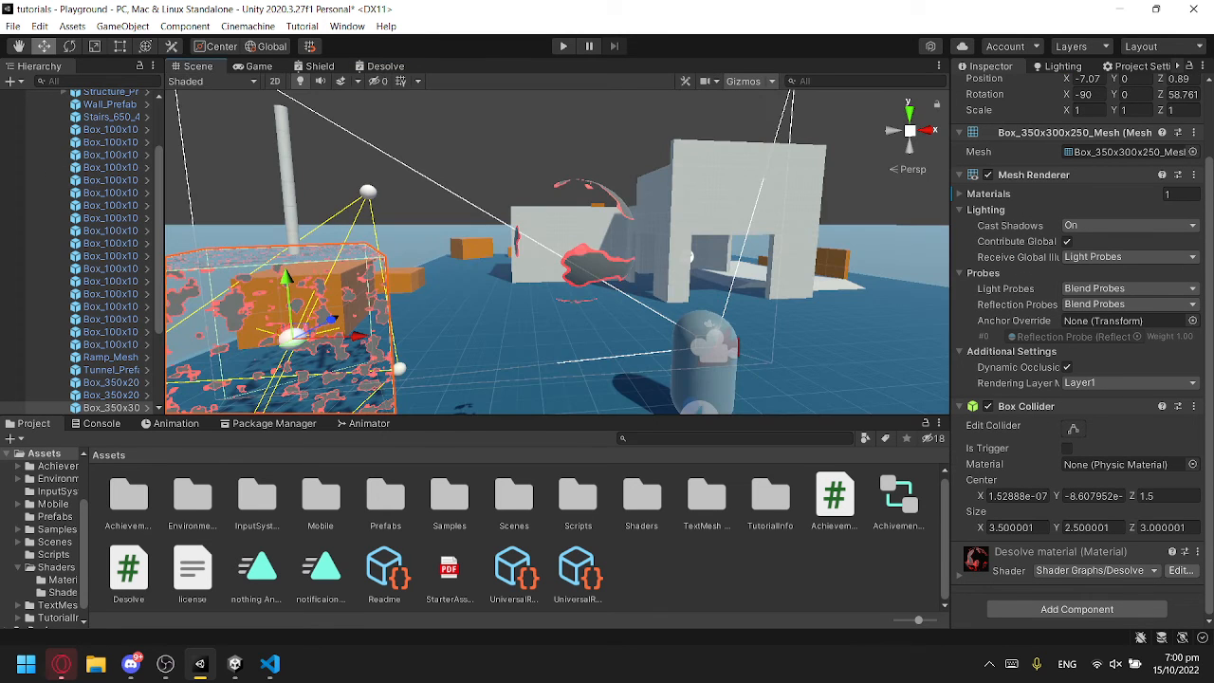
pyautogui.moveTo(569, 248); pyautogui.dragTo(630, 237, button='middle')
pyautogui.click(654, 239)
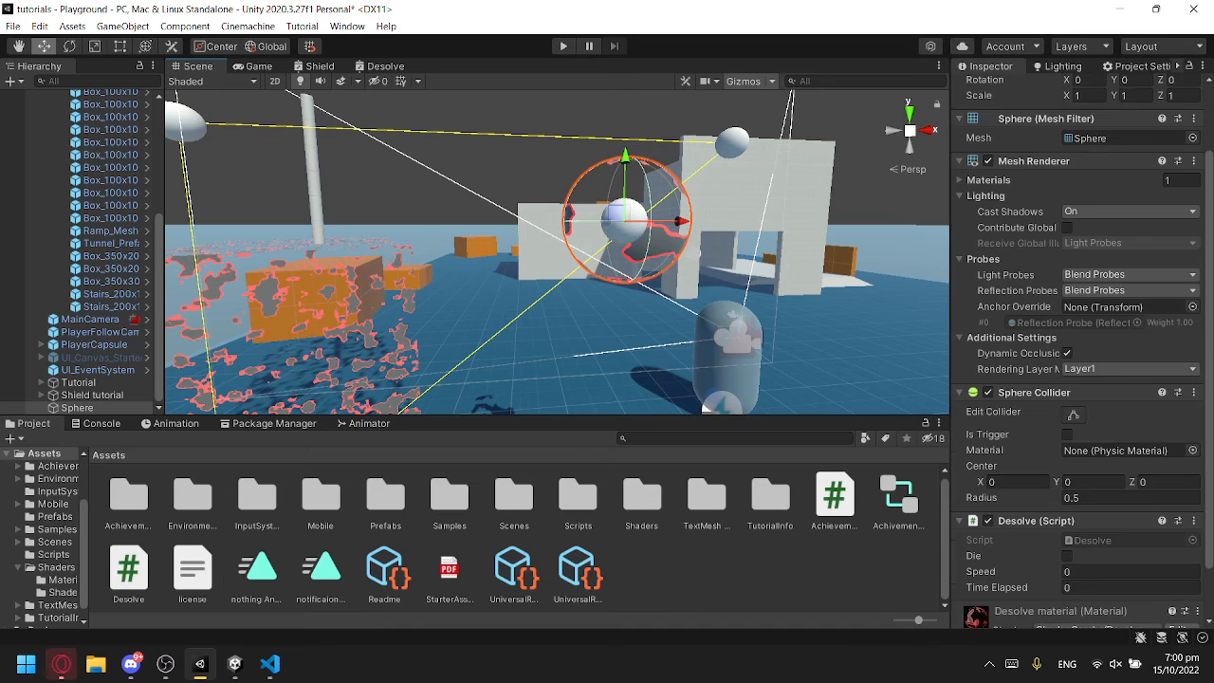
pyautogui.scroll(-3, 1082, 351)
# Step: Check the Reference name of the percentage of desolved property in the Desolve graph and return to the Scene view
pyautogui.click(385, 66)
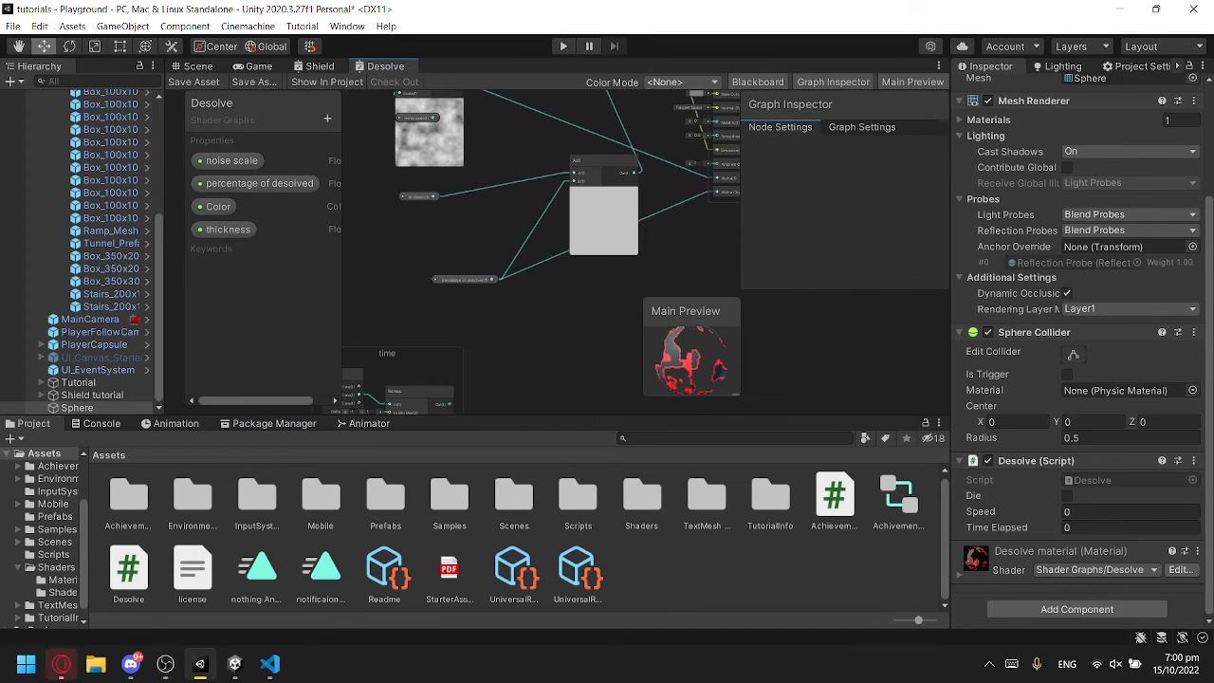
pyautogui.click(884, 192)
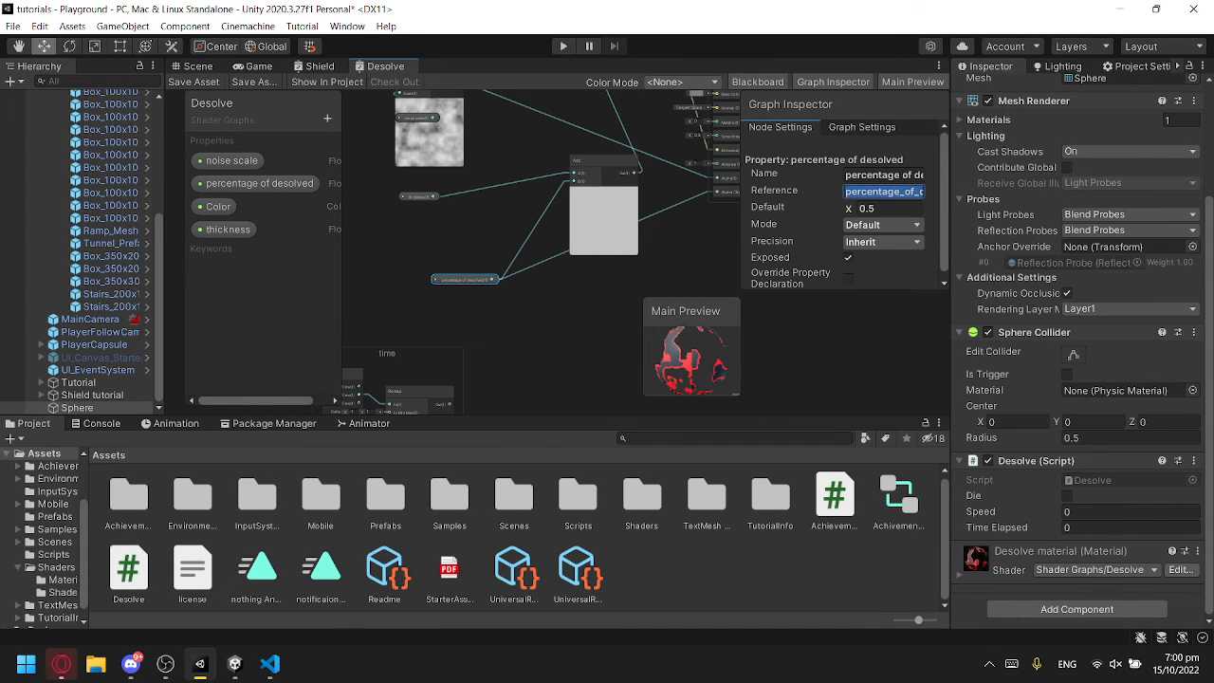
pyautogui.click(198, 66)
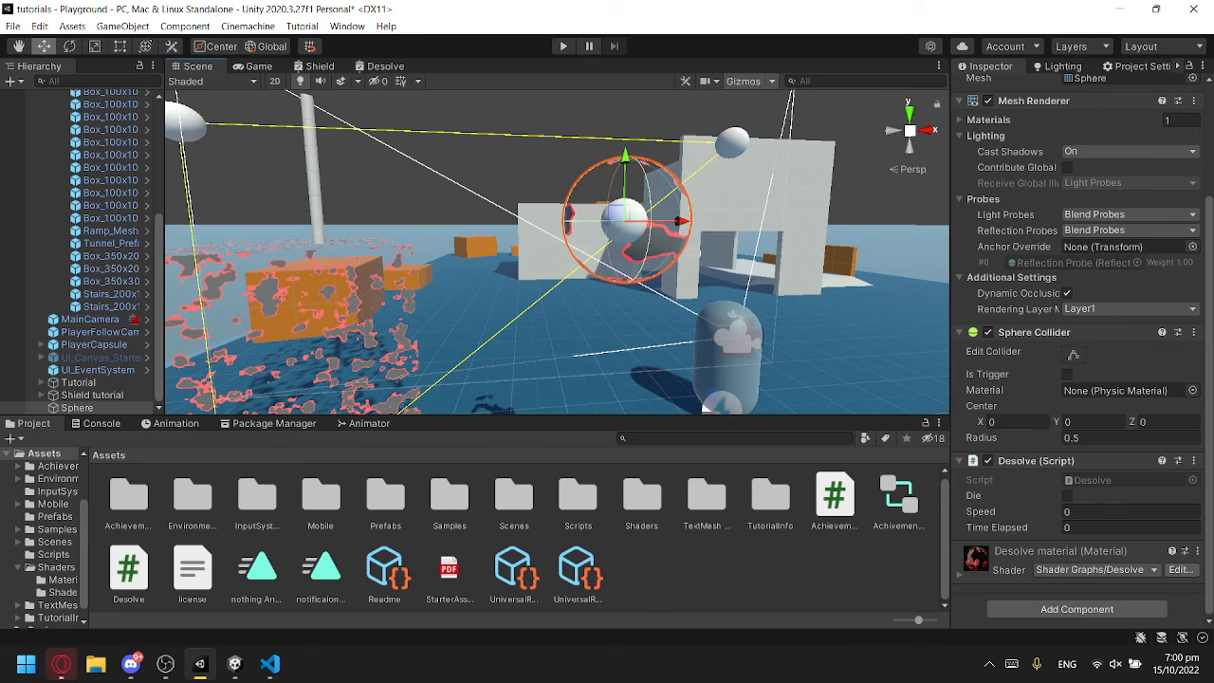
# Step: Change the SetFloat property name in DieNow to "percentage_of_desolve" in Desolve.cs, save the script and switch back to Unity
pyautogui.hotkey('alt', 'Tab')
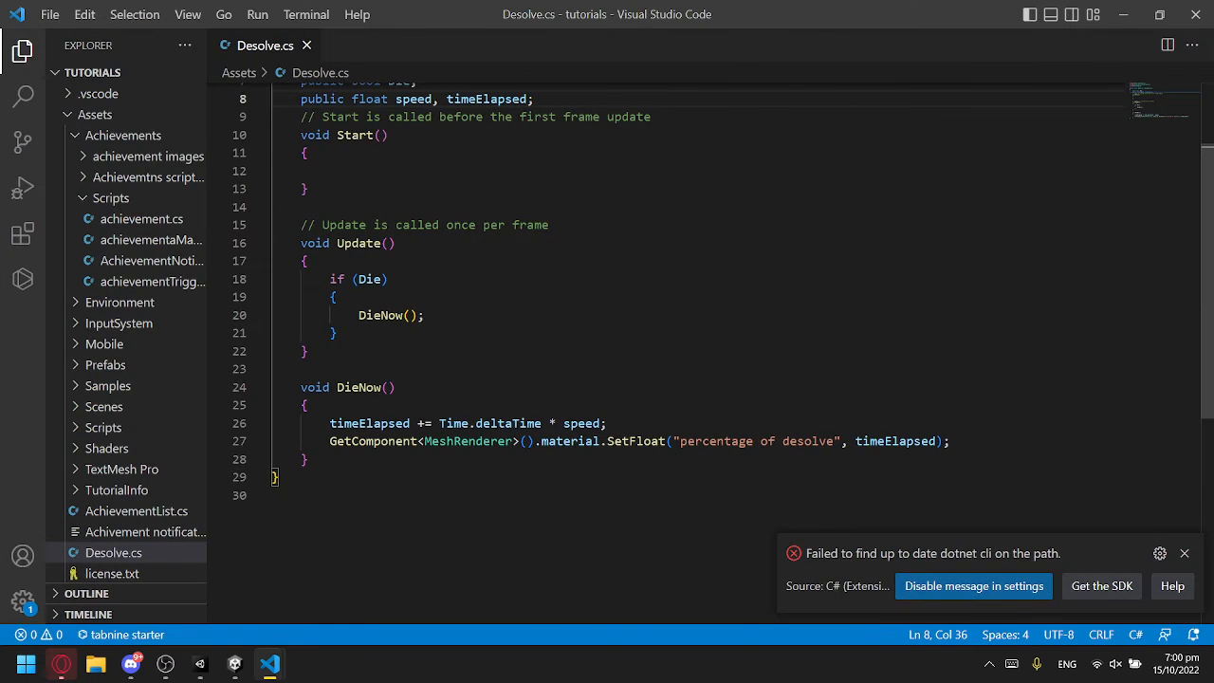
pyautogui.moveTo(832, 440); pyautogui.dragTo(672, 441)
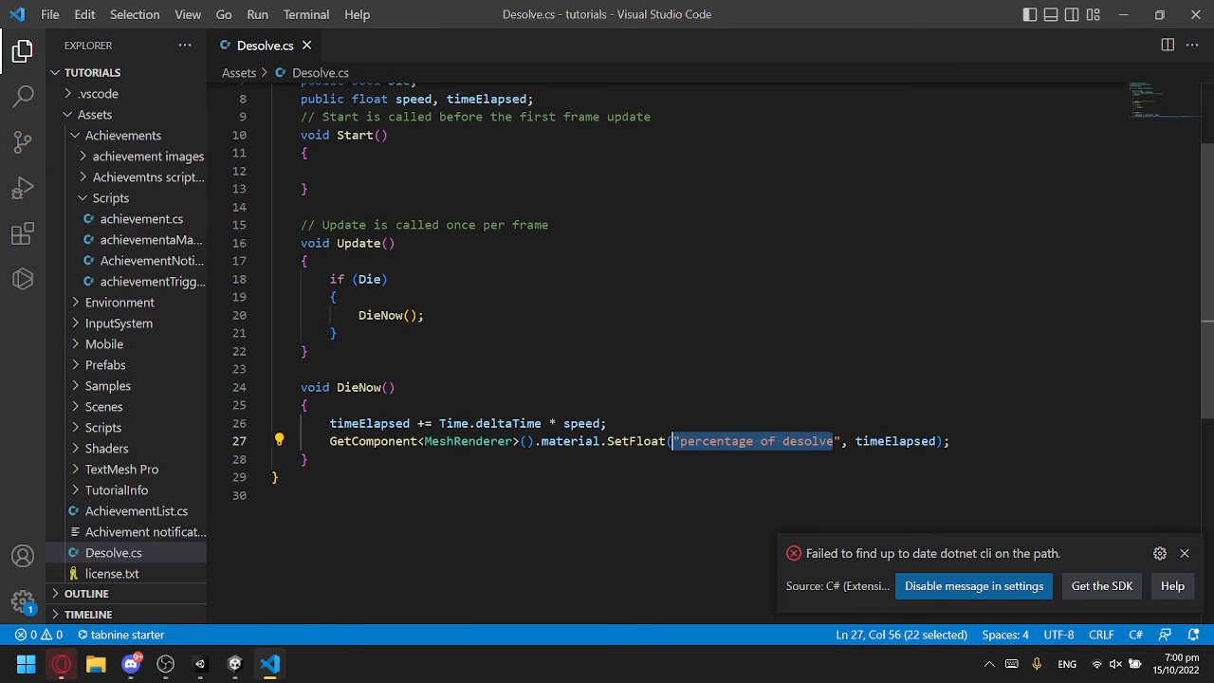
pyautogui.write('"percentage_of_desolve')
pyautogui.hotkey('ctrl', 's')
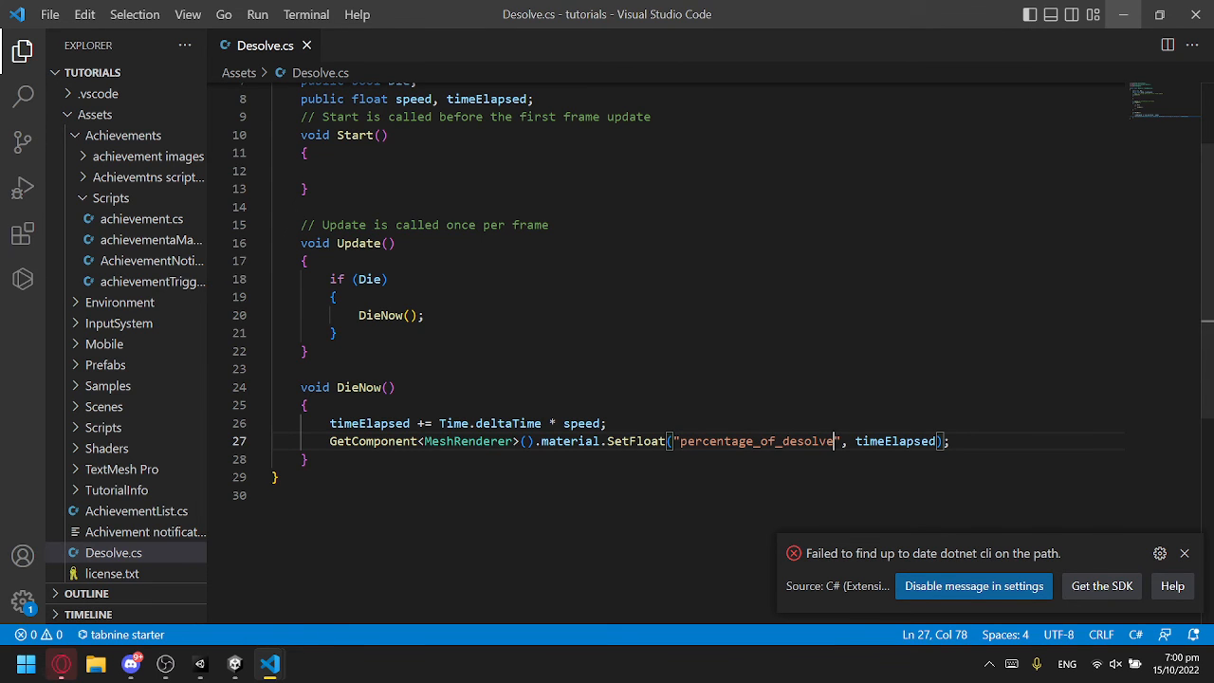
pyautogui.hotkey('alt', 'Tab')
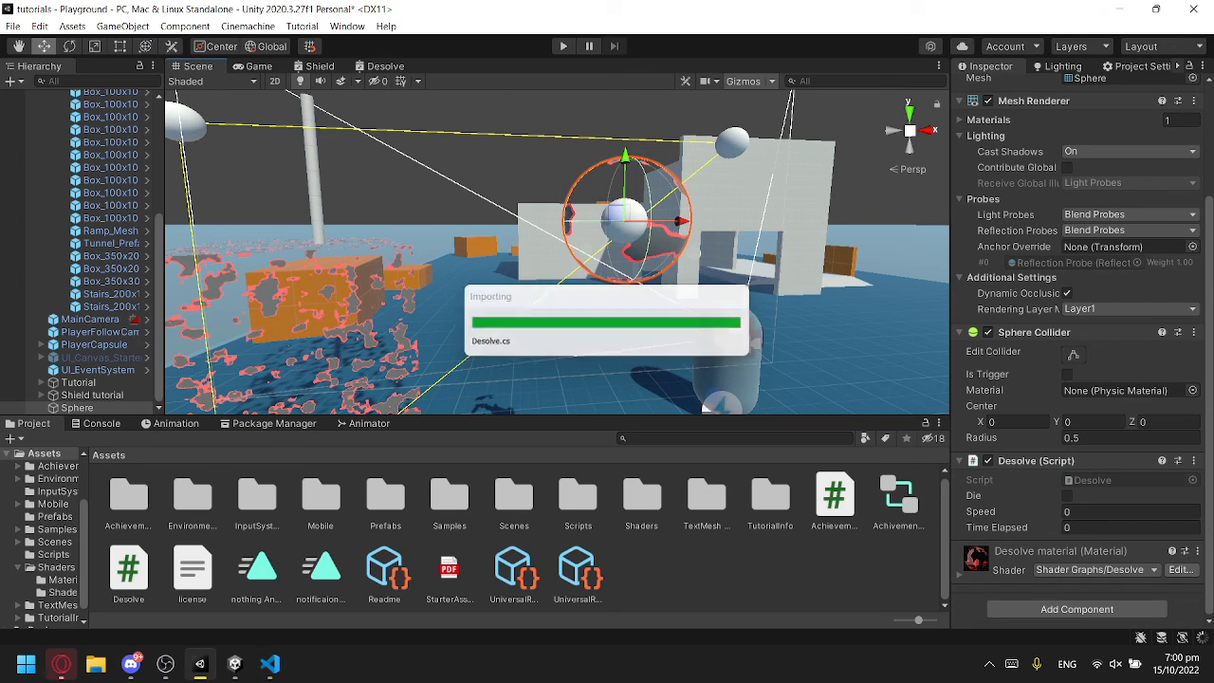
# Step: Select the Sphere, set its Desolve script Speed to 1 and start Play mode
pyautogui.click(716, 574)
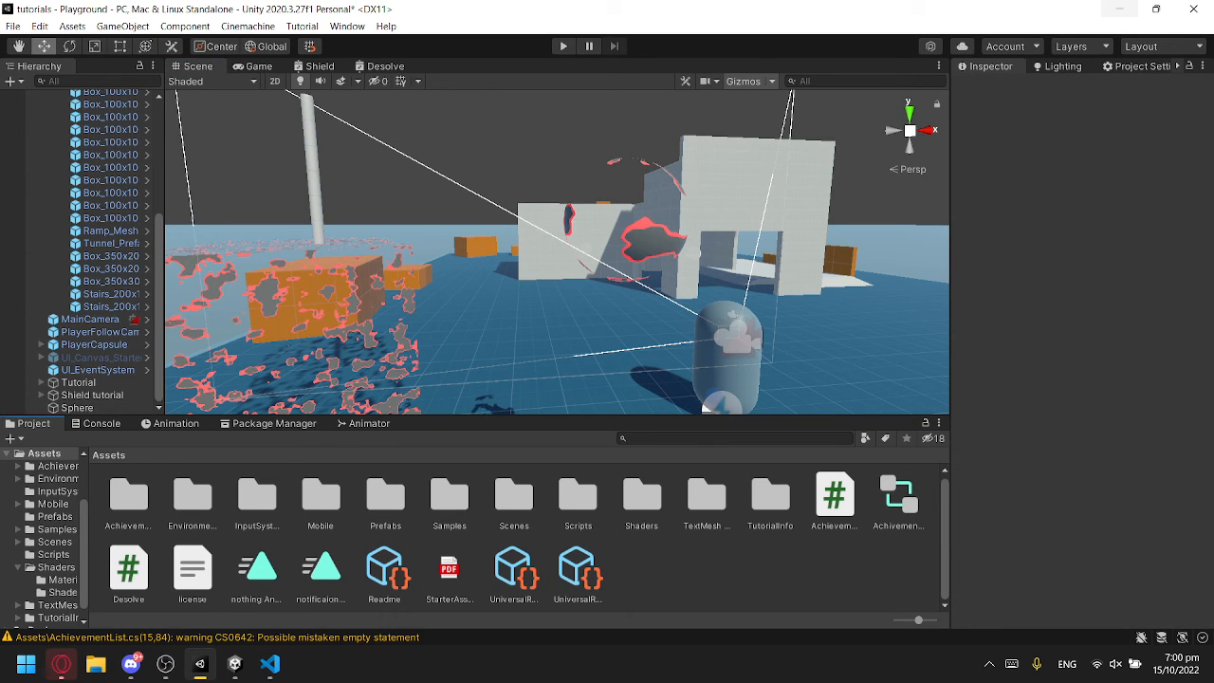
pyautogui.click(77, 408)
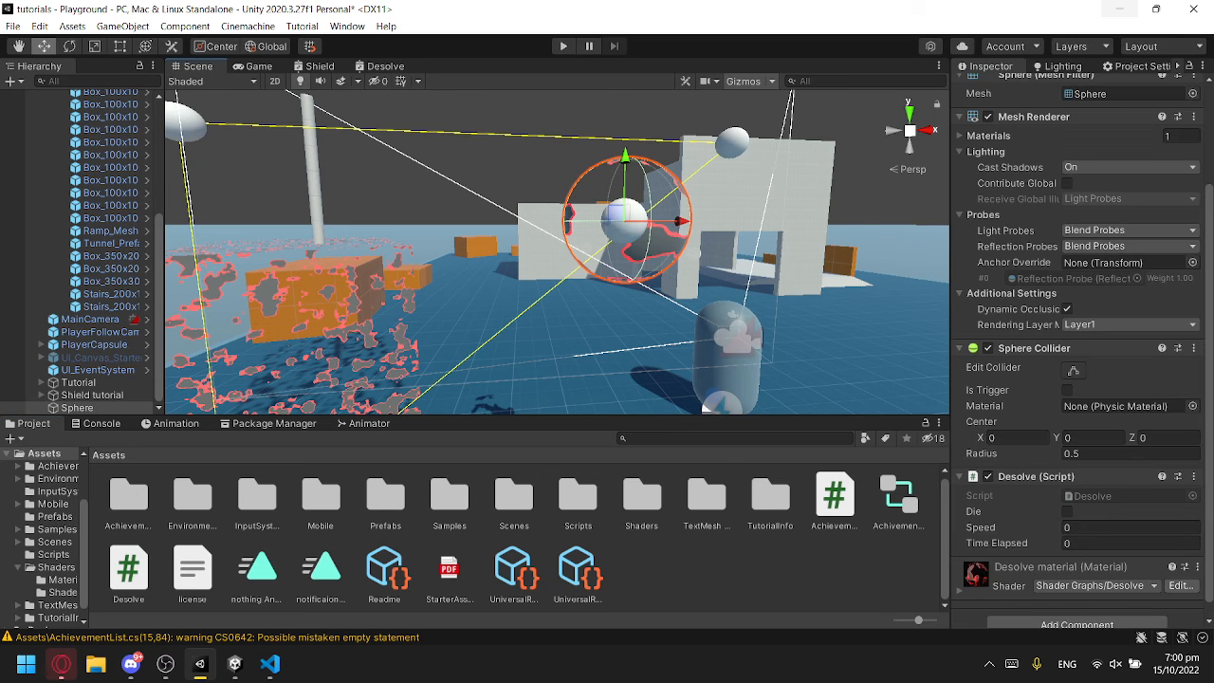
pyautogui.scroll(-1, 1076, 379)
pyautogui.click(1128, 511)
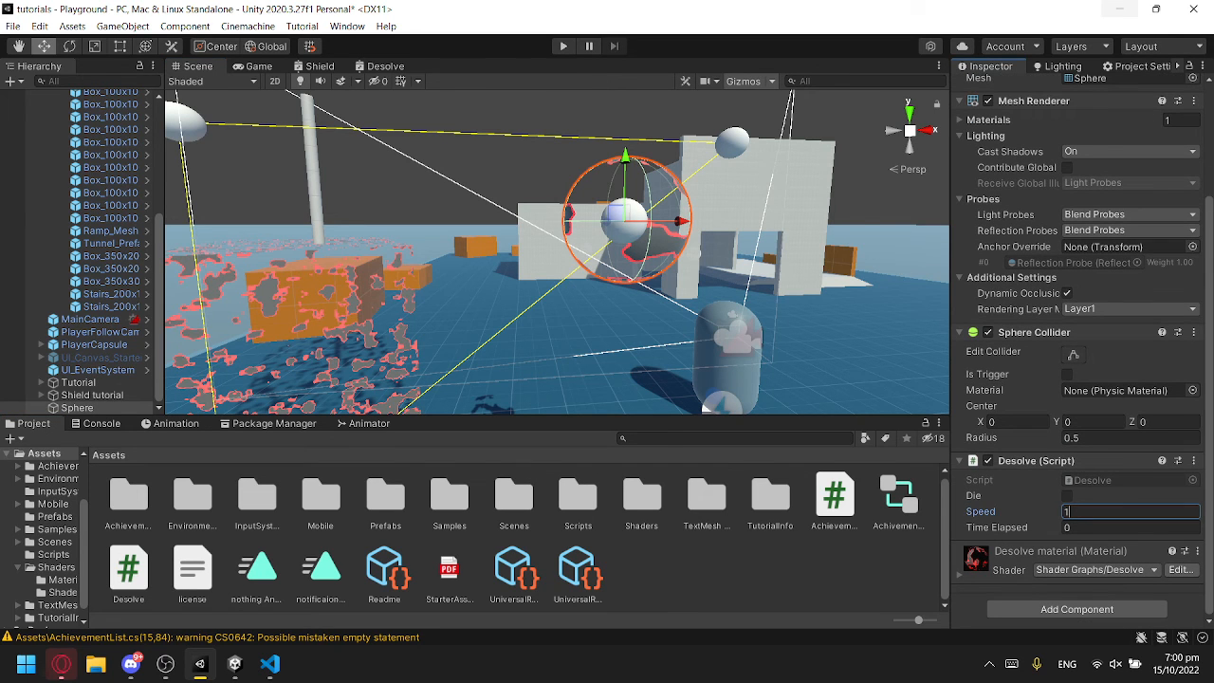
pyautogui.write('1')
pyautogui.press('Return')
pyautogui.hotkey('ctrl', 'p')
# Step: View the Die coroutine in cube.cs of the other Visual Studio Code project and return to Unity
pyautogui.moveTo(271, 664)
pyautogui.click(190, 580)
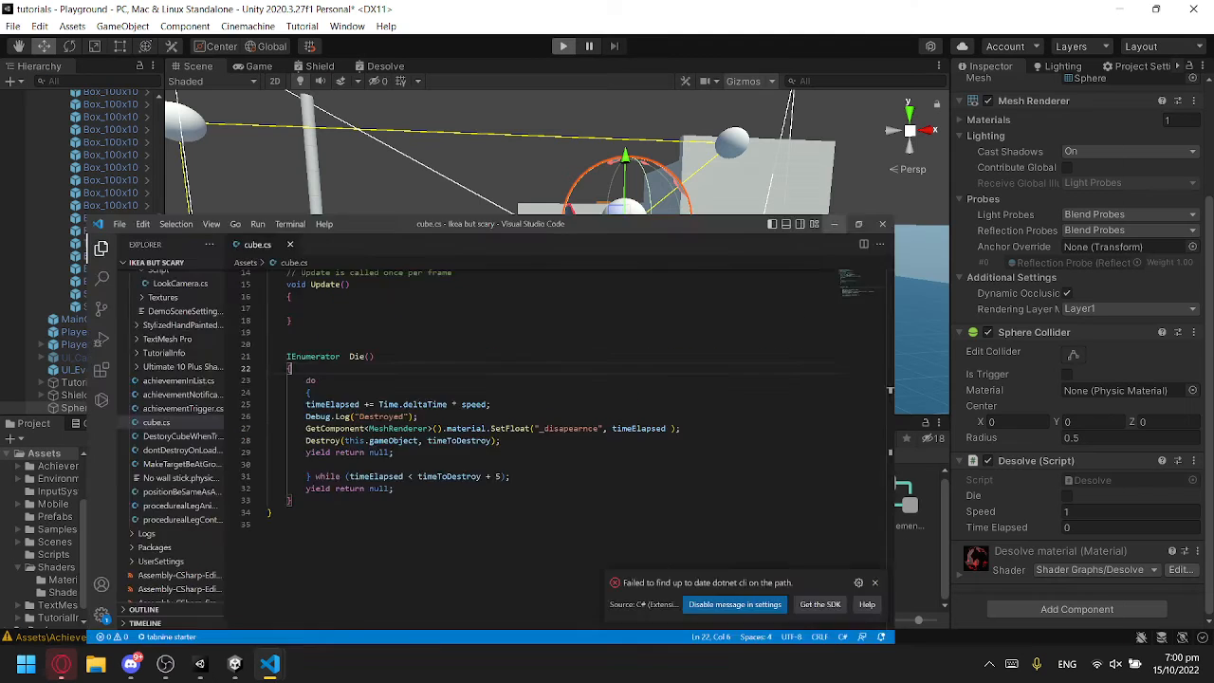
pyautogui.click(1122, 14)
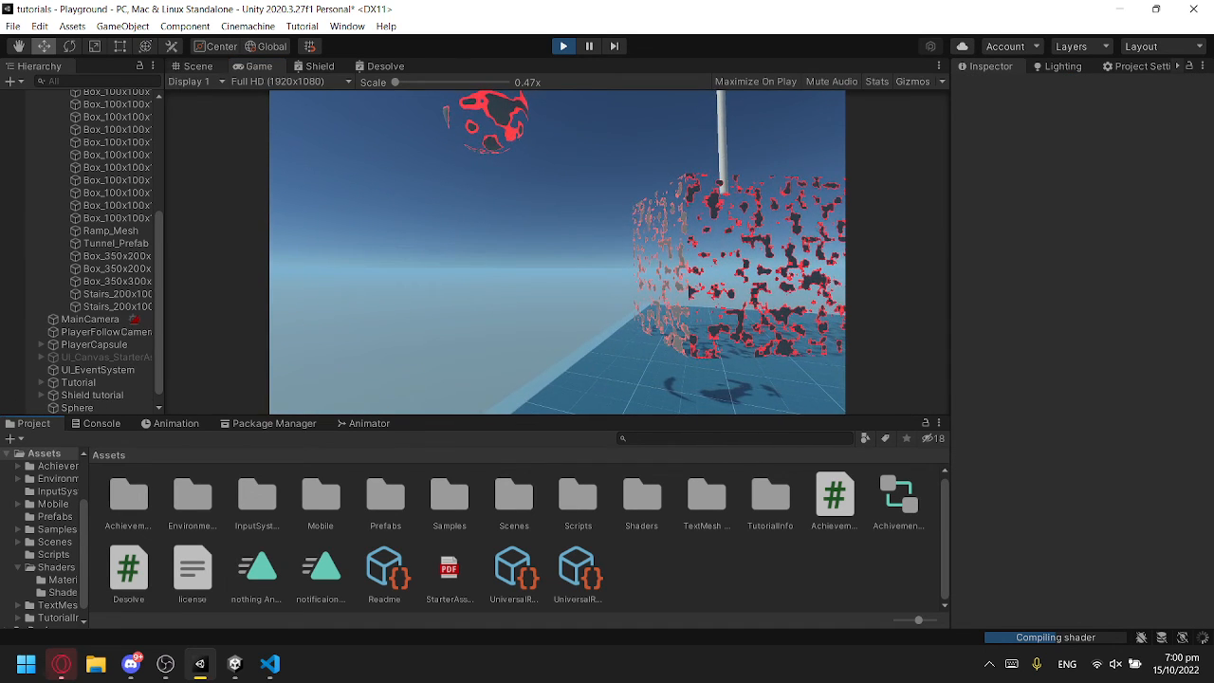
# Step: Select the Sphere in the Scene view, enable Die to test the dissolve, and stop Play mode
pyautogui.click(197, 66)
pyautogui.click(647, 261)
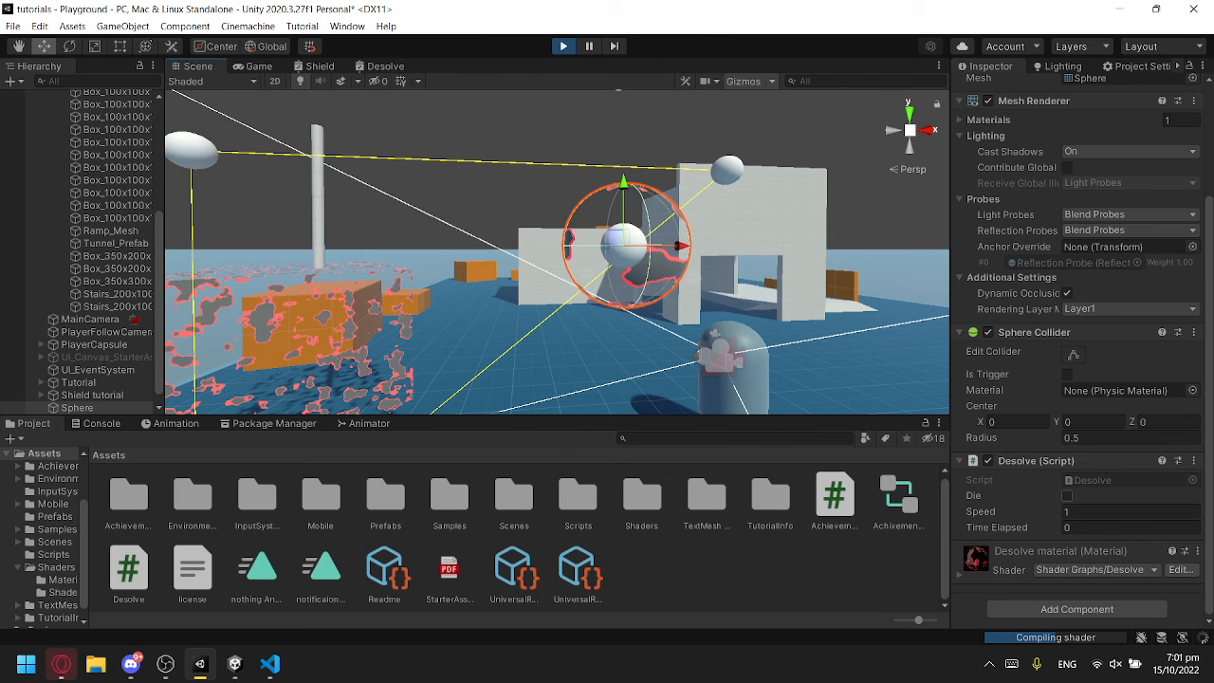
pyautogui.click(1066, 496)
pyautogui.moveTo(721, 275); pyautogui.dragTo(707, 283, button='right')
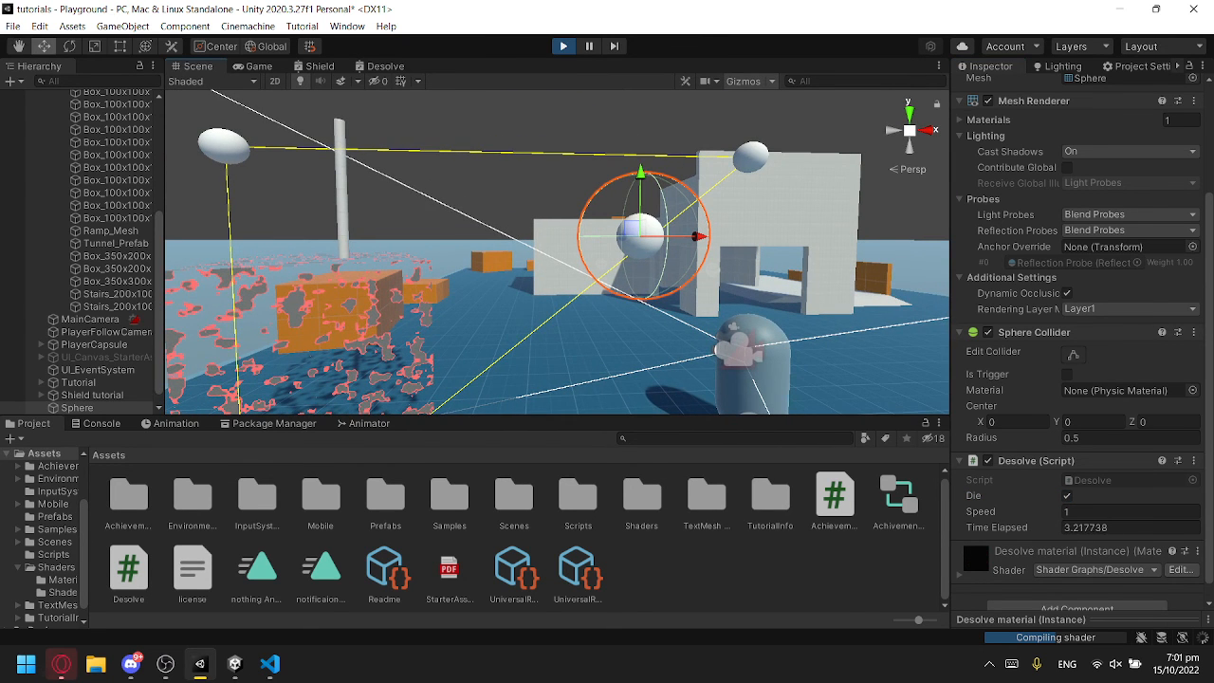
pyautogui.hotkey('ctrl', 'p')
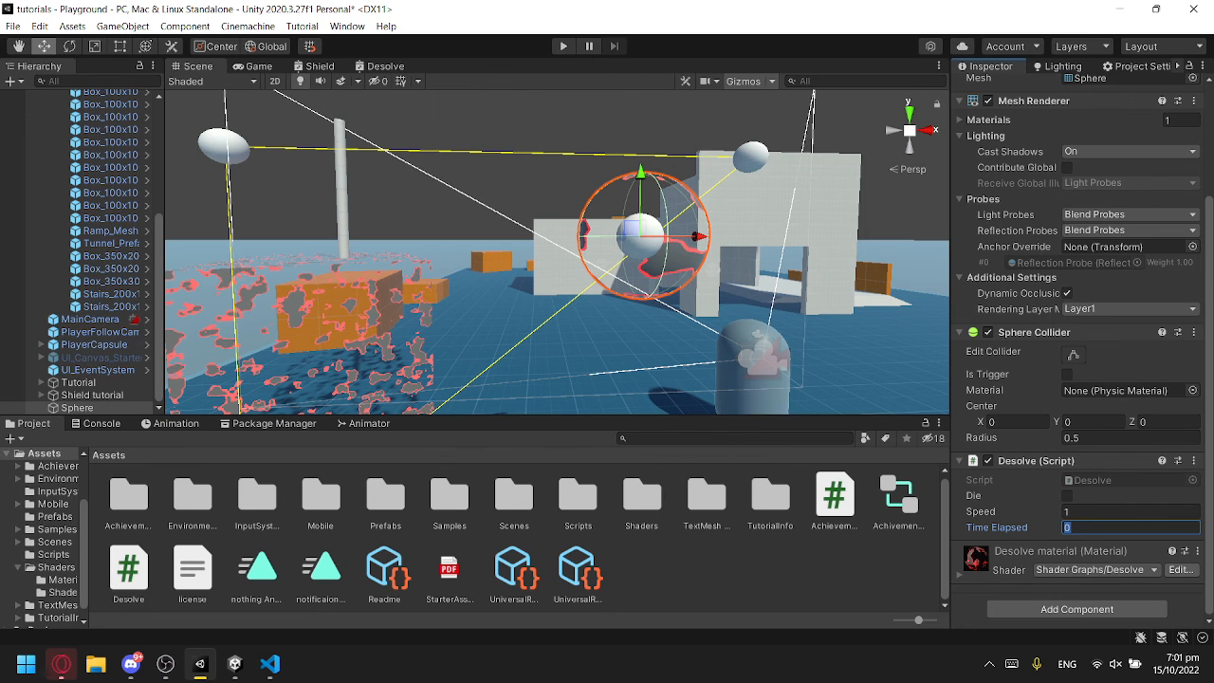
# Step: Select the large dissolving box in the scene and set its Desolve material's percentage of desolved to 0
pyautogui.moveTo(607, 322); pyautogui.dragTo(663, 363, button='right')
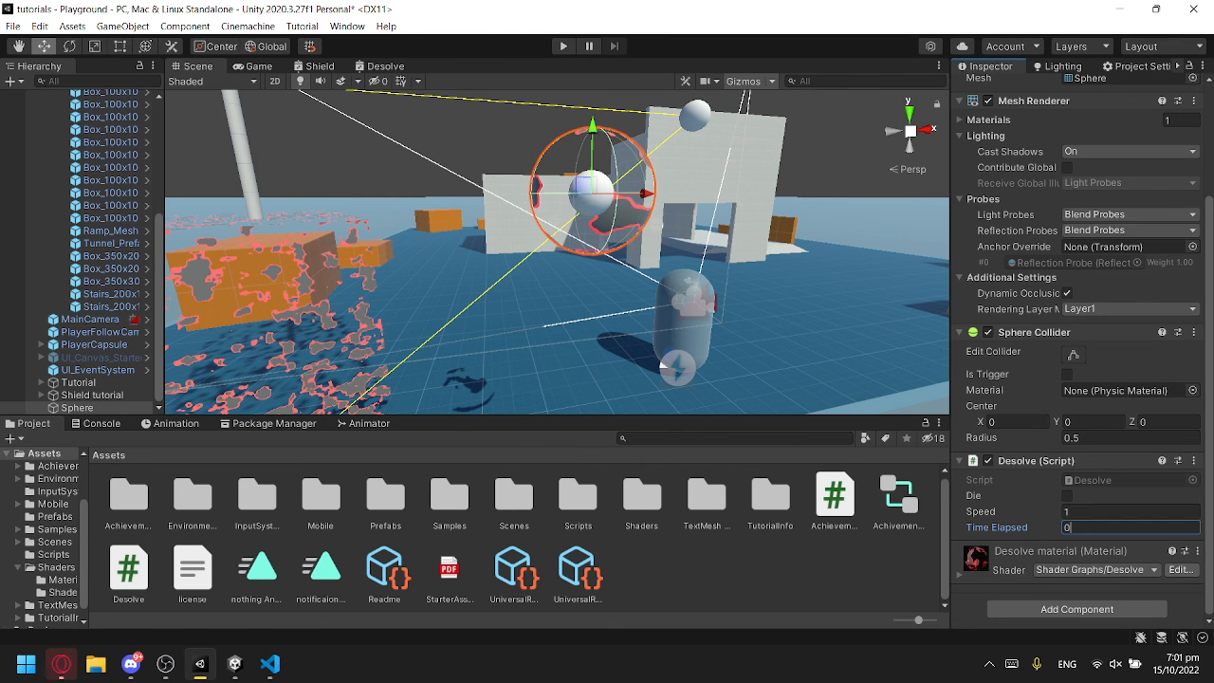
pyautogui.click(663, 364)
pyautogui.click(662, 365)
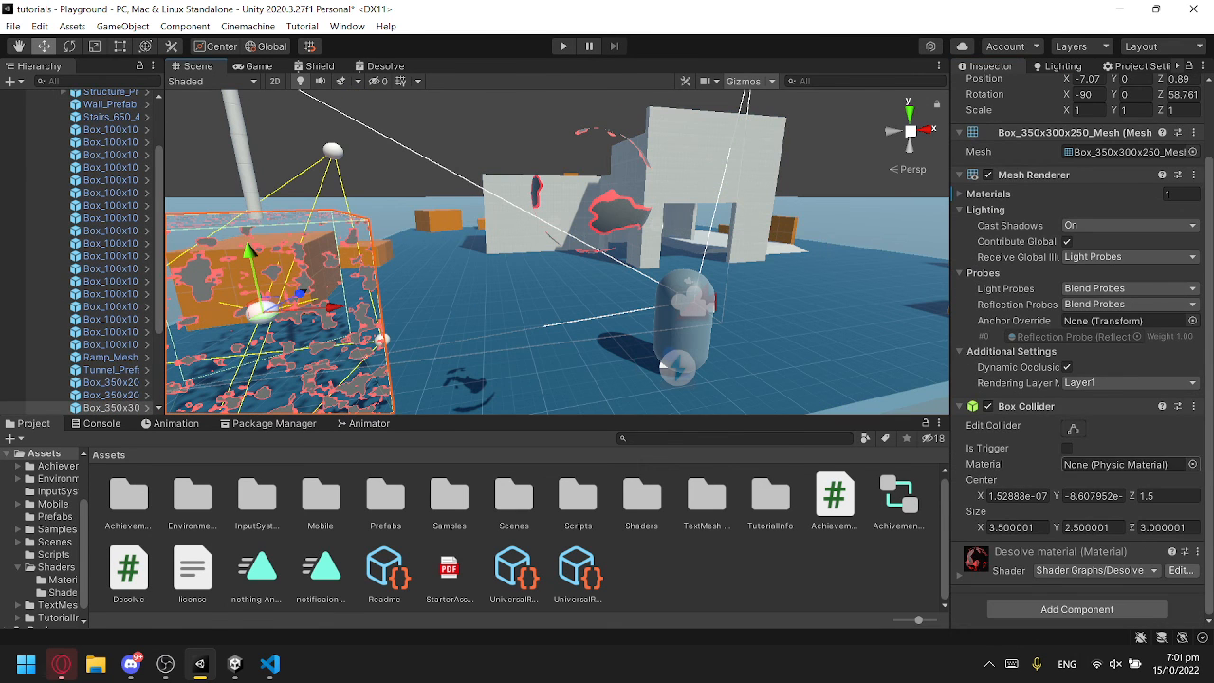
pyautogui.click(1173, 468)
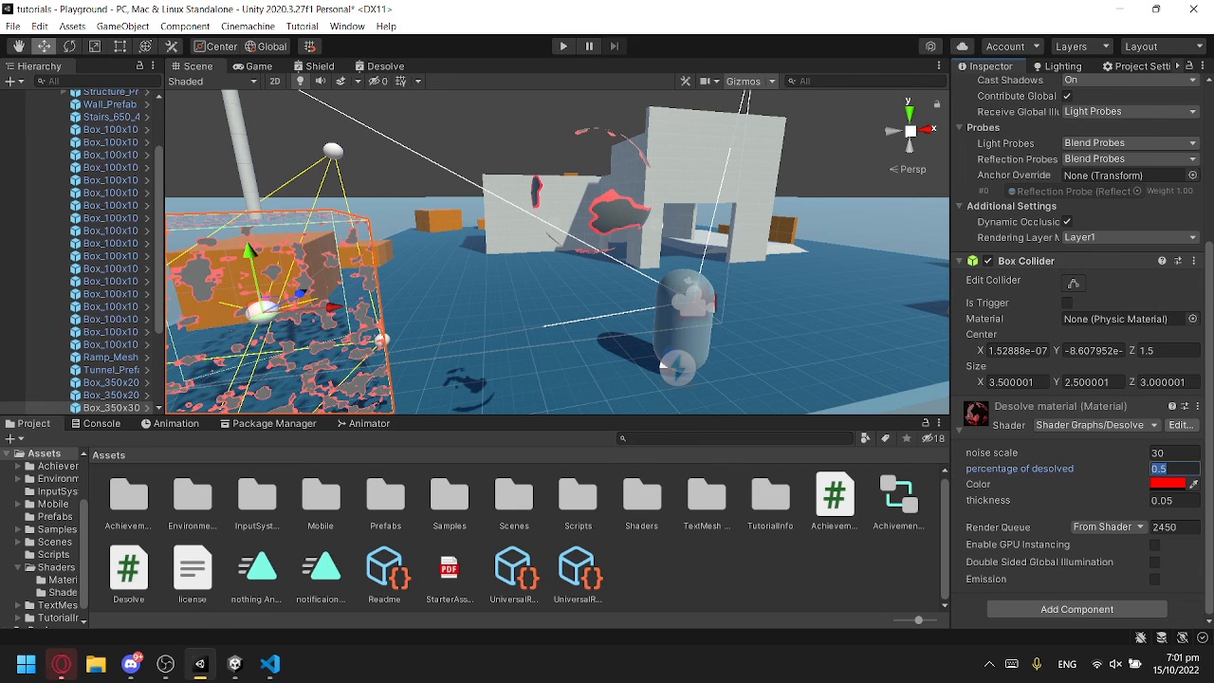
pyautogui.write('-')
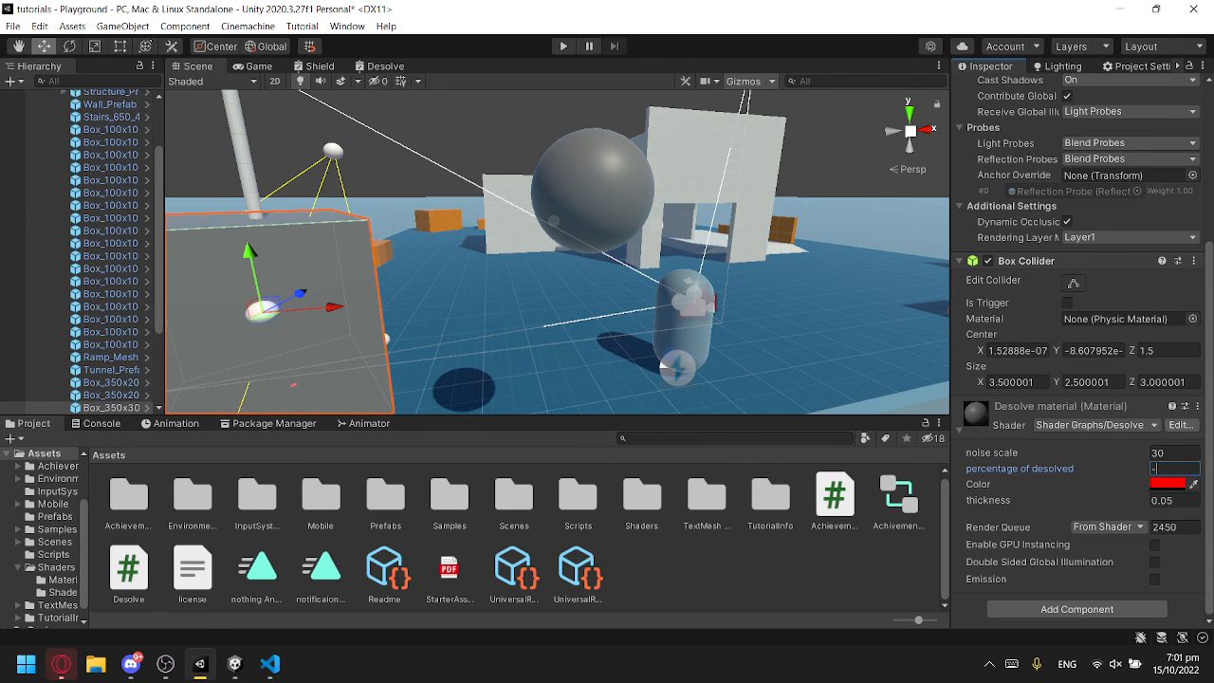
pyautogui.moveTo(588, 285); pyautogui.dragTo(557, 233, button='right')
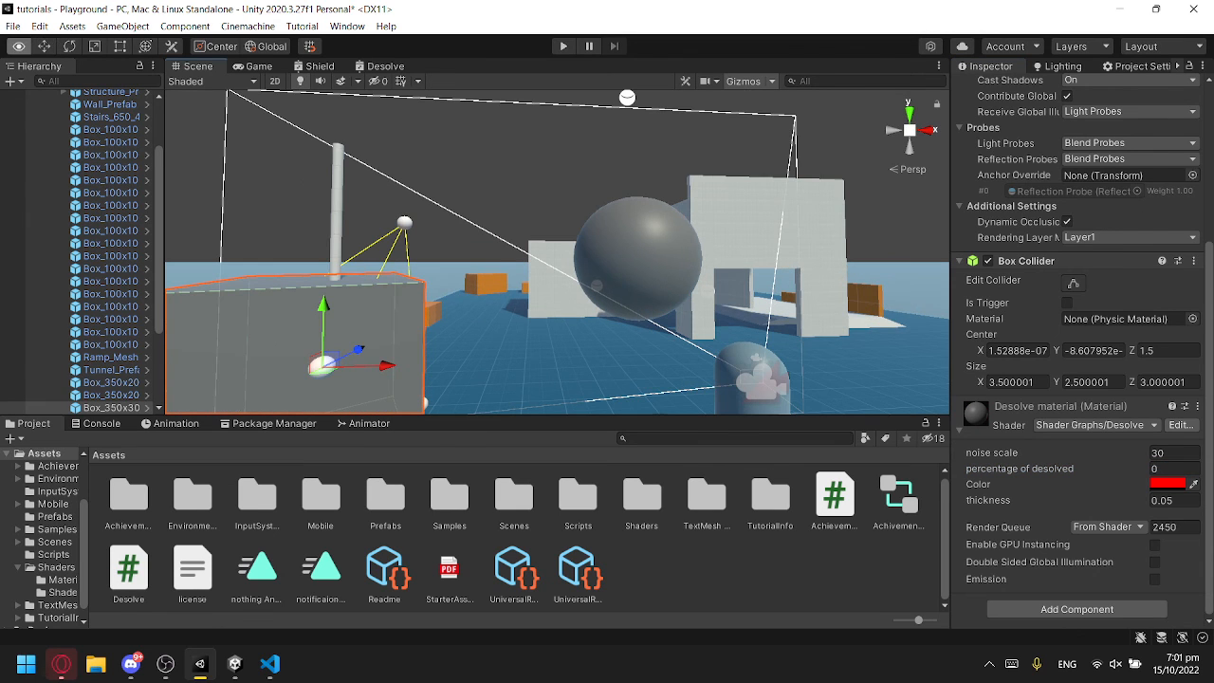
# Step: Start Play mode, return to the Scene view and set the box material's percentage of desolved to -0.1
pyautogui.hotkey('ctrl', 'p')
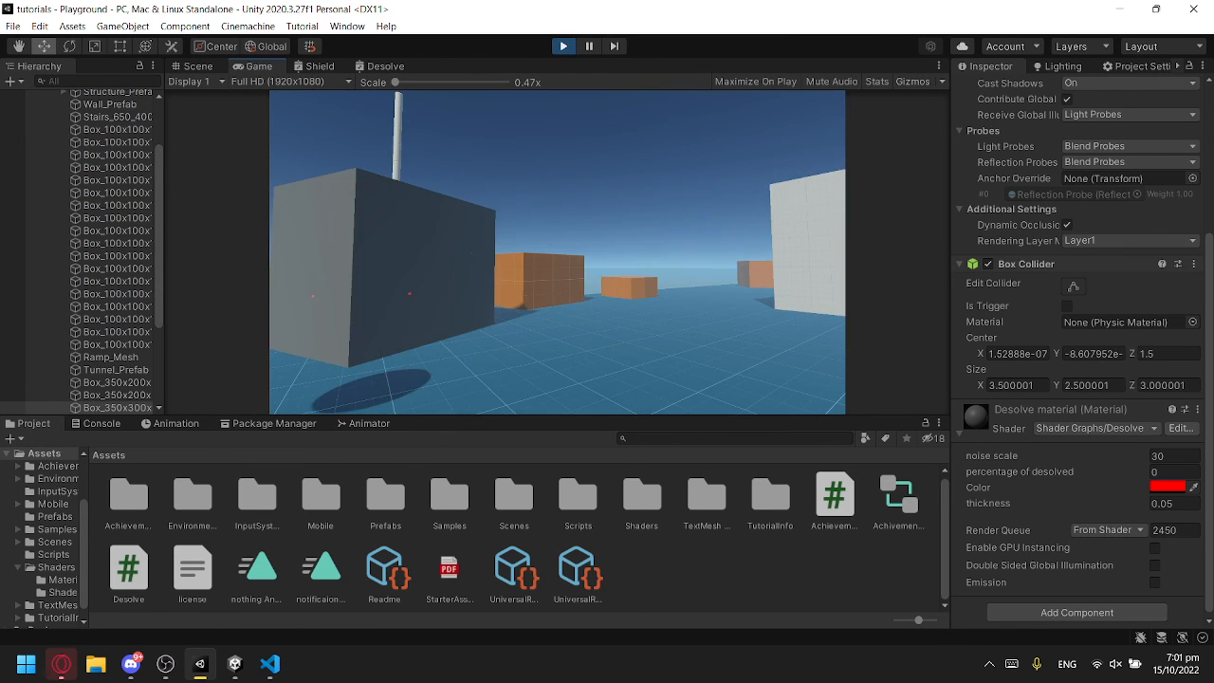
pyautogui.click(197, 66)
pyautogui.moveTo(531, 237); pyautogui.dragTo(577, 277, button='right')
pyautogui.press('w')
pyautogui.press('s')
pyautogui.press('w')
pyautogui.press('s')
pyautogui.click(1174, 471)
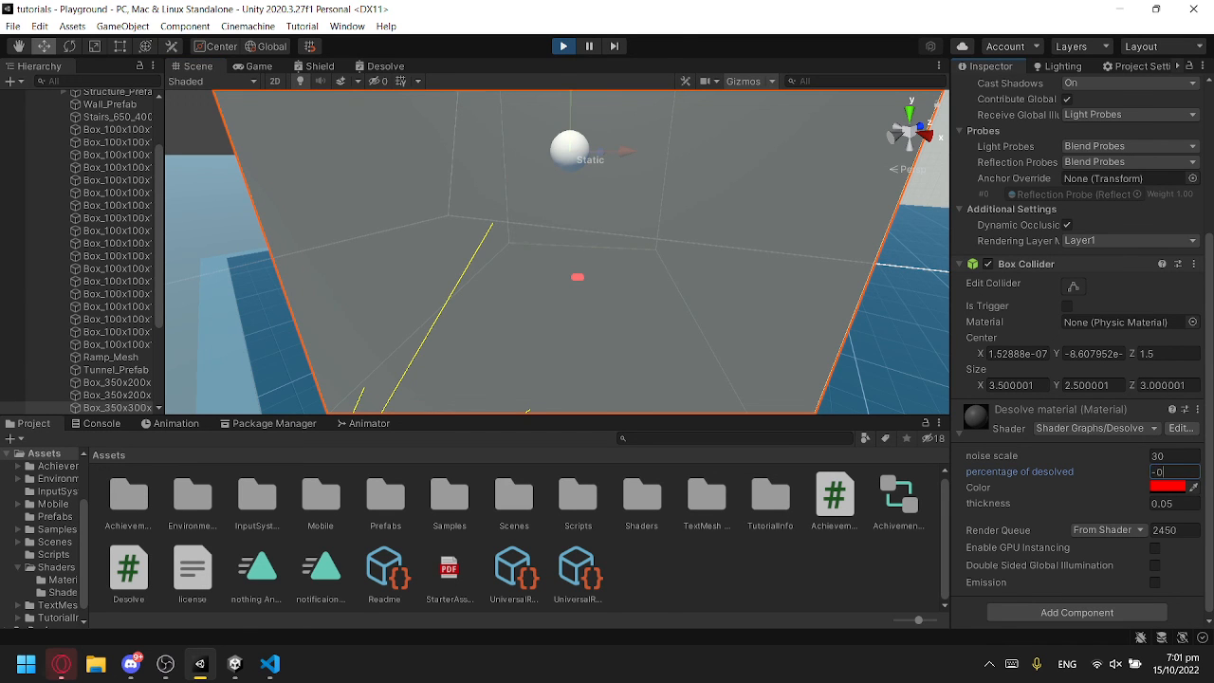
# Step: Select the Sphere in the running scene, enable Die on its Desolve script to watch the dissolve, and stop Play mode
pyautogui.moveTo(578, 275); pyautogui.dragTo(782, 206, button='right')
pyautogui.press('s')
pyautogui.click(569, 214)
pyautogui.scroll(-3, 1104, 459)
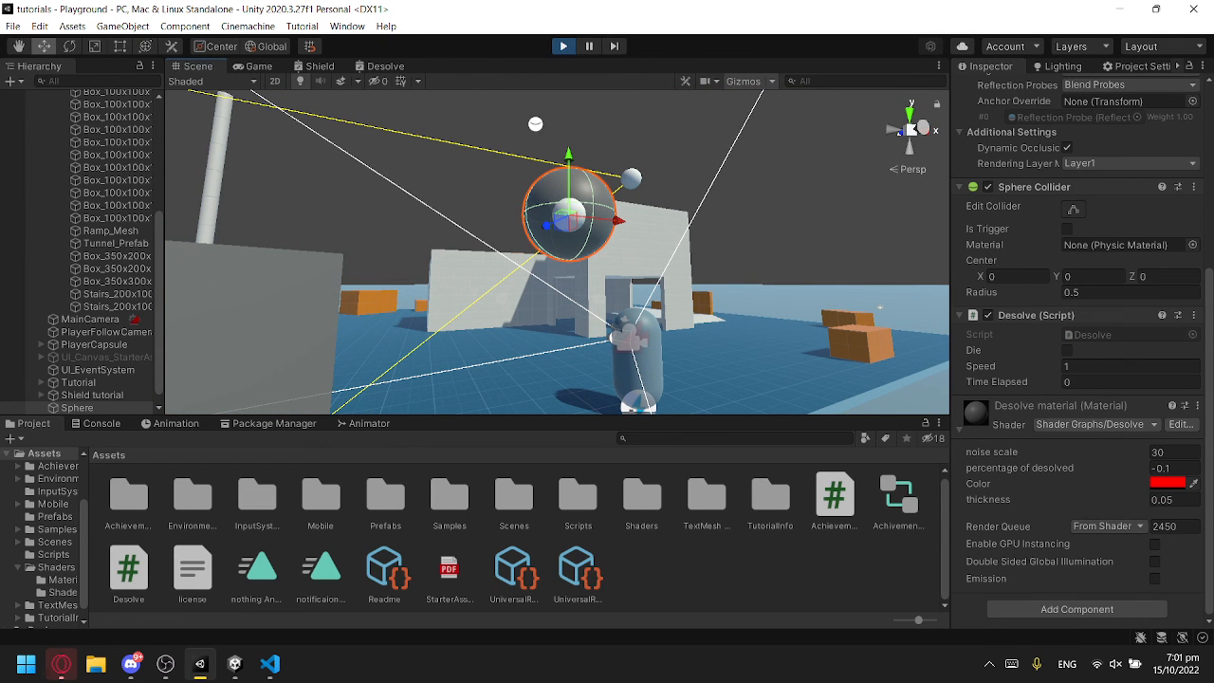
pyautogui.click(1067, 350)
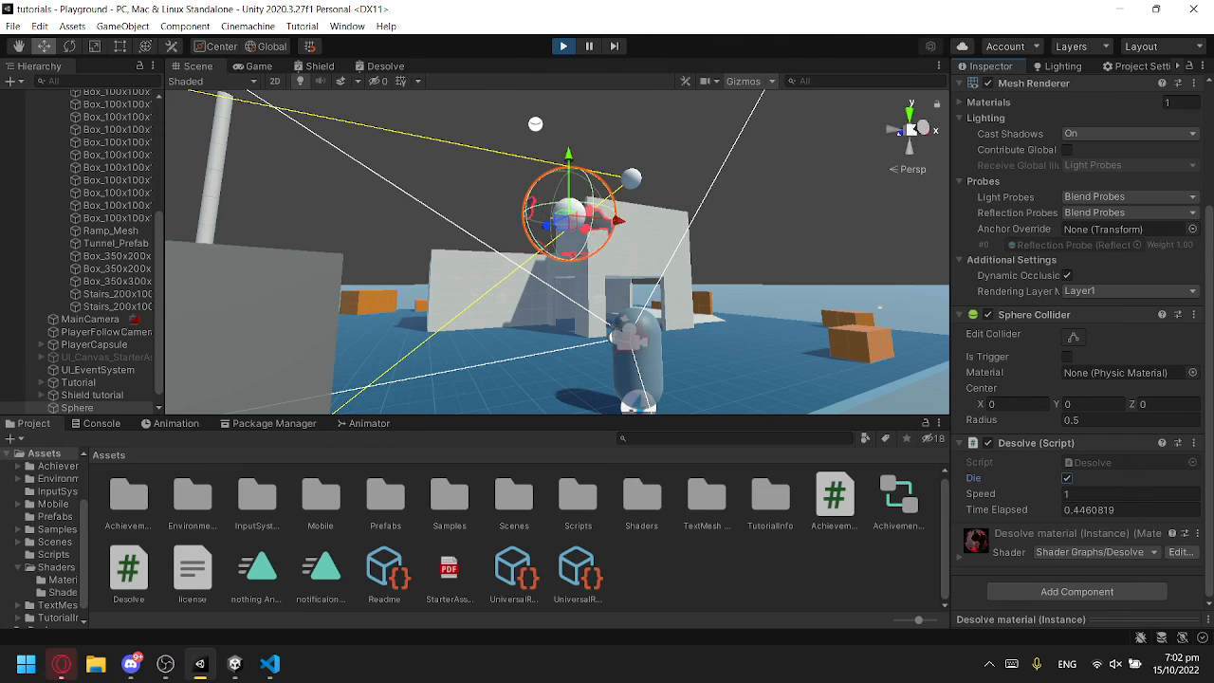
pyautogui.moveTo(720, 274)
pyautogui.mouseDown(button='right')
pyautogui.moveTo(716, 260)
pyautogui.moveTo(733, 265)
pyautogui.mouseUp(button='right')
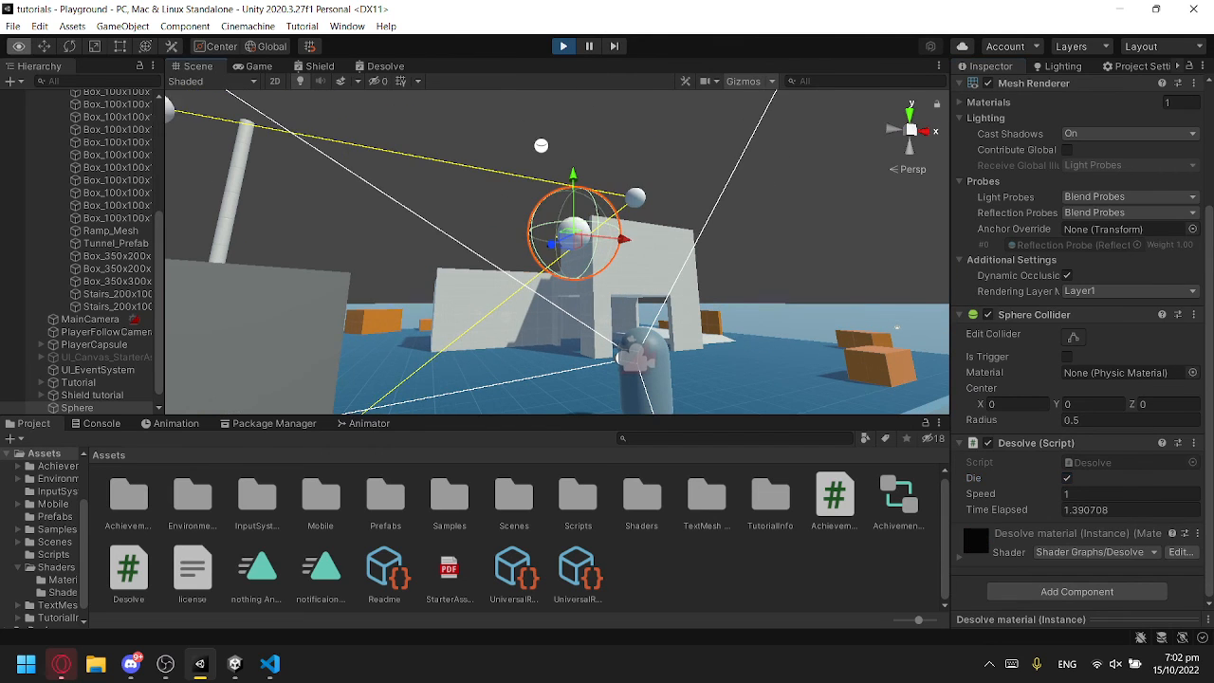
pyautogui.click(734, 265)
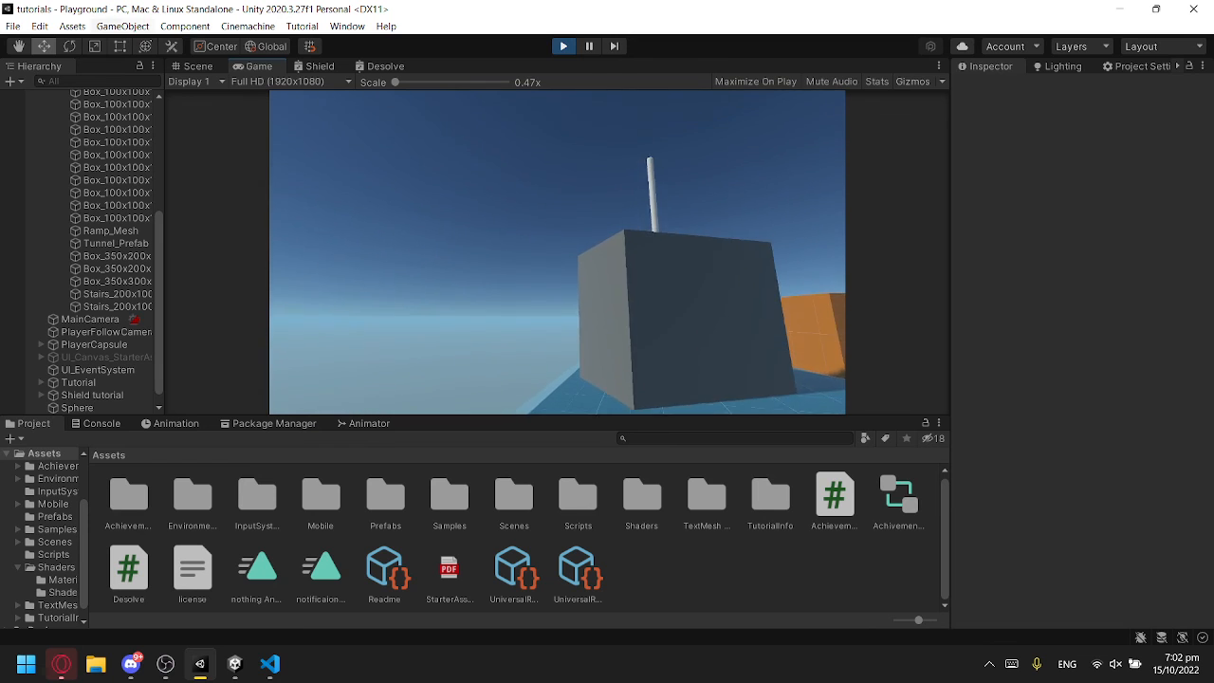
pyautogui.hotkey('ctrl', '1')
pyautogui.moveTo(556, 252); pyautogui.dragTo(503, 256, button='right')
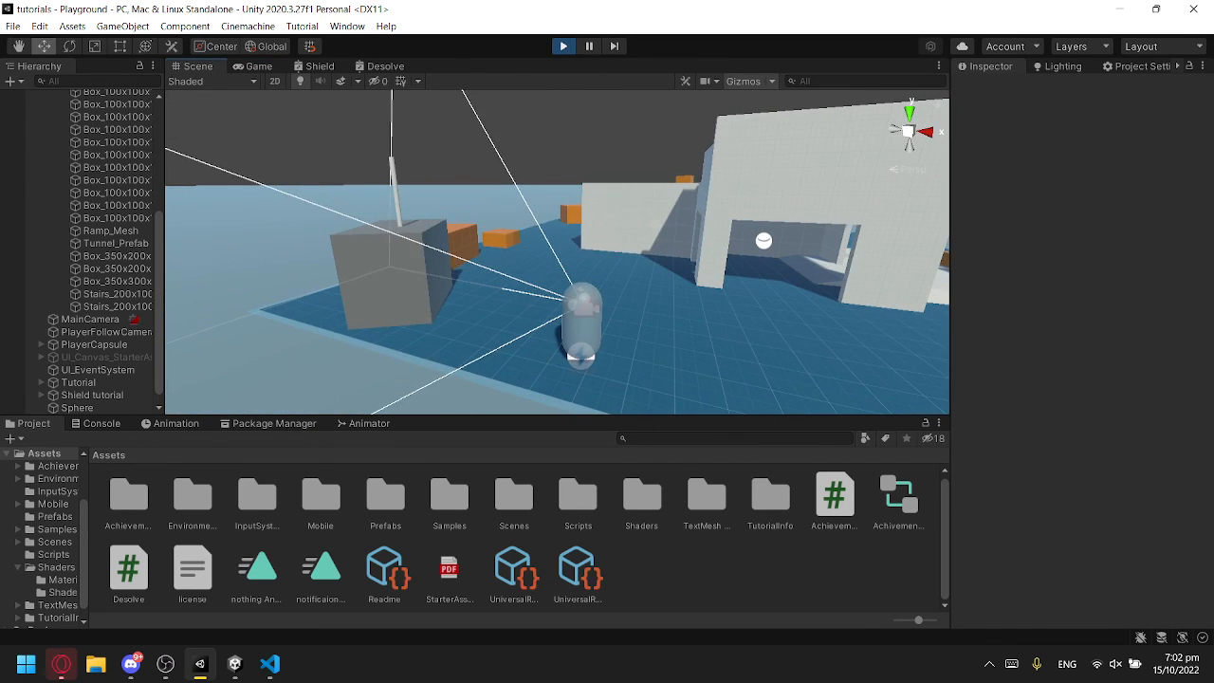
pyautogui.hotkey('ctrl', 'p')
# Step: Review the material reference in the SetFloat line of Desolve.cs in Visual Studio Code and return to Unity
pyautogui.moveTo(270, 664)
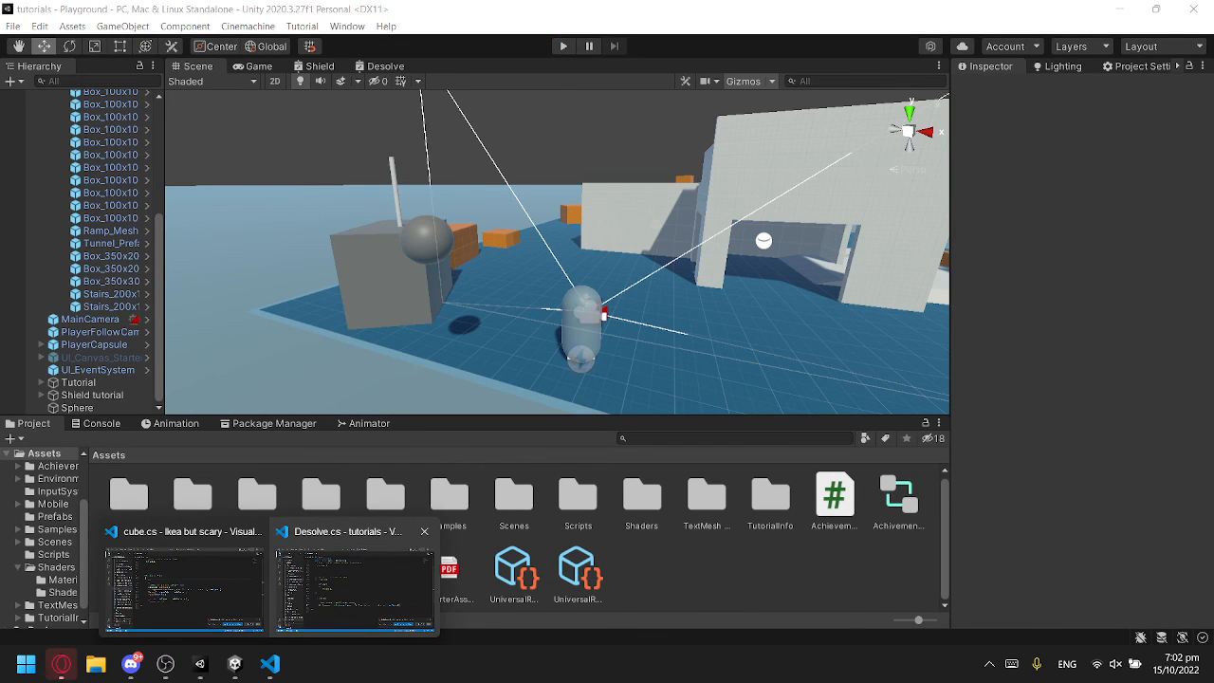
pyautogui.click(354, 579)
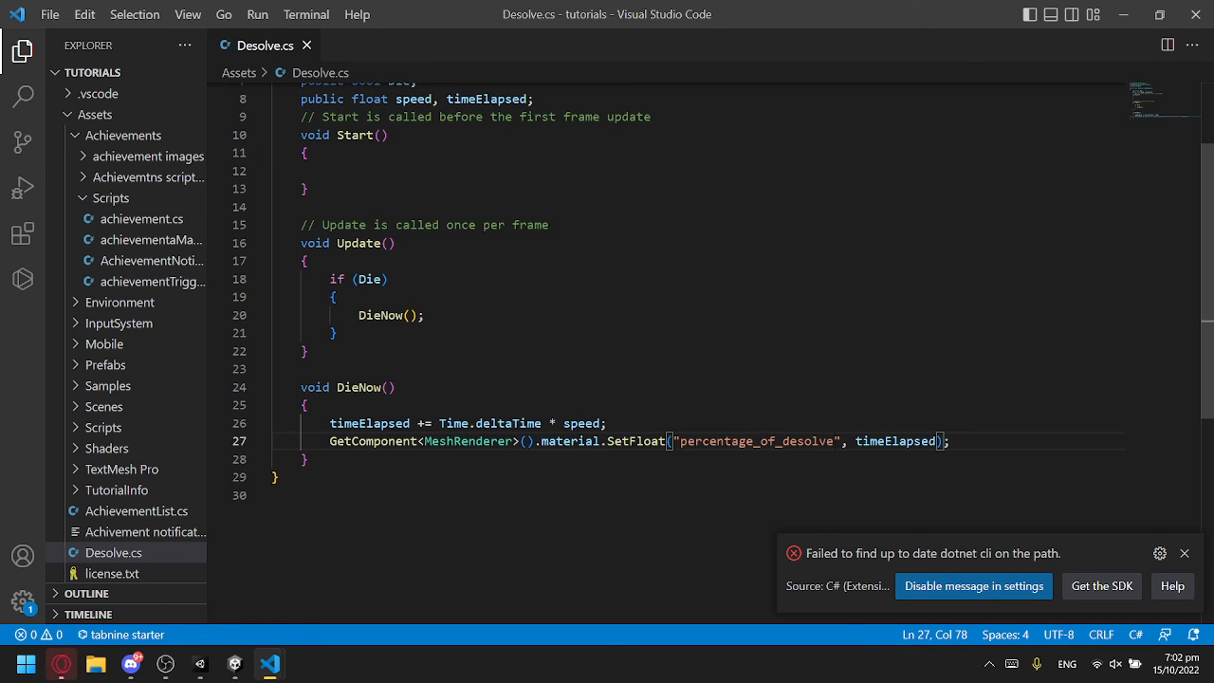
pyautogui.doubleClick(570, 441)
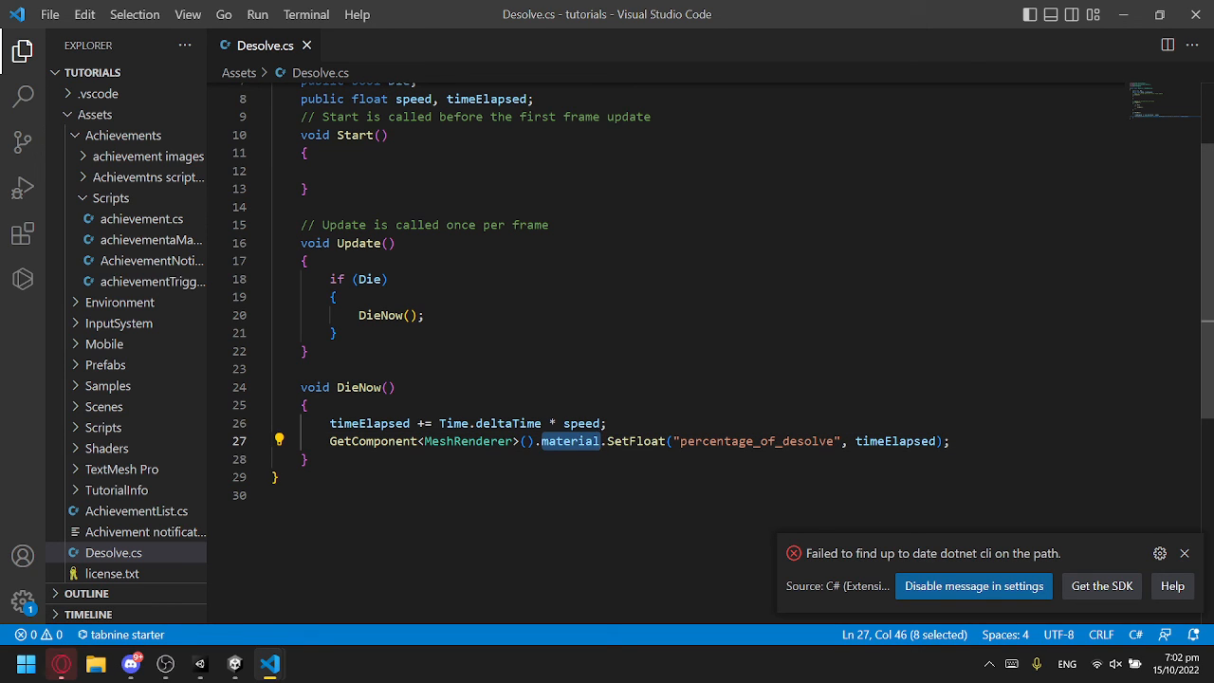
pyautogui.hotkey('alt', 'Tab')
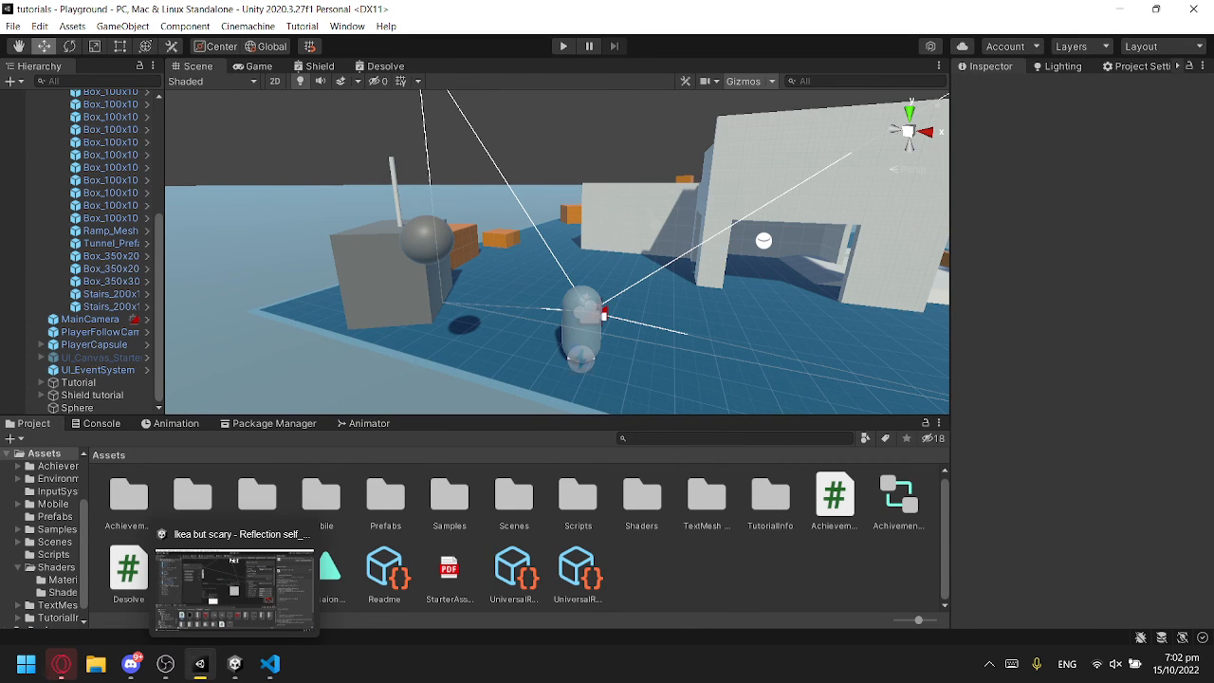
pyautogui.click(165, 664)
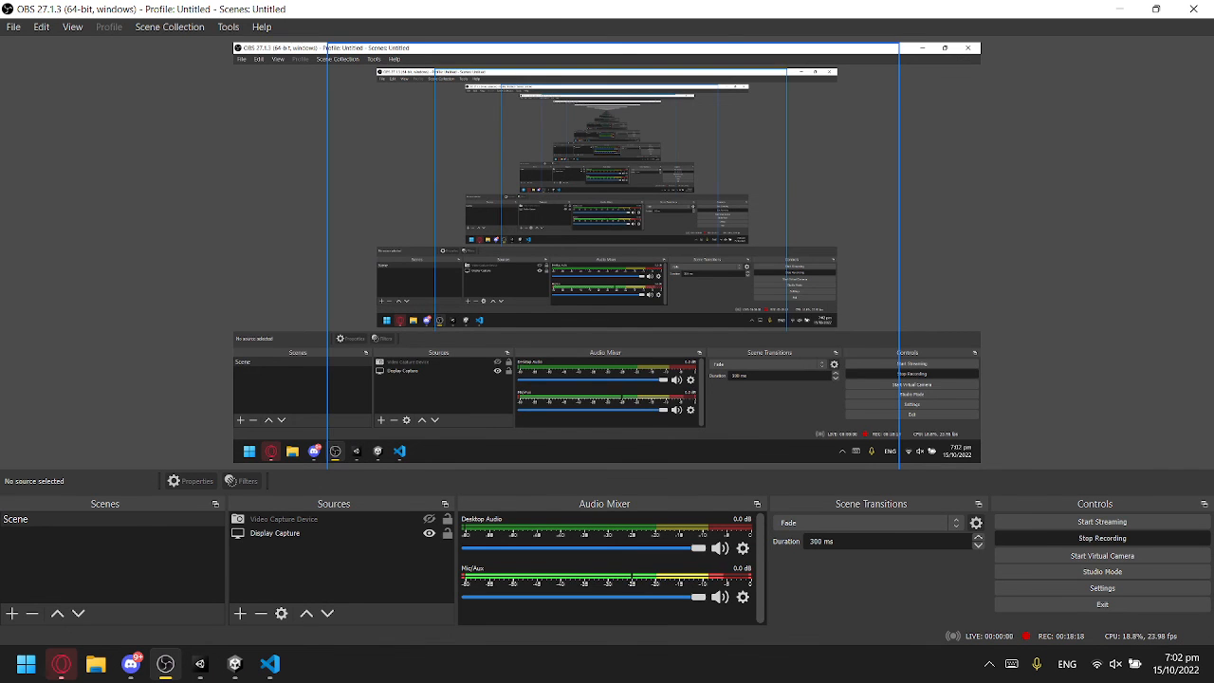